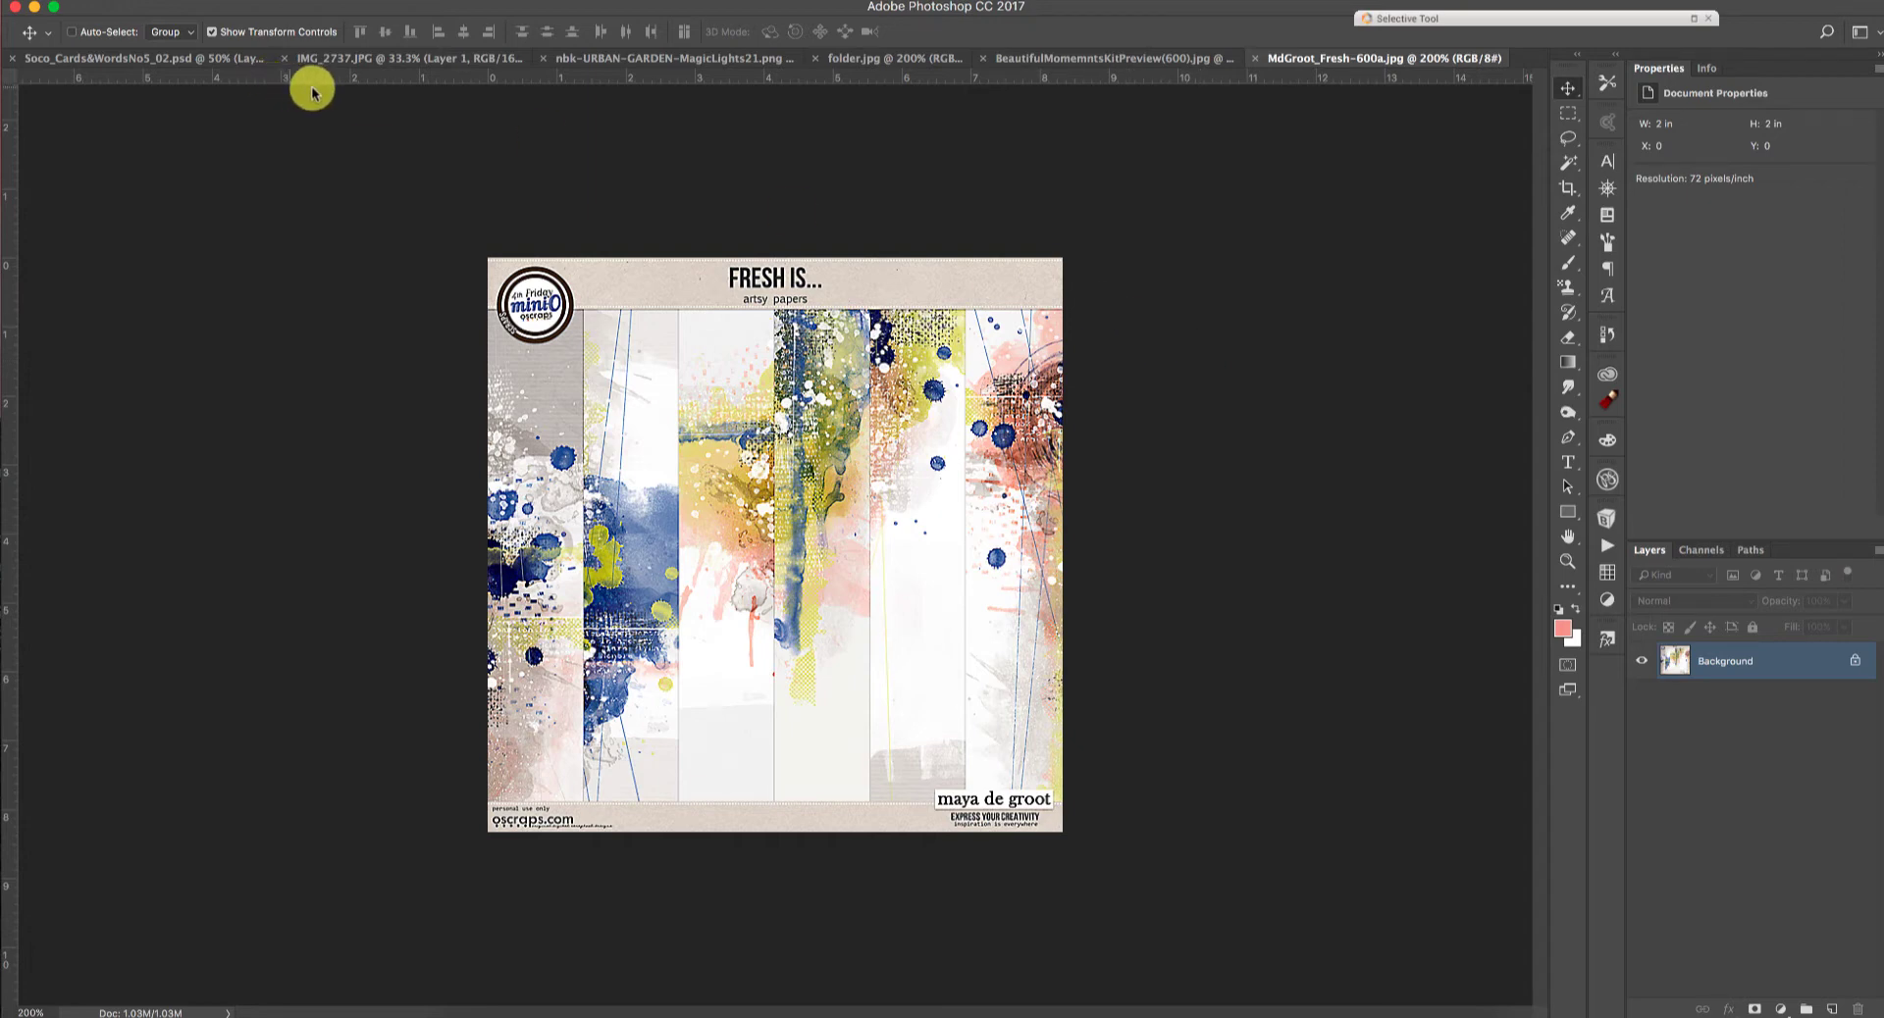
Step: Review the layout, the Cards & Words No. 5 template preview, the Beautiful Moments kit, the MagicLights21 overlay and the Fresh papers preview
left_click(231, 61)
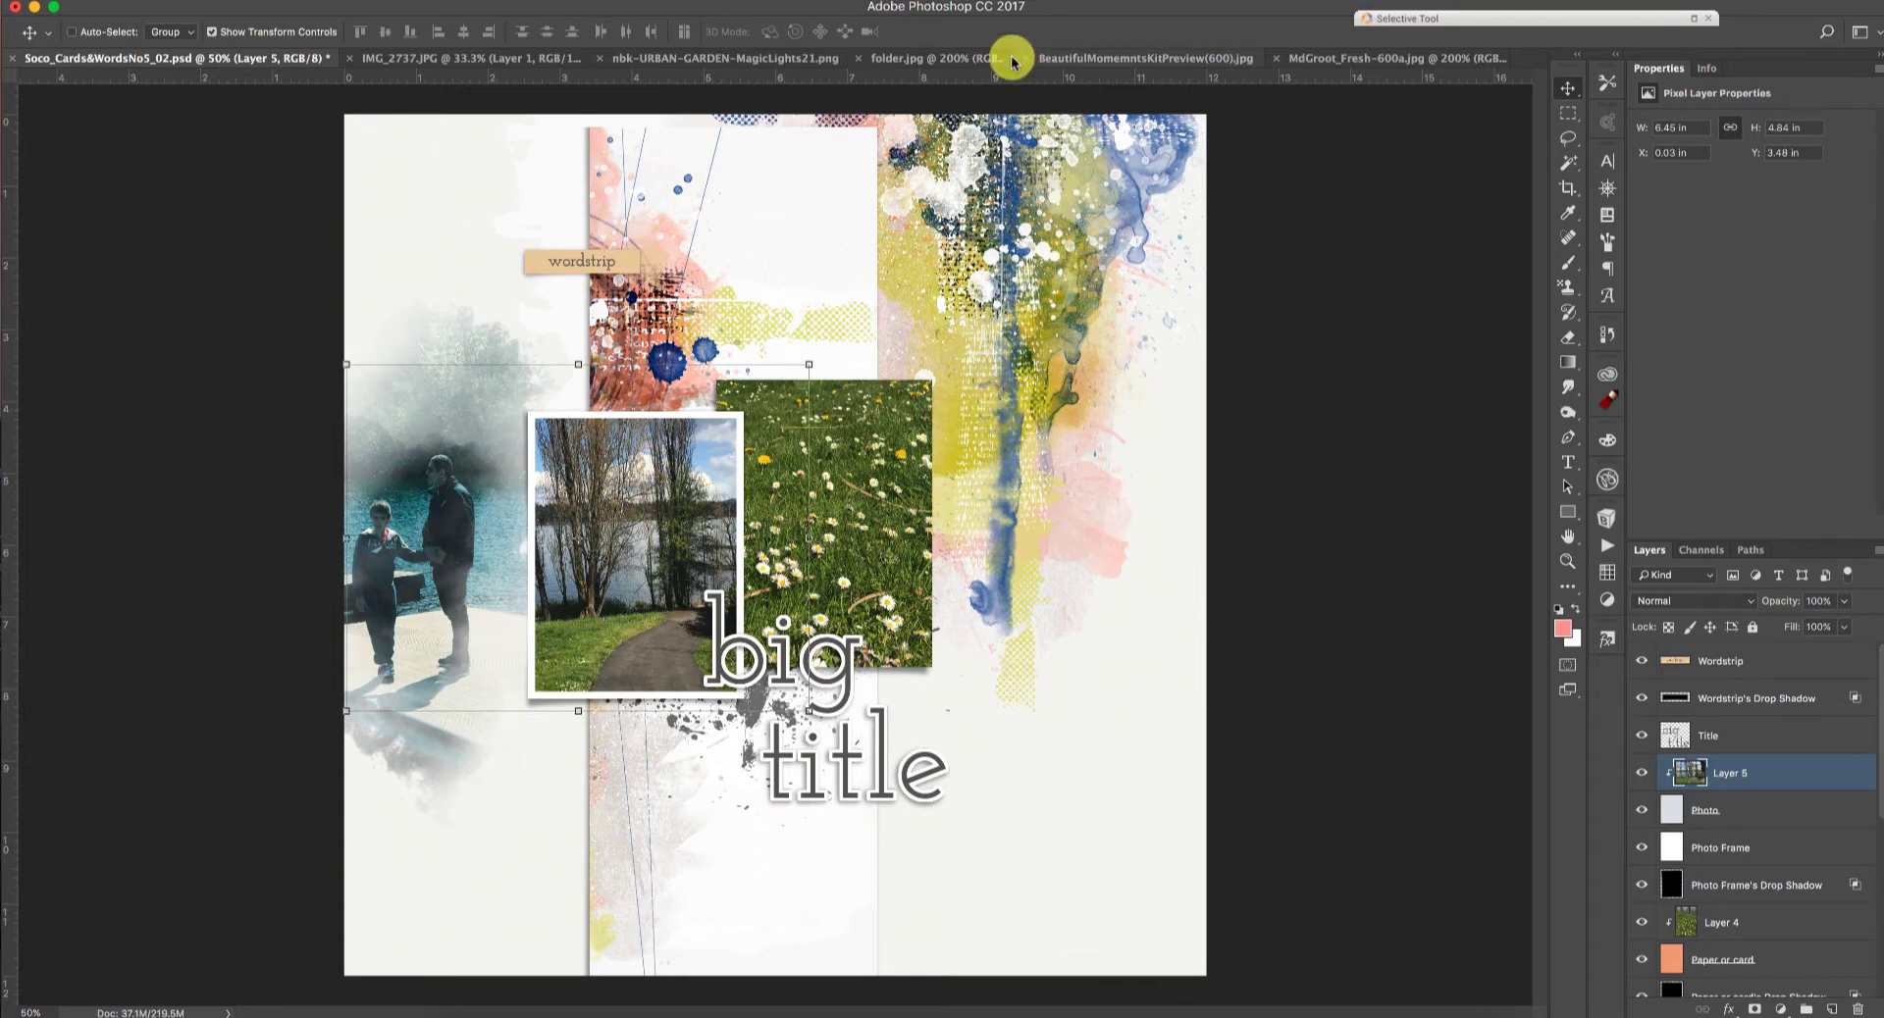
left_click(966, 59)
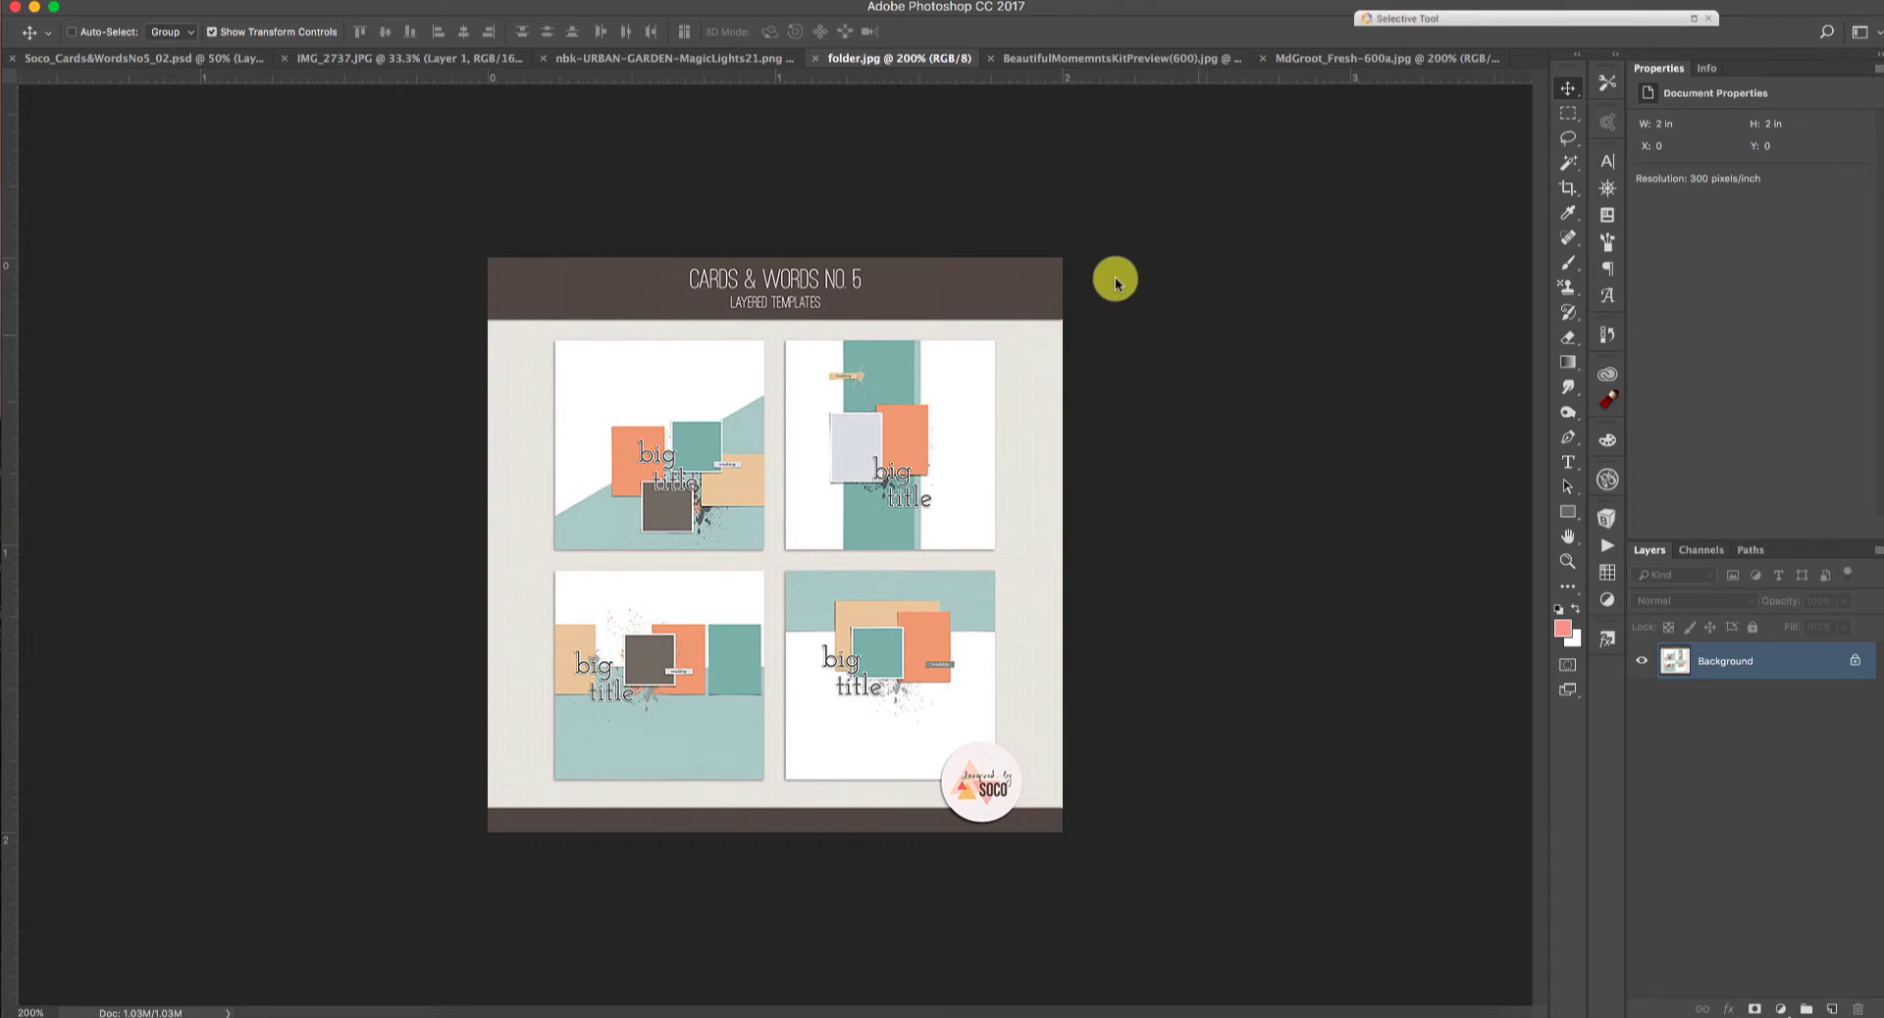
left_click(1054, 59)
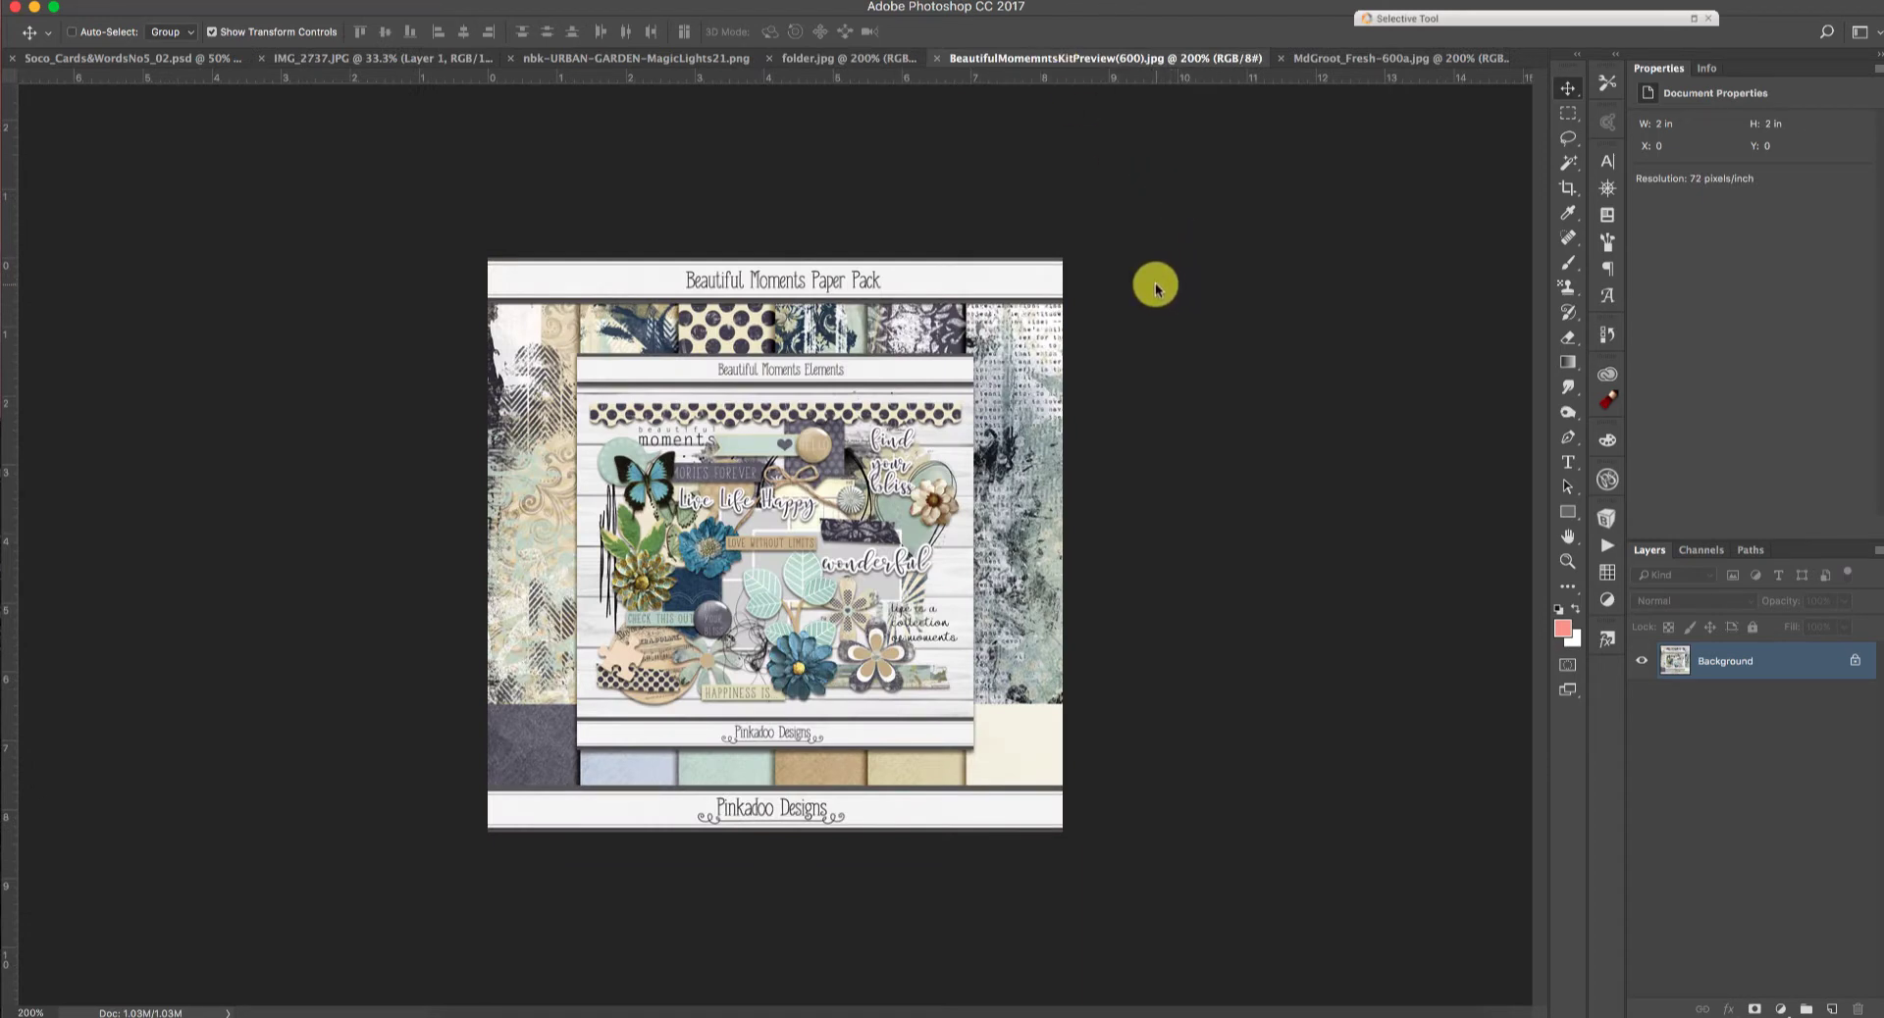
left_click(676, 61)
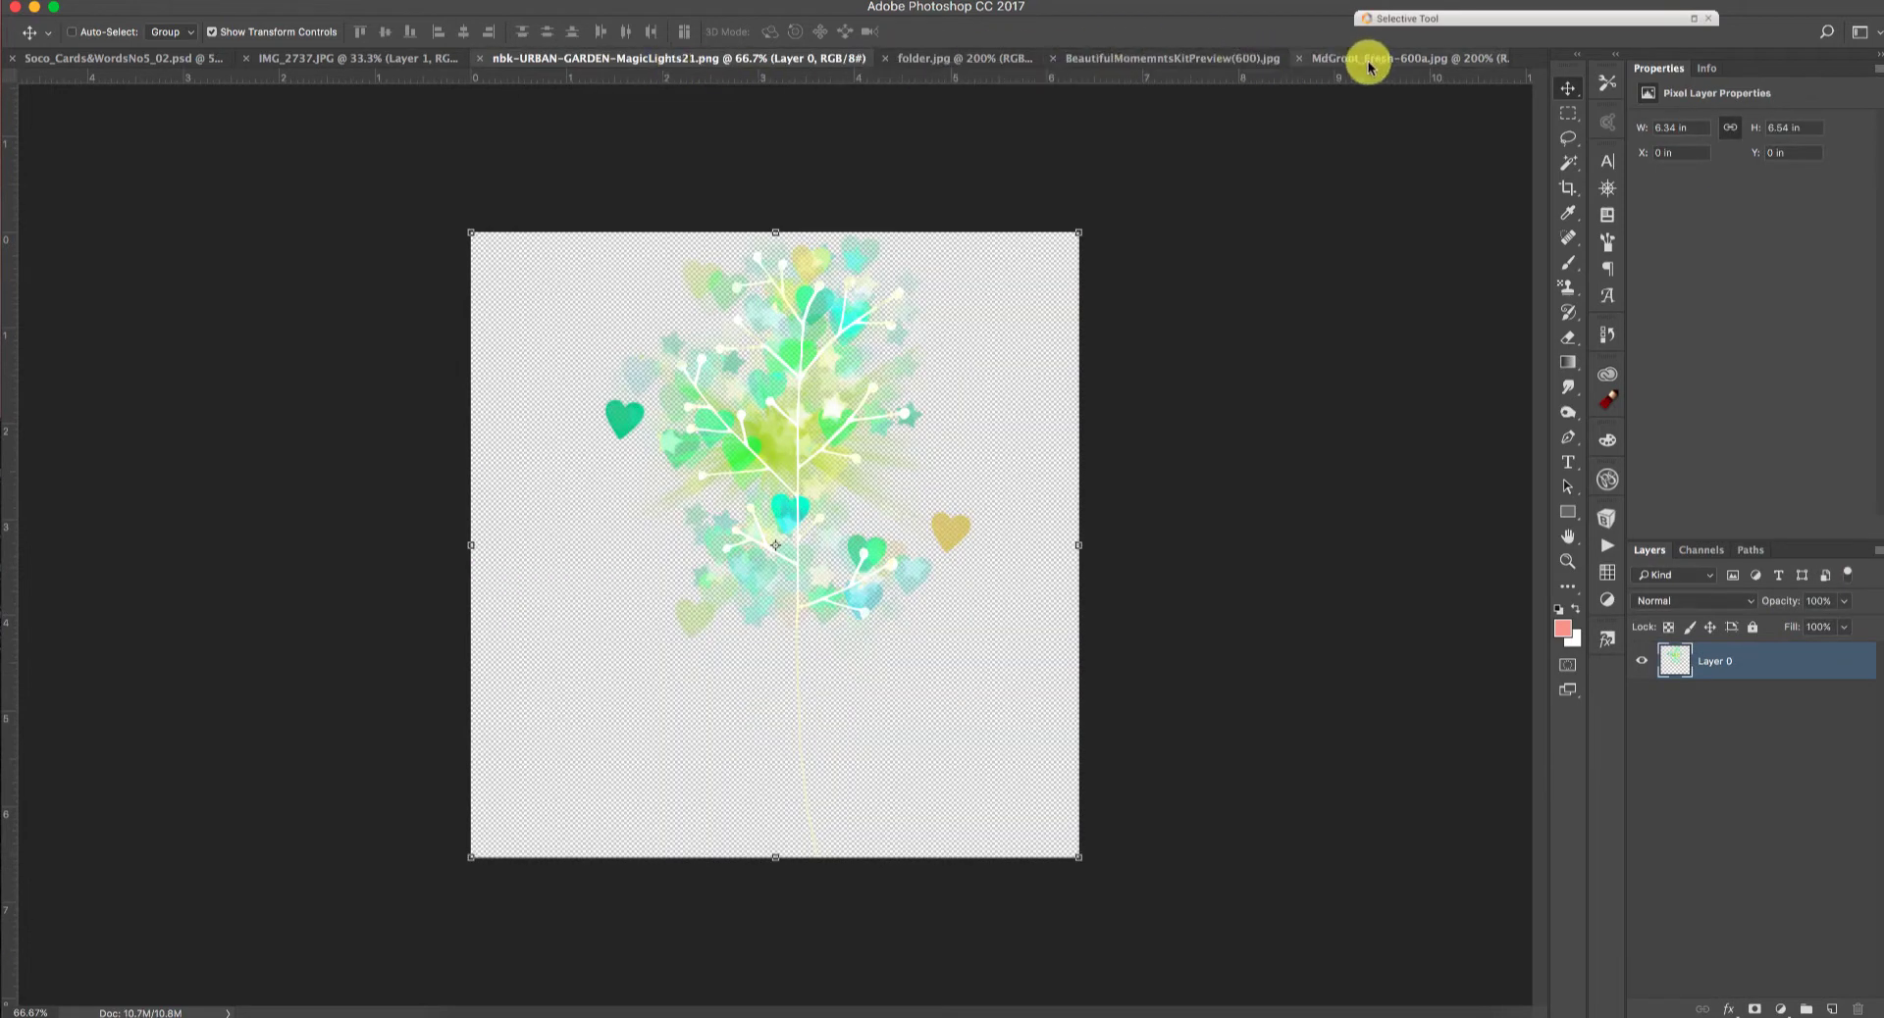
left_click(1369, 61)
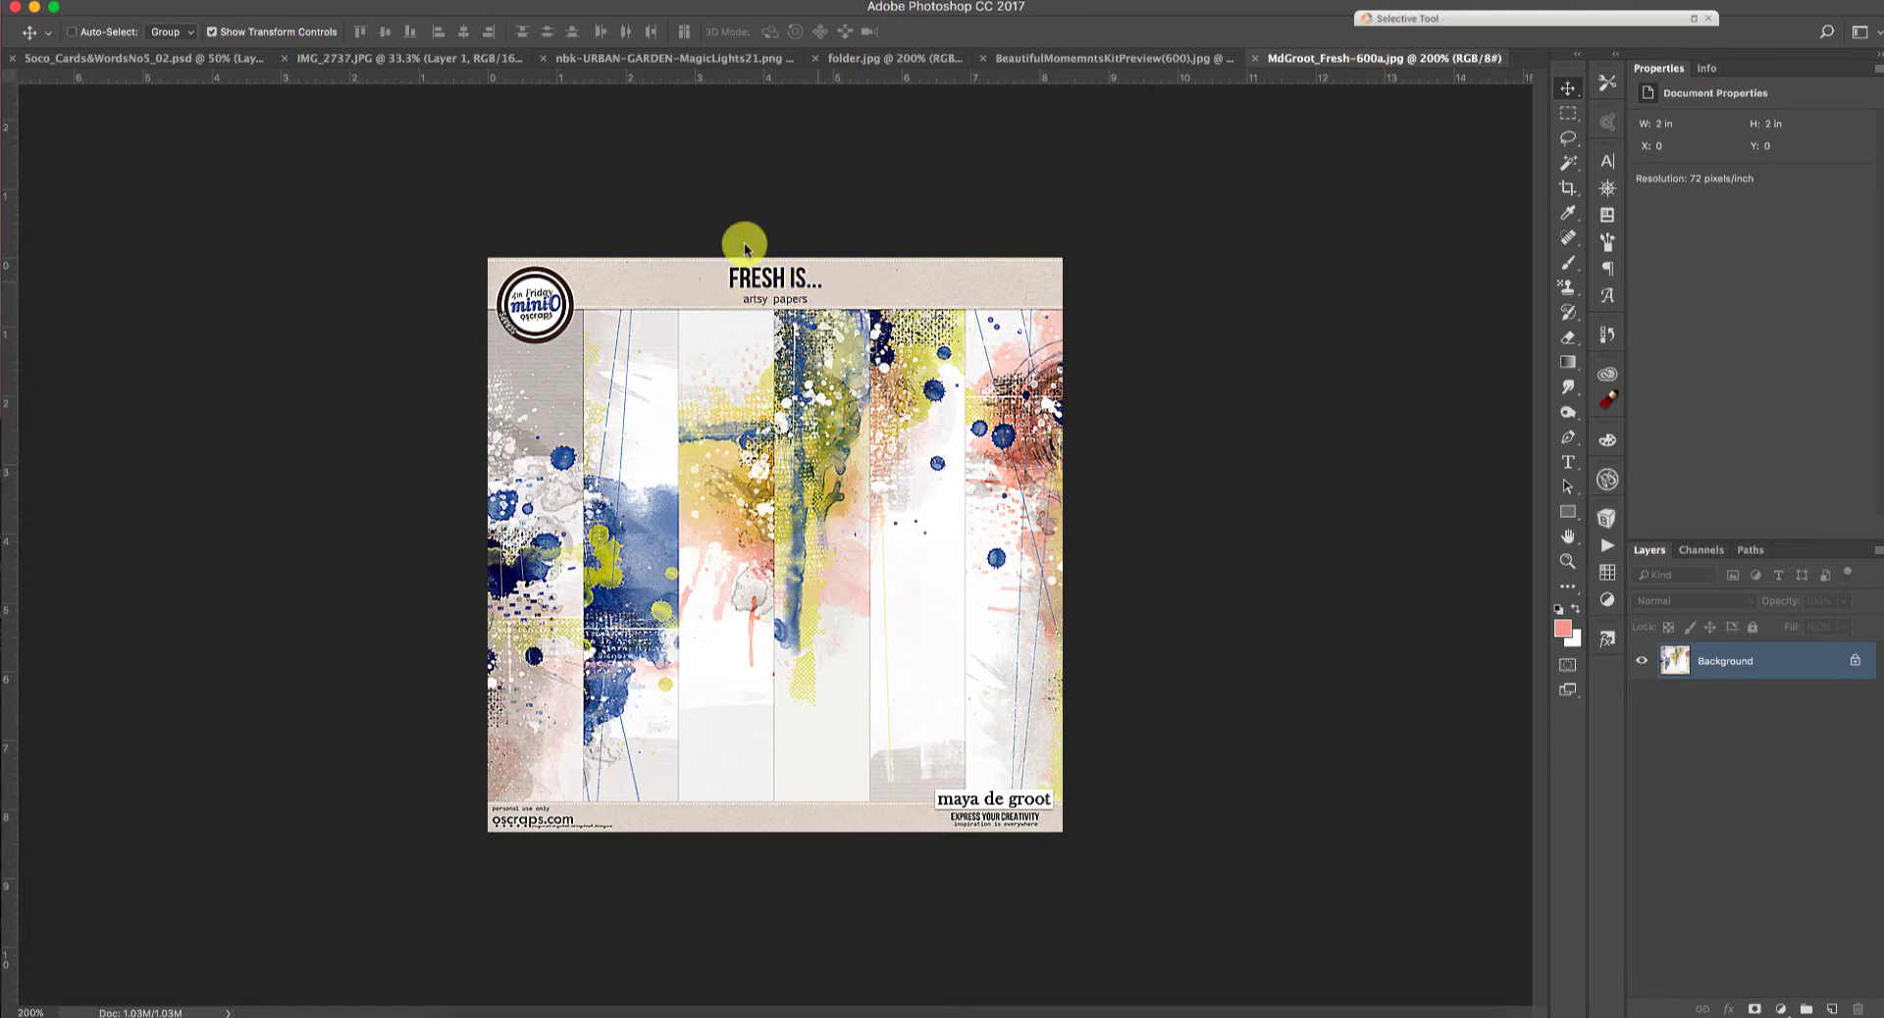
Step: Examine the layer stack of the Soco_Cards&WordsNo5_02 layout and compare it with the folder.jpg template preview
left_click(210, 59)
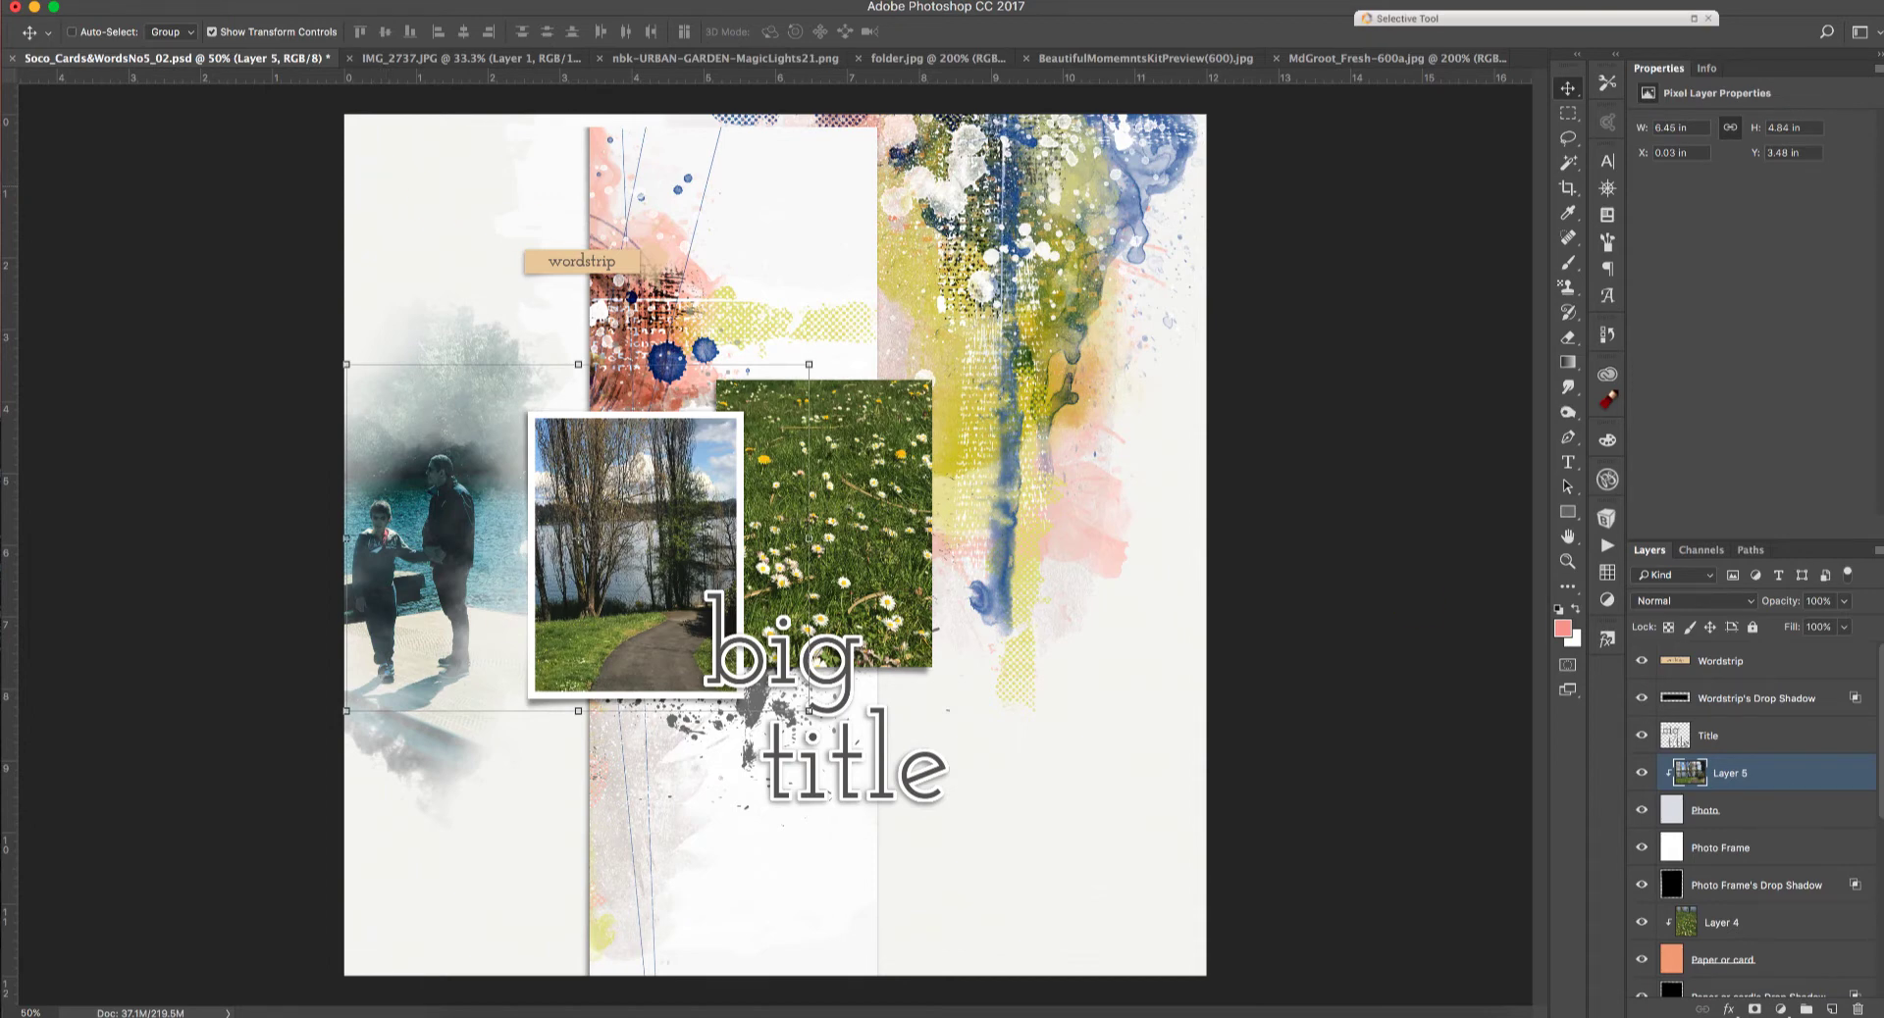
scroll(1810, 880, "down", 5)
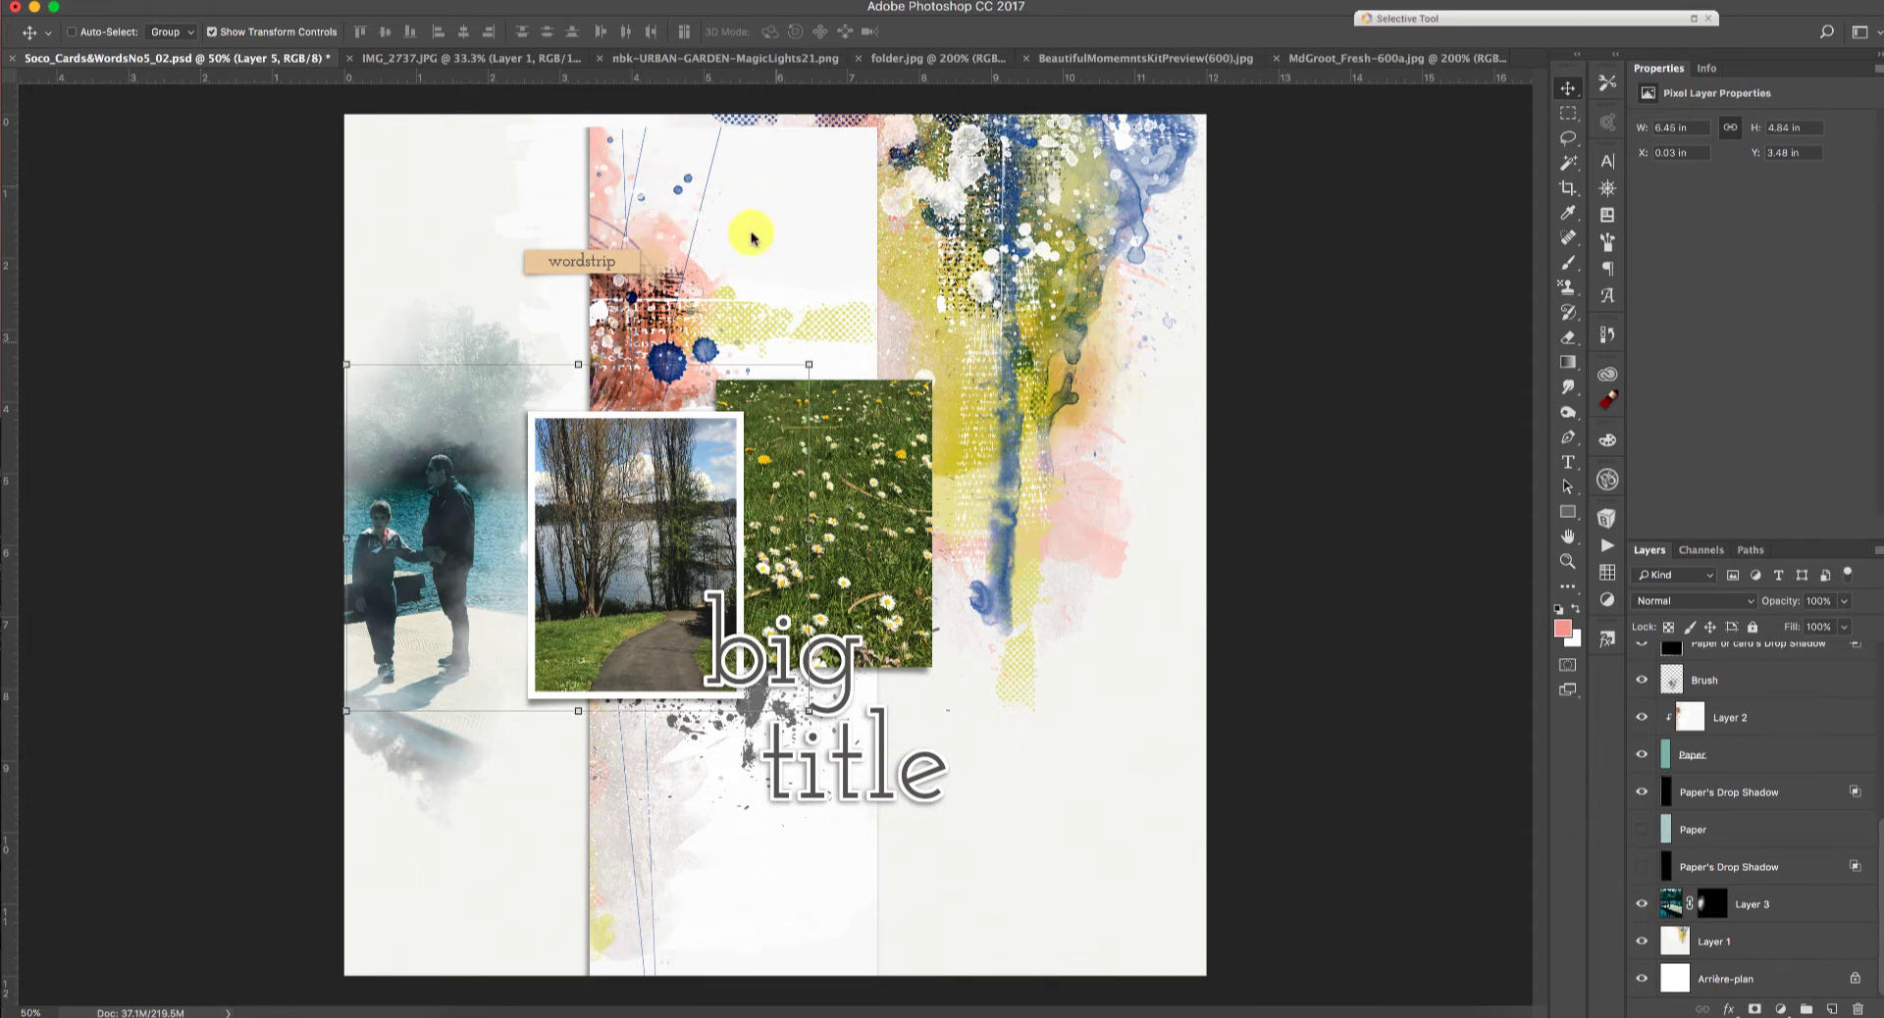
left_click(888, 57)
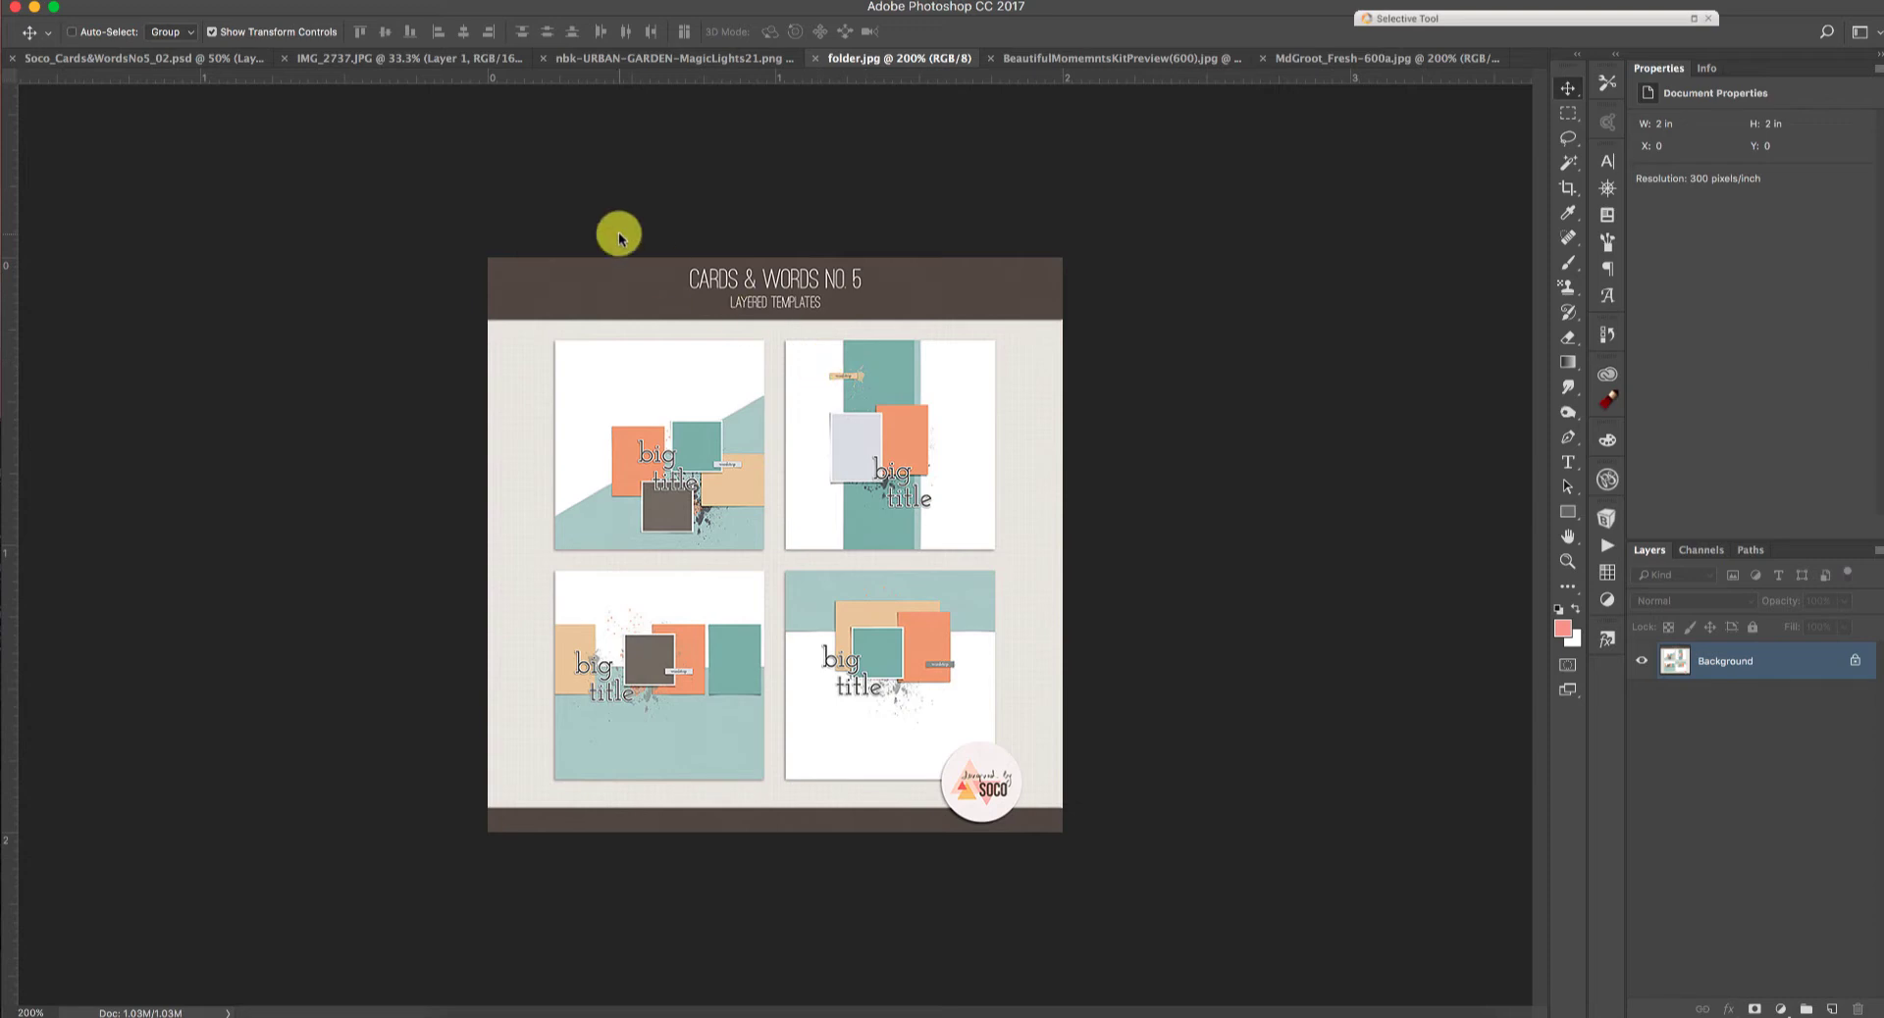
Step: In the layout, hide and reshow the clipped photo on Layer 5 to check its placement over the Photo shape
left_click(202, 58)
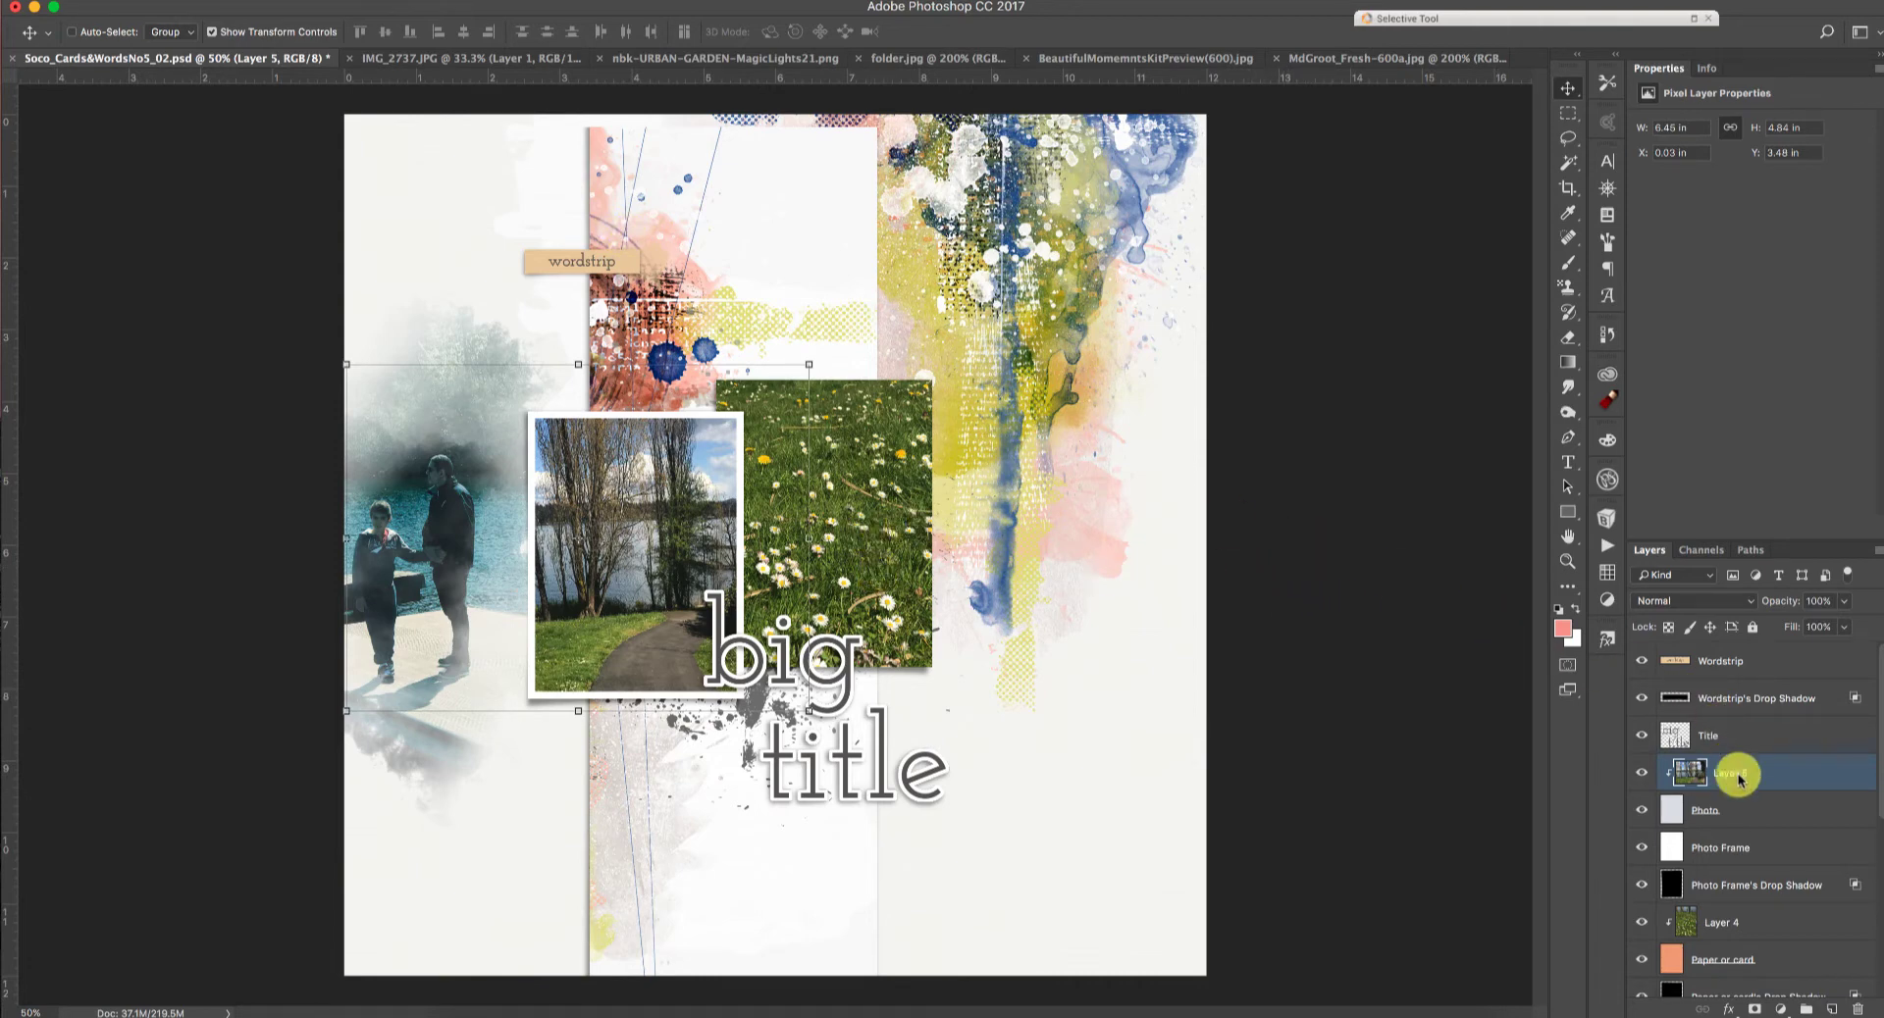
left_click(1643, 774)
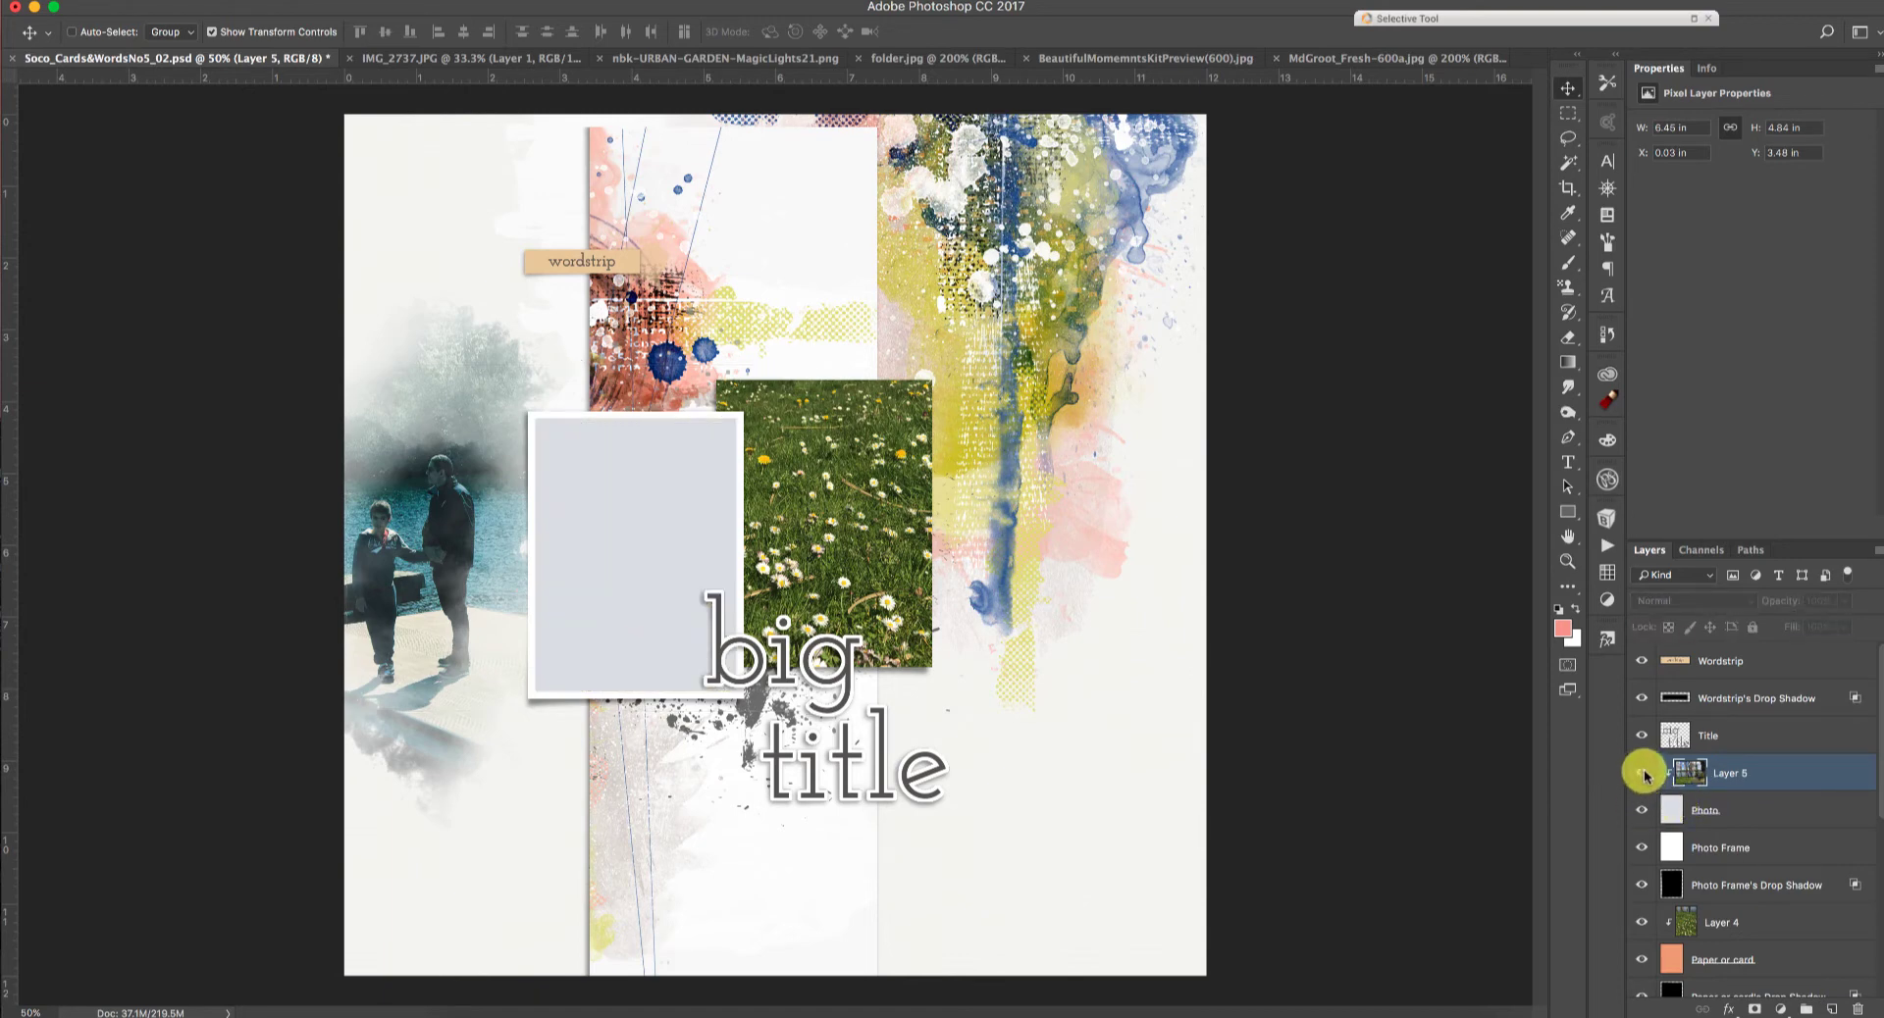
left_click(1644, 775)
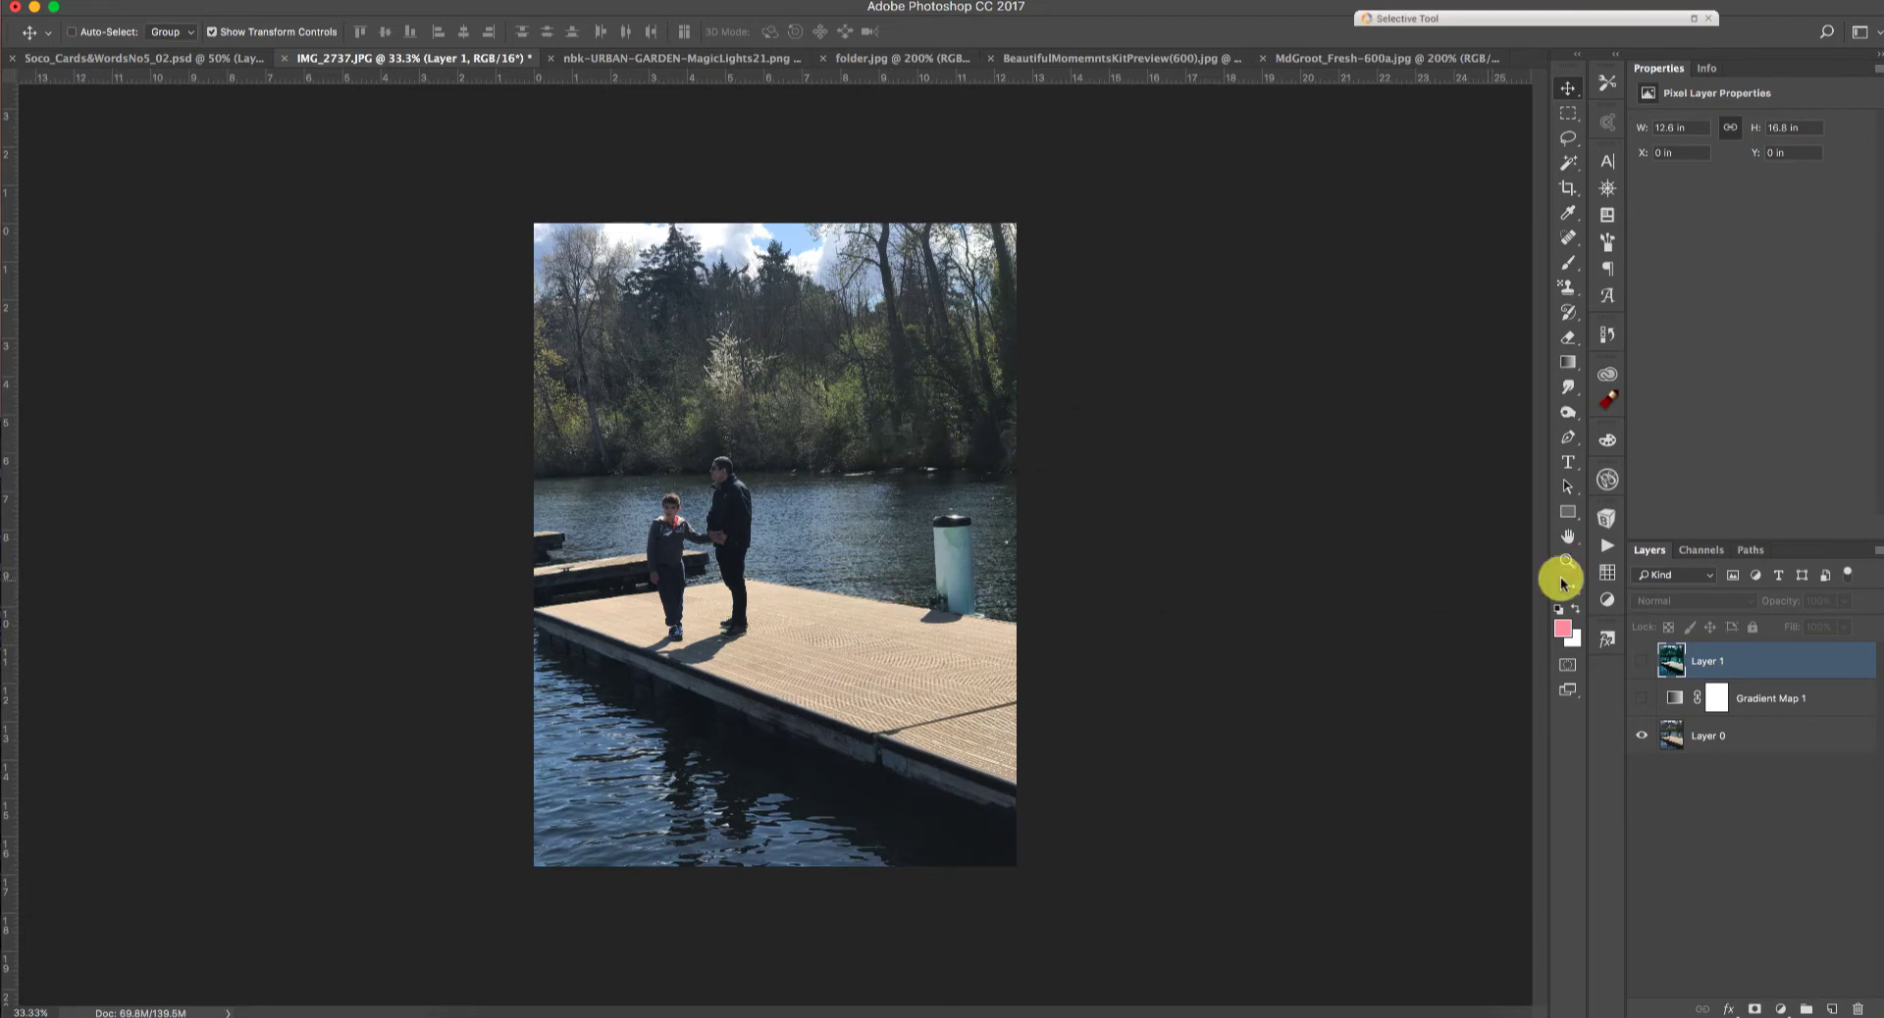
Step: In IMG_2737.JPG, make the Gradient Map 1 adjustment visible over the dock photo, keeping Layer 1 hidden
left_click(1641, 663)
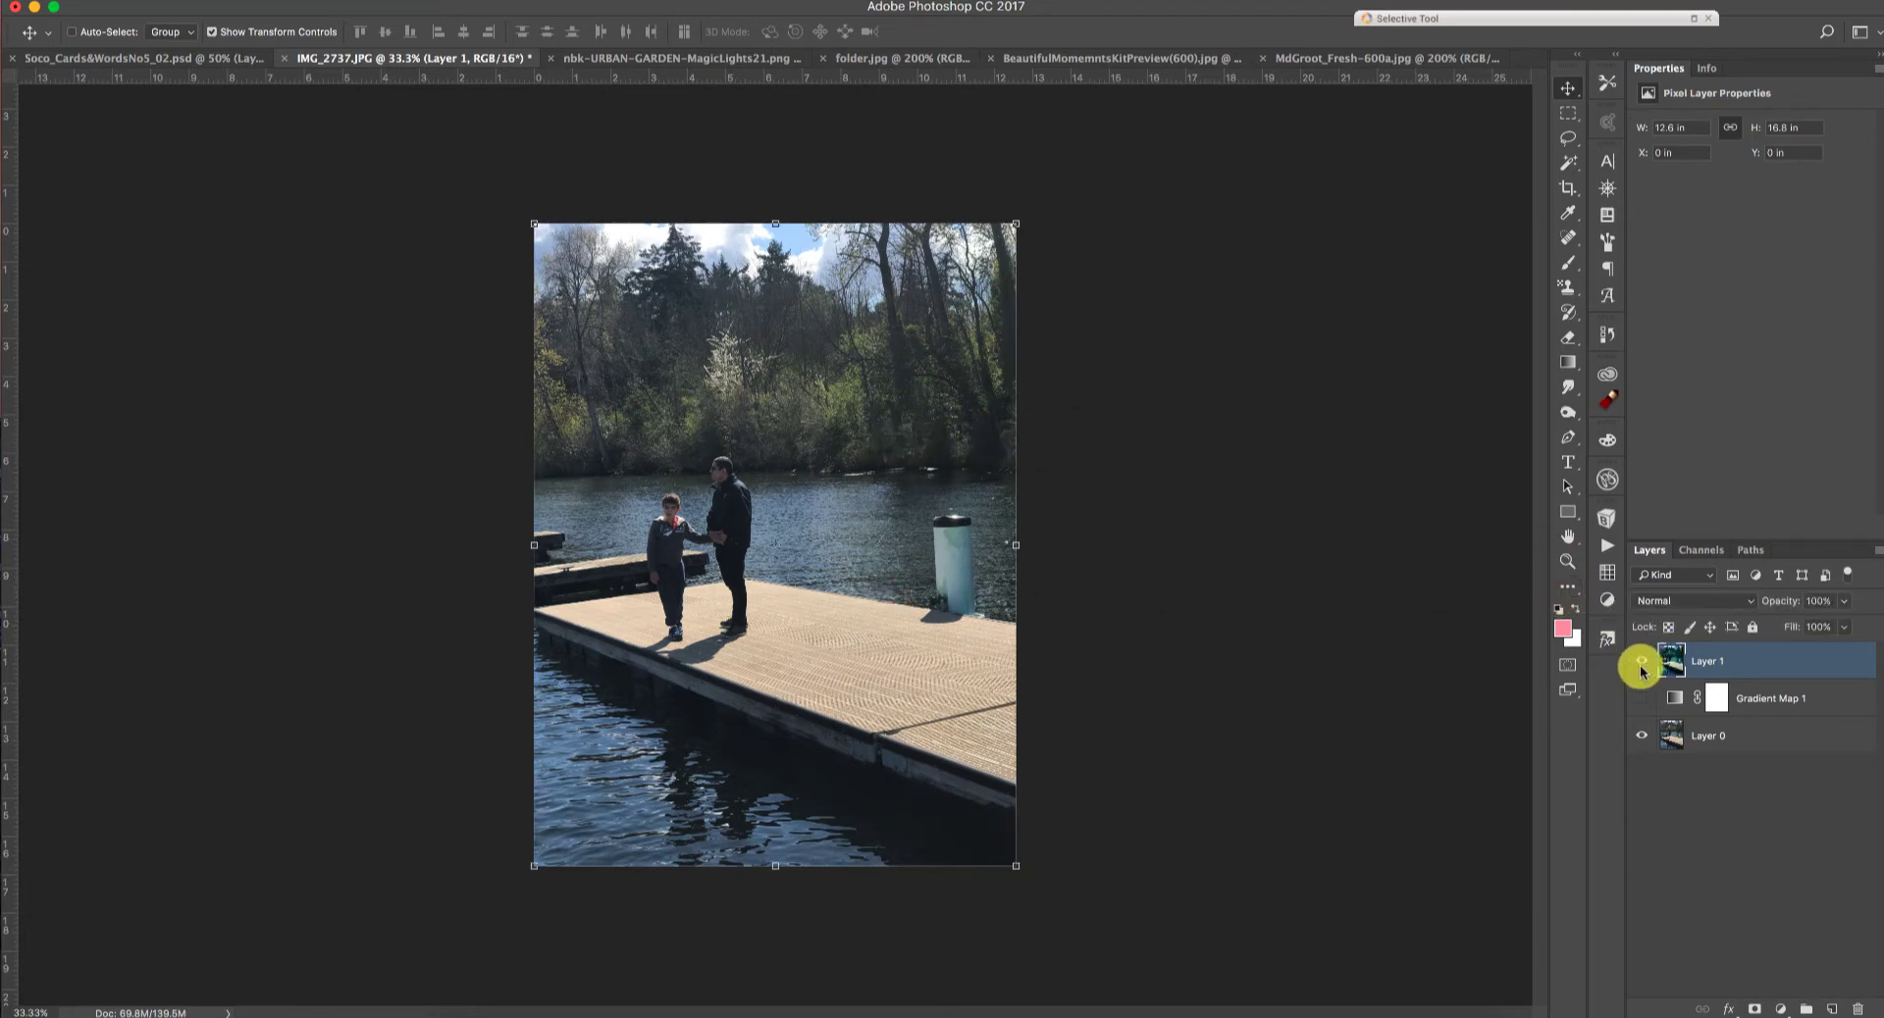
left_click(1638, 665)
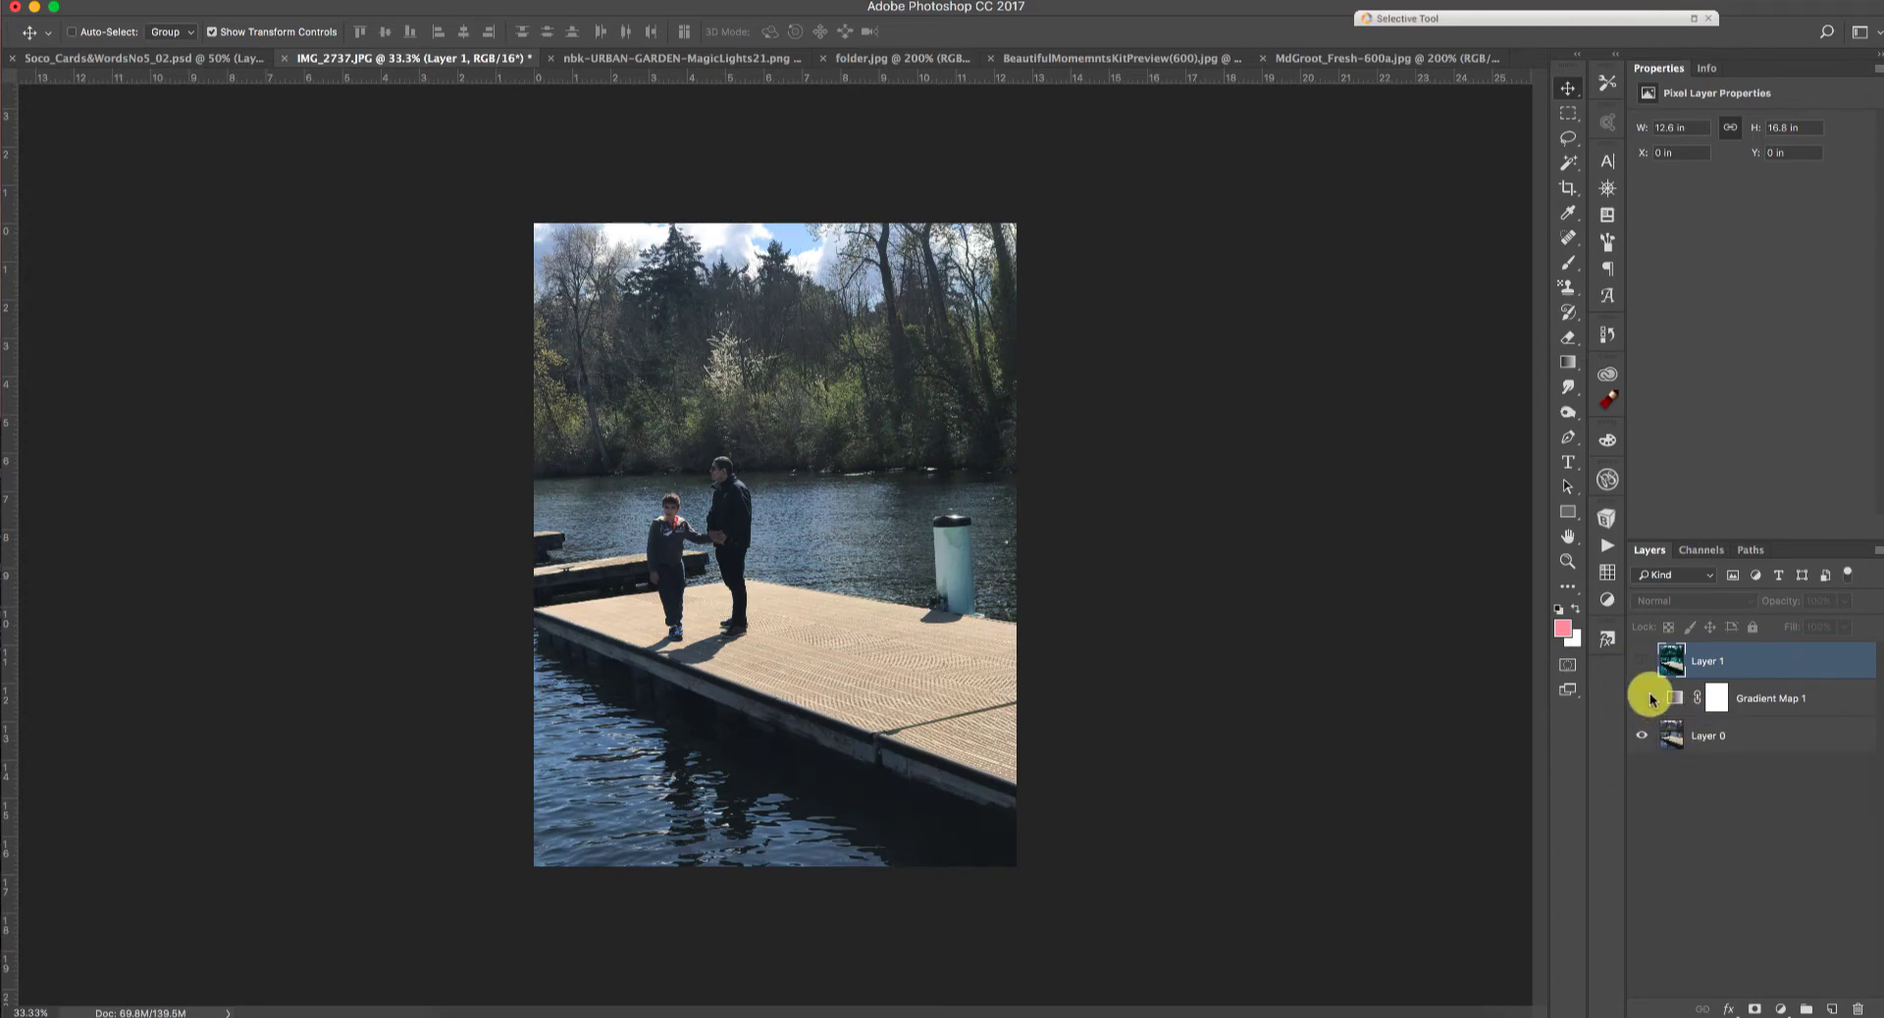
left_click(1644, 699)
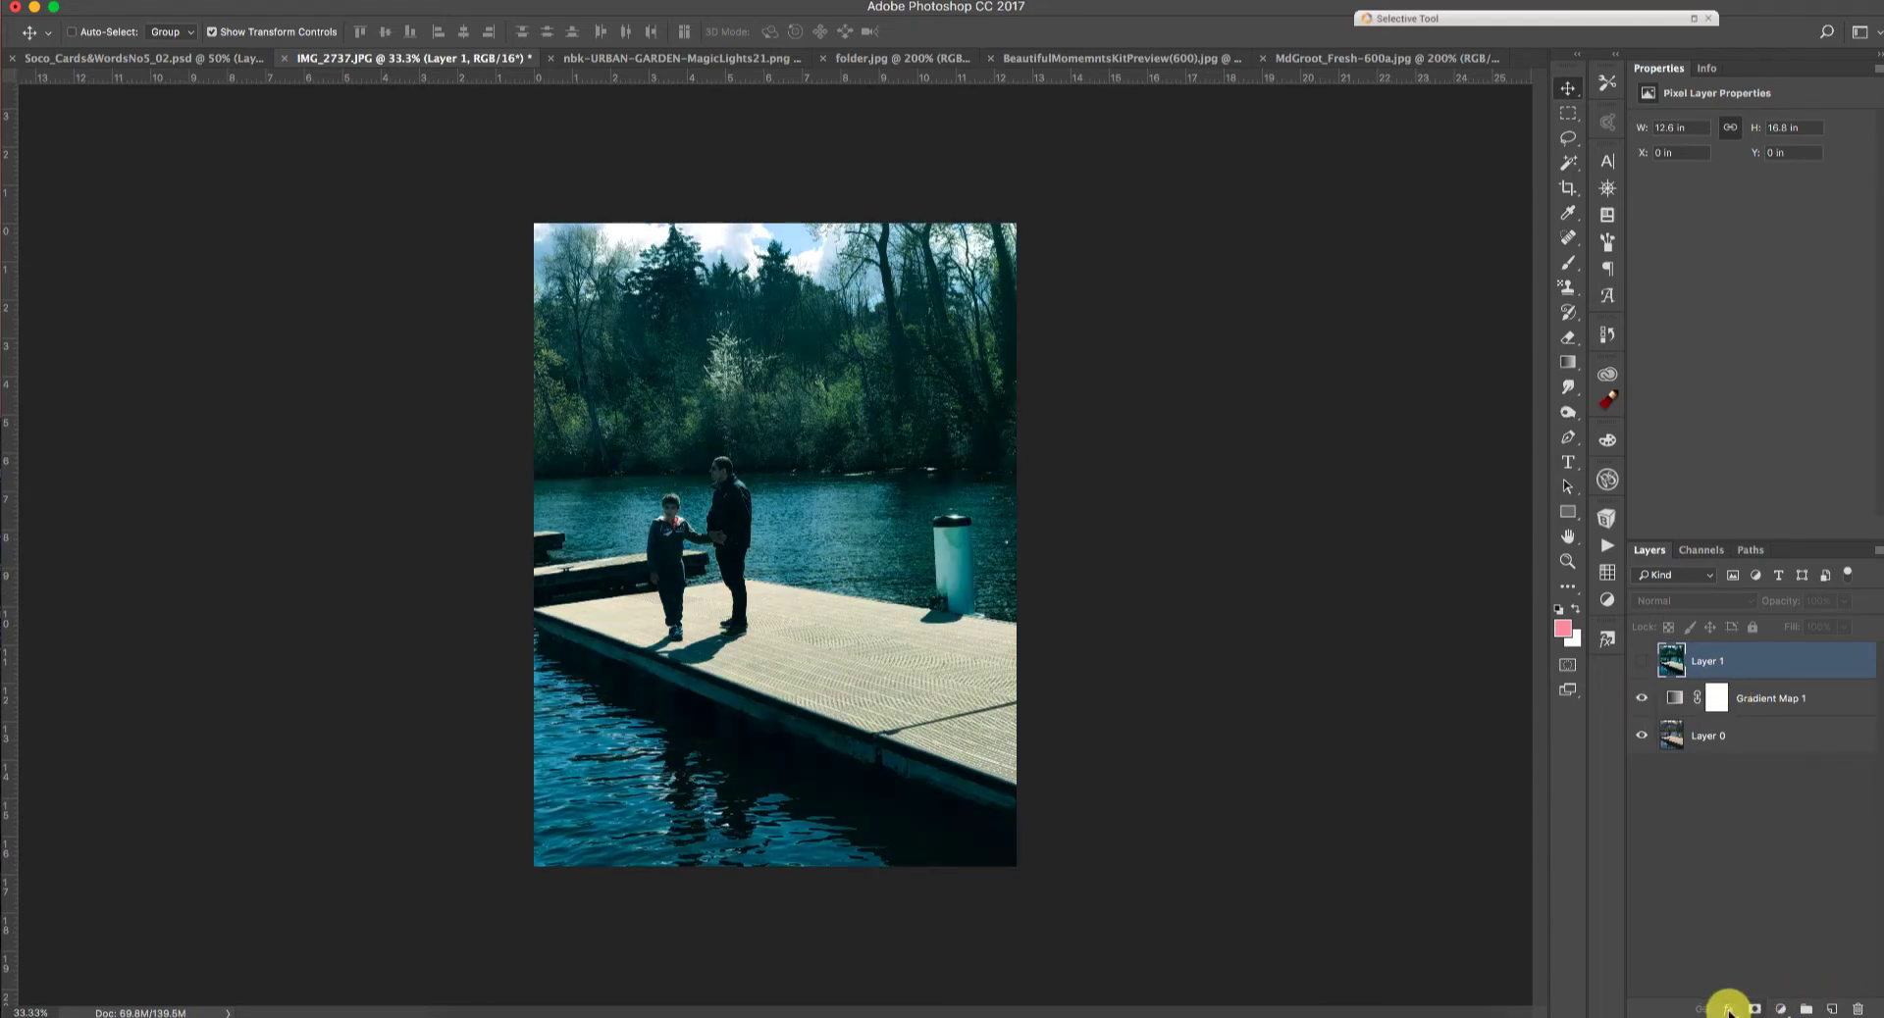
Step: Examine the available adjustment layer types and browse the preset gradients of the Gradient Map 1 adjustment
left_click(1781, 1010)
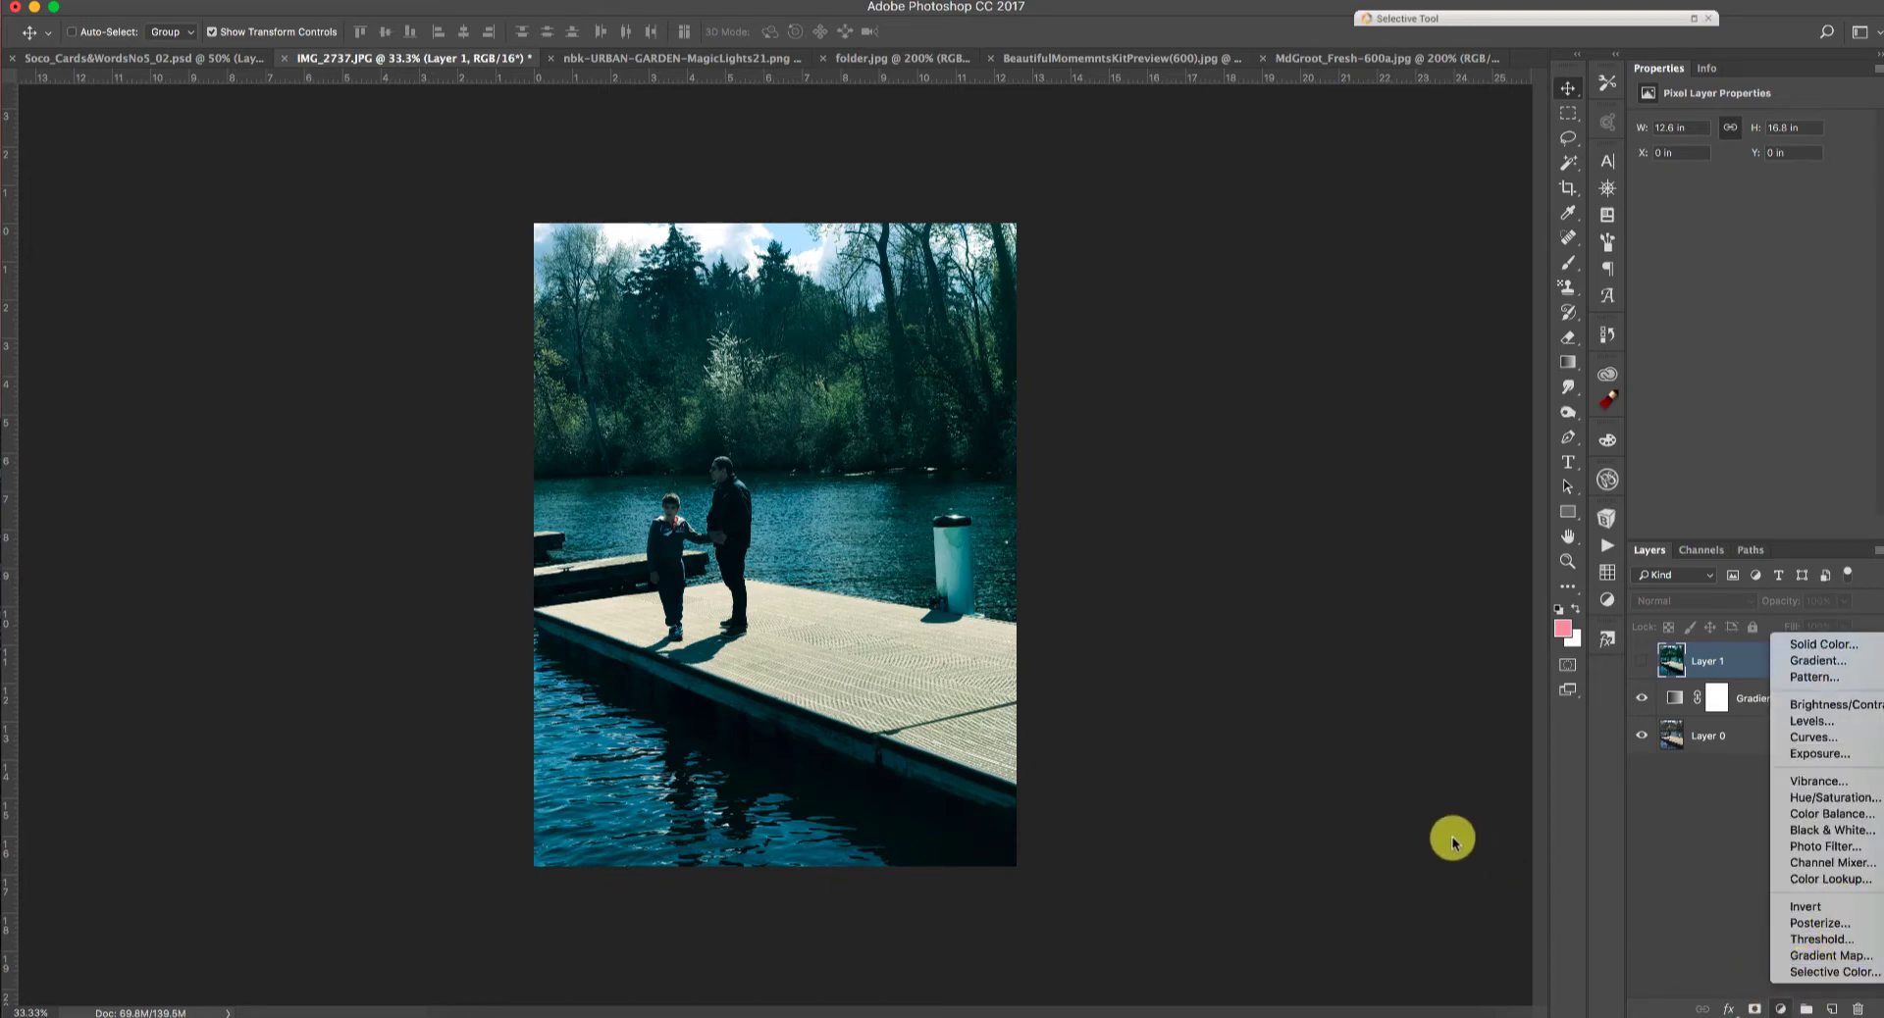
left_click(1712, 798)
left_click(1681, 699)
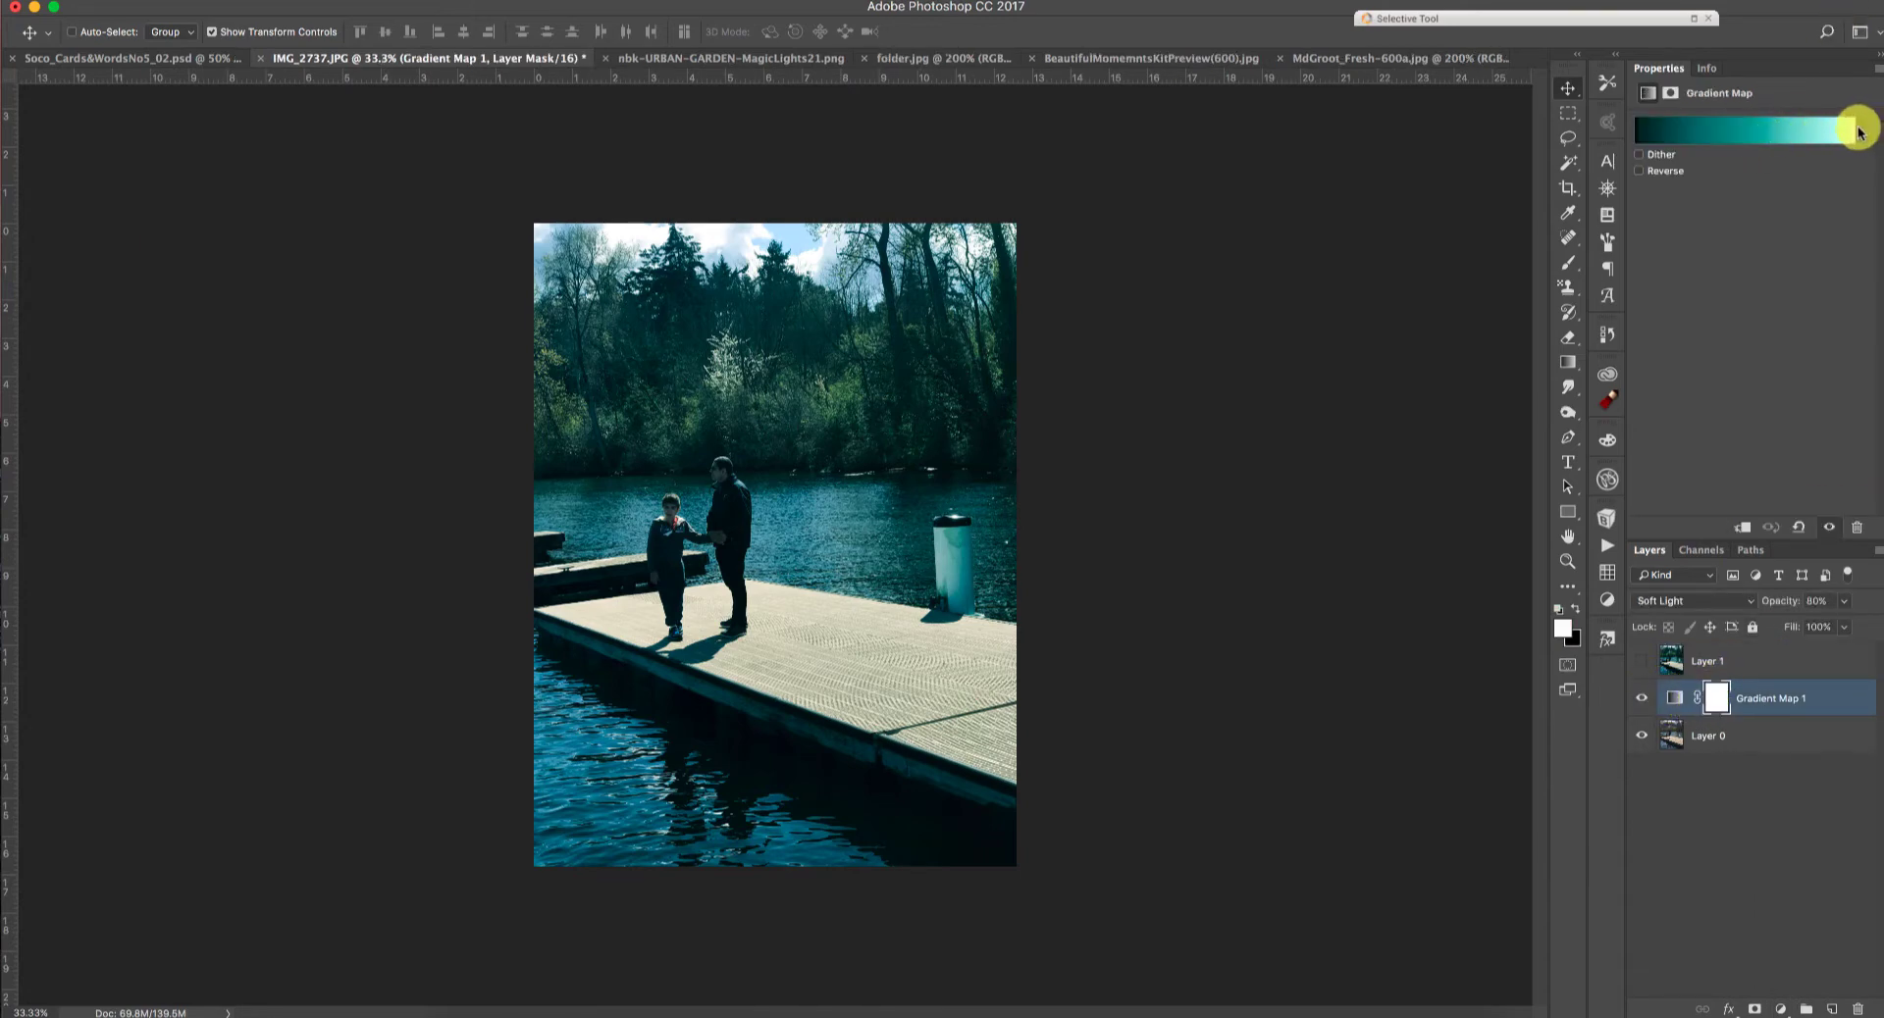
left_click(1860, 131)
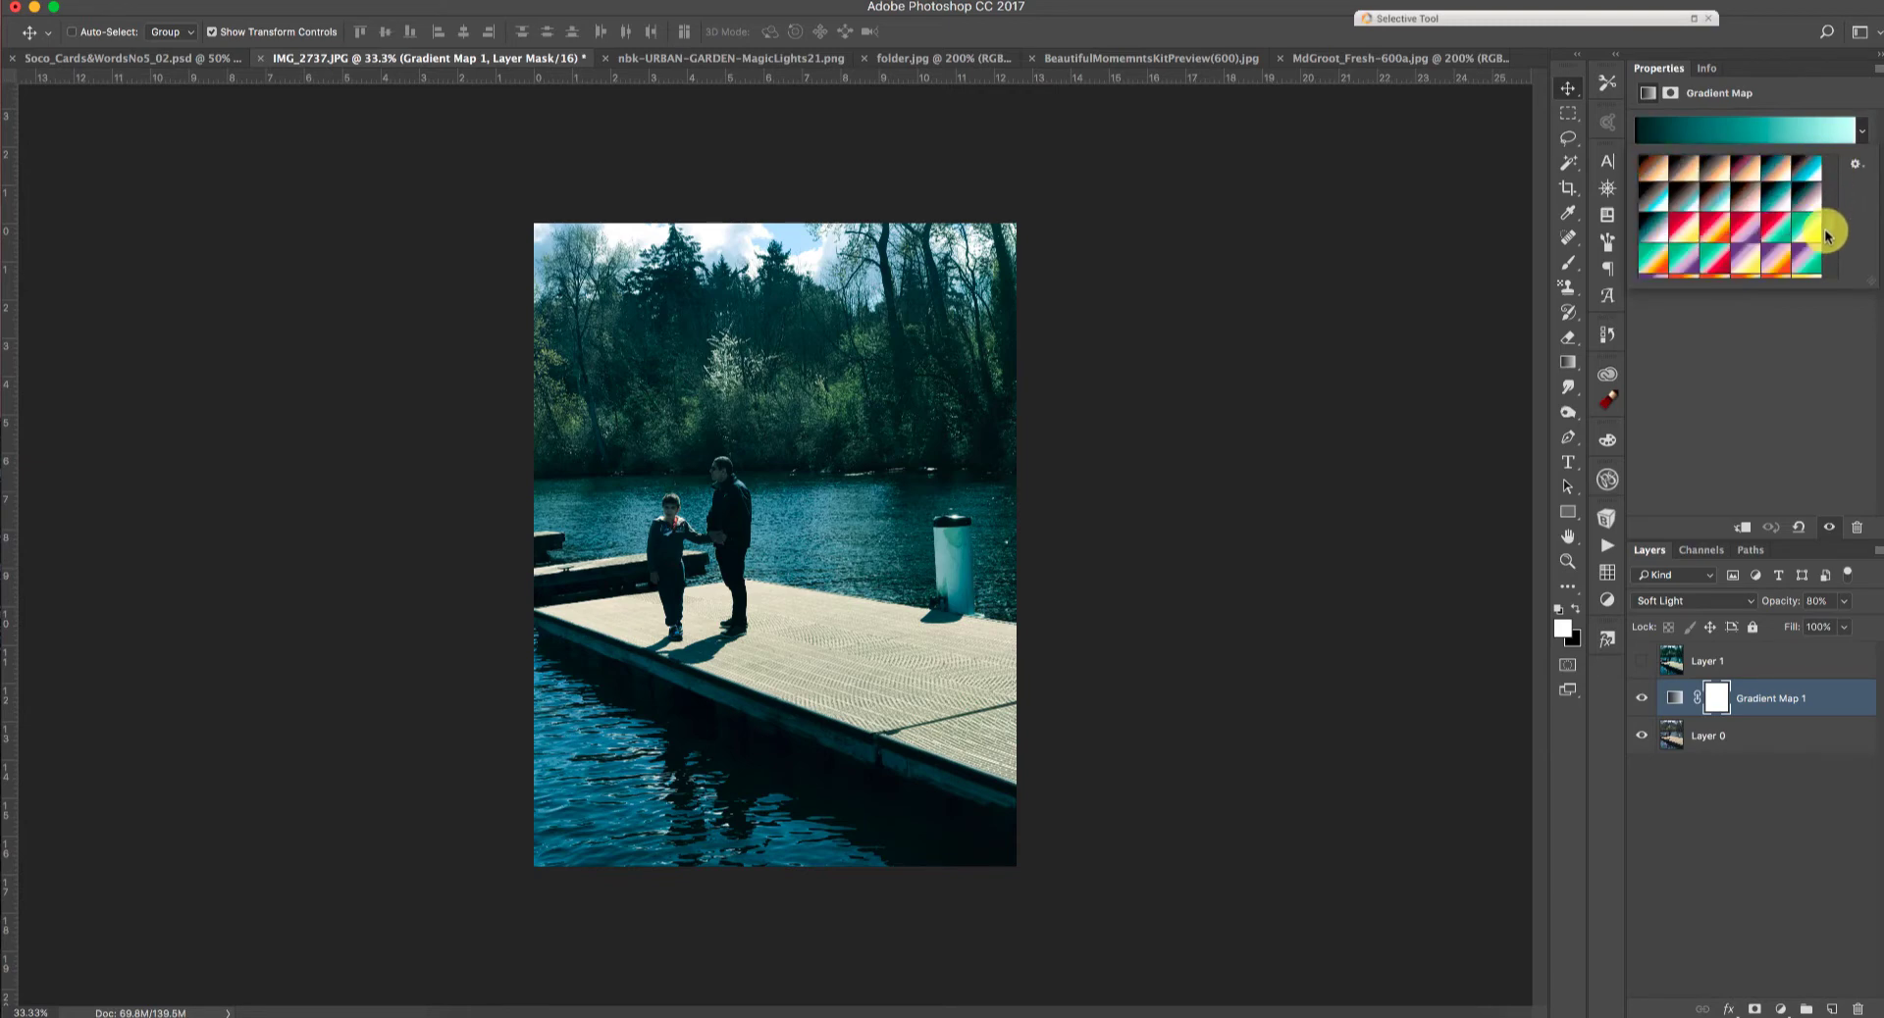
scroll(1824, 232, "down", 10)
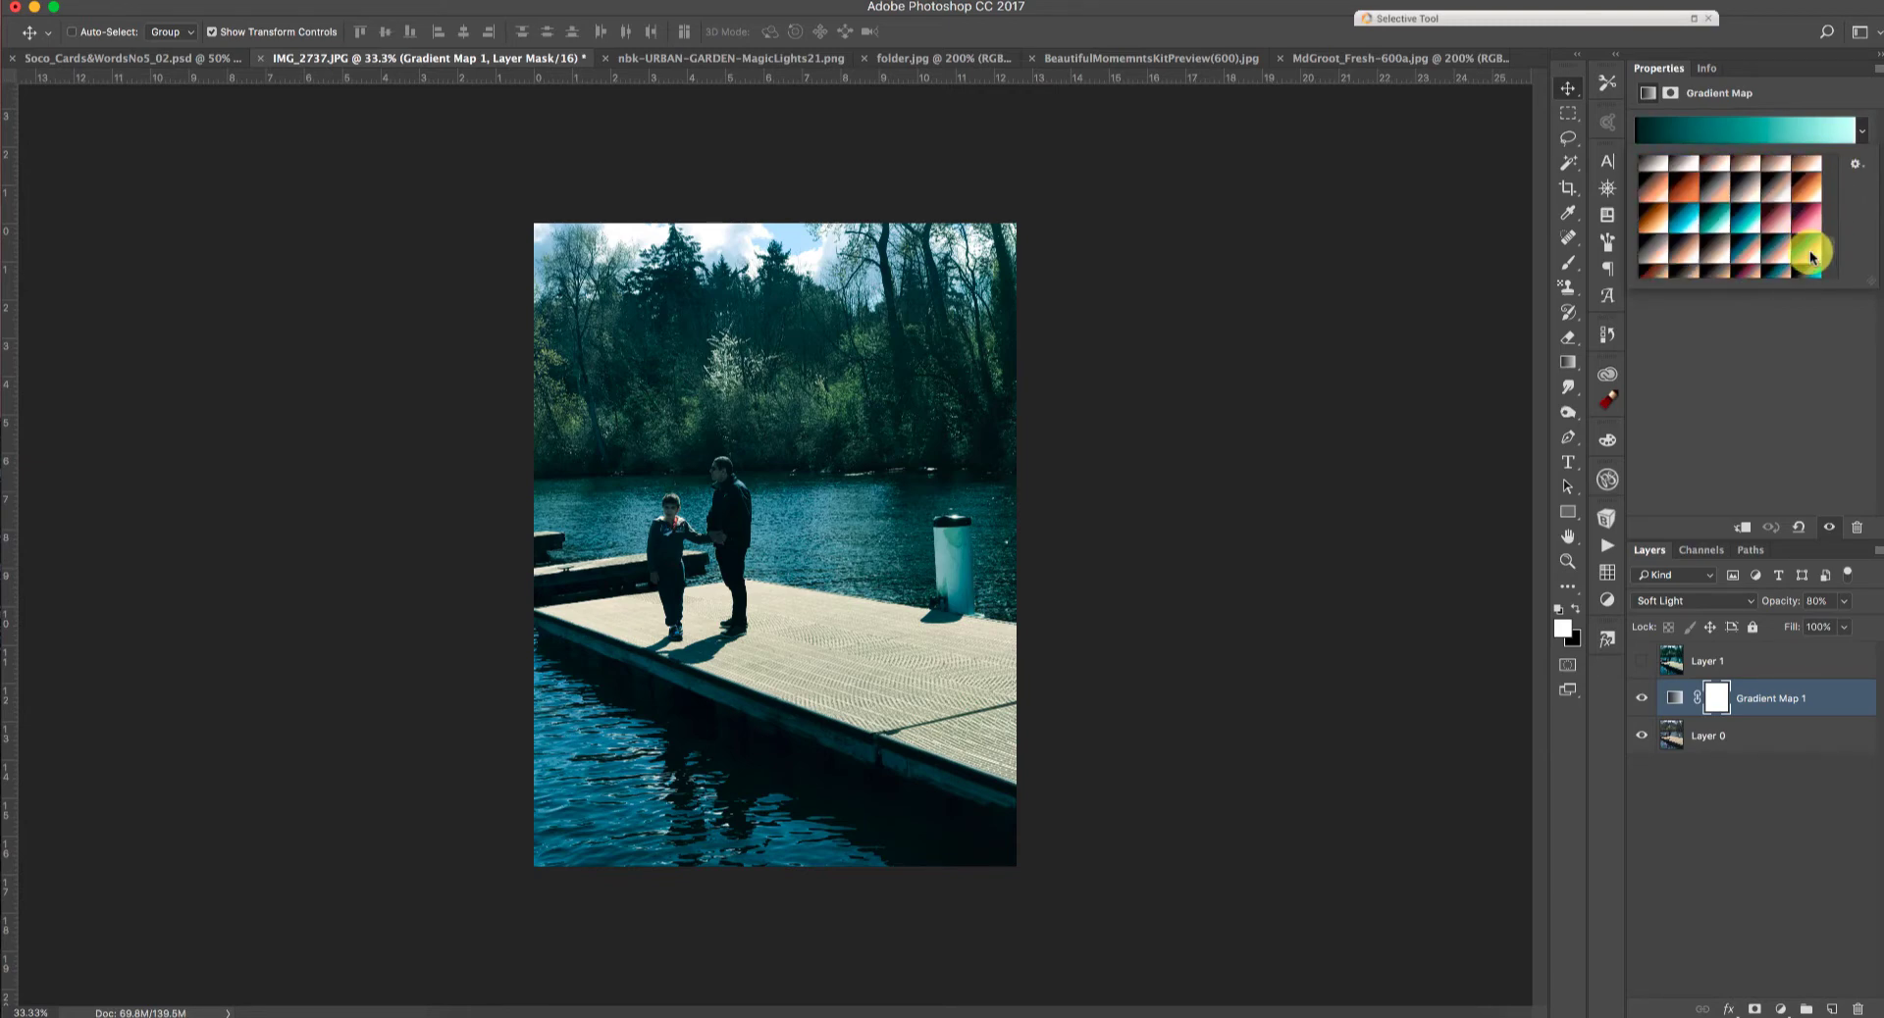
scroll(1809, 250, "down", 8)
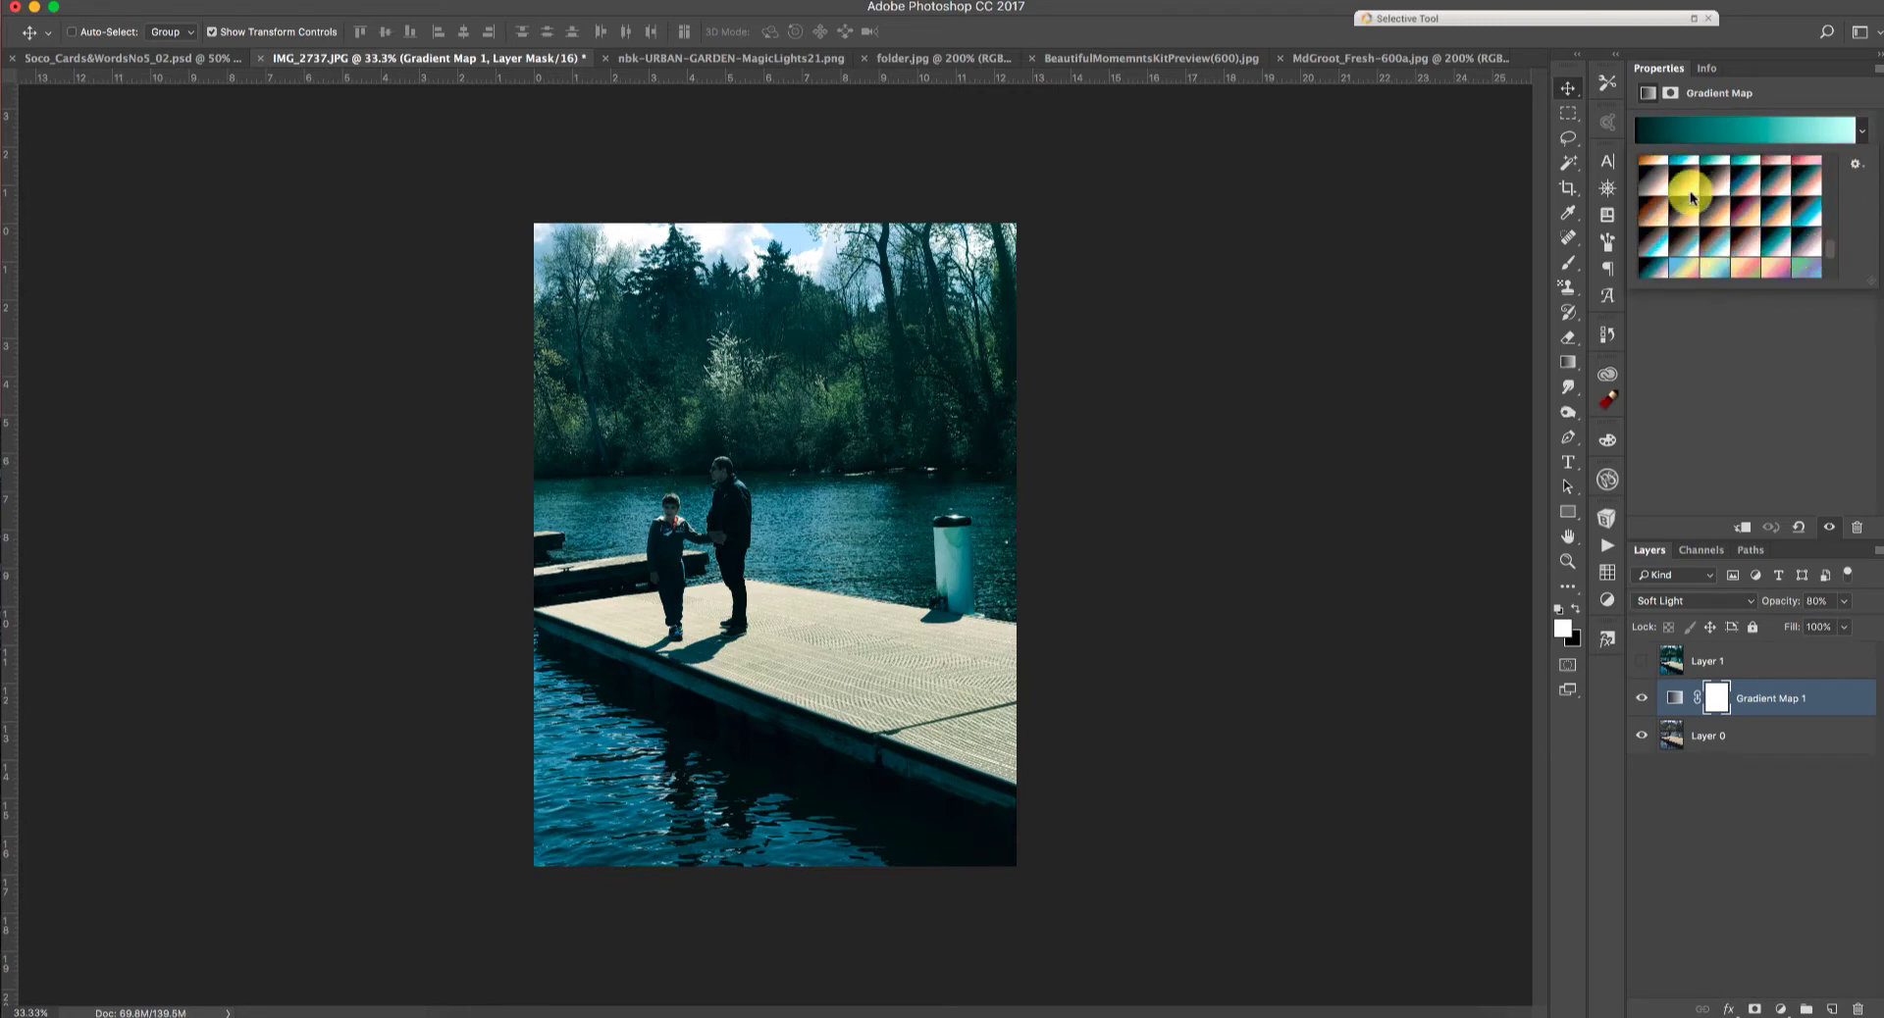
left_click_drag(1831, 241, 1833, 237)
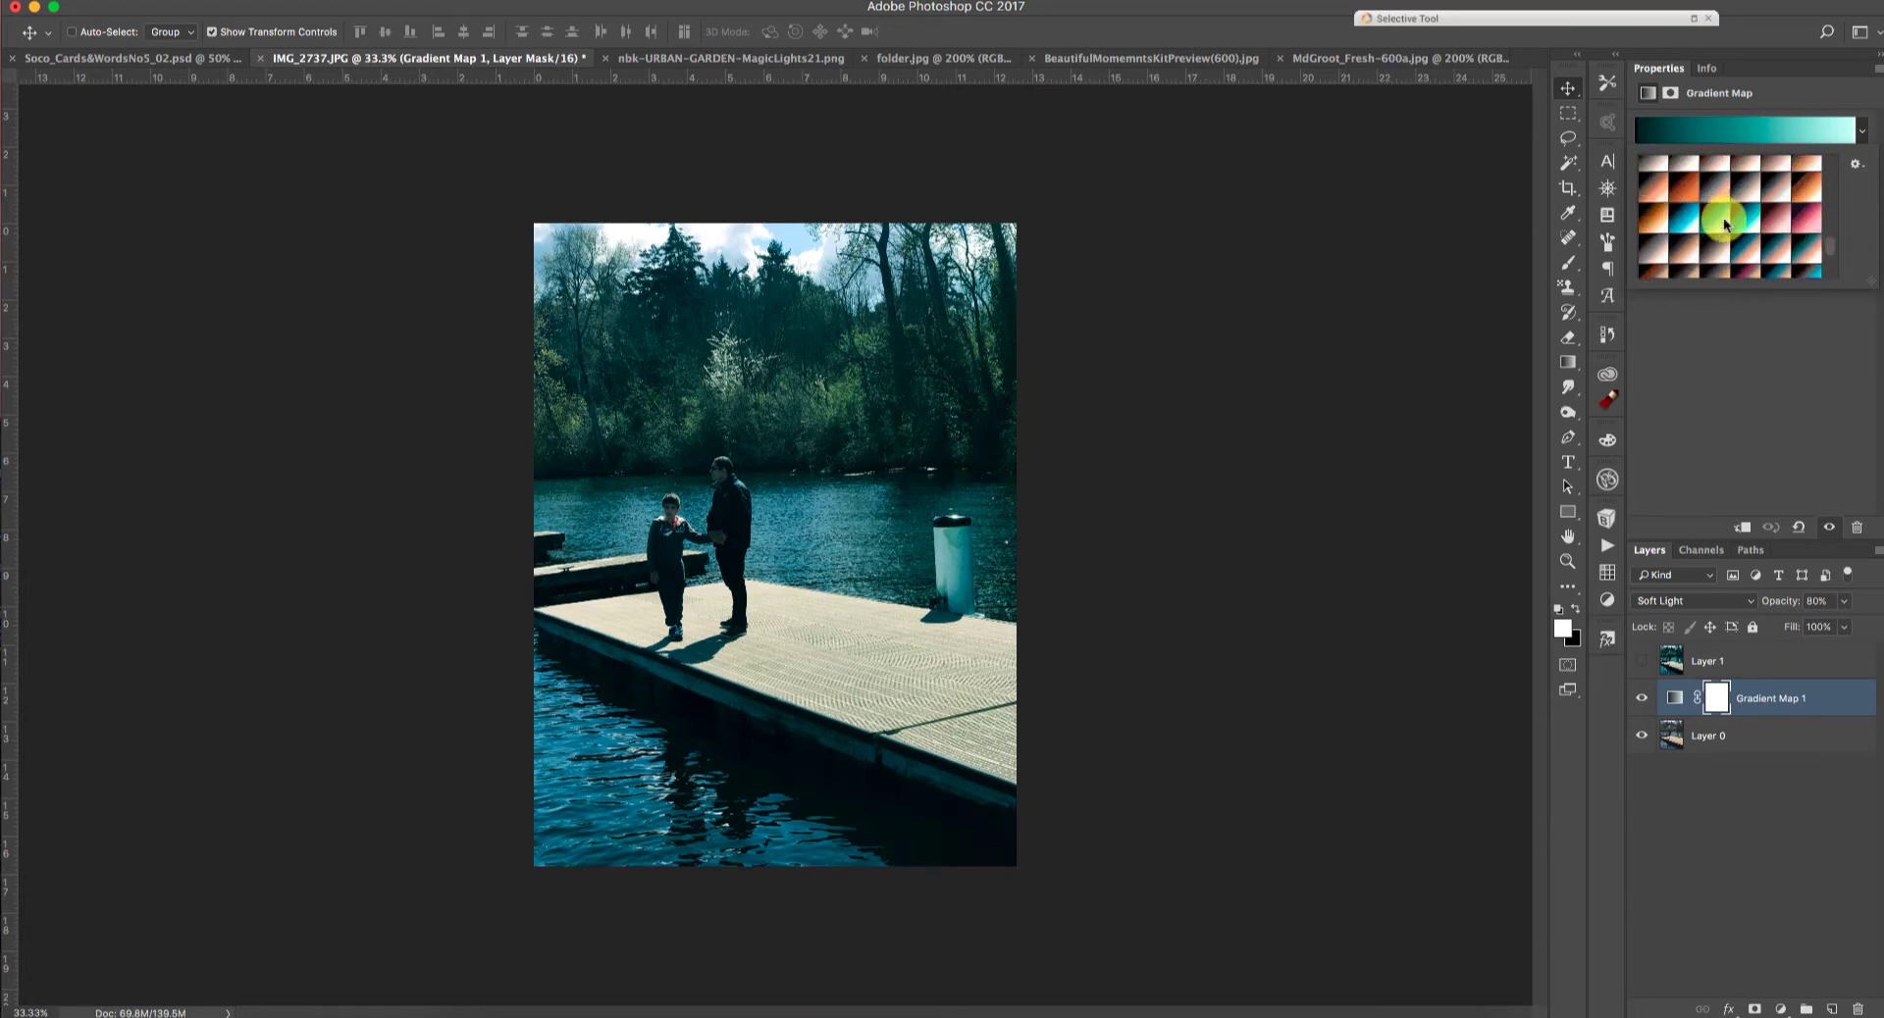
left_click_drag(1831, 242, 1833, 246)
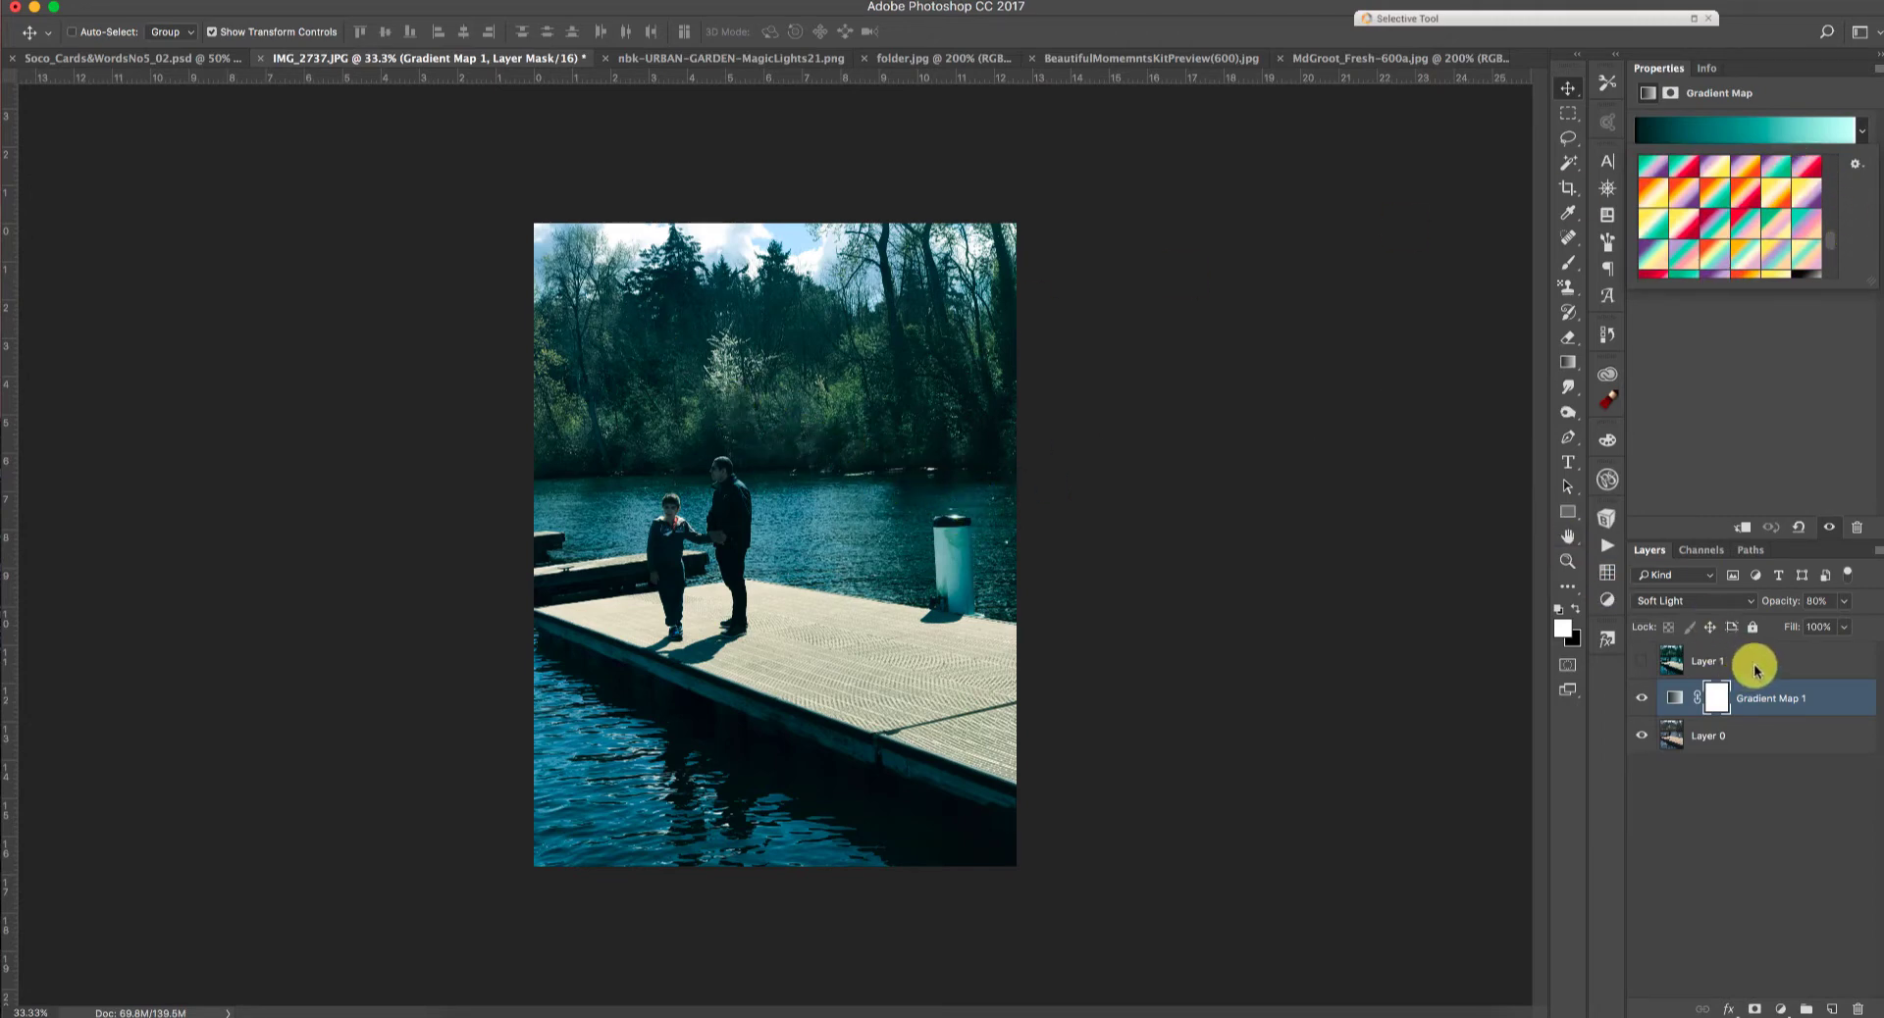
left_click(1784, 691)
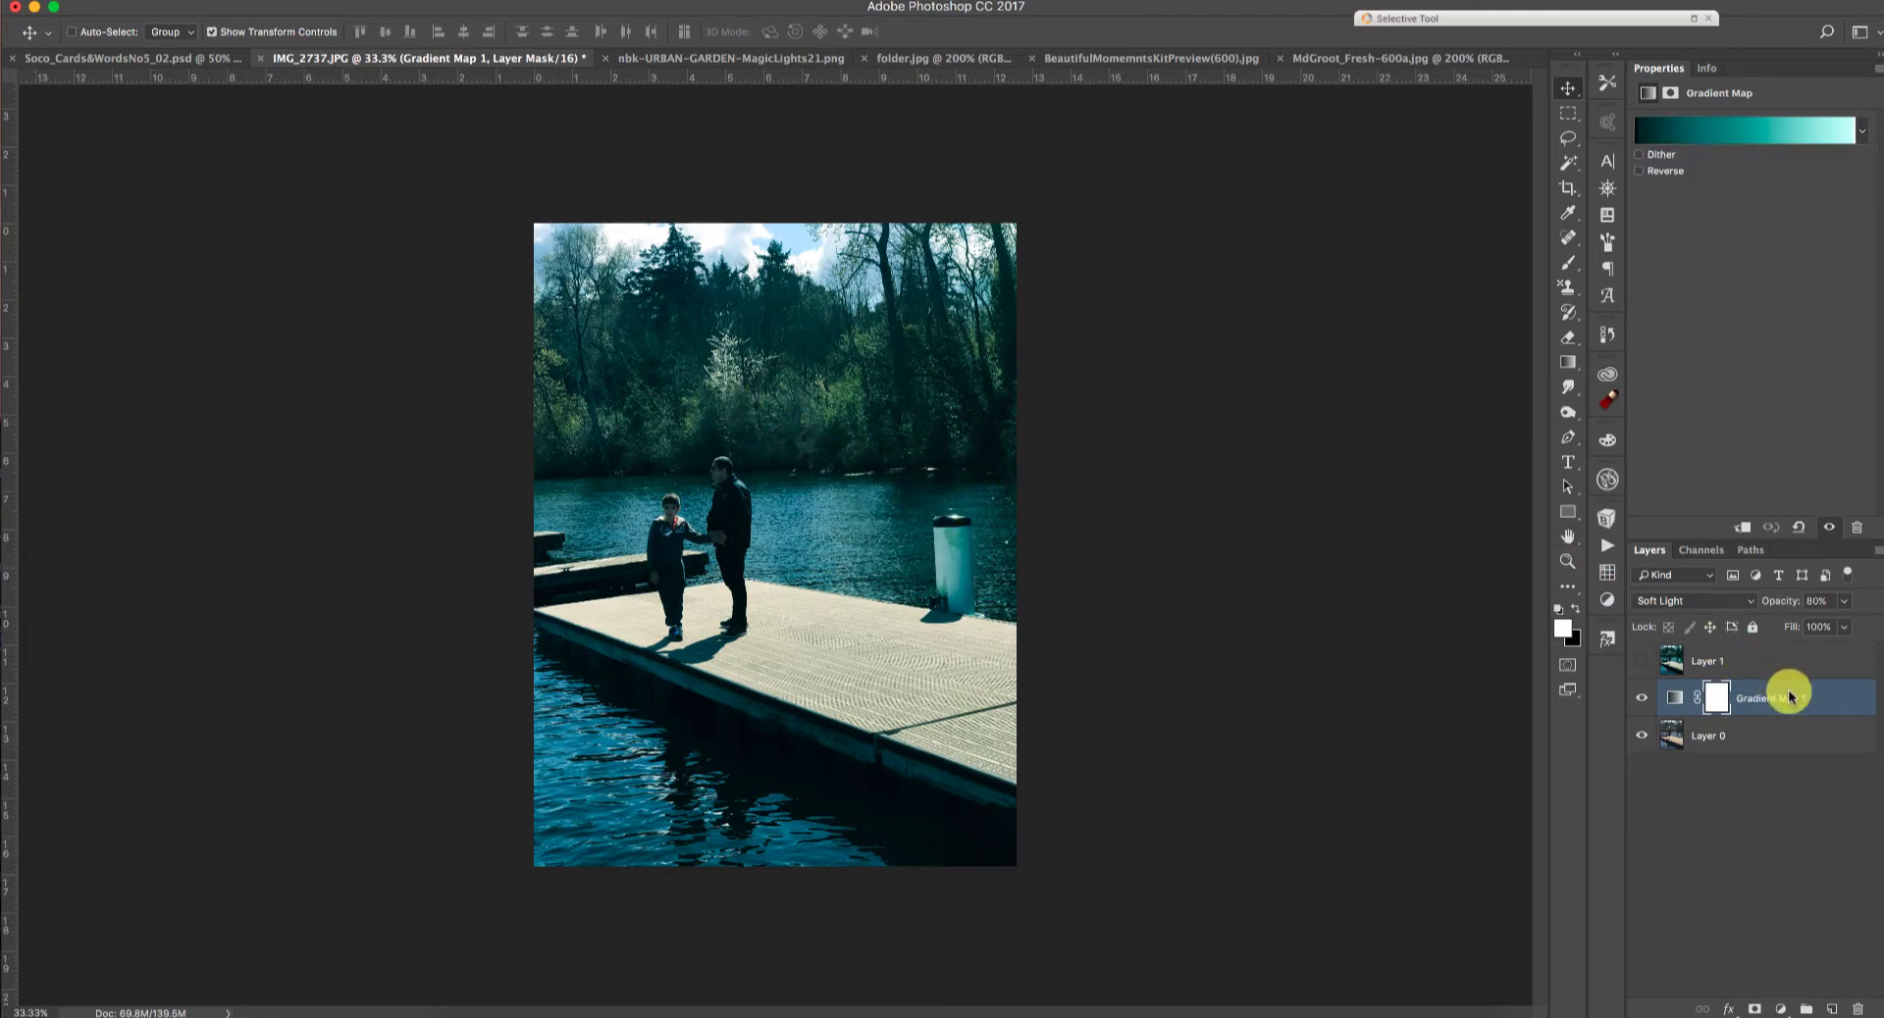
Step: Compare Gradient Map 1 in Normal and Soft Light blending, ending on Soft Light
left_click(1642, 661)
left_click(1644, 662)
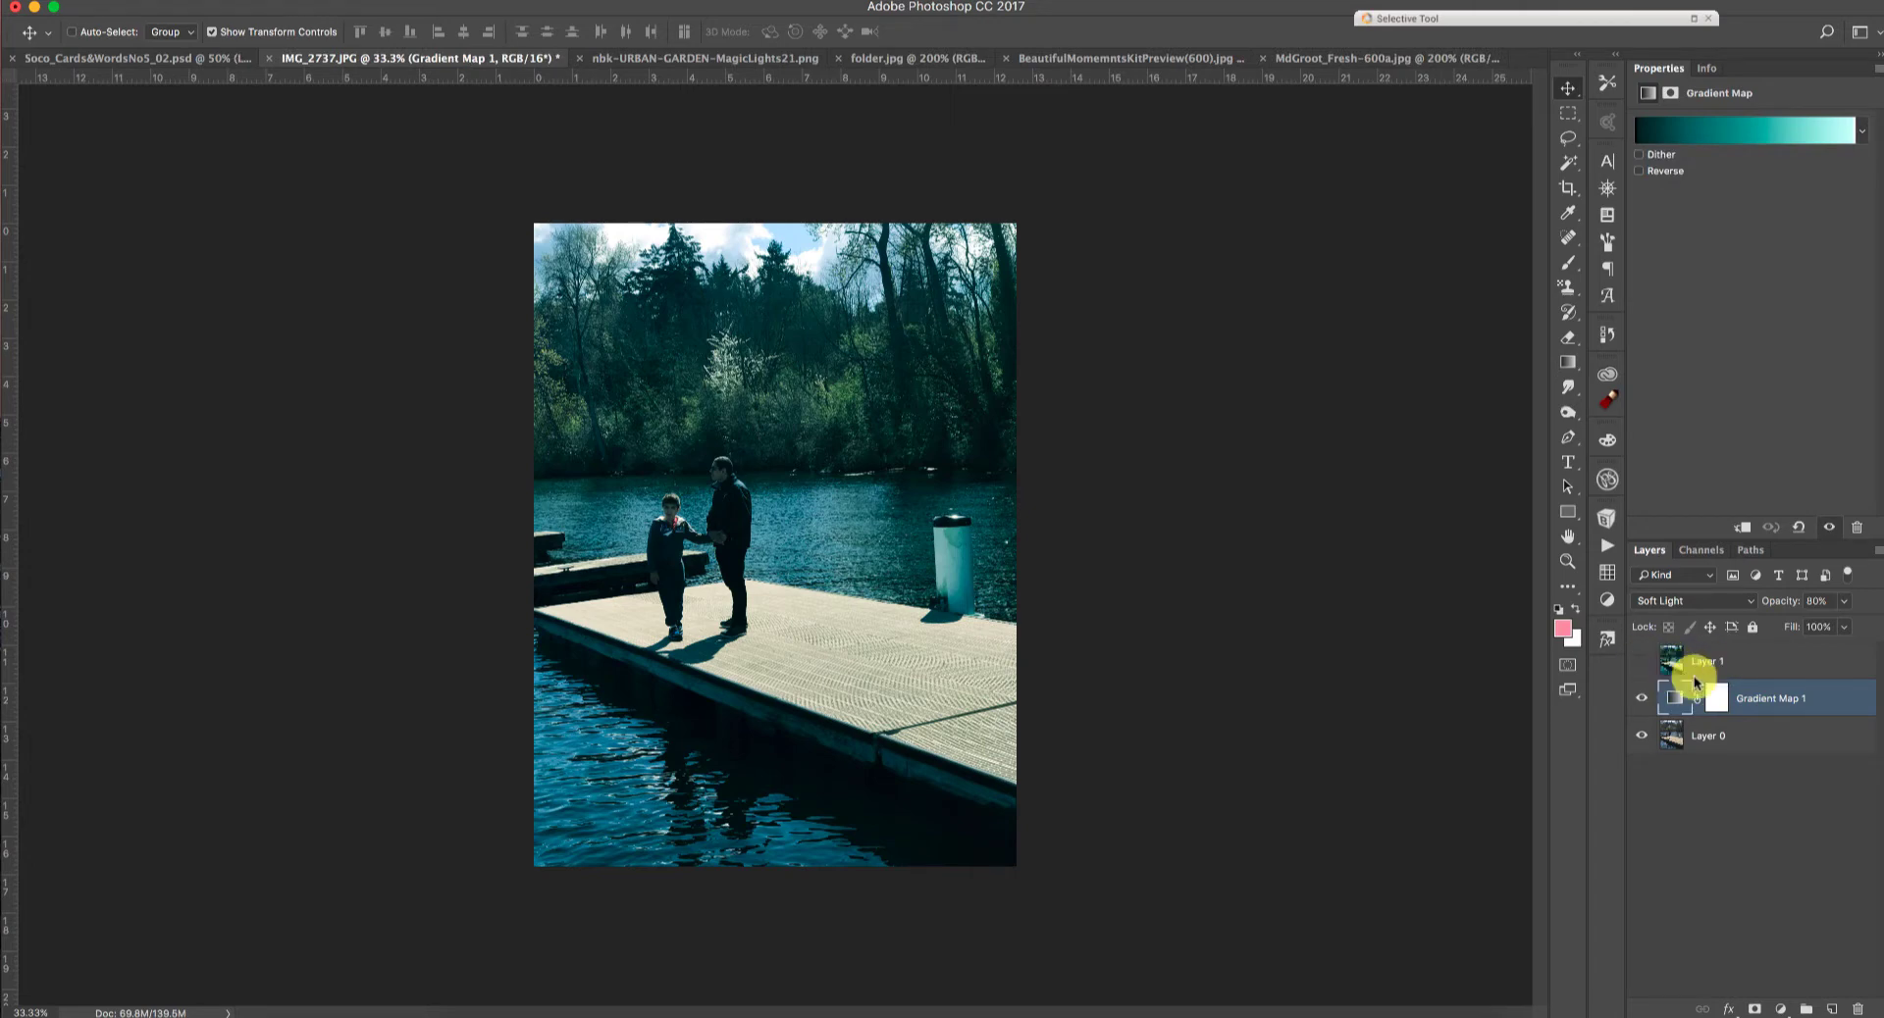
left_click(1680, 602)
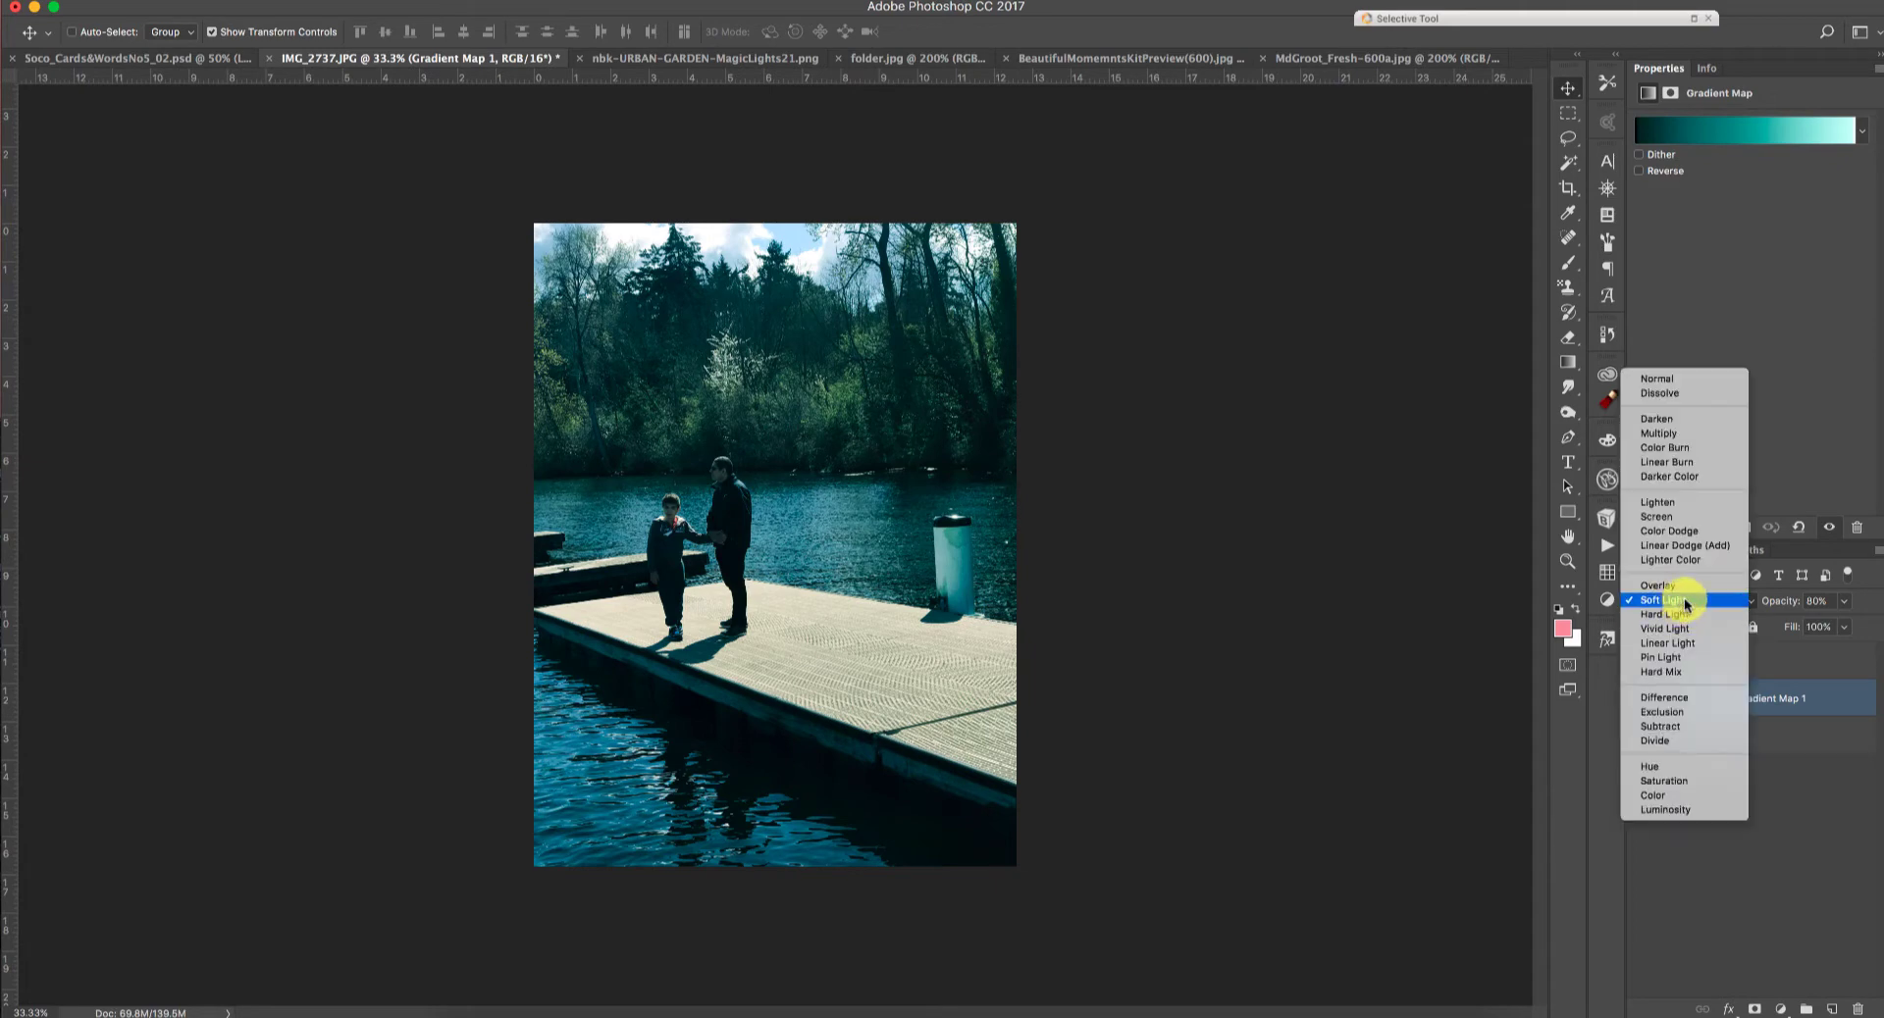
left_click(1671, 381)
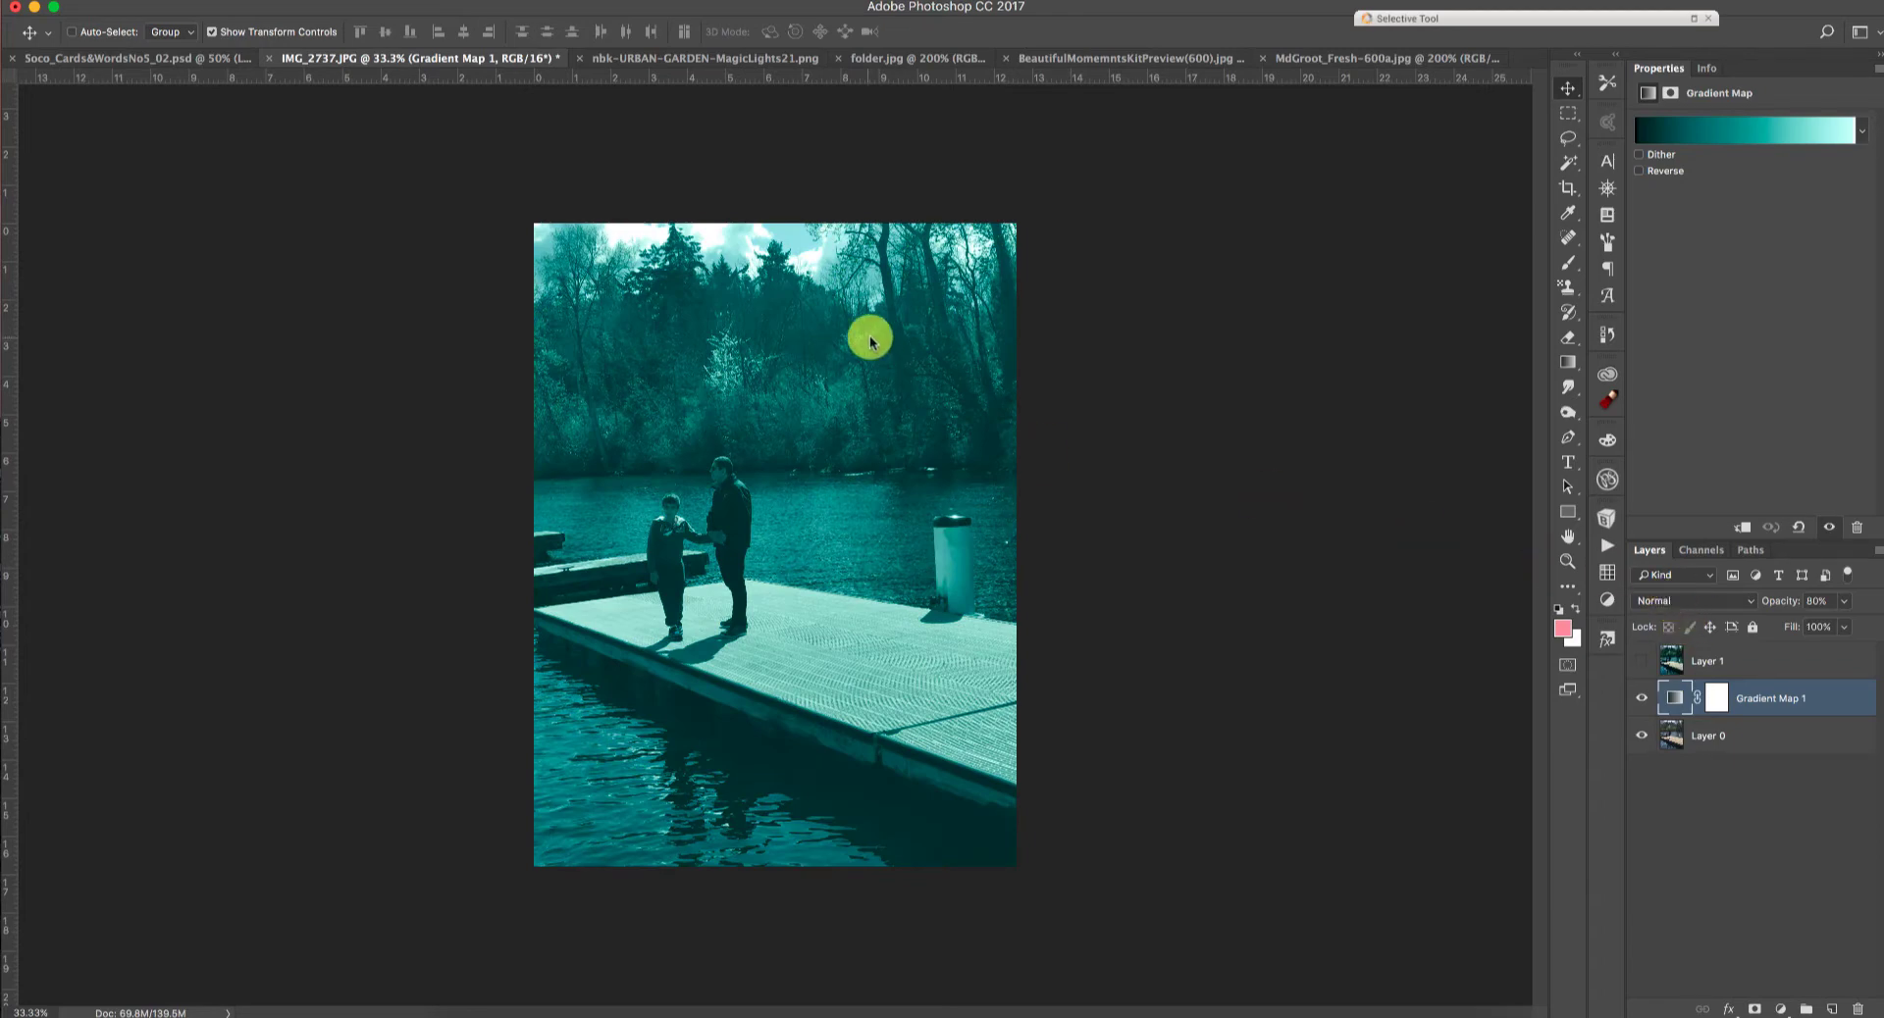
left_click(1686, 601)
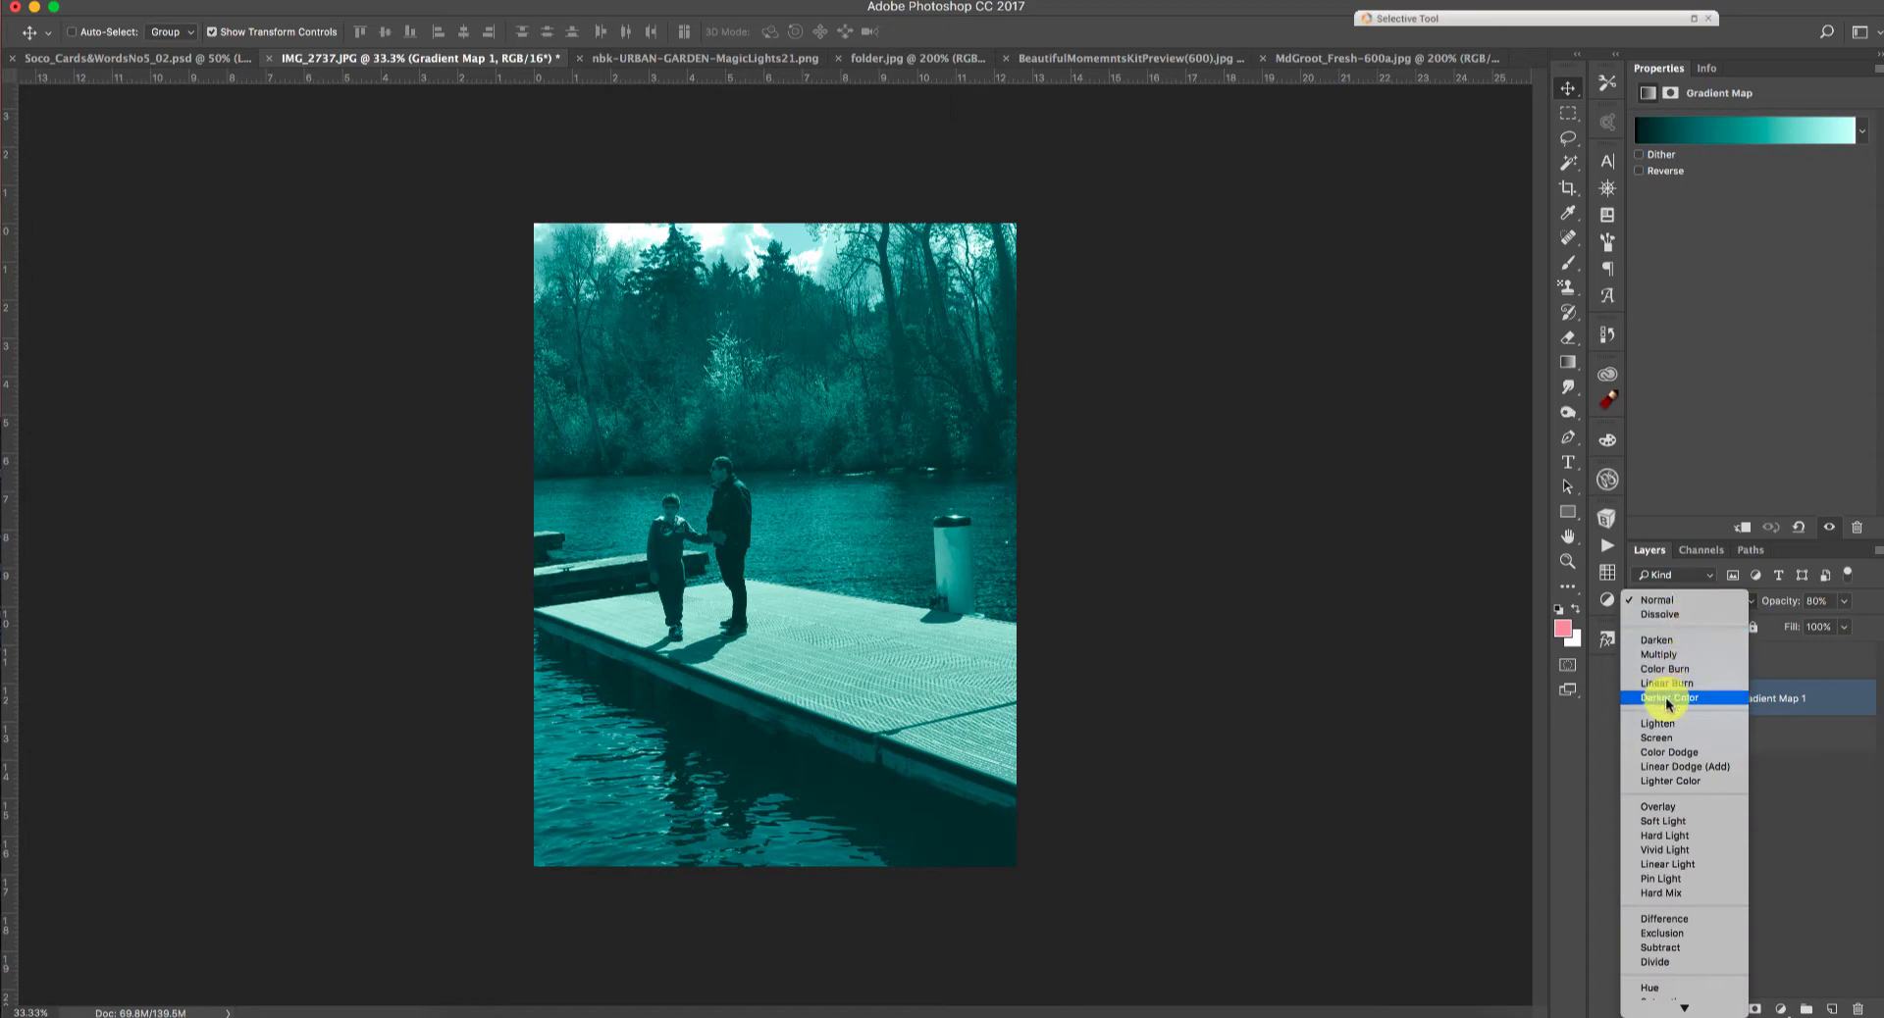
left_click(1681, 821)
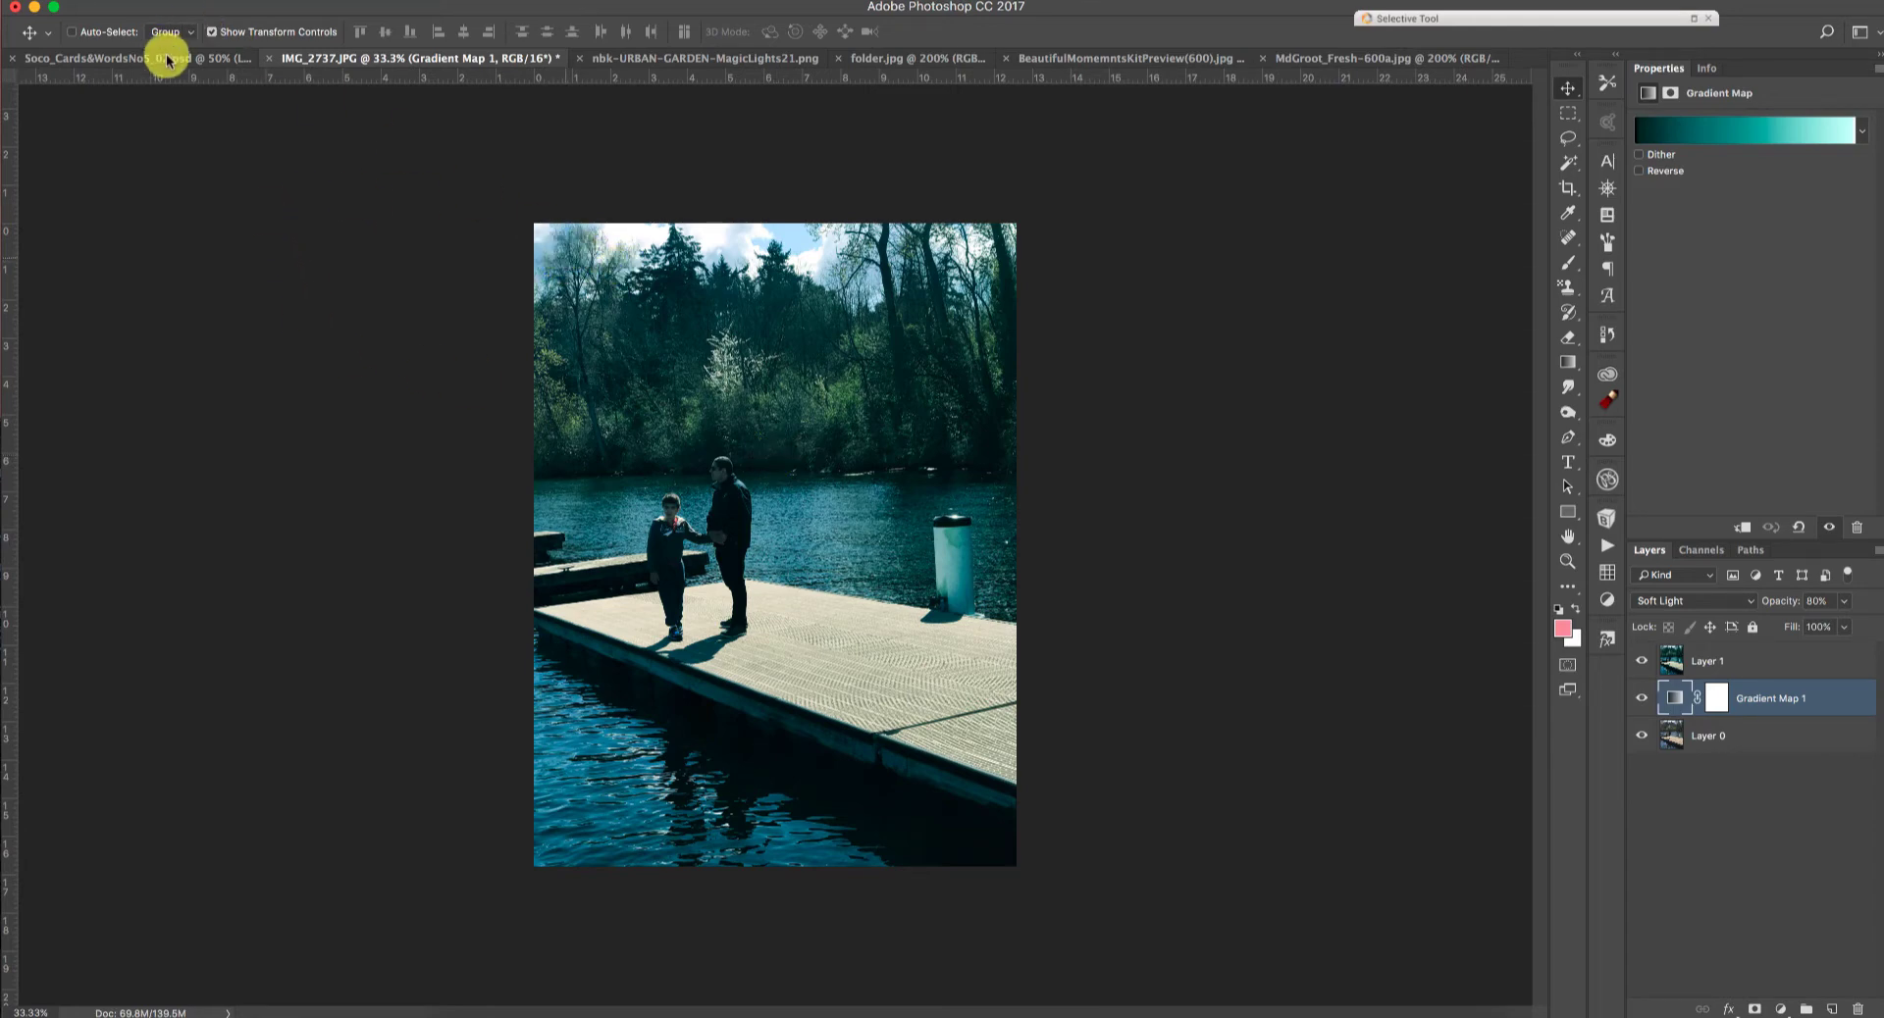
Step: In Soco_Cards&WordsNo5_02.psd, disable the layer mask on Layer 3 to view the full dock photo
left_click(209, 61)
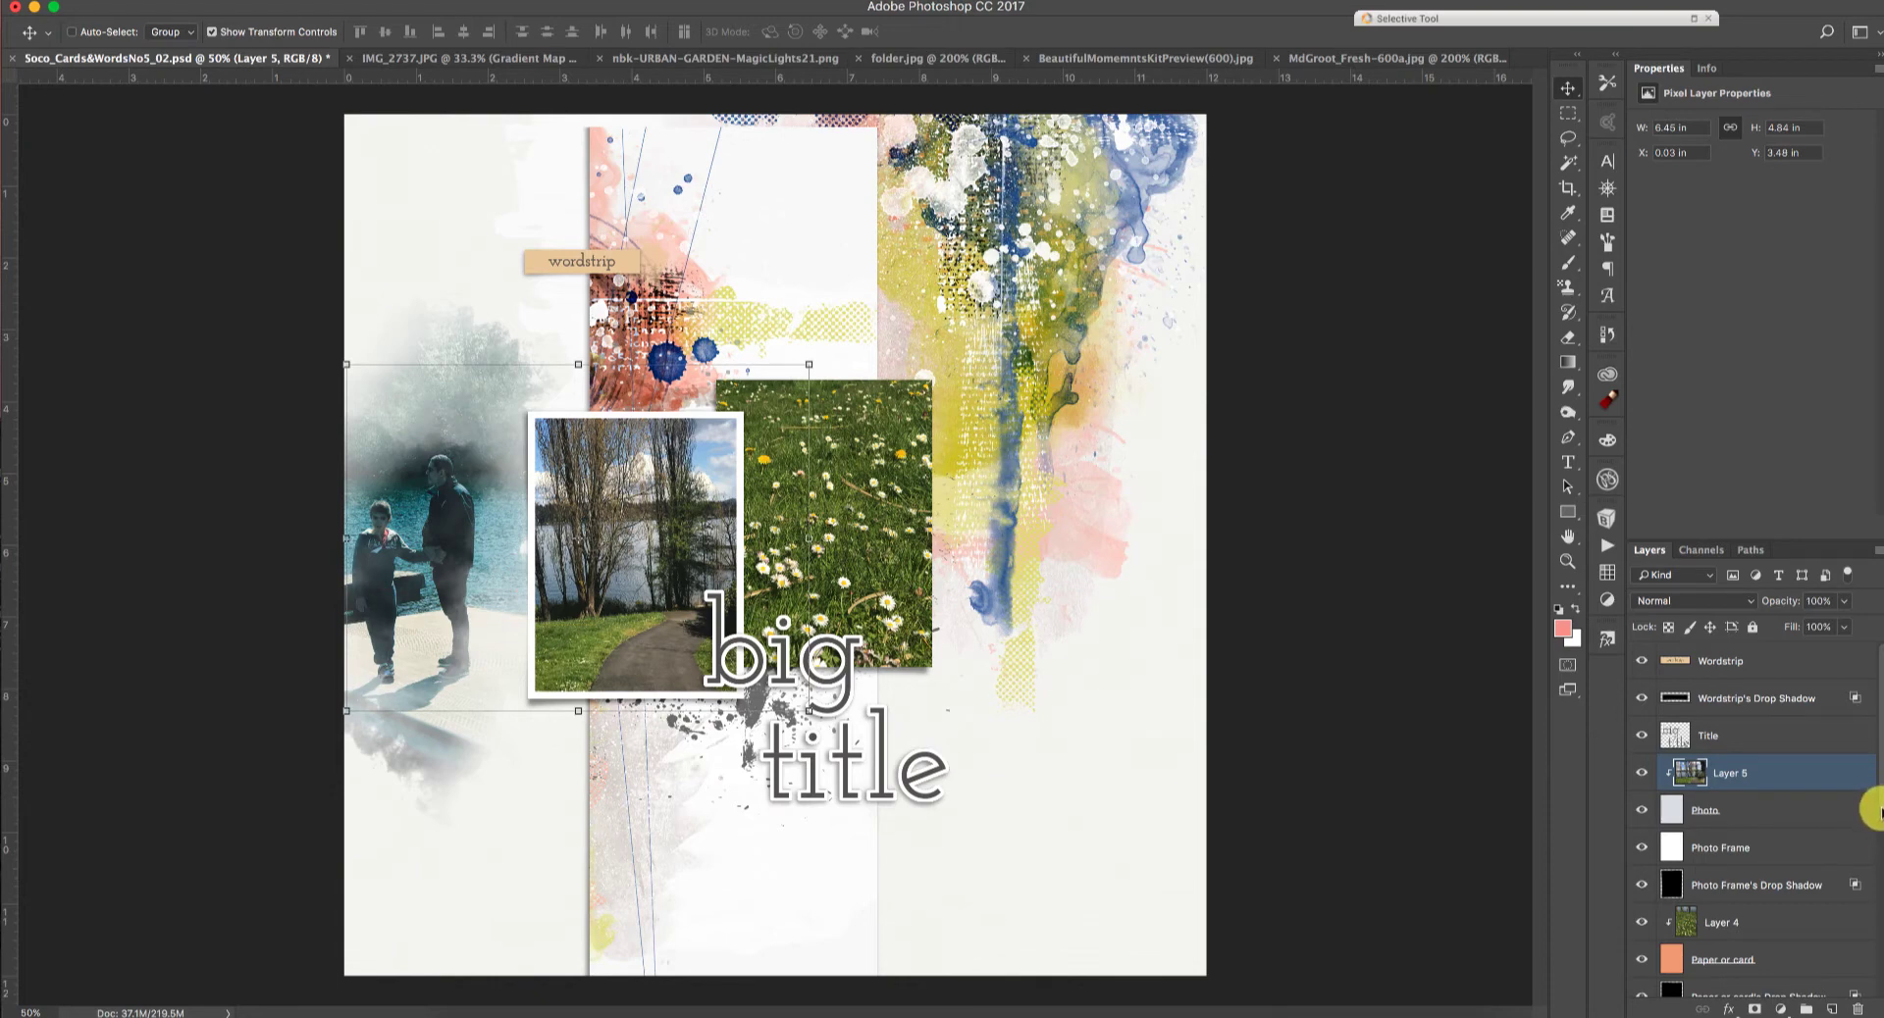
scroll(1874, 812, "down", 5)
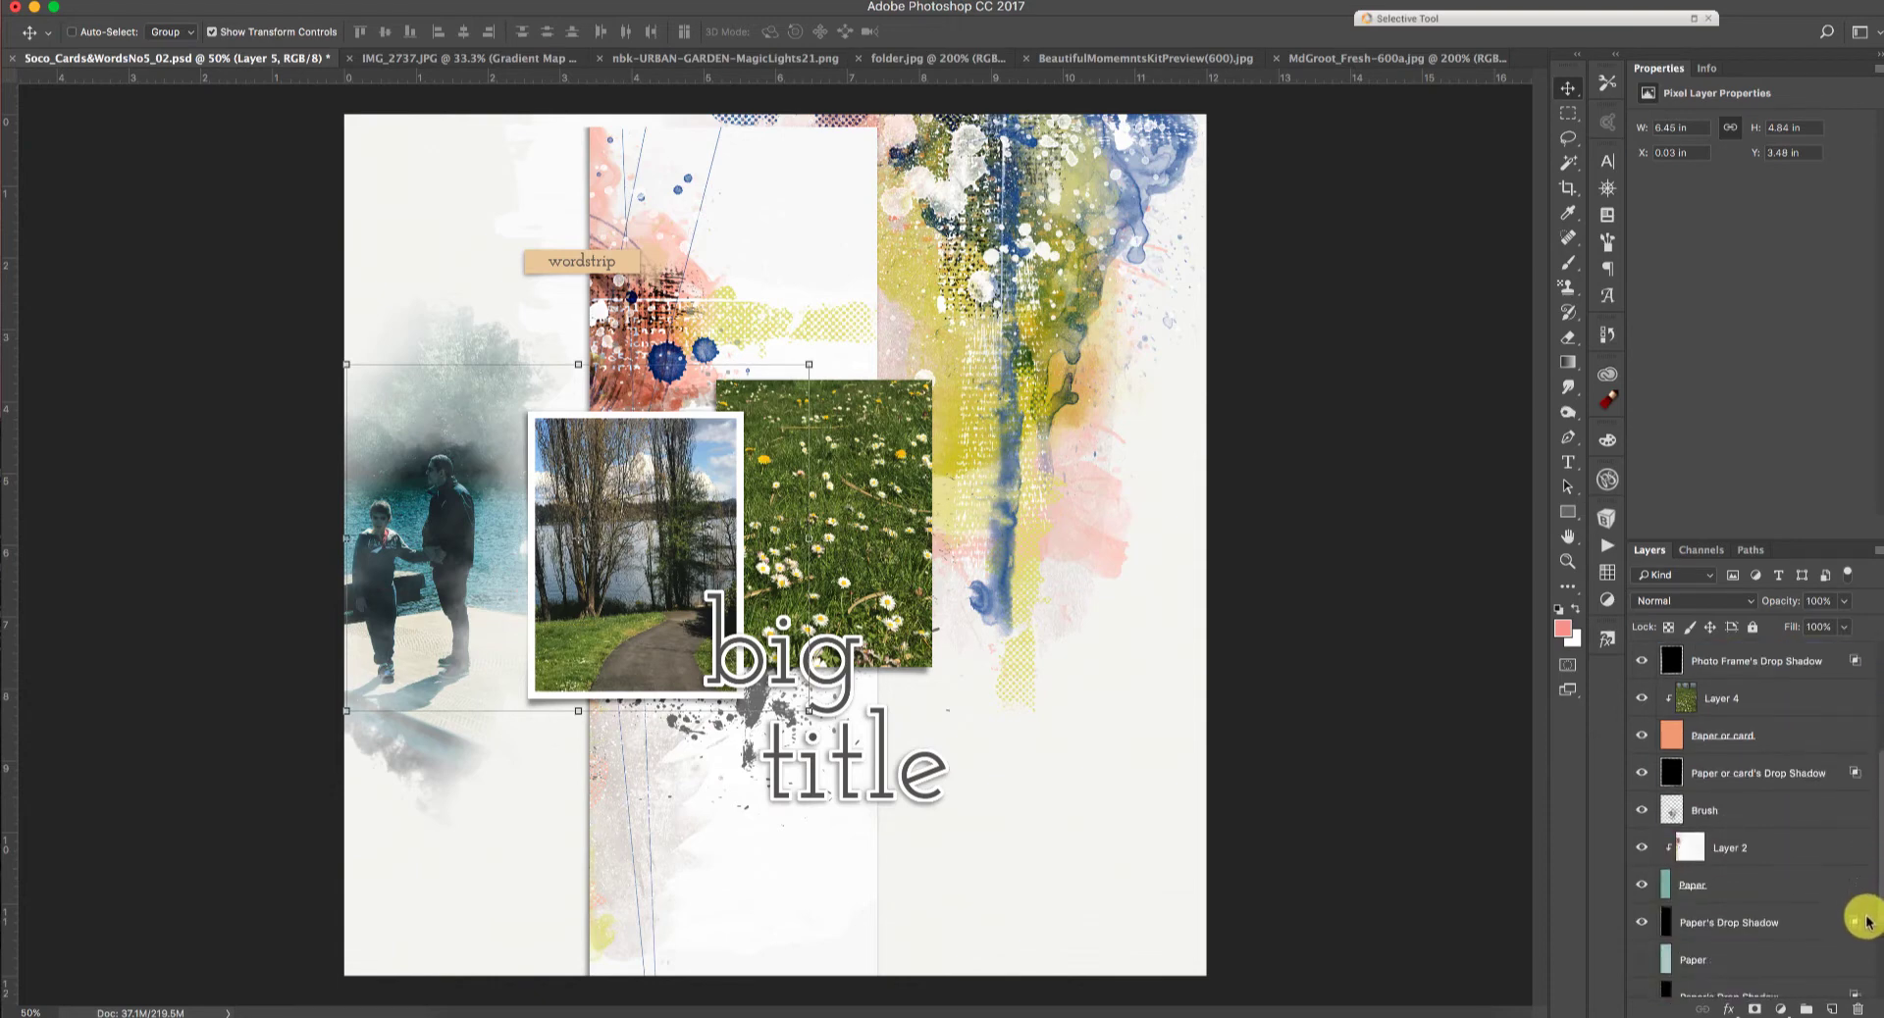
scroll(1867, 922, "up", 3)
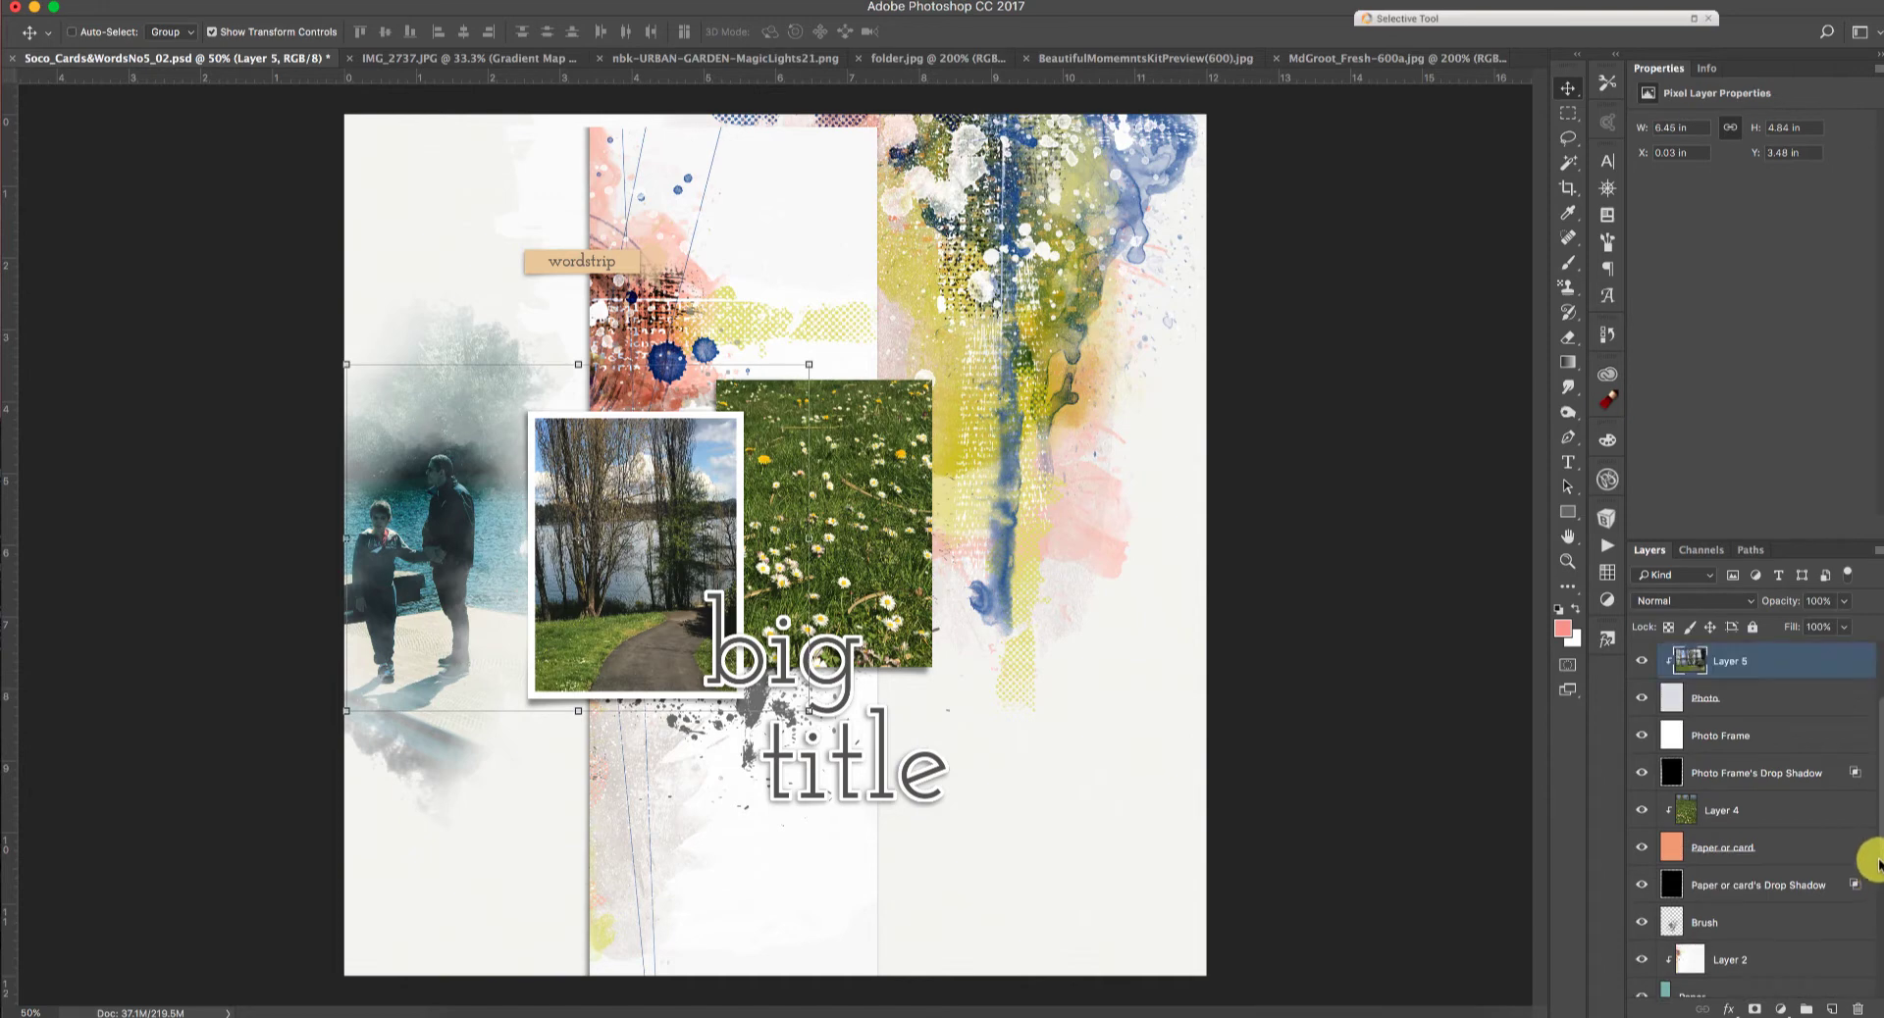
scroll(1875, 844, "up", 3)
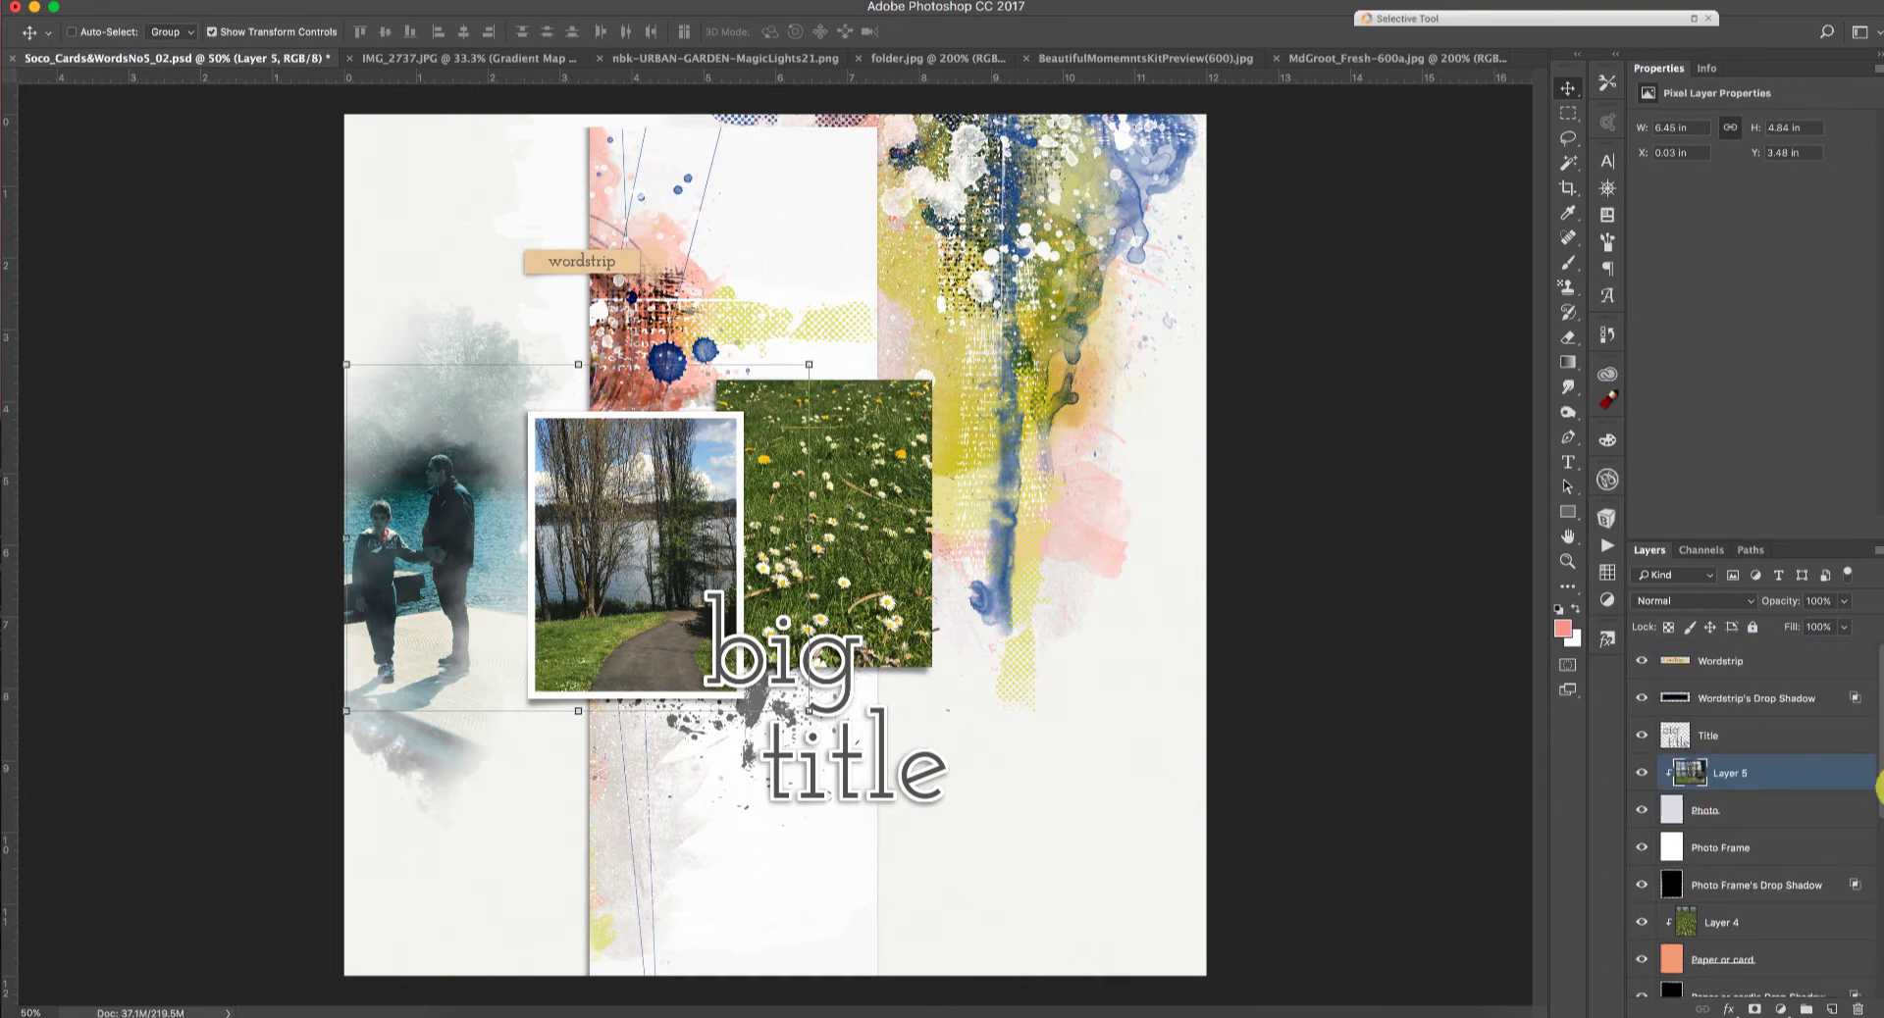
scroll(1874, 806, "down", 8)
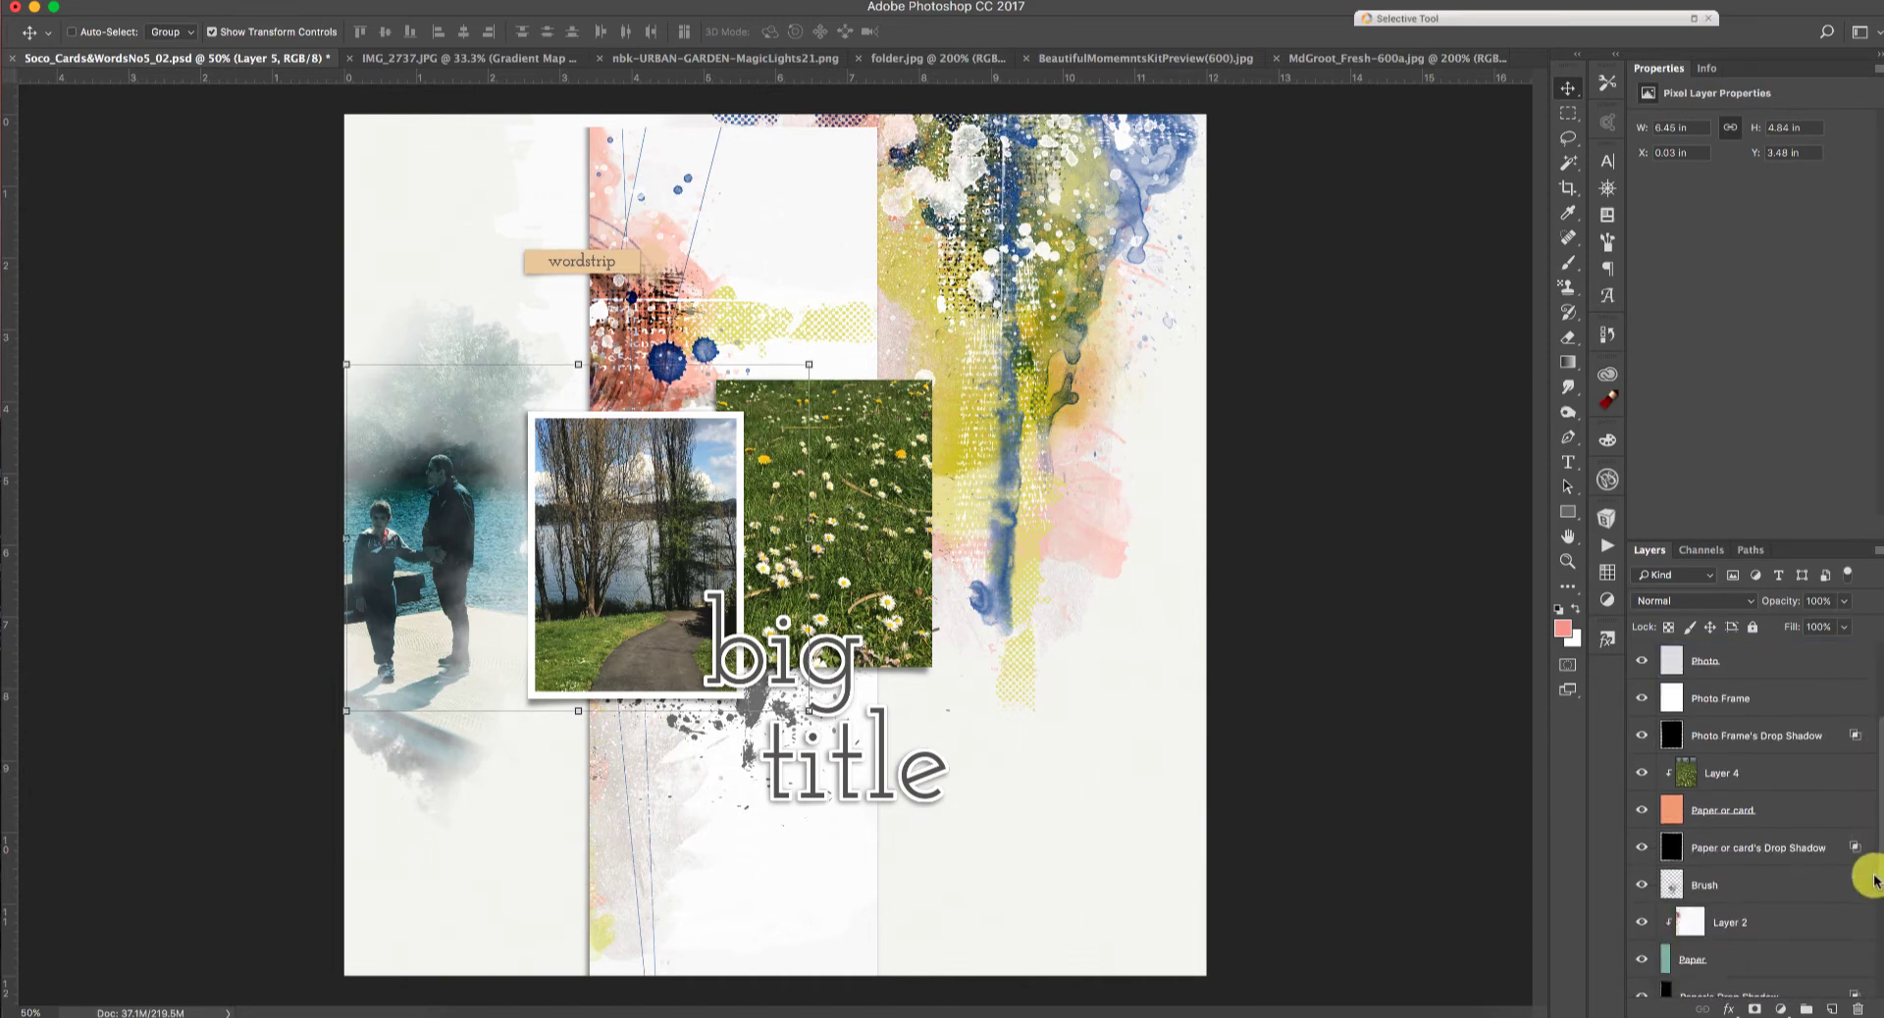
scroll(1872, 922, "down", 2)
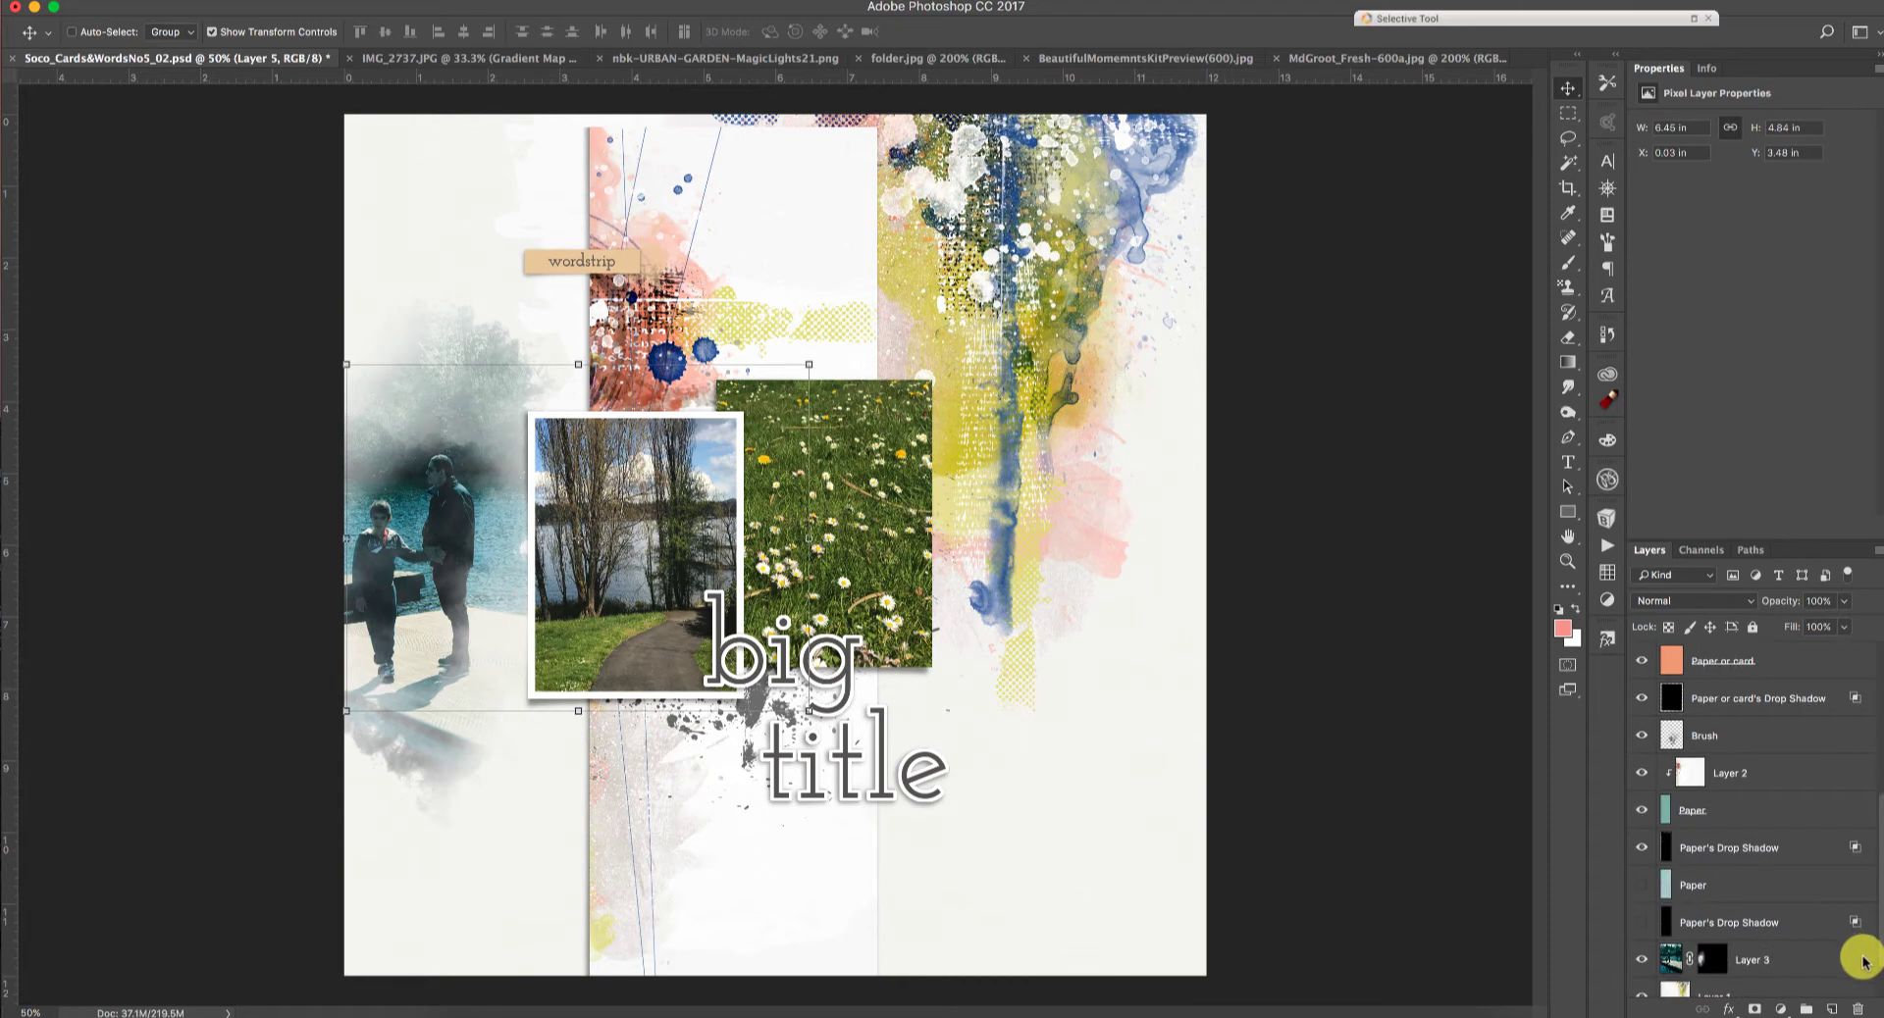
left_click(1763, 961)
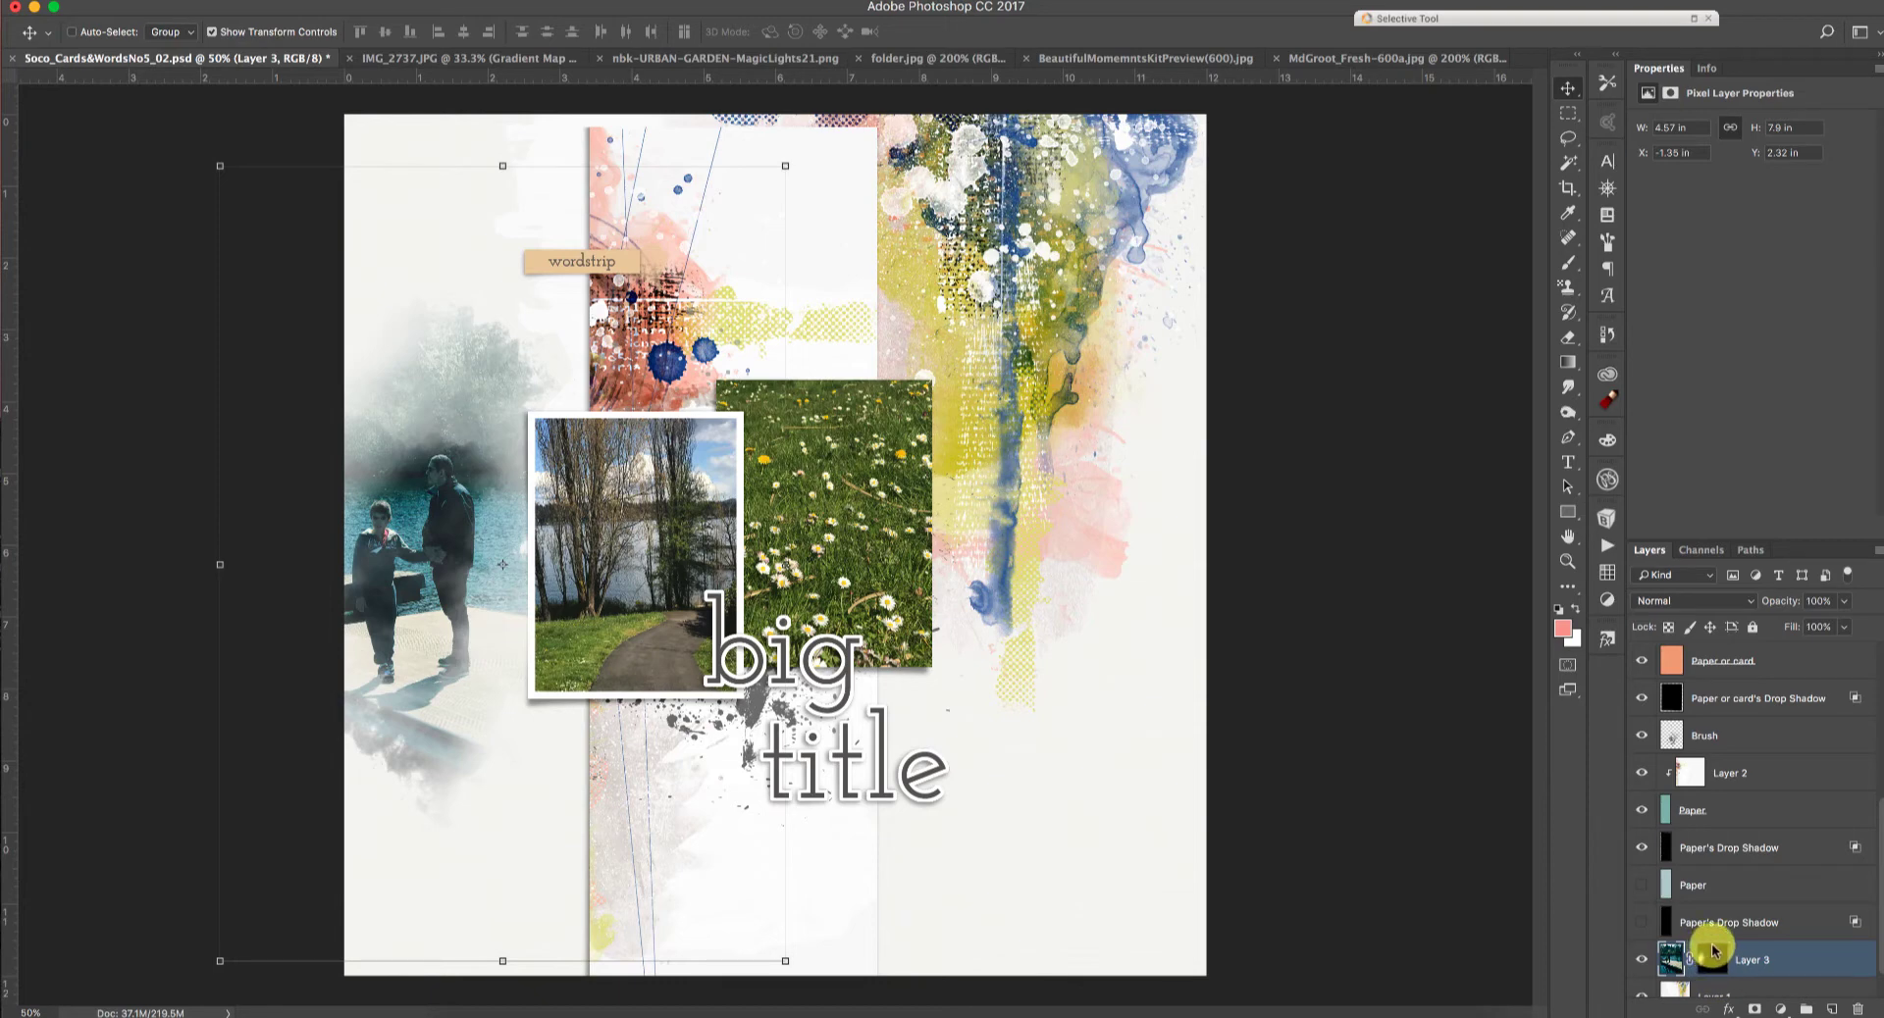
left_click(1705, 958)
right_click(1702, 957)
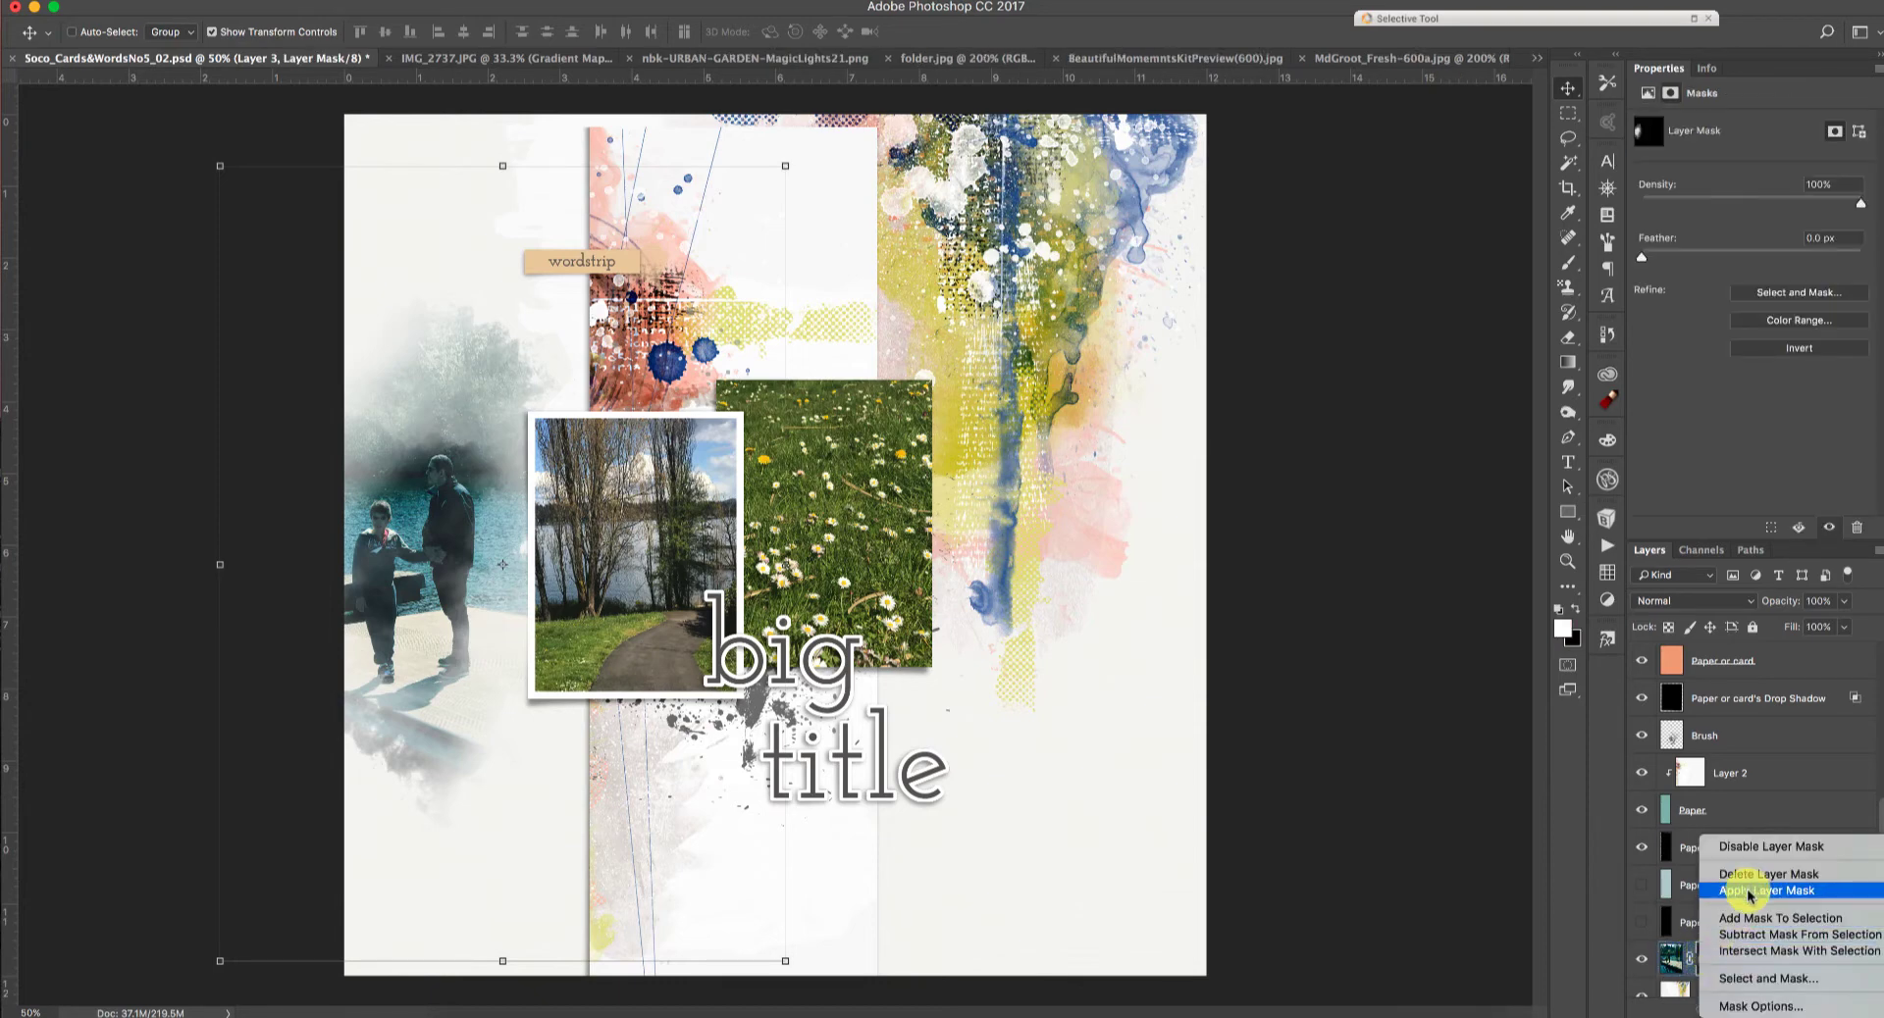
left_click(1750, 849)
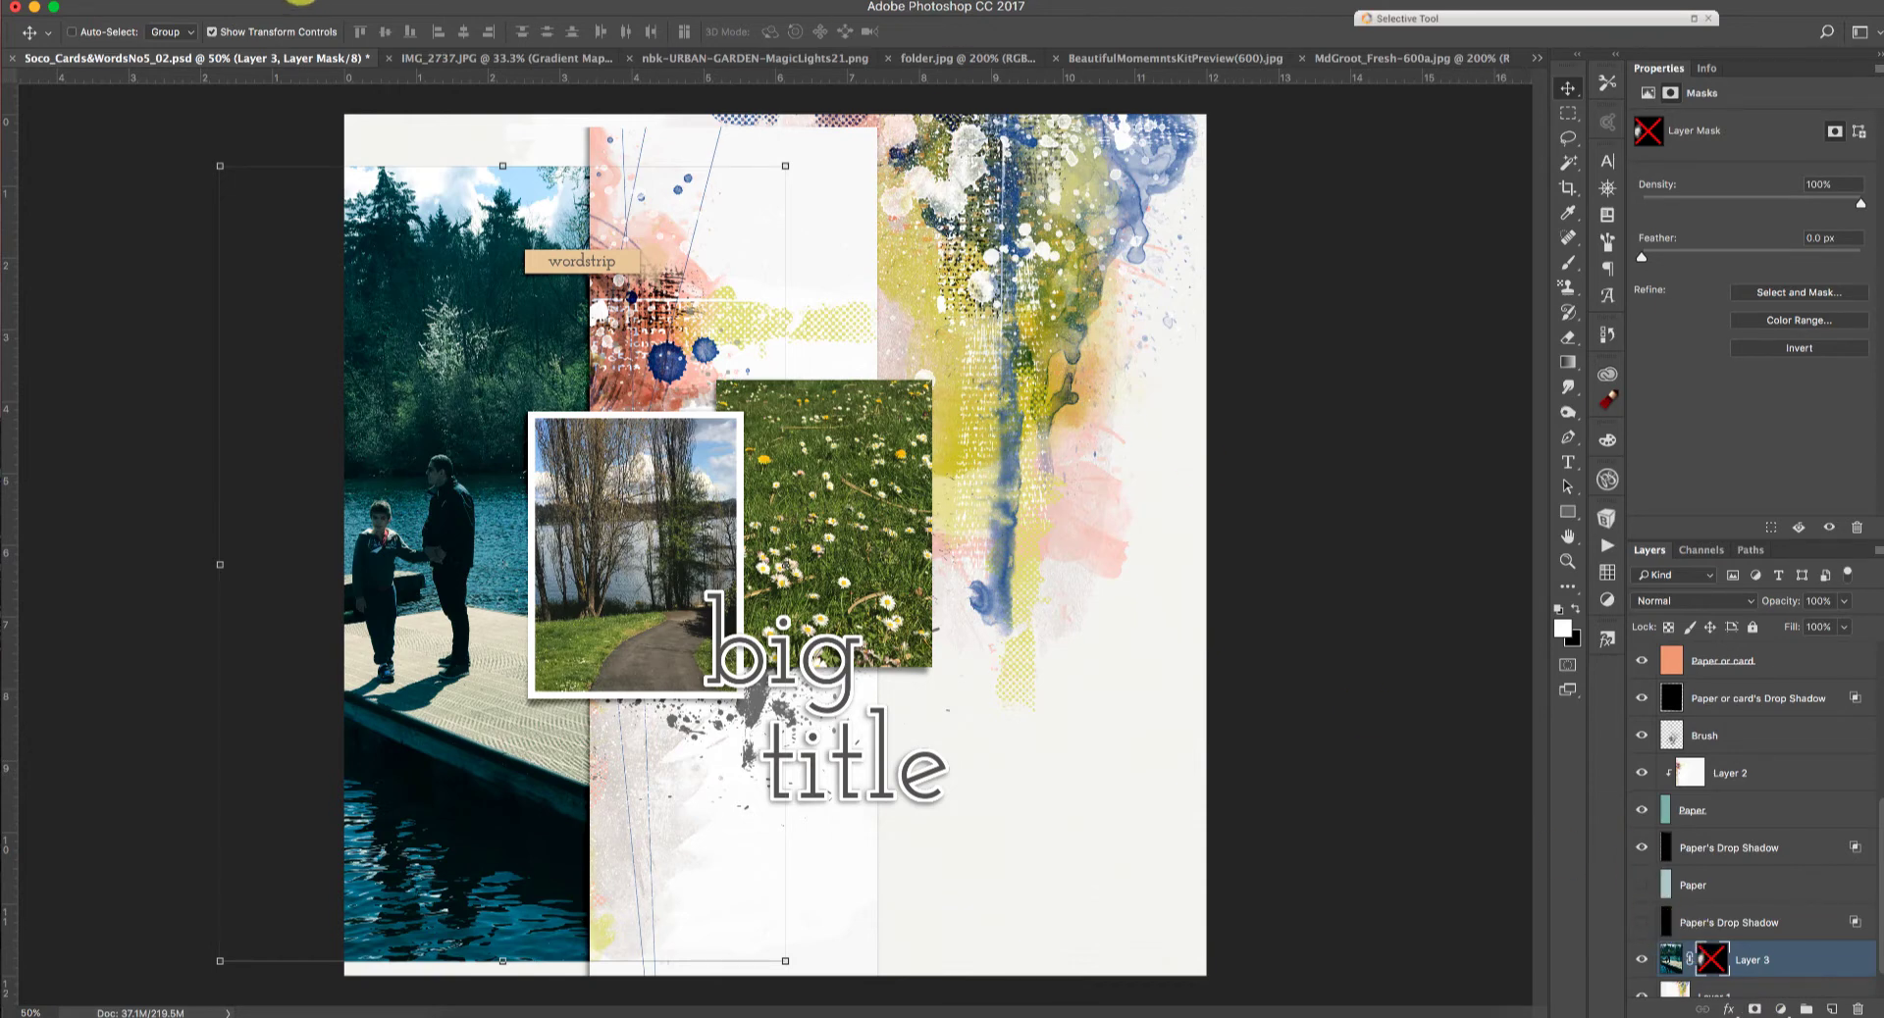
Step: Review the available layer mask commands and re-enable the layer mask on Layer 3
left_click(299, 2)
mouse_move(374, 287)
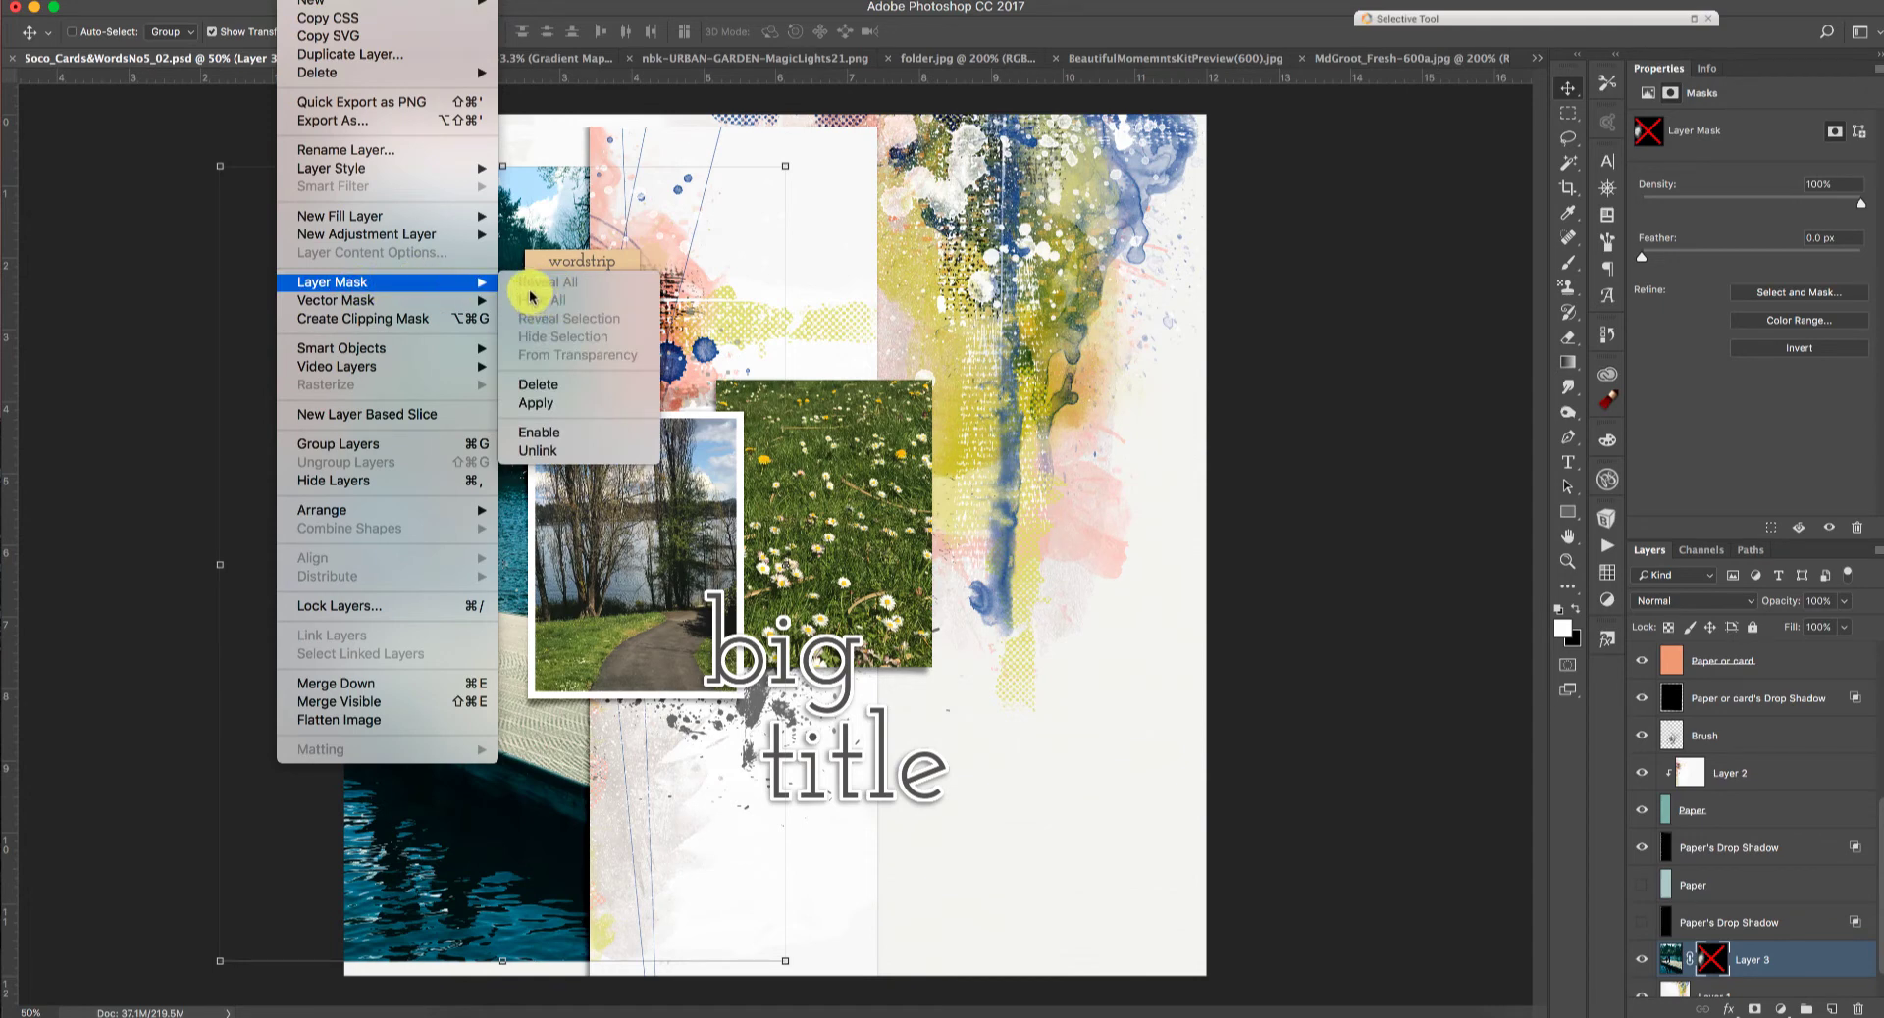
left_click(625, 1)
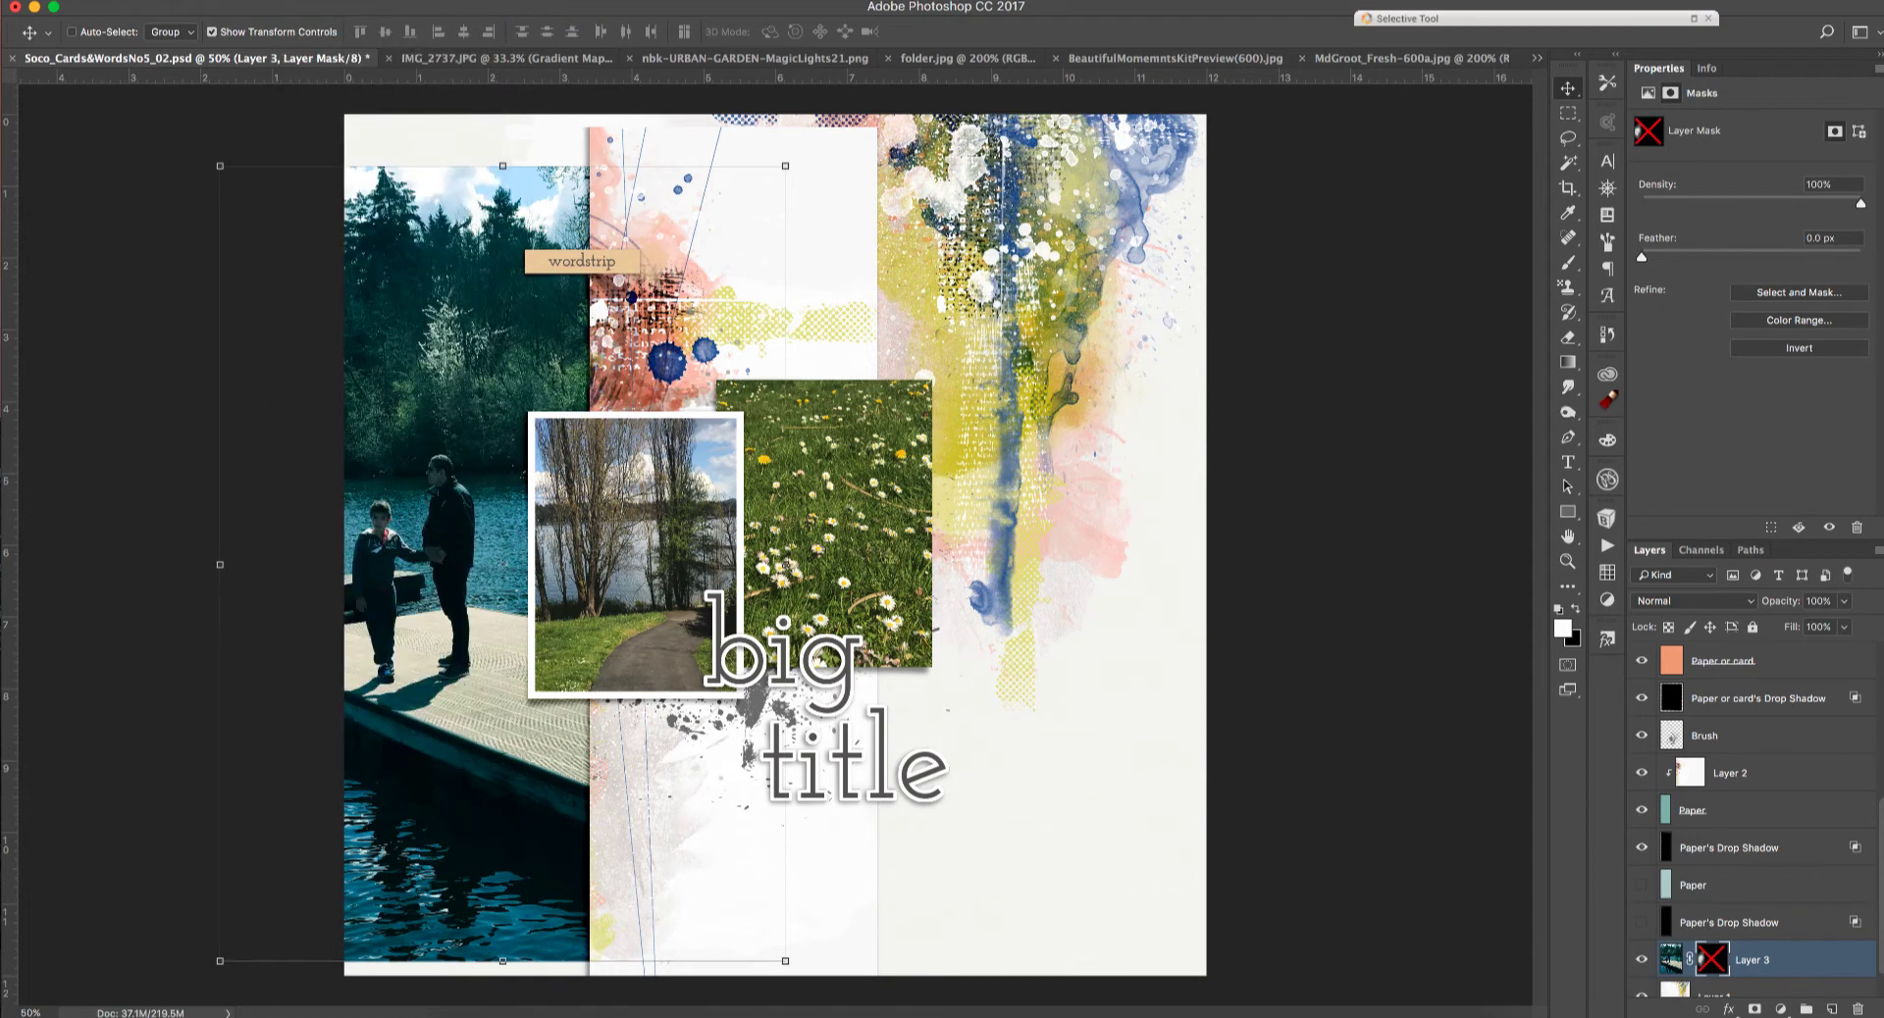
right_click(1709, 958)
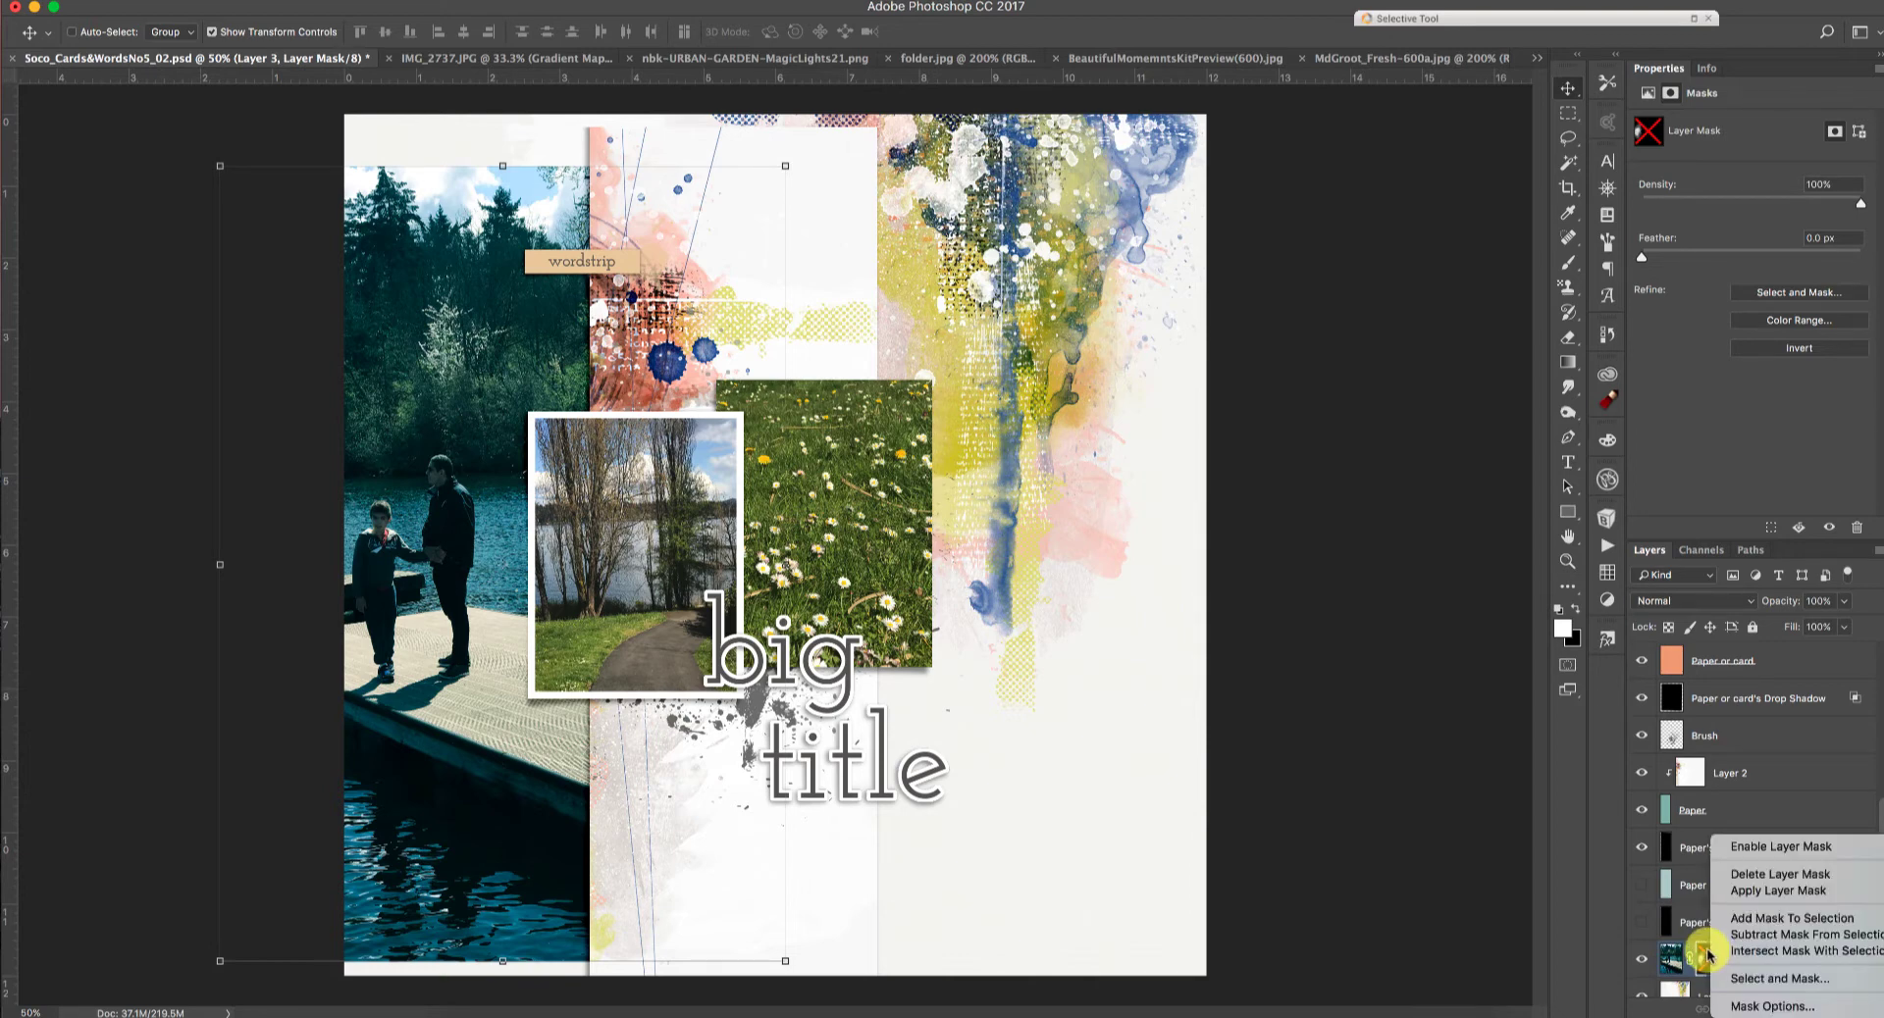
left_click(1779, 850)
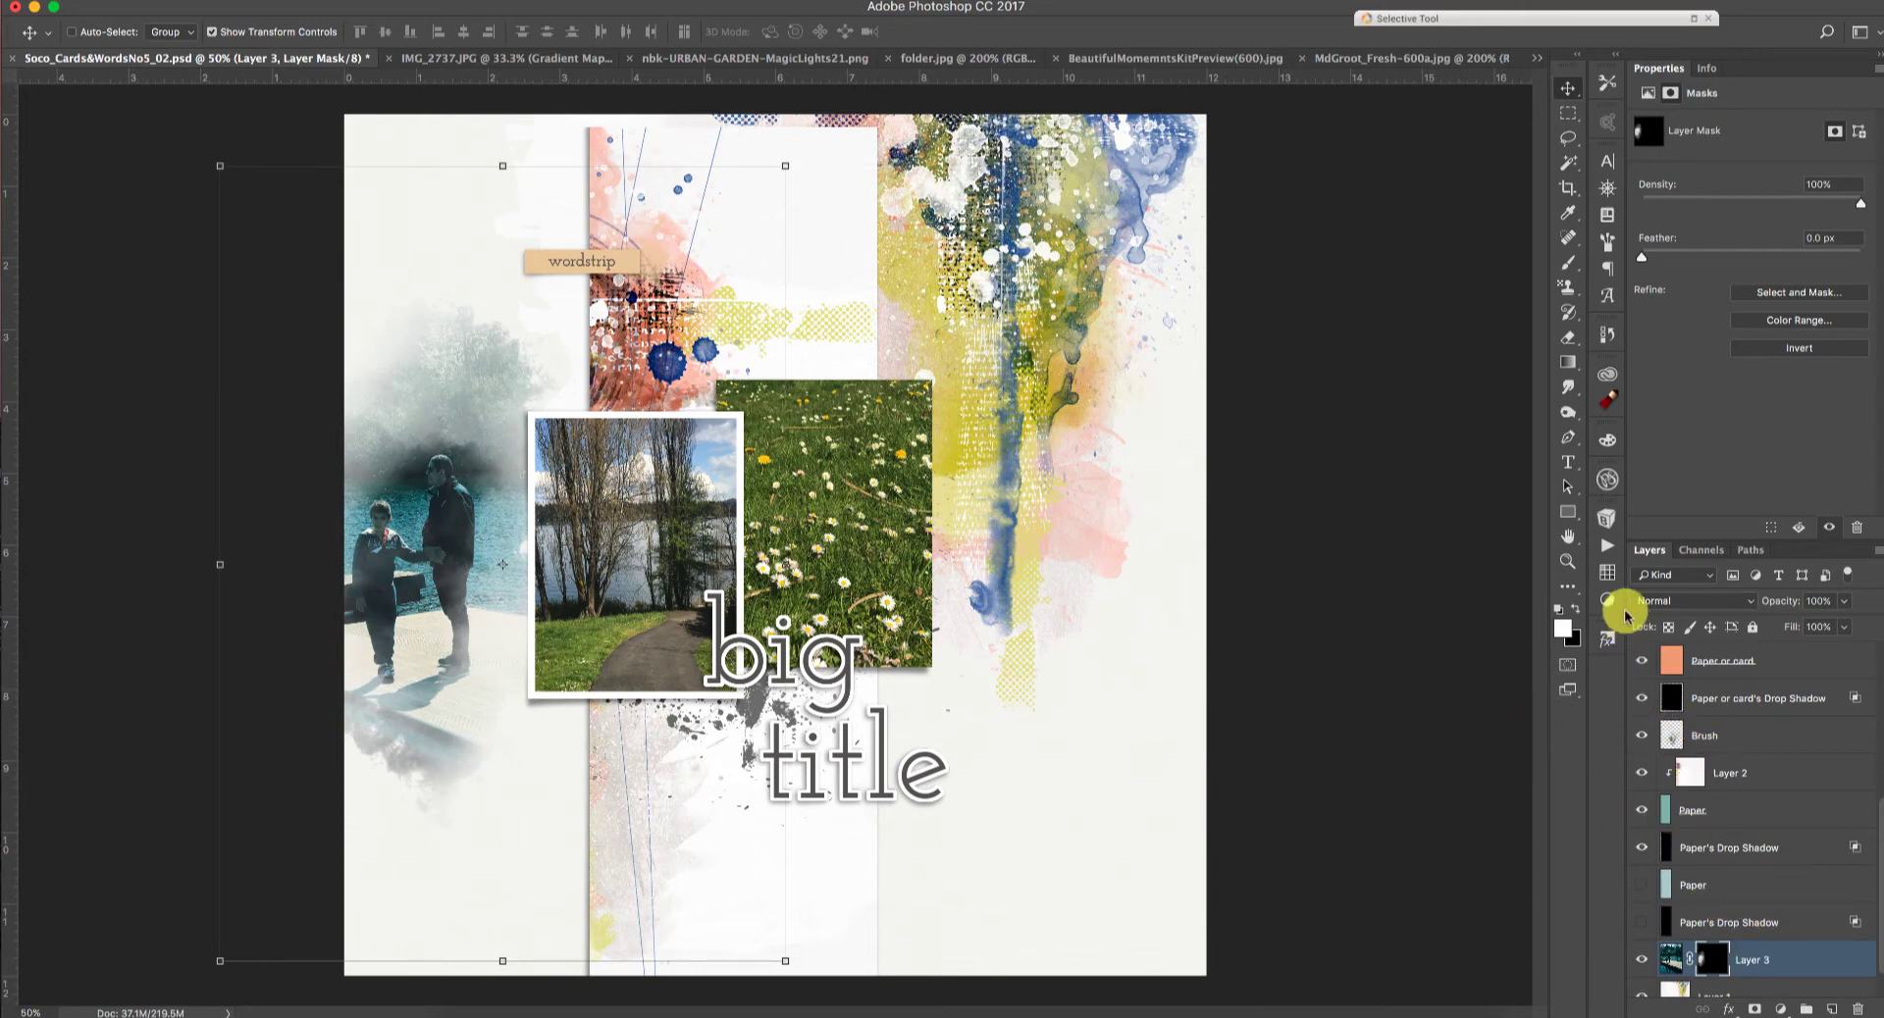
Step: Paint white with the Brush on Layer 3's mask around the two figures and the dock, and swap the foreground color to black
left_click(1606, 518)
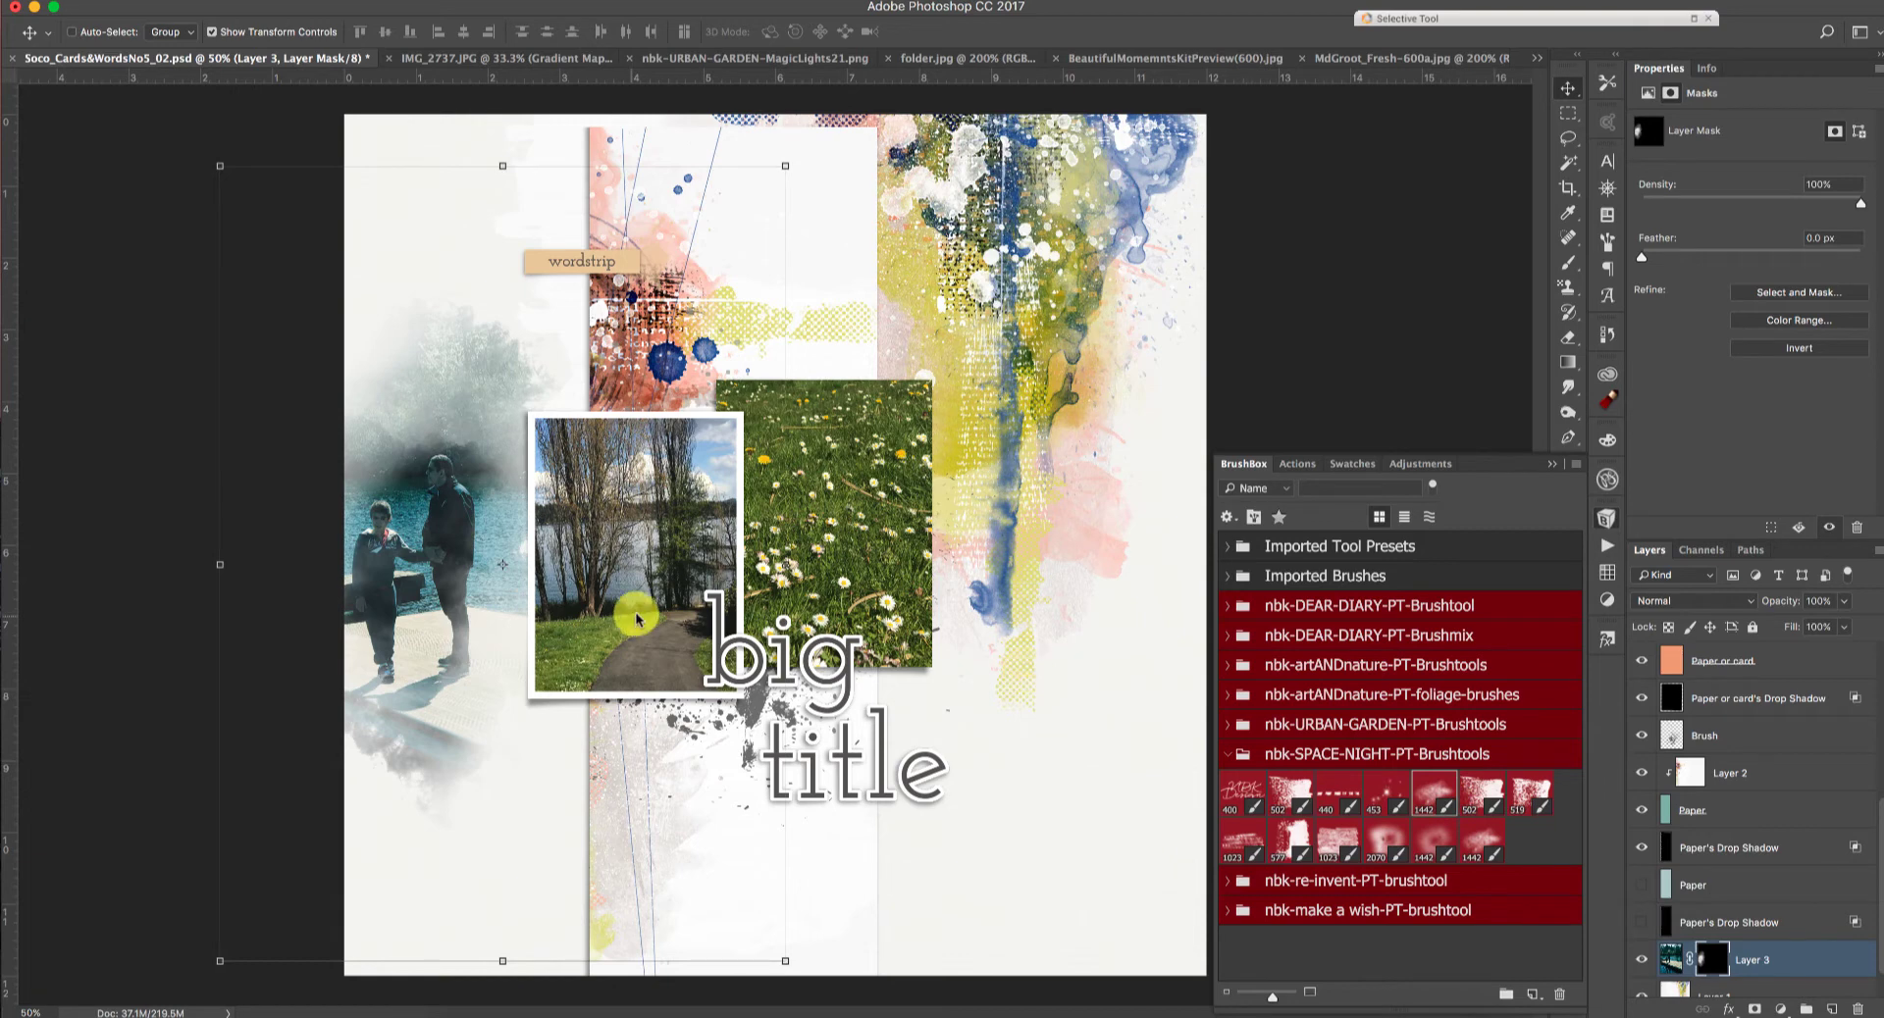
left_click(1568, 263)
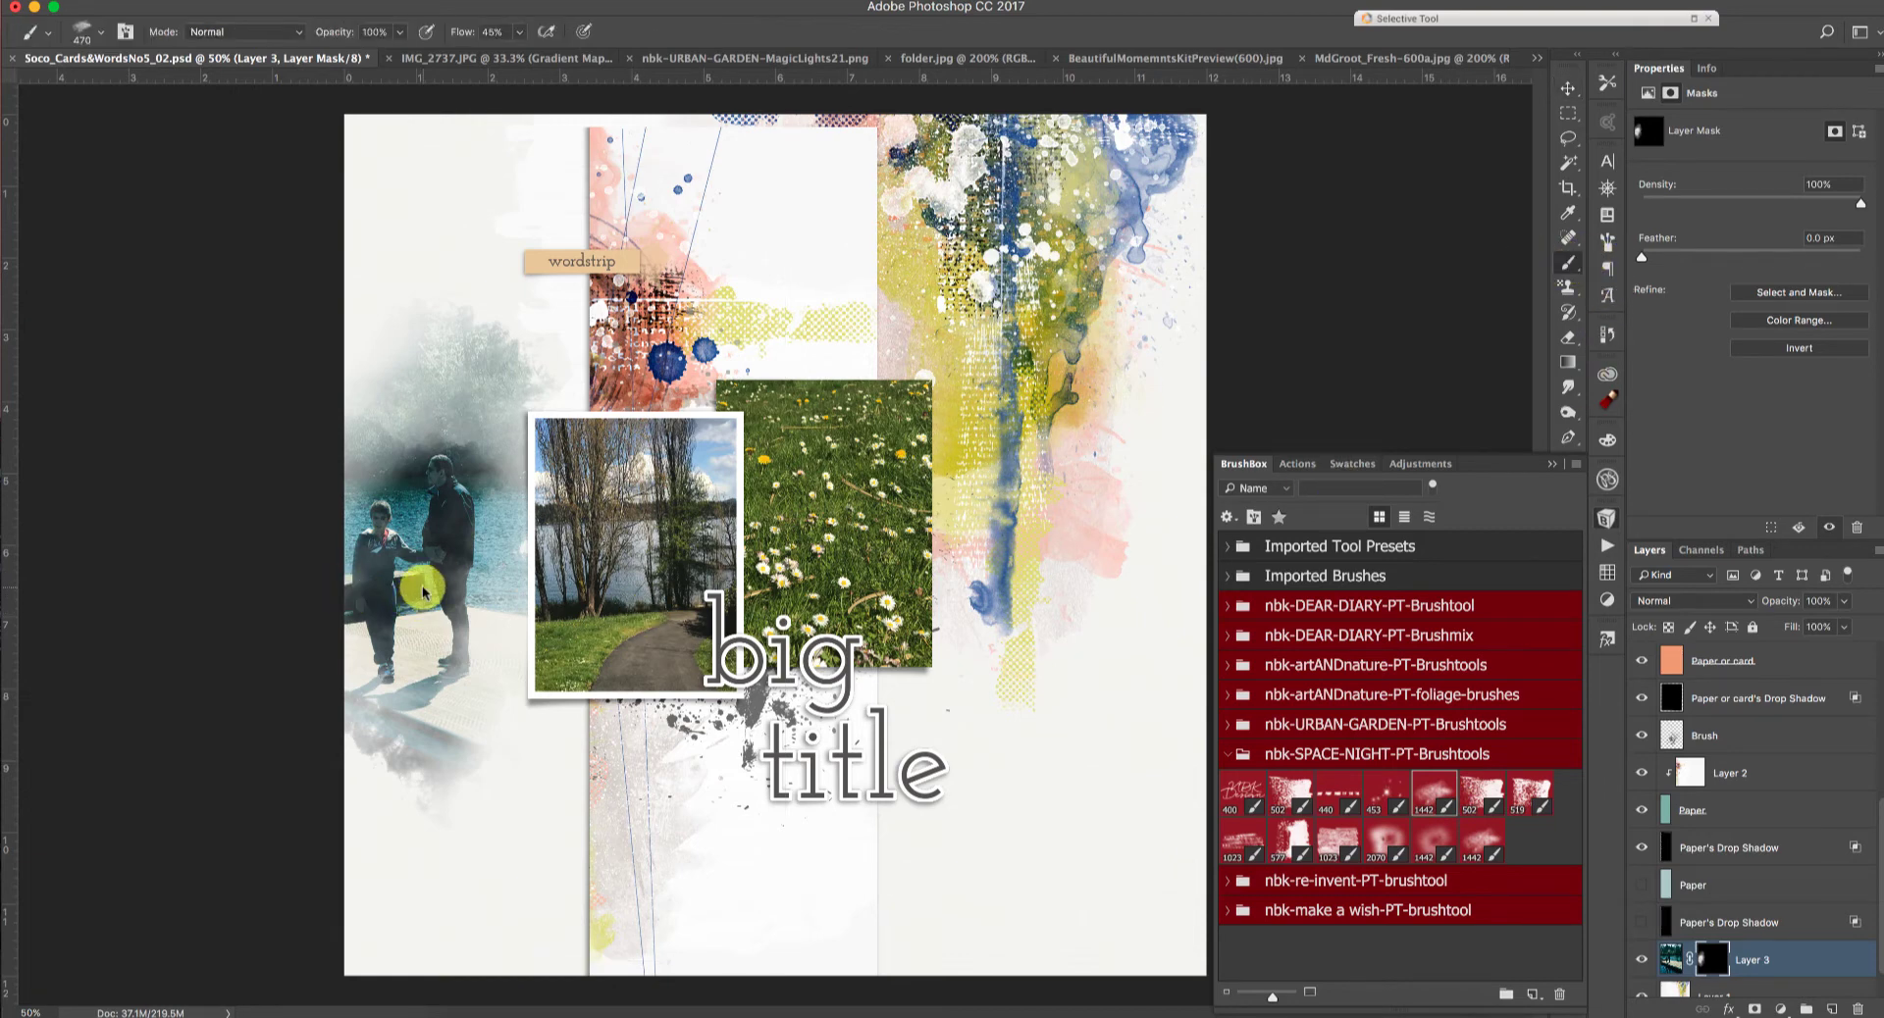
left_click(1555, 465)
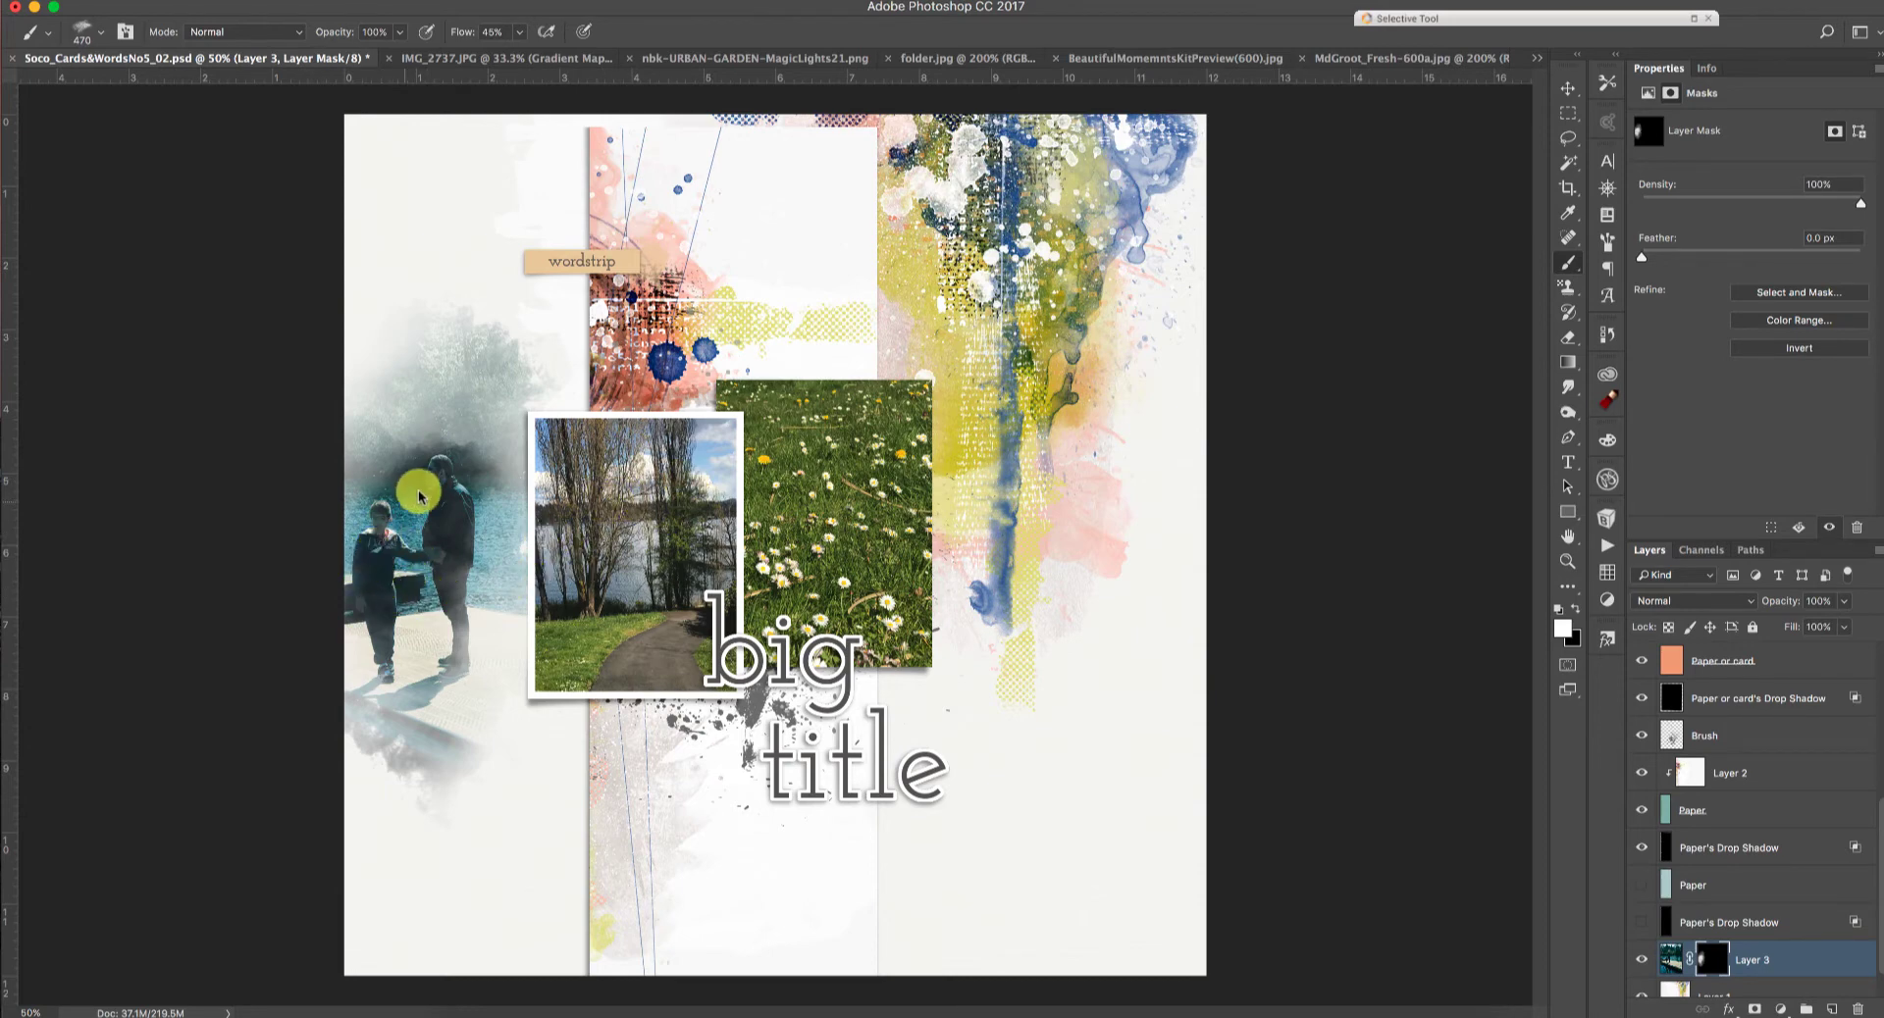
mouse_move(419, 496)
left_mouse_down()
mouse_move(402, 456)
mouse_move(466, 472)
mouse_move(438, 449)
mouse_move(465, 456)
mouse_move(407, 469)
left_mouse_up()
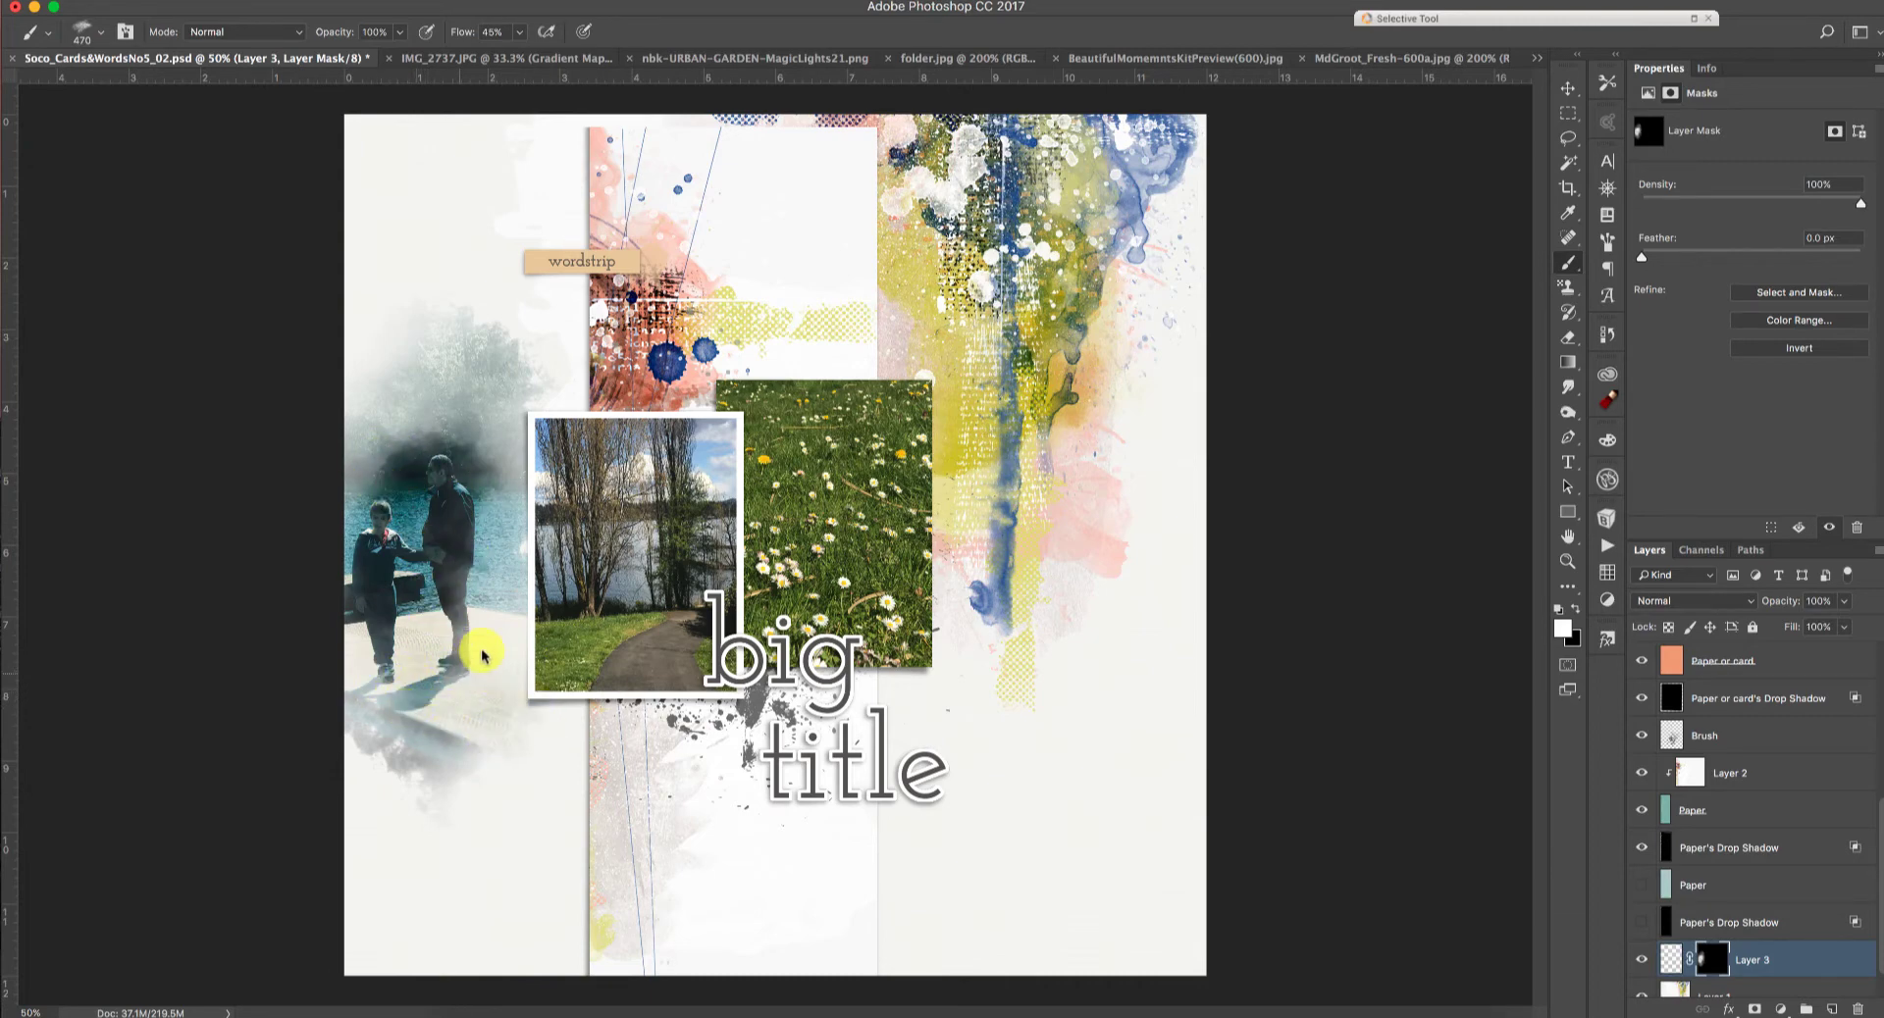
mouse_move(446, 674)
left_mouse_down()
mouse_move(475, 624)
mouse_move(436, 516)
mouse_move(483, 601)
mouse_move(463, 614)
mouse_move(444, 573)
mouse_move(488, 618)
left_mouse_up()
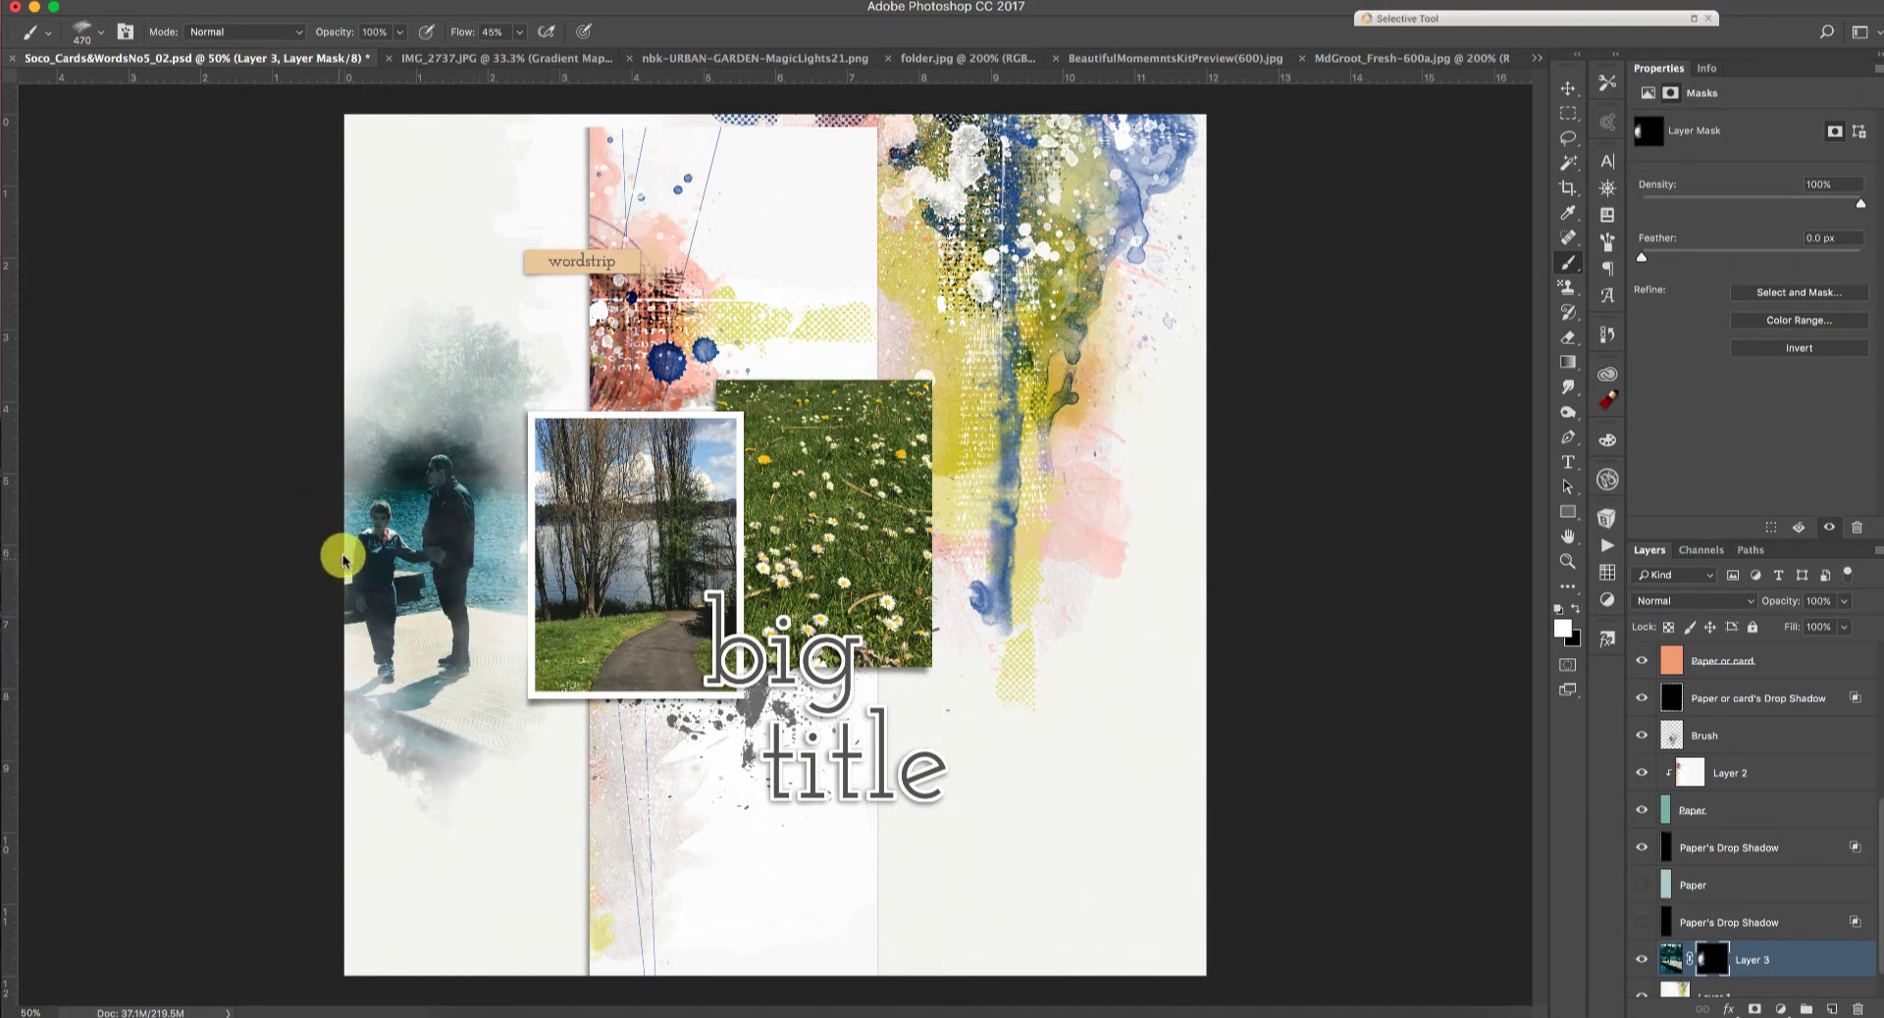
key("x")
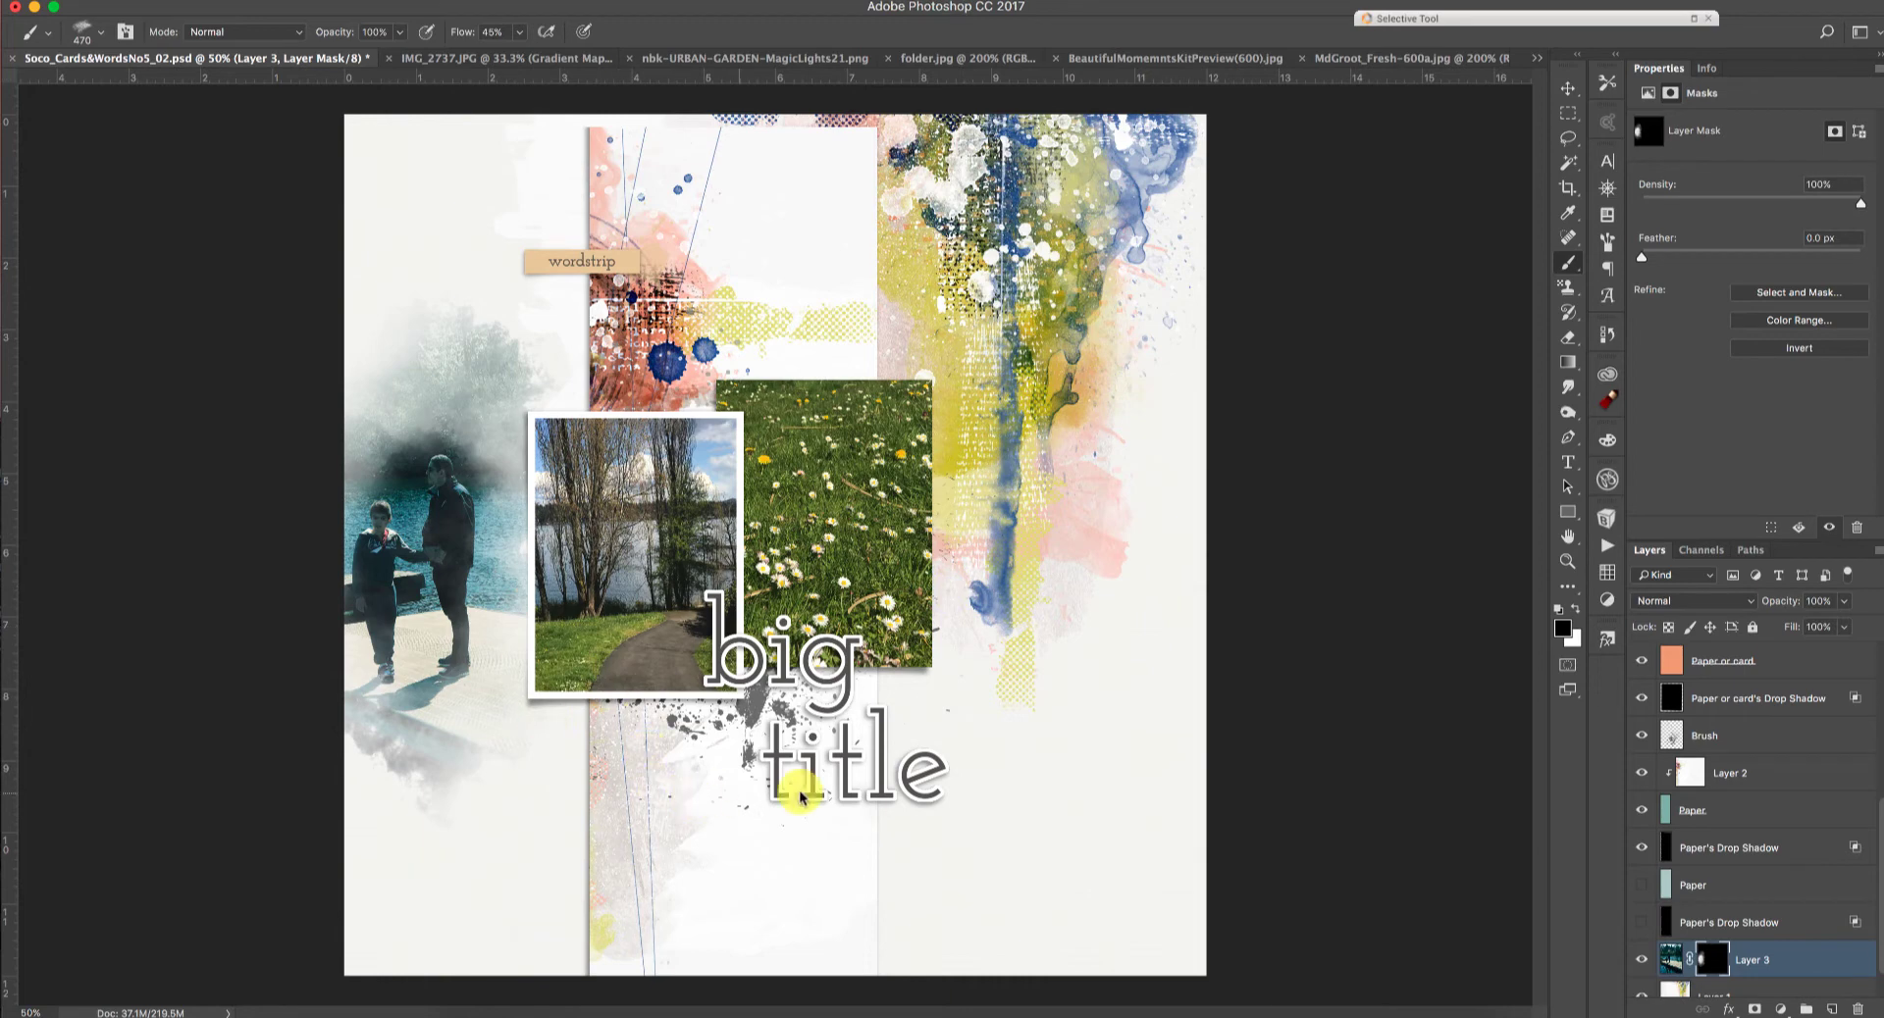
Step: Scale the masked dock photo on Layer 3 to about 108% and shift it slightly toward the page's lower left
left_click(1568, 88)
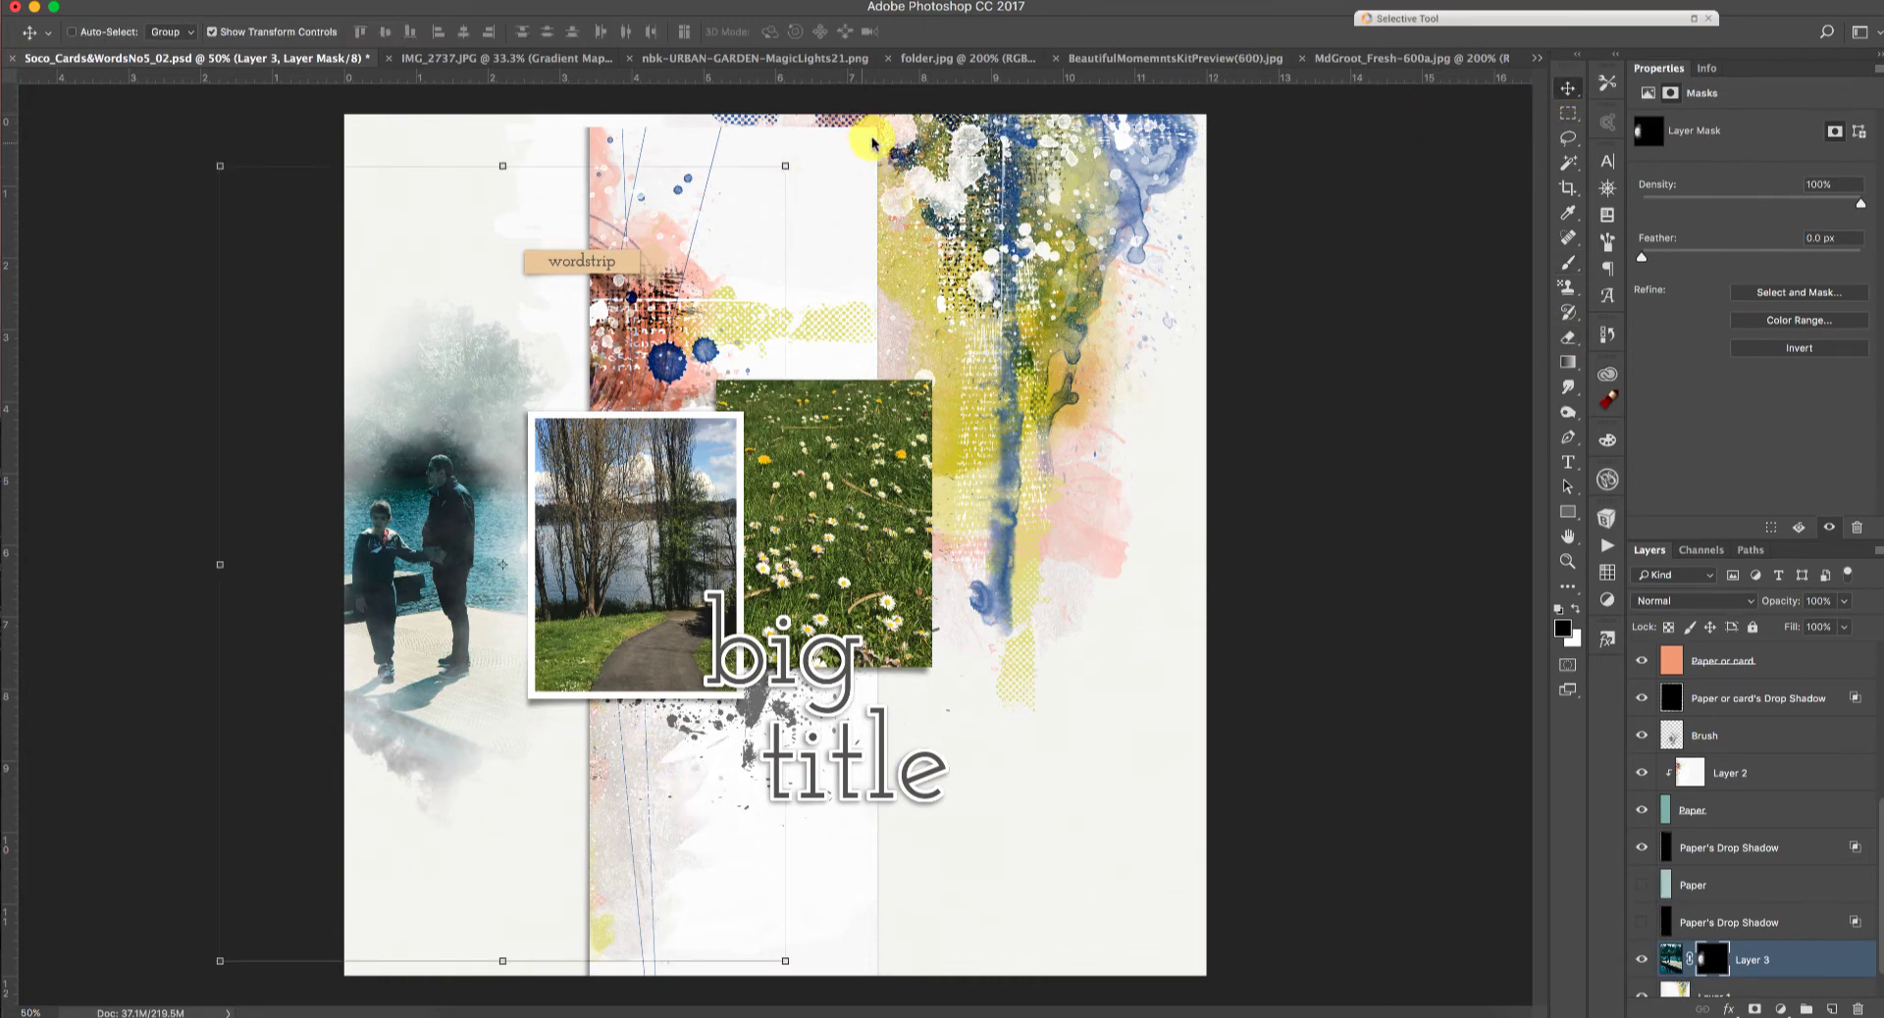
left_click_drag(790, 173, 837, 104)
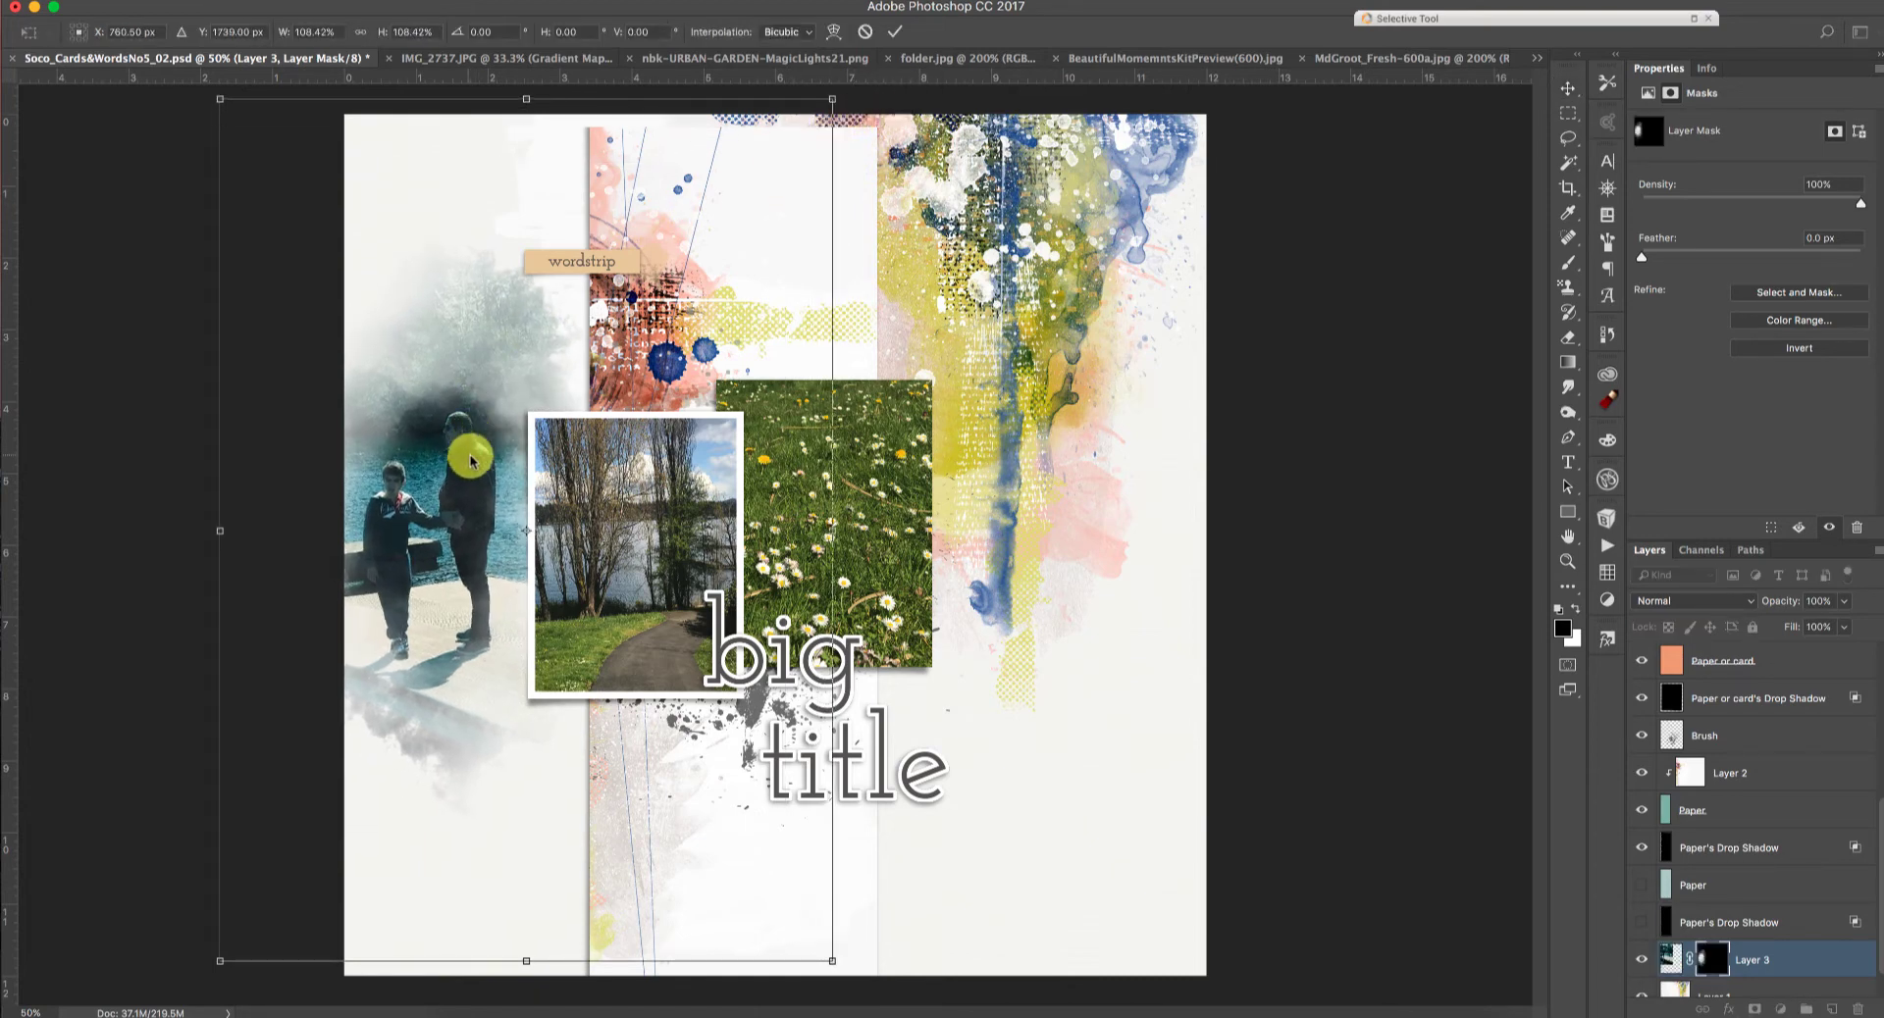
left_click_drag(464, 444, 451, 452)
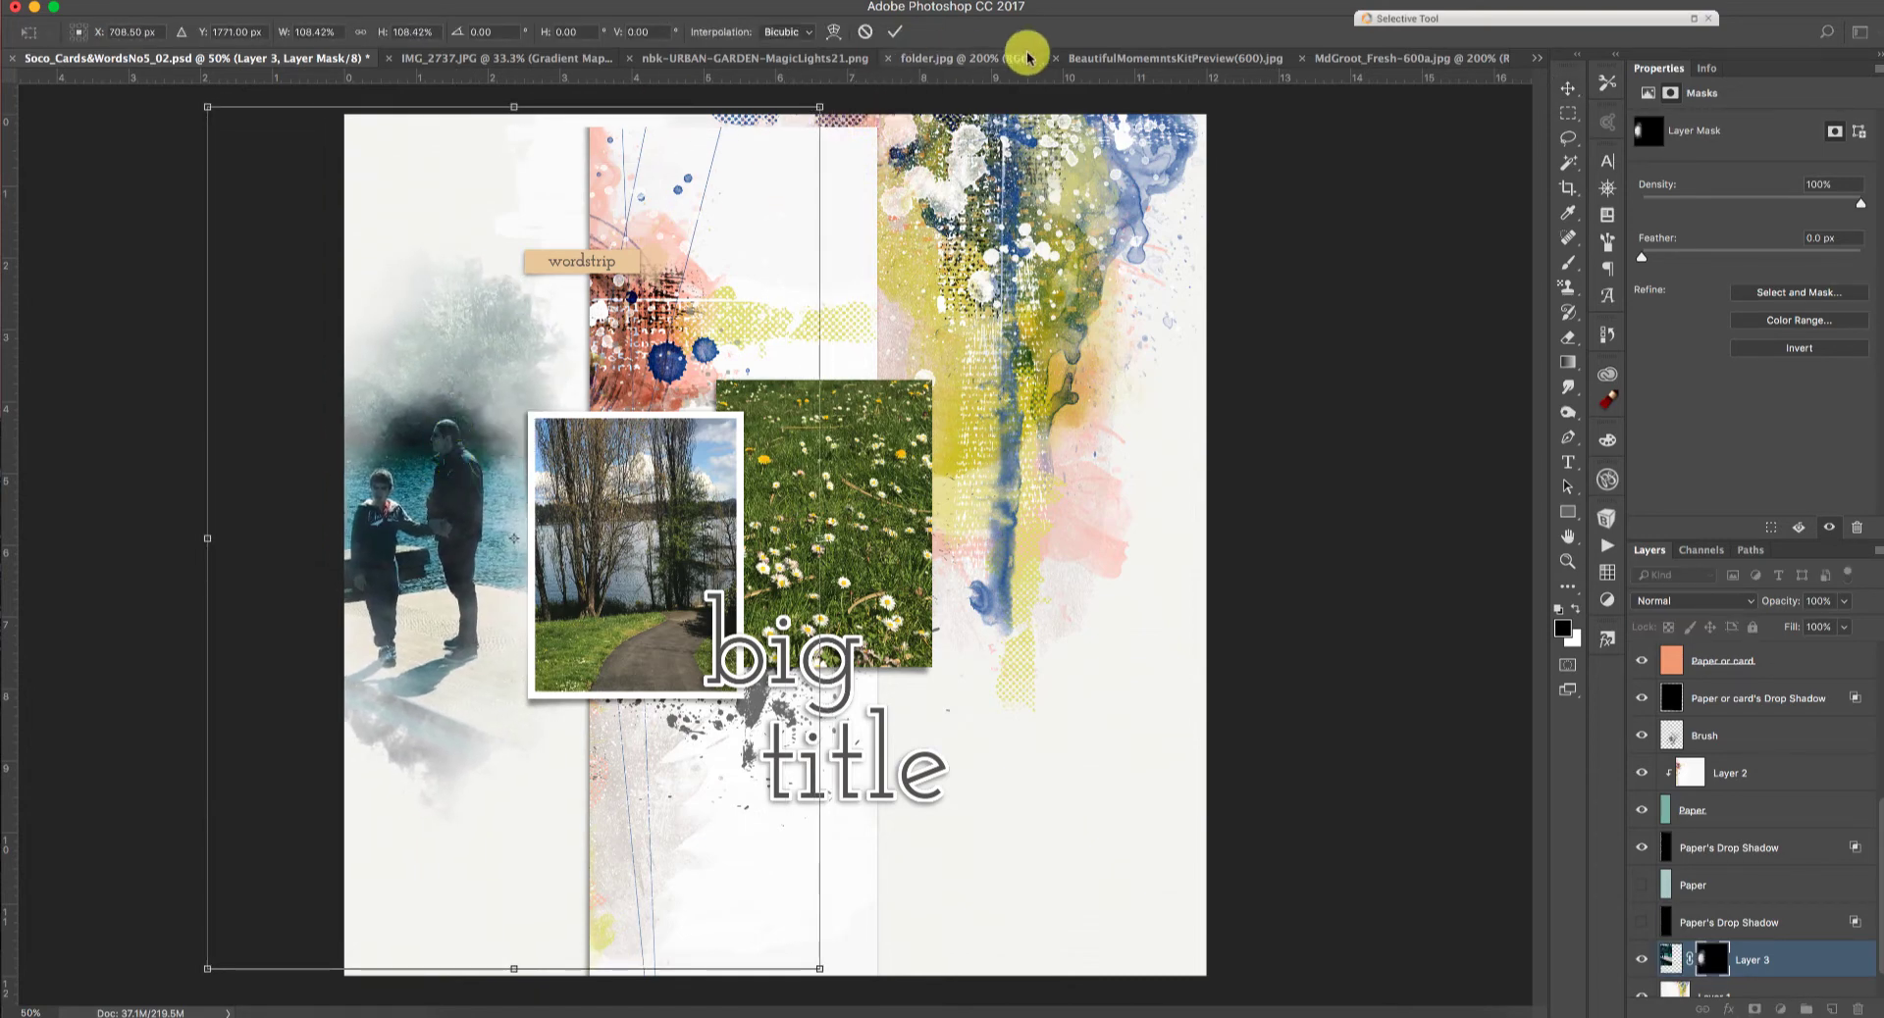
left_click(895, 32)
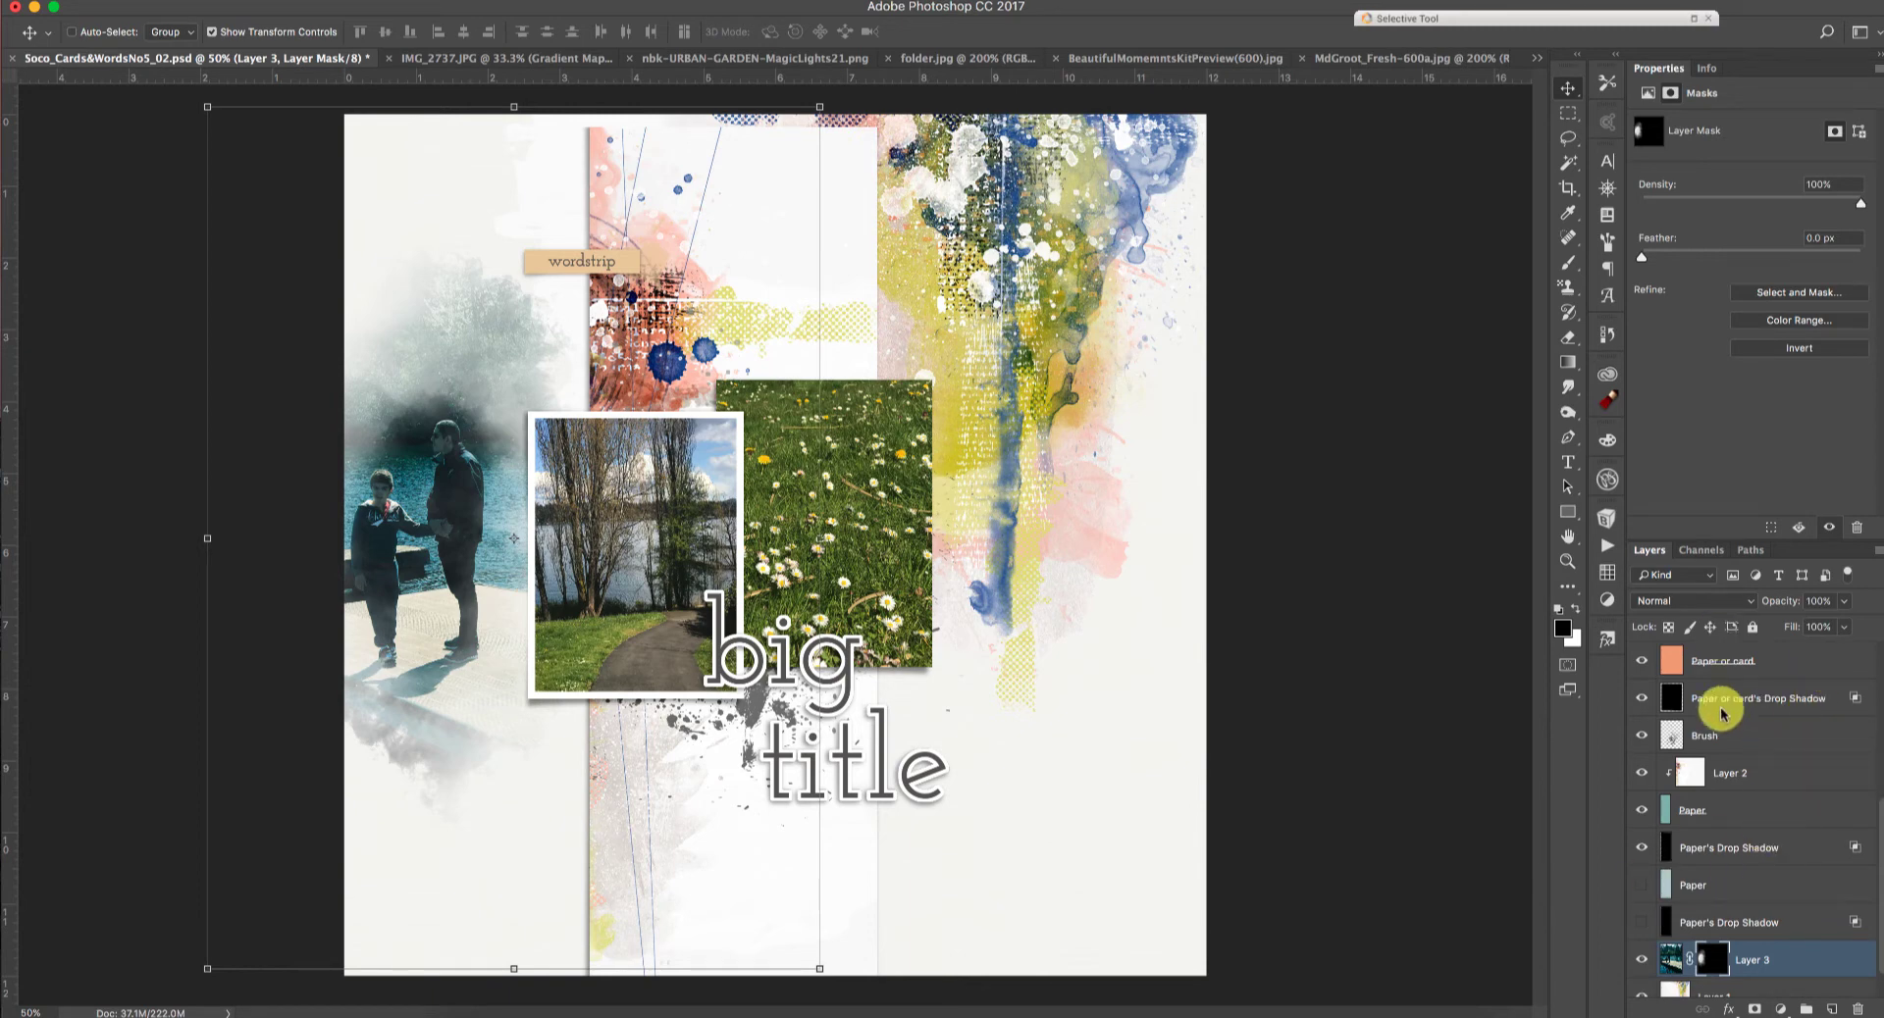
Step: Hide the Wordstrip layer and its drop shadow layer
scroll(1697, 724, "up", 4)
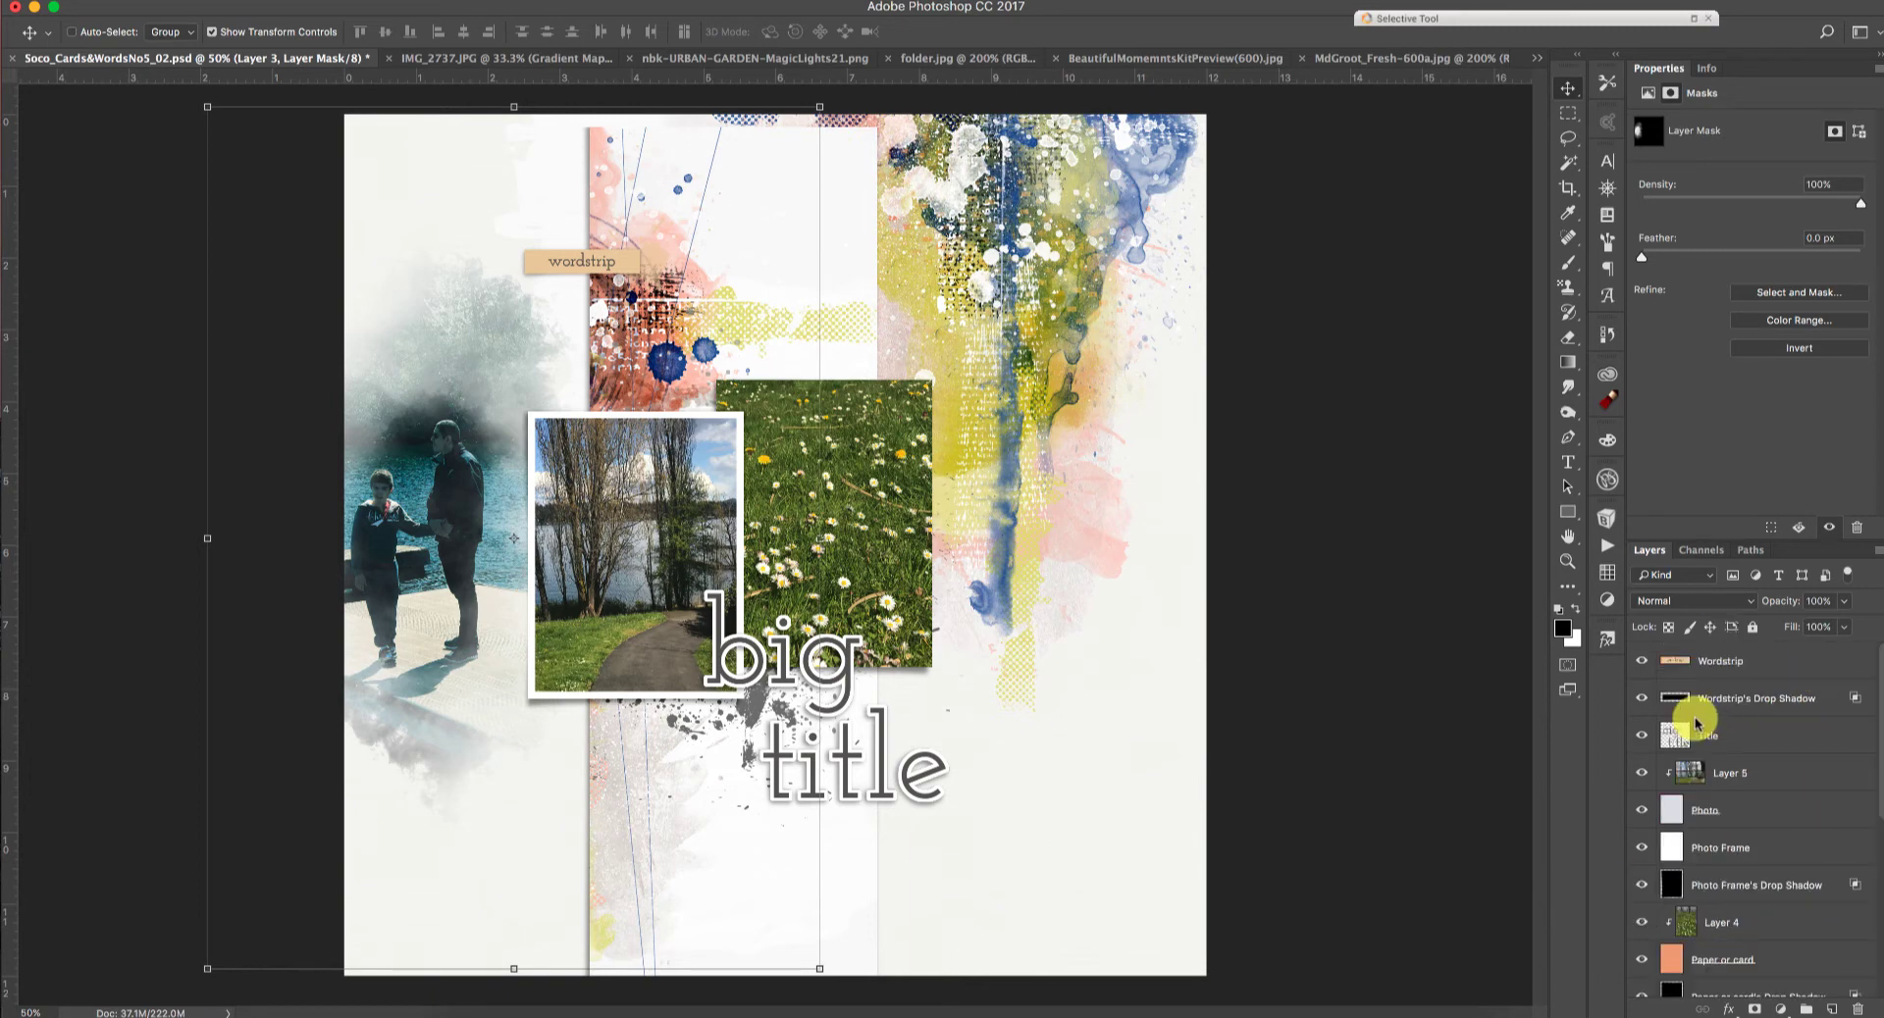
left_click(1713, 663)
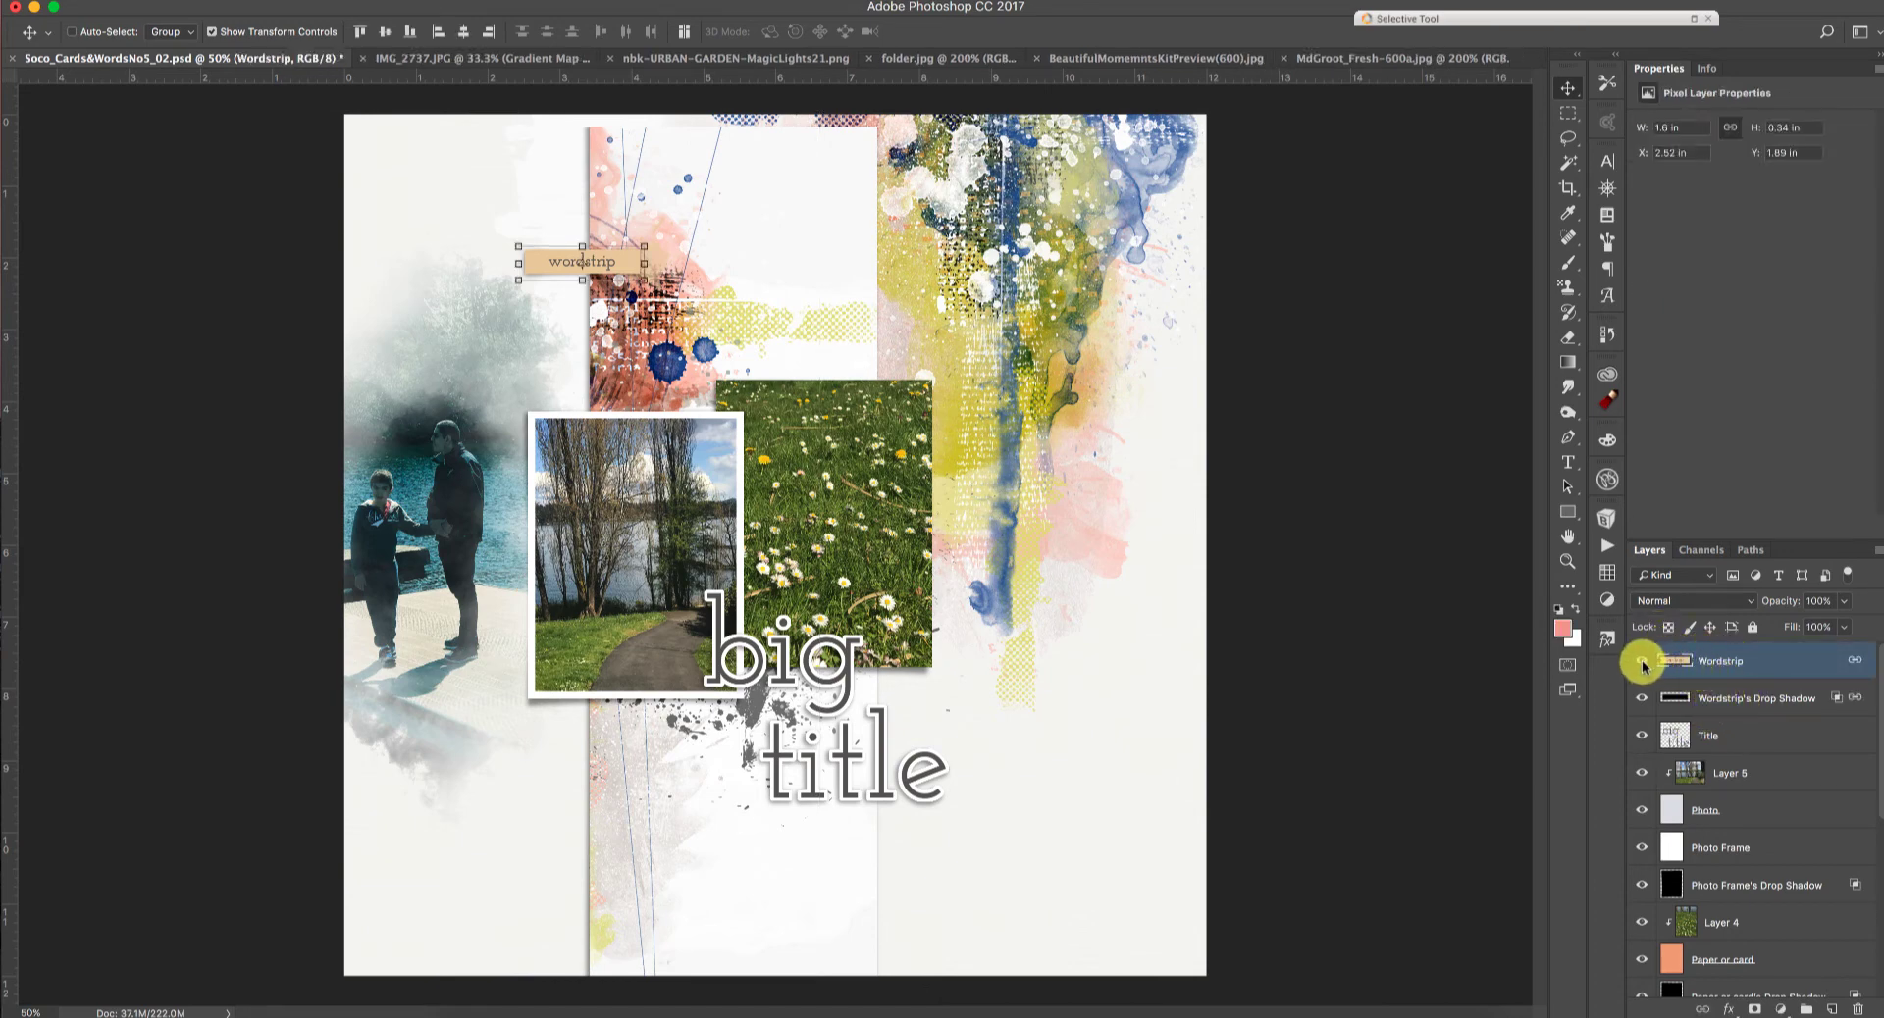
left_click_drag(1641, 662, 1653, 706)
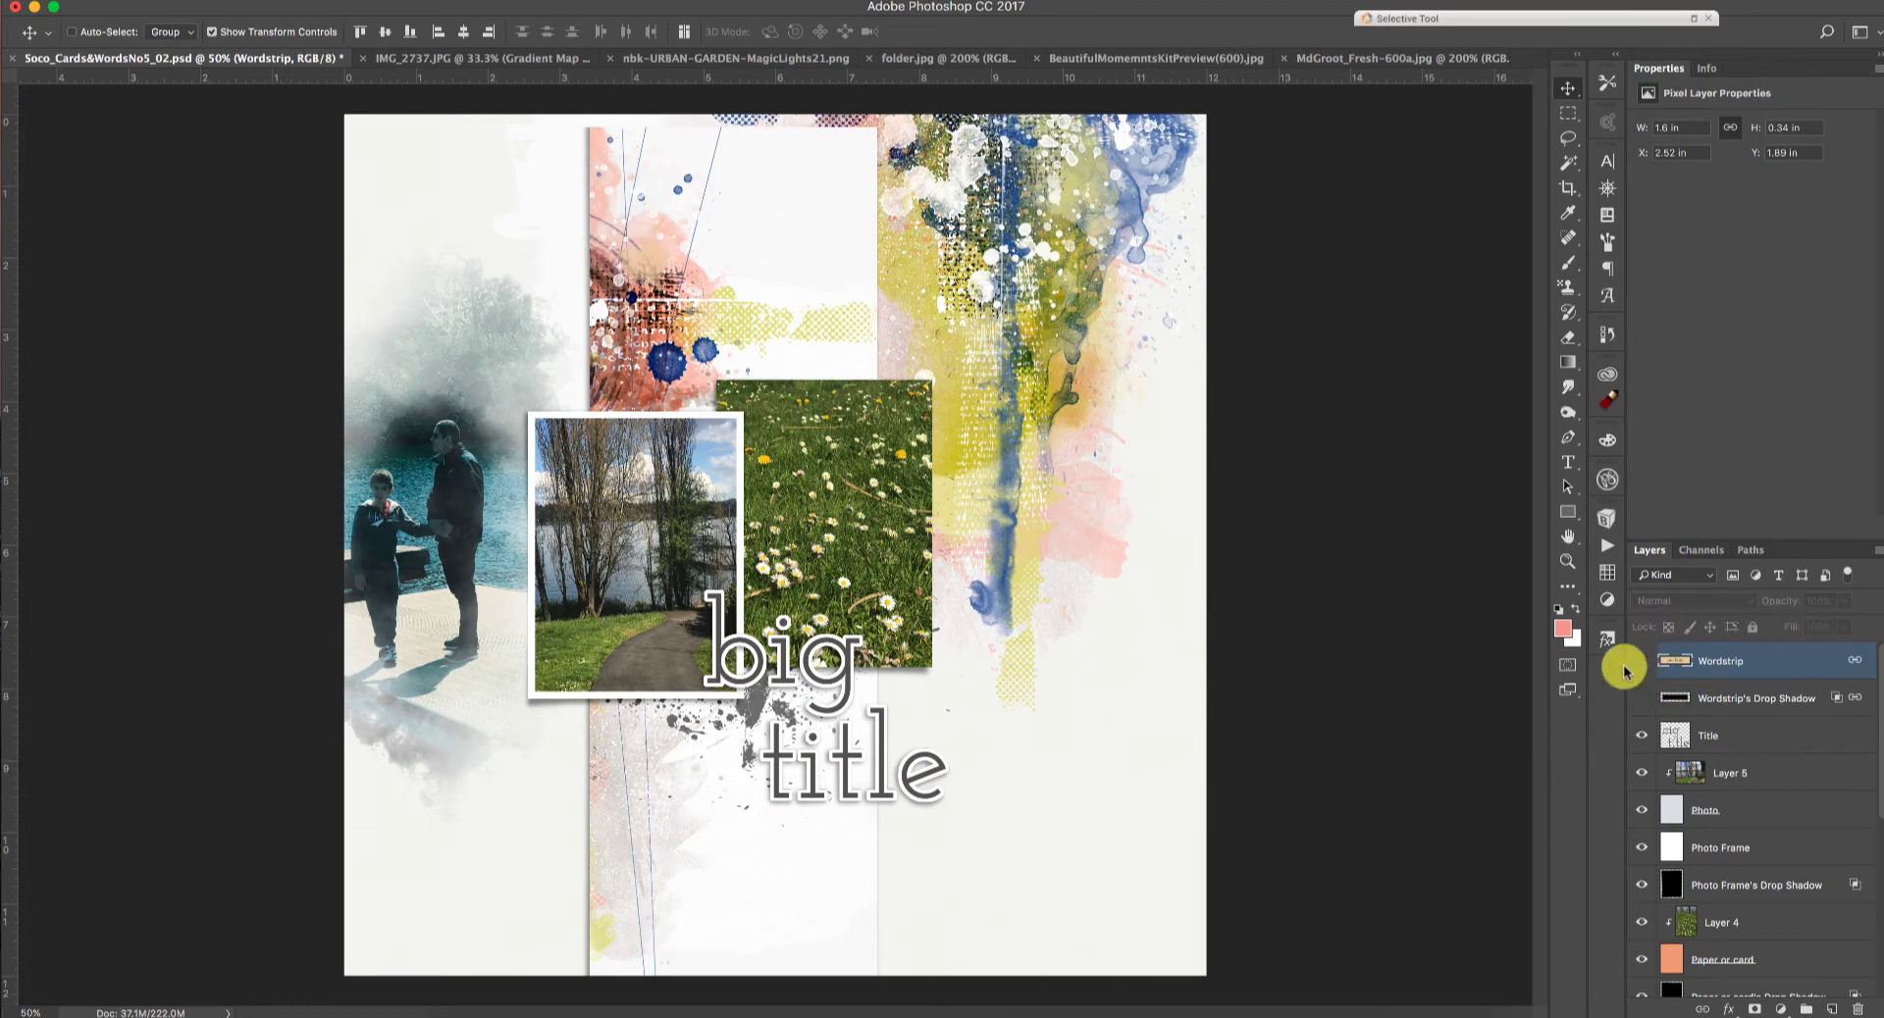
Step: Switch to Adobe Bridge and open pinkadoo-ee20.png from the BeautifulMomentsEE1 folder in Photoshop
left_click(1145, 1015)
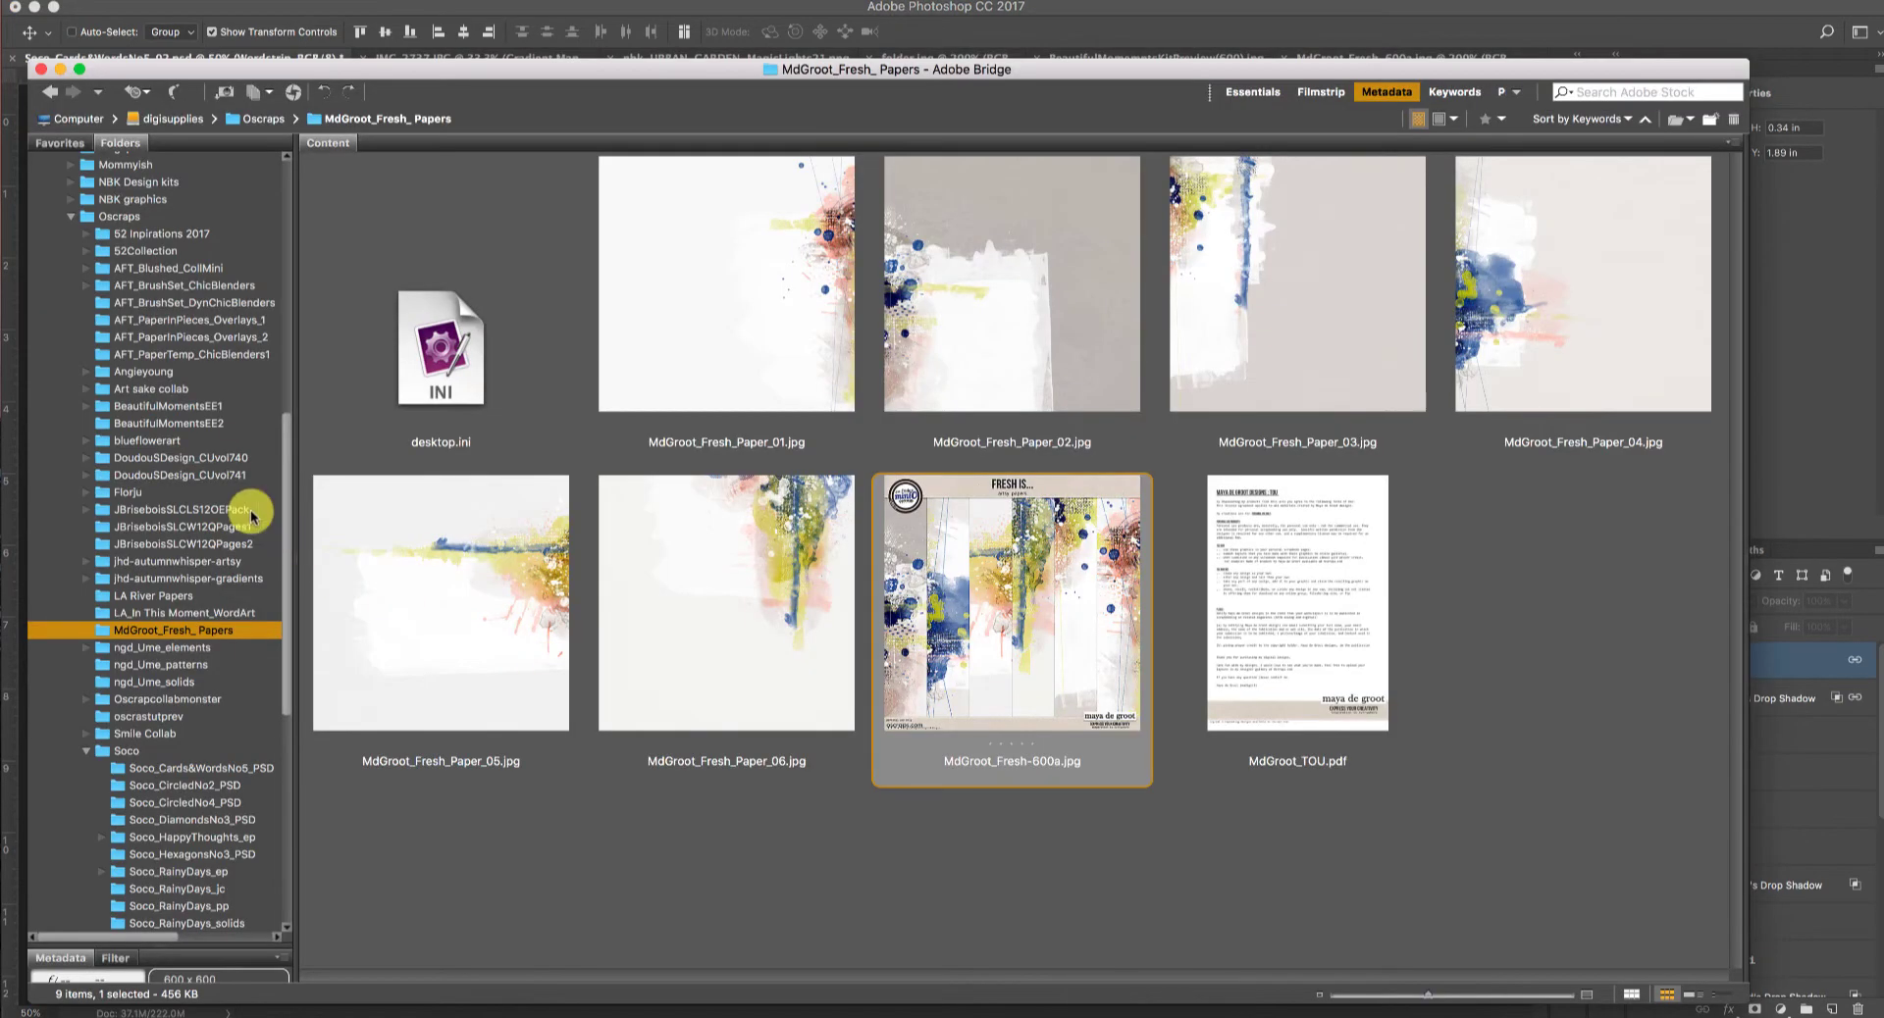
left_click(233, 406)
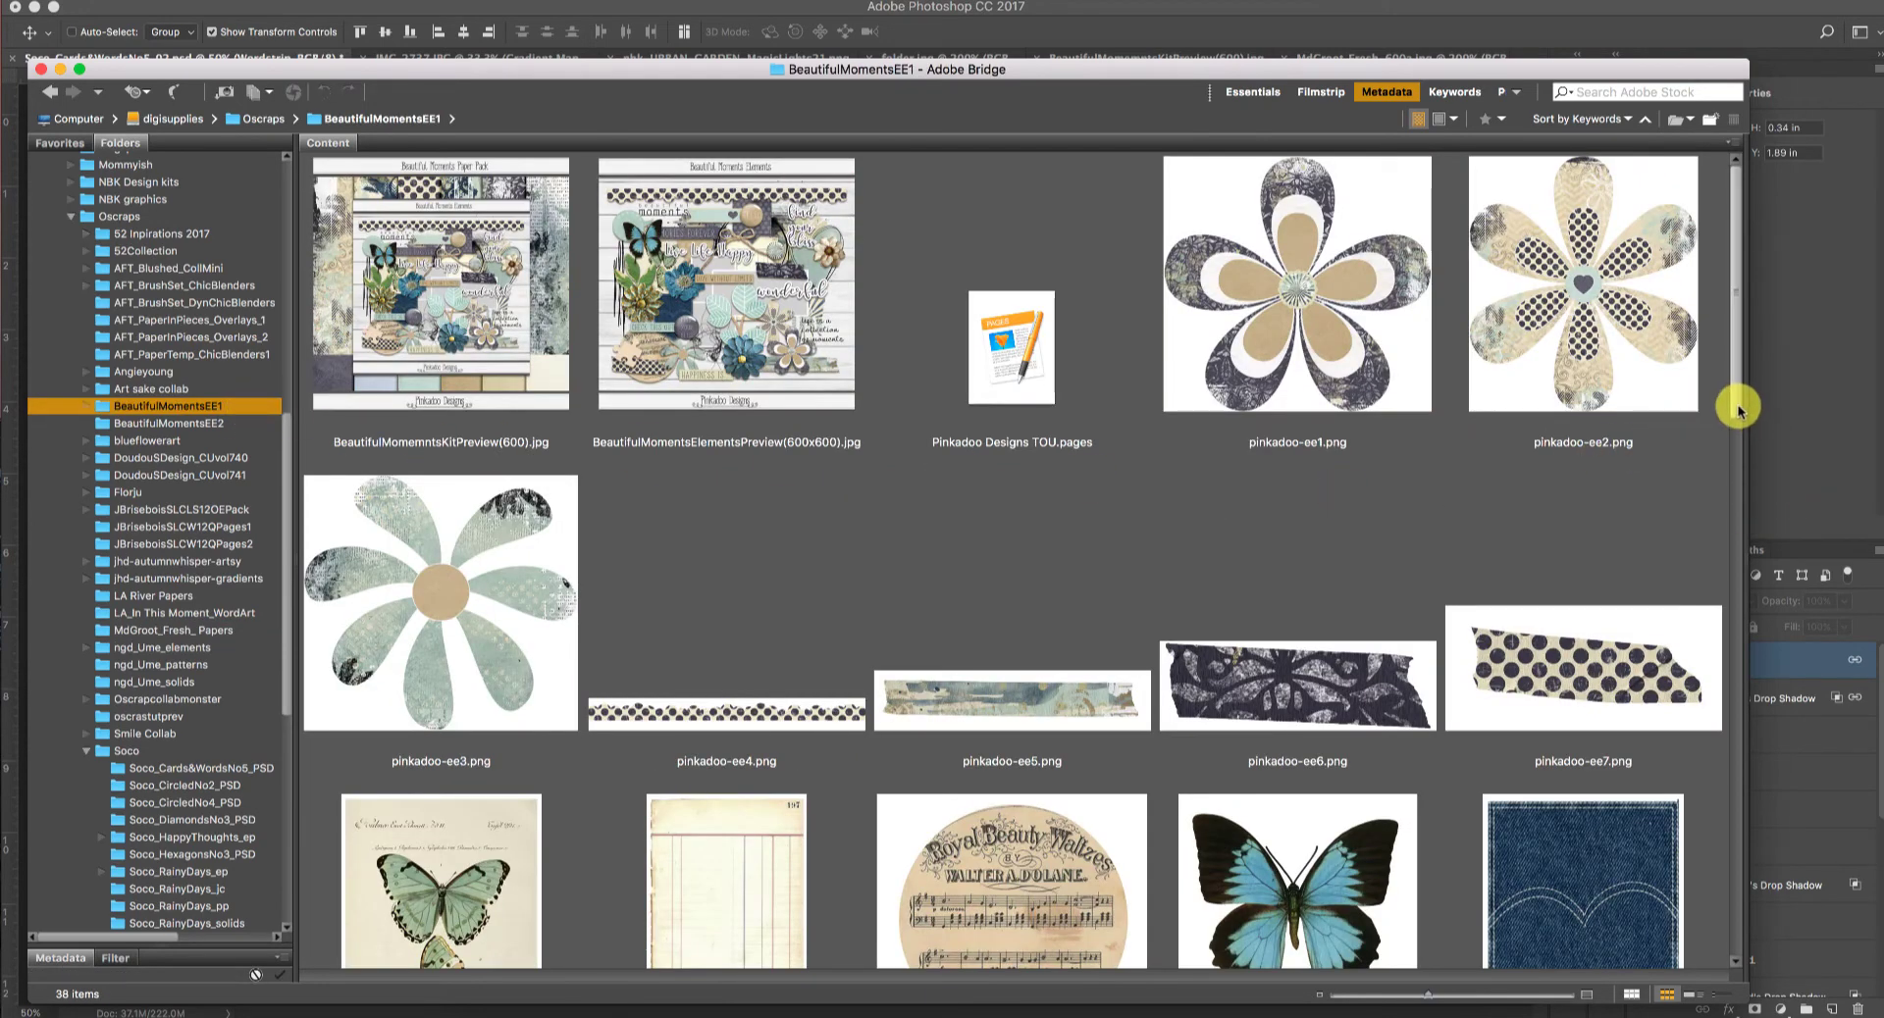
left_click_drag(1734, 437, 1717, 701)
scroll(1732, 527, "down", 3)
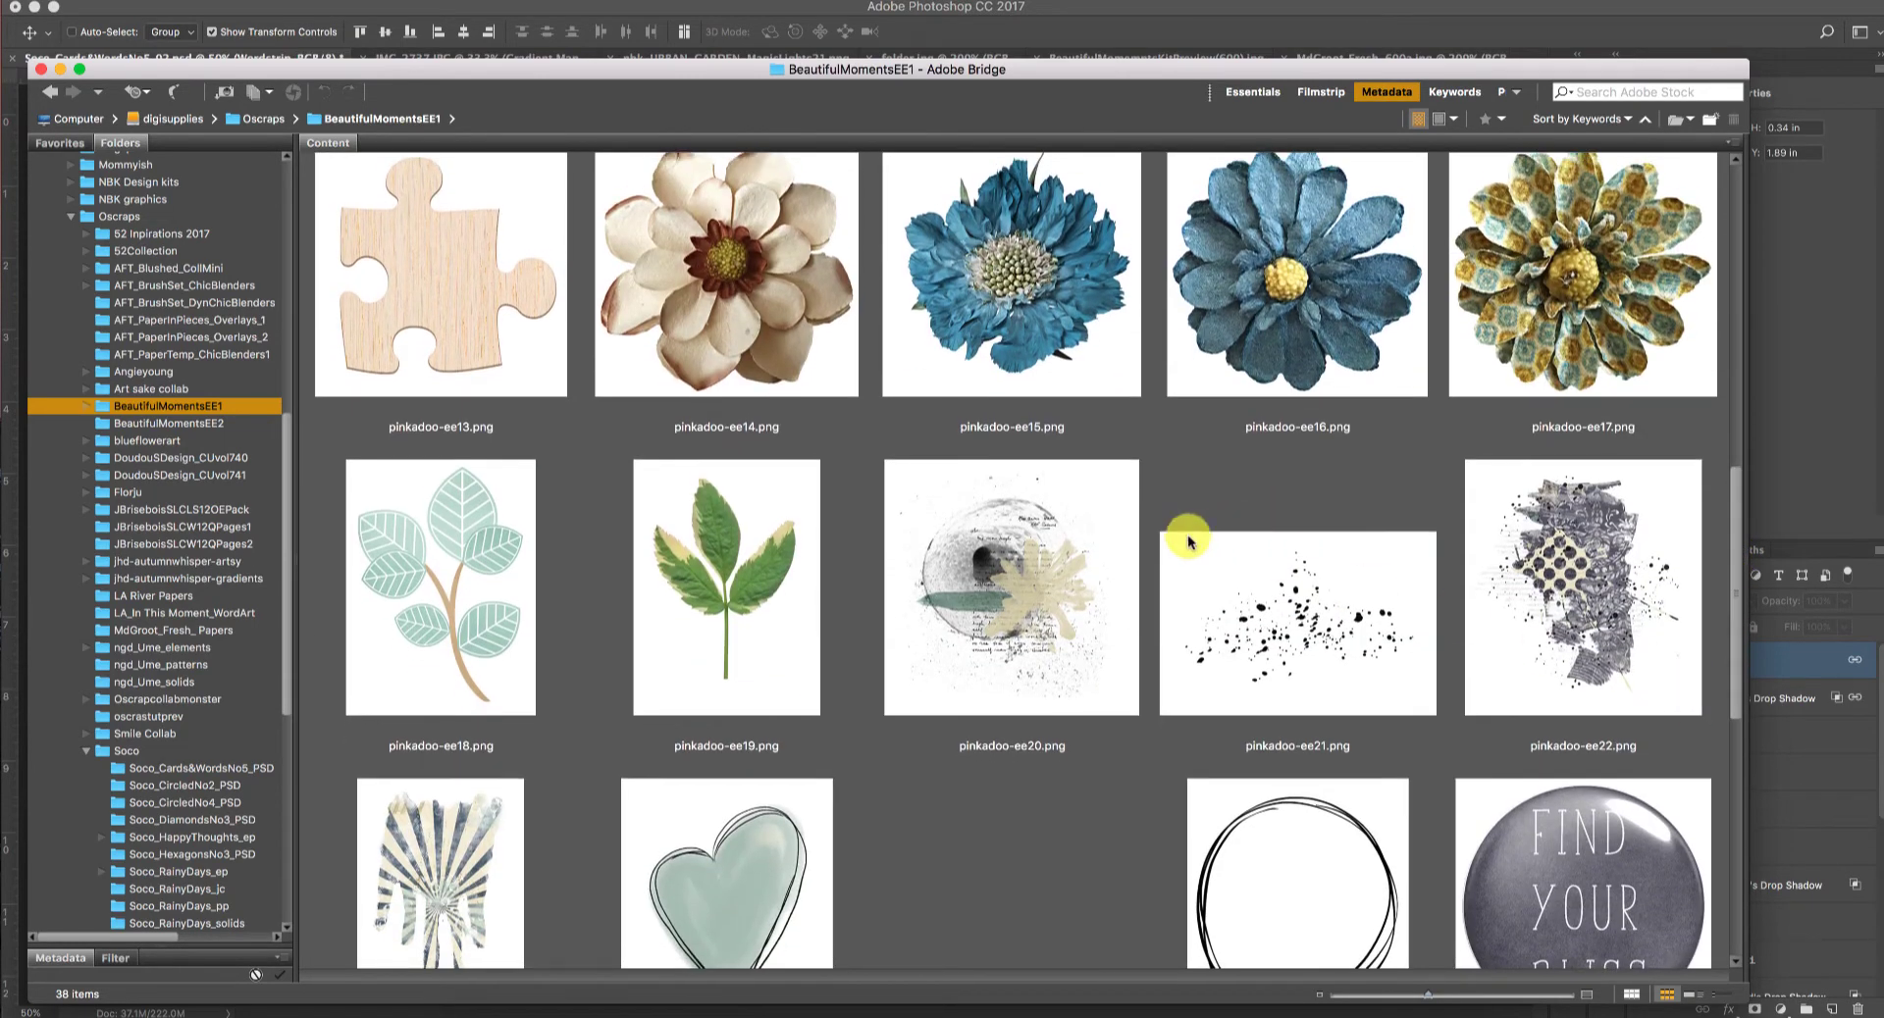
left_click(1032, 600)
left_click_drag(1032, 600, 1266, 1015)
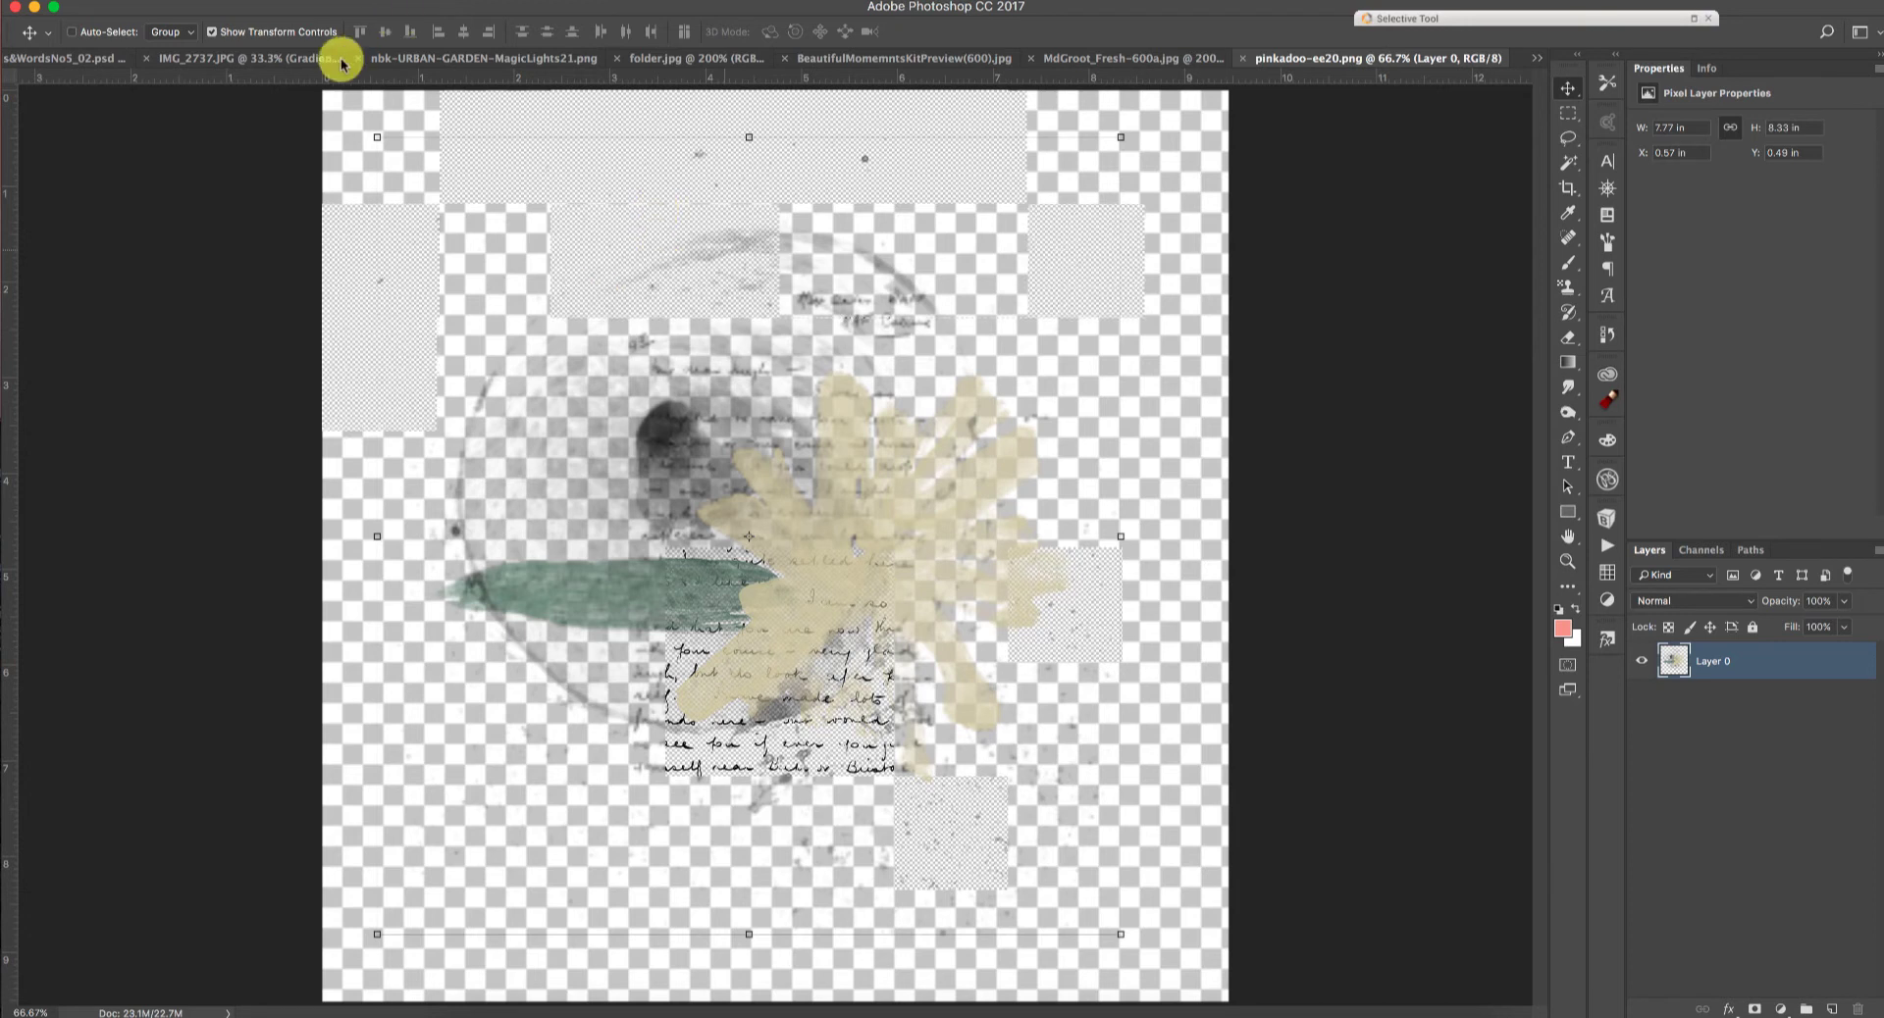
Step: Close the IMG_2737.JPG document and select Layer 1 in the Soco_Cards&WordsNo5_02.psd layout
left_click(150, 58)
left_click(884, 330)
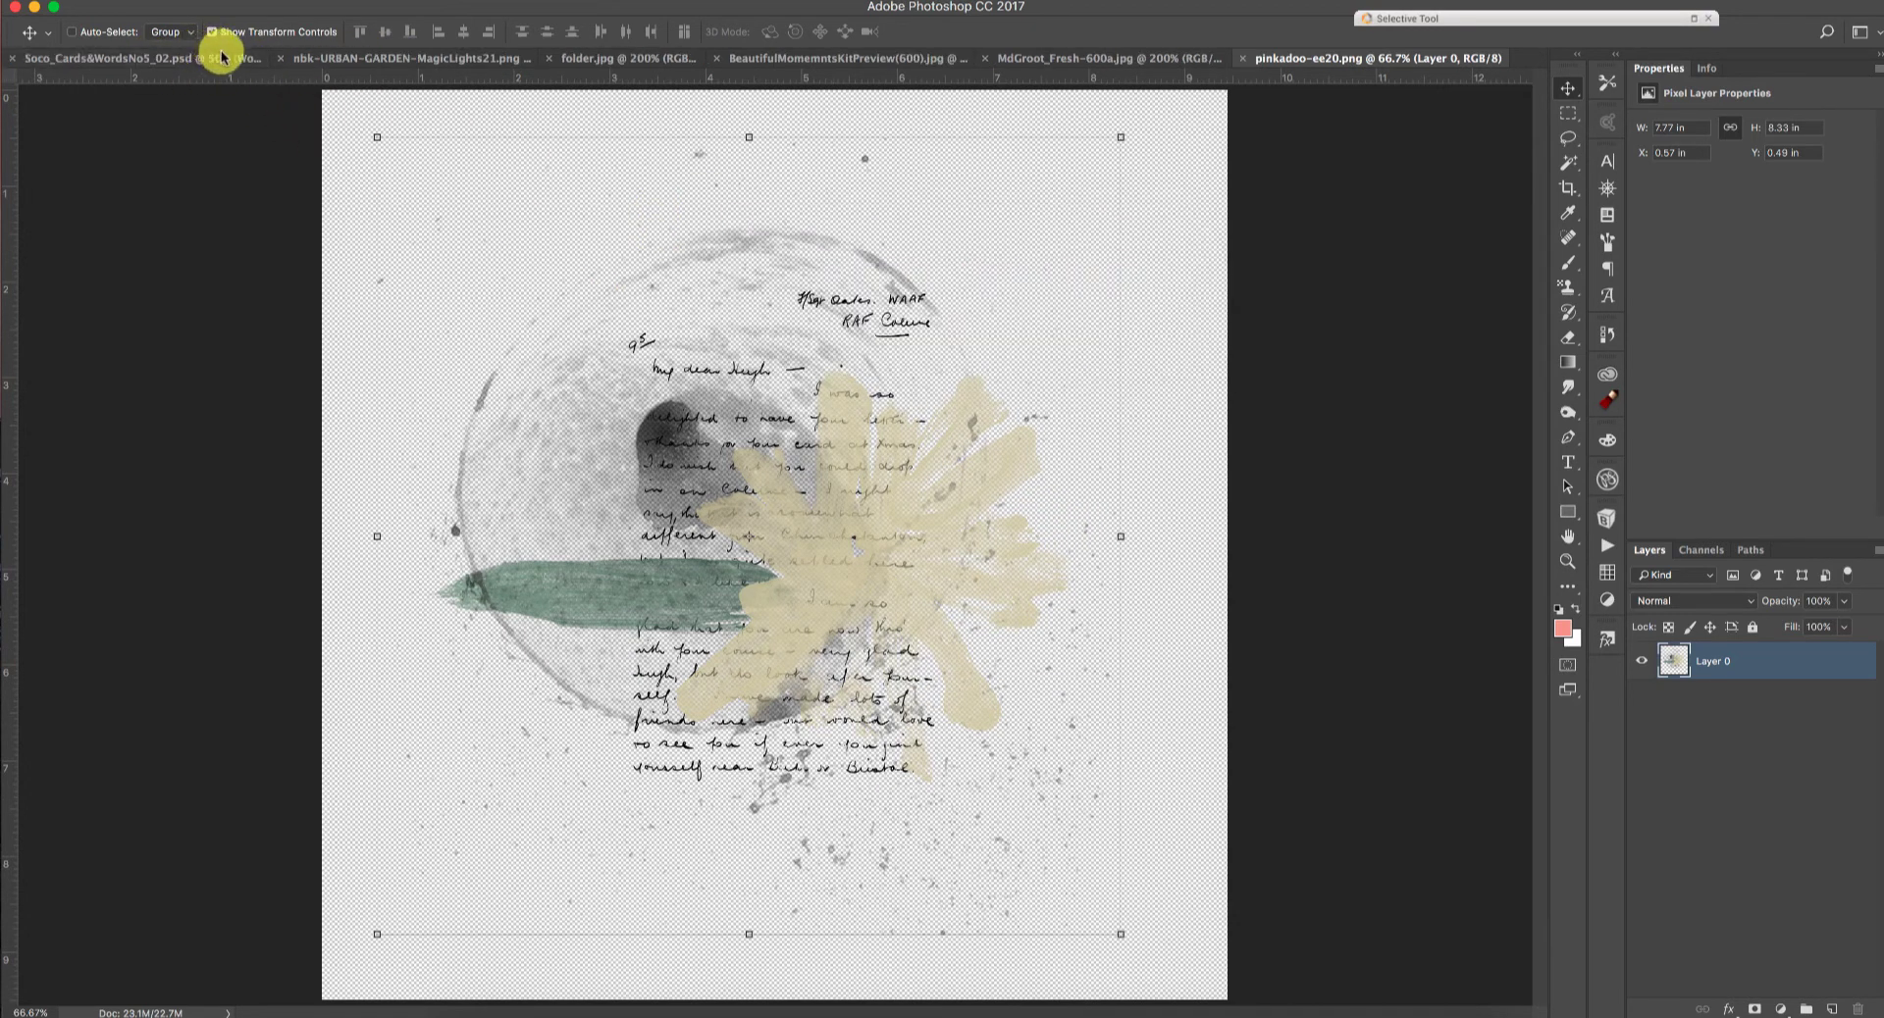
left_click(138, 58)
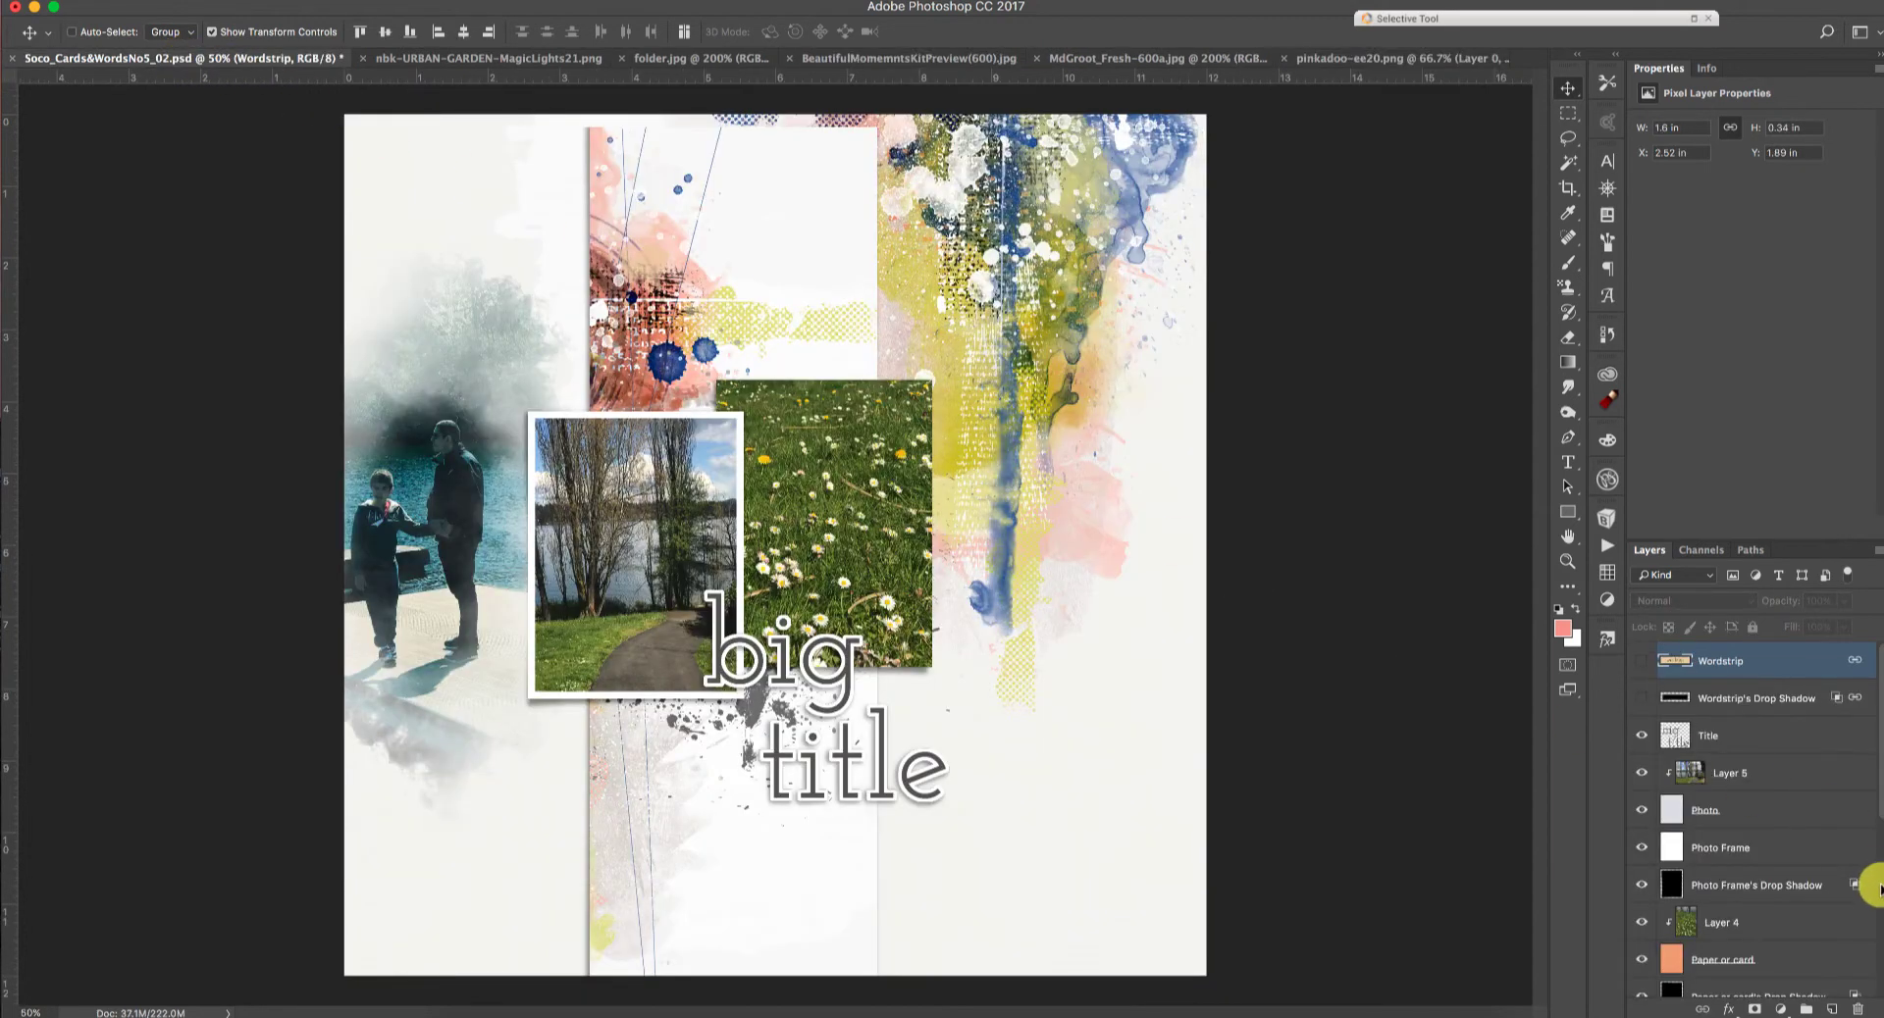
left_click_drag(1876, 819, 1851, 989)
left_click(1738, 960)
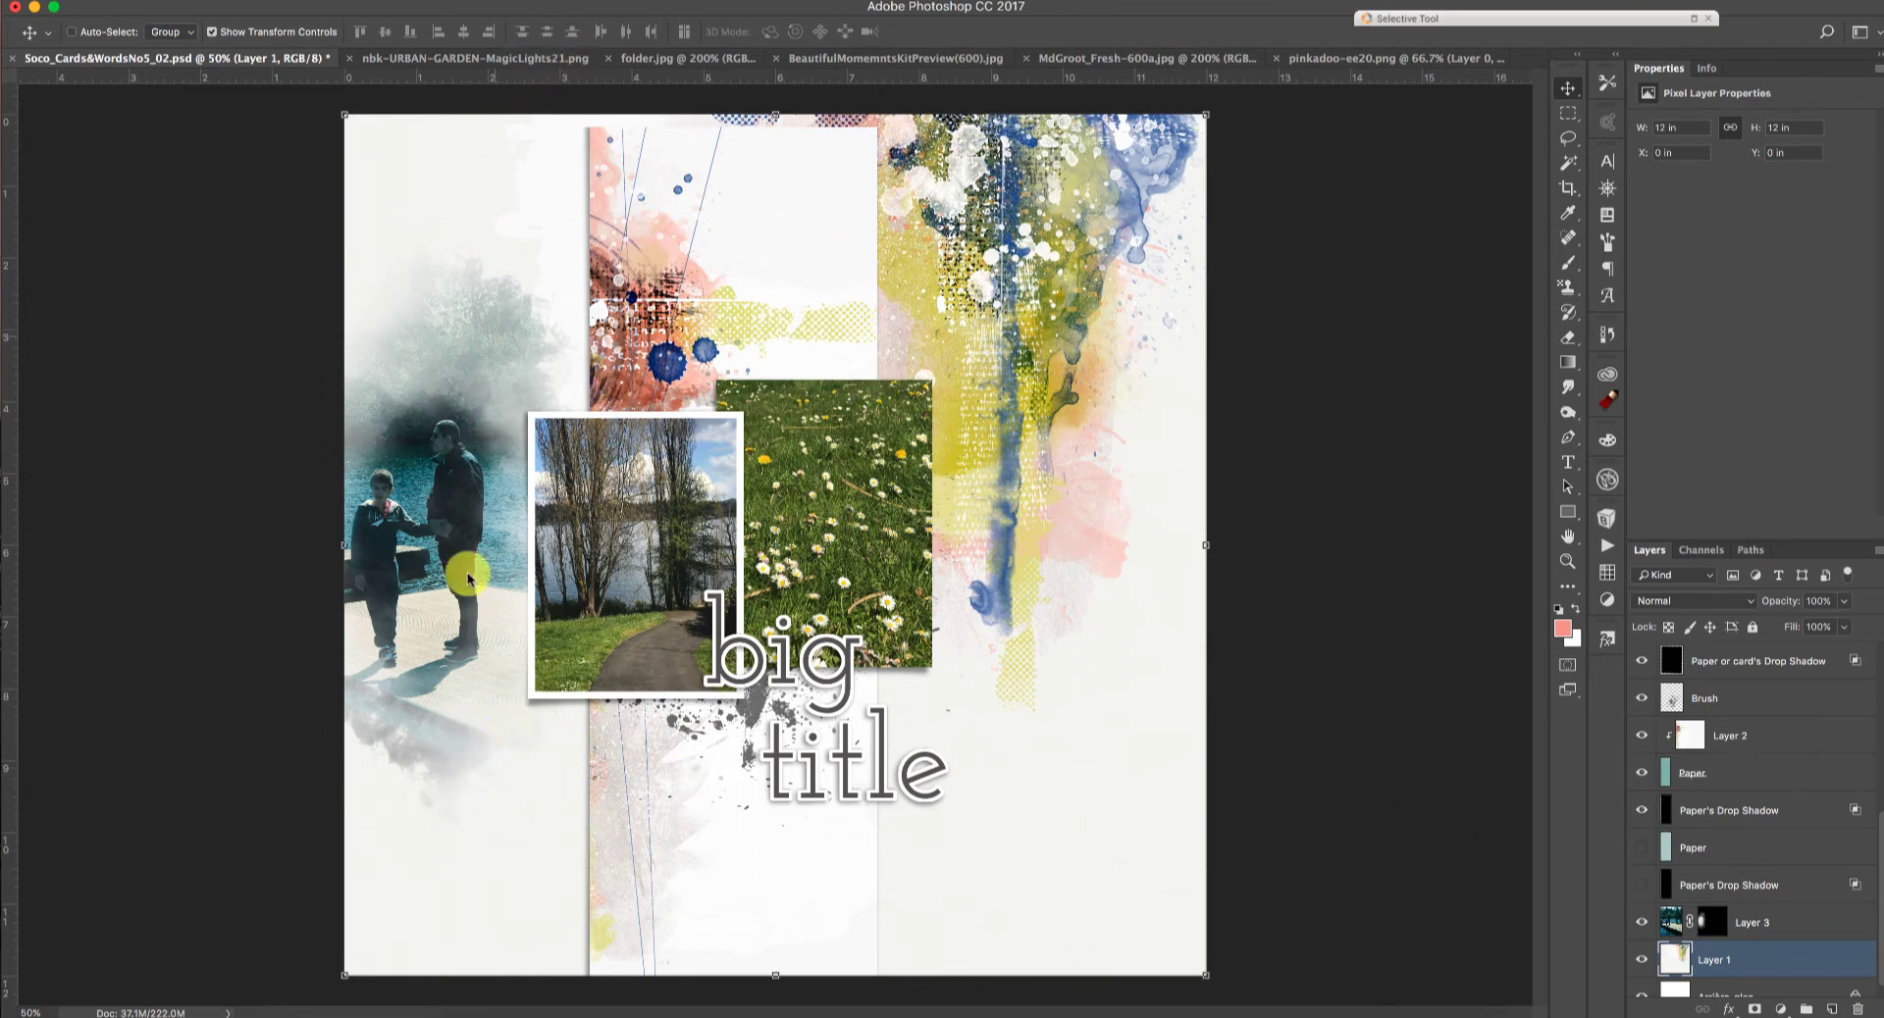
Step: Copy the pinkadoo-ee20.png artwork into the Soco_Cards&WordsNo5_02.psd layout, placing it over the page's lower-left area beneath the dock photo layer
left_click(854, 61)
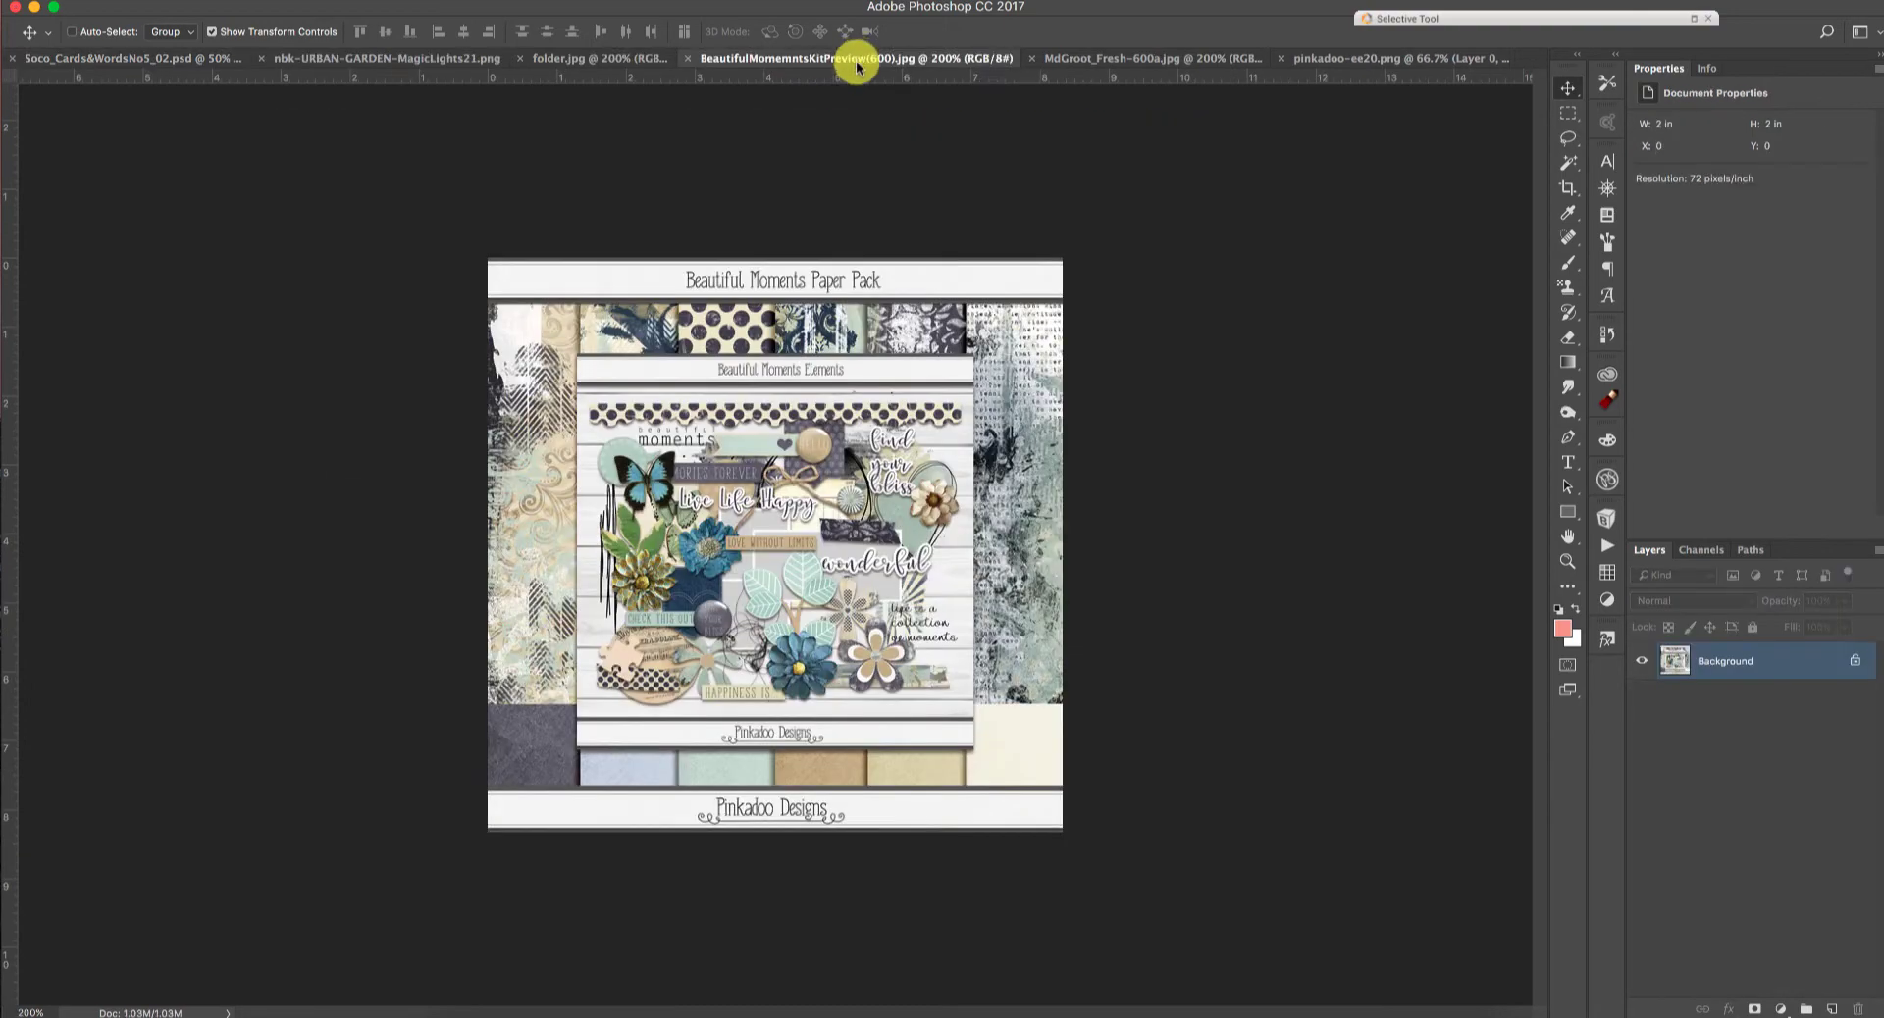
left_click(1337, 57)
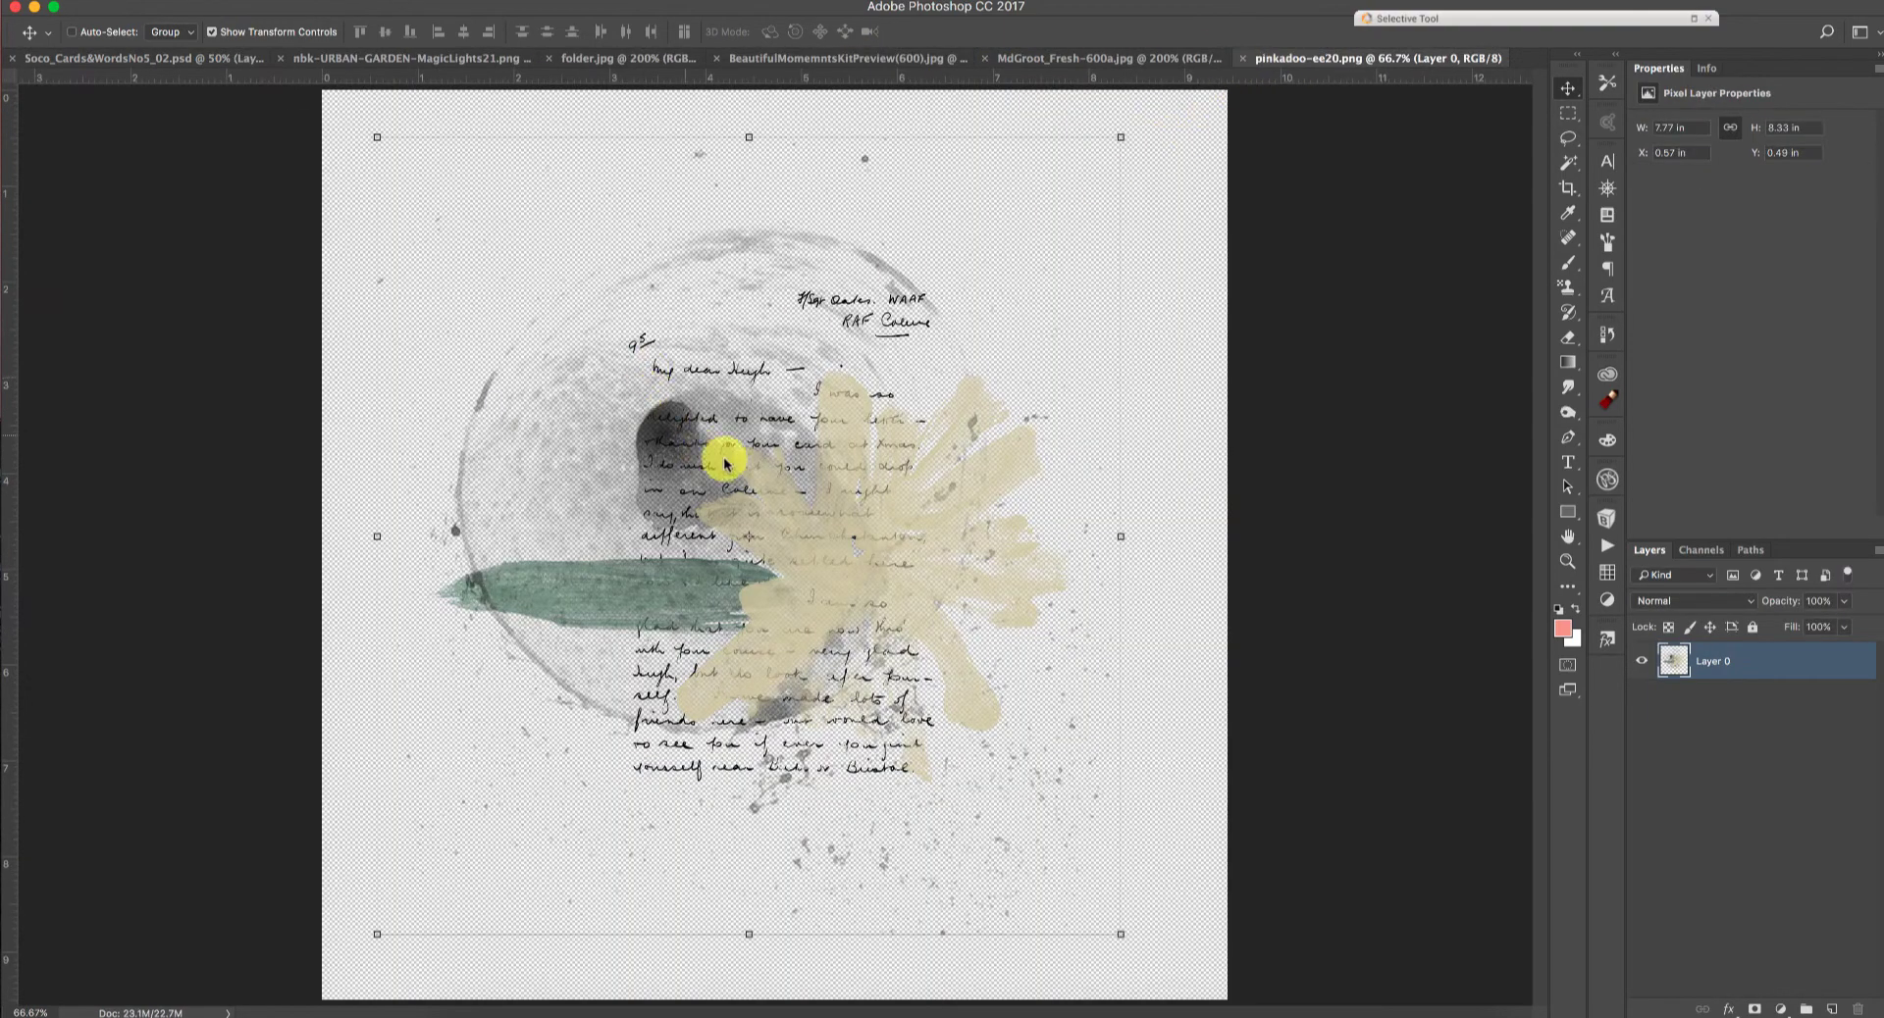
left_click_drag(715, 433, 393, 283)
left_click_drag(527, 731, 588, 770)
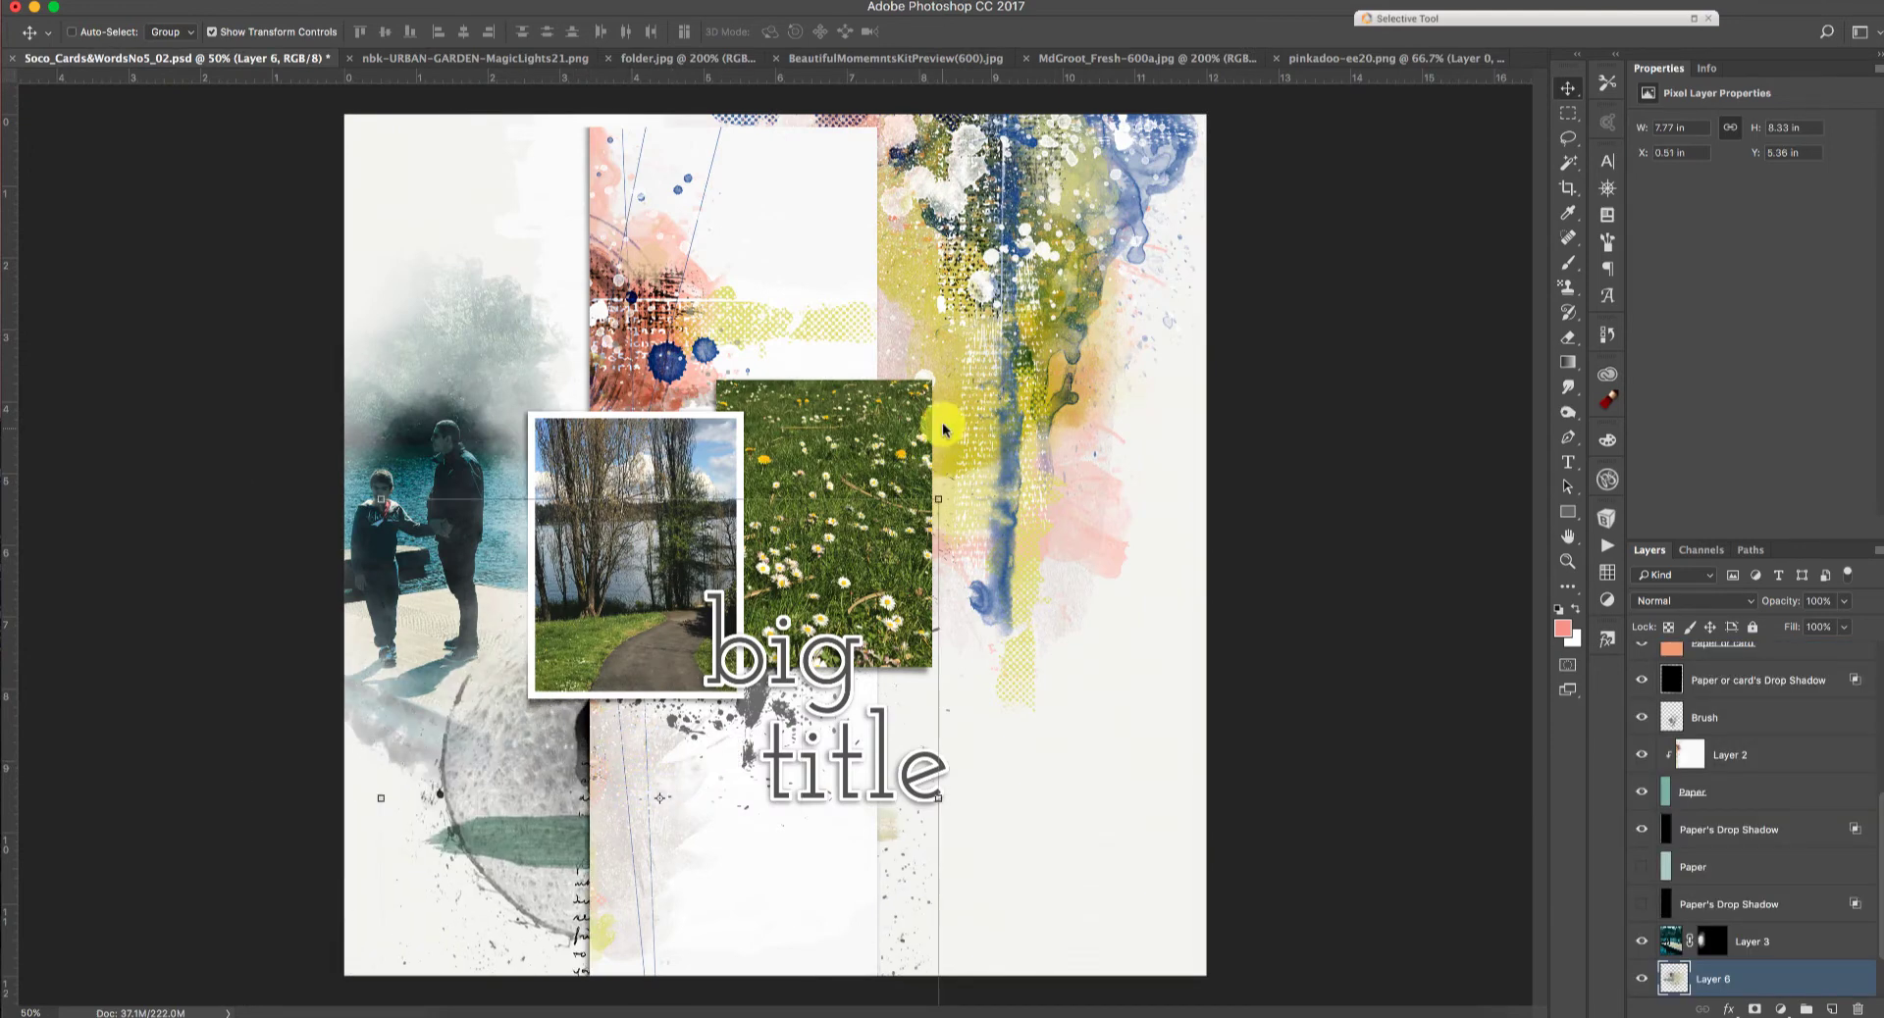
Step: Scale the circle-and-script artwork on Layer 6 to about 54% and position it just below the dock photo's lower edge
key("ctrl+t")
left_click_drag(901, 531, 592, 841)
left_click_drag(542, 905, 589, 749)
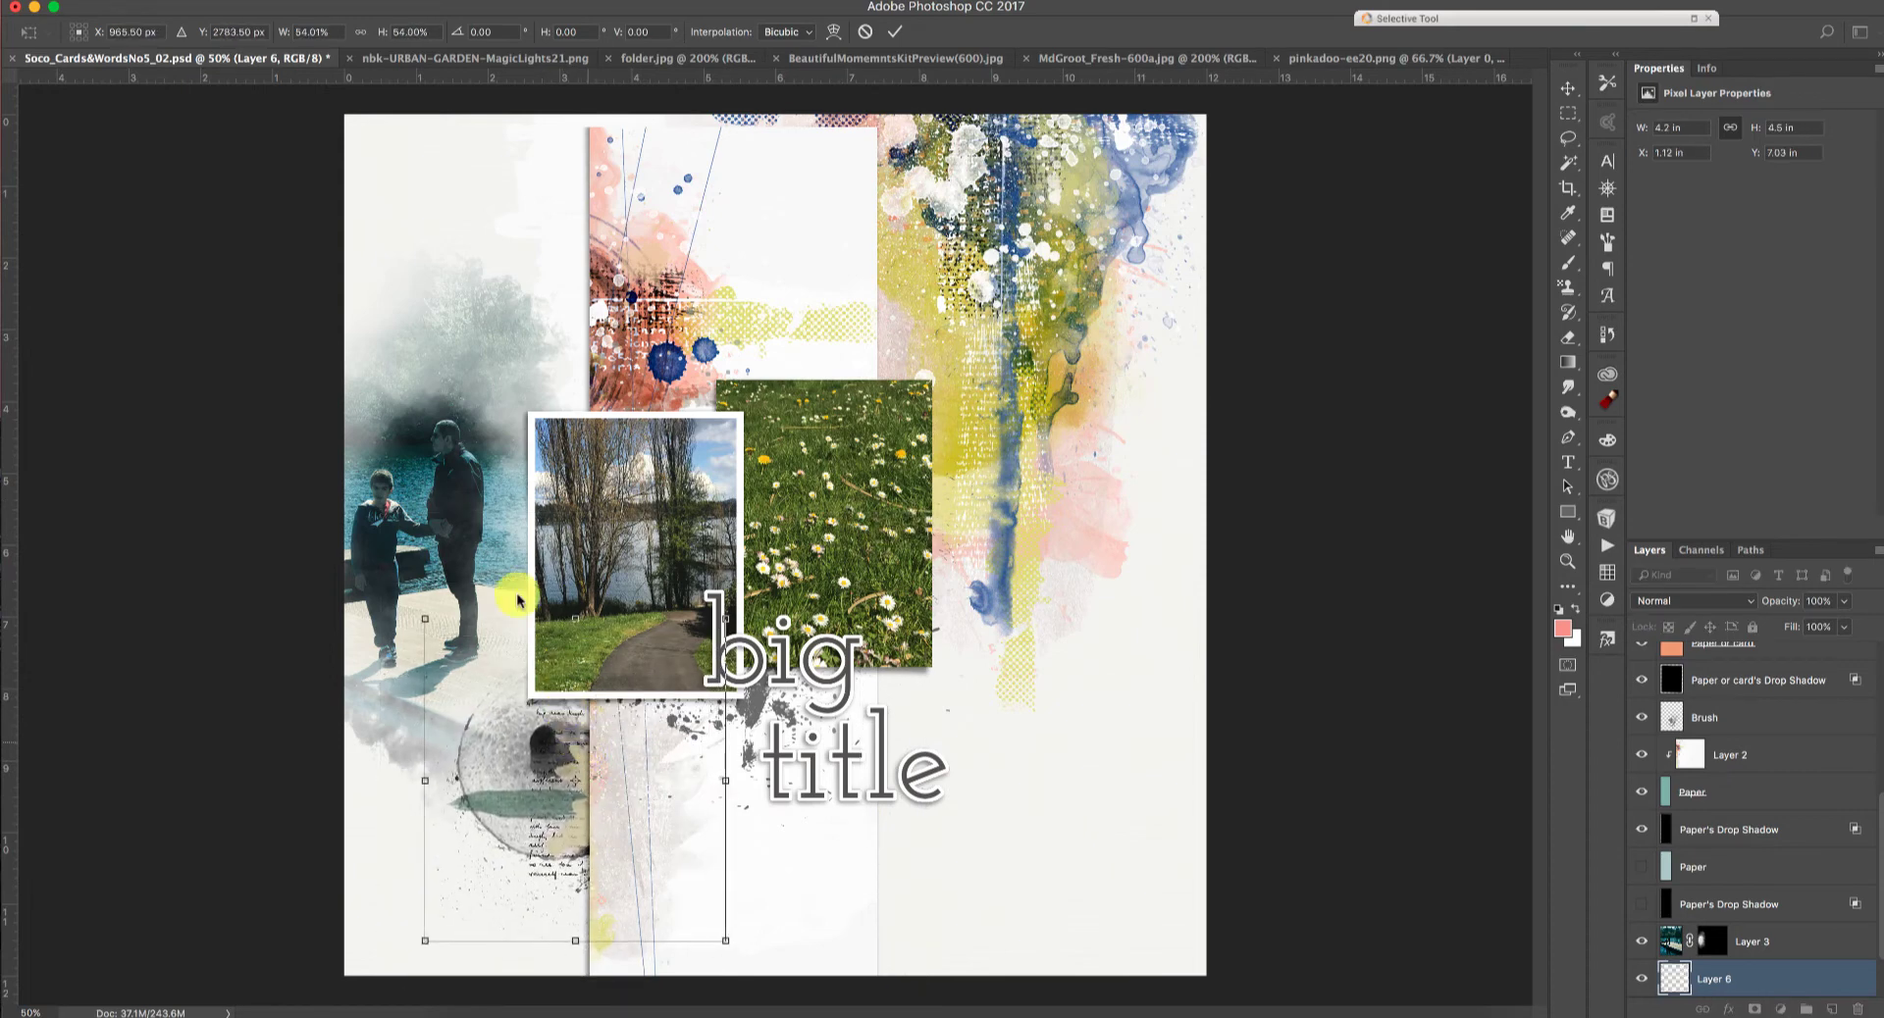
key("Return")
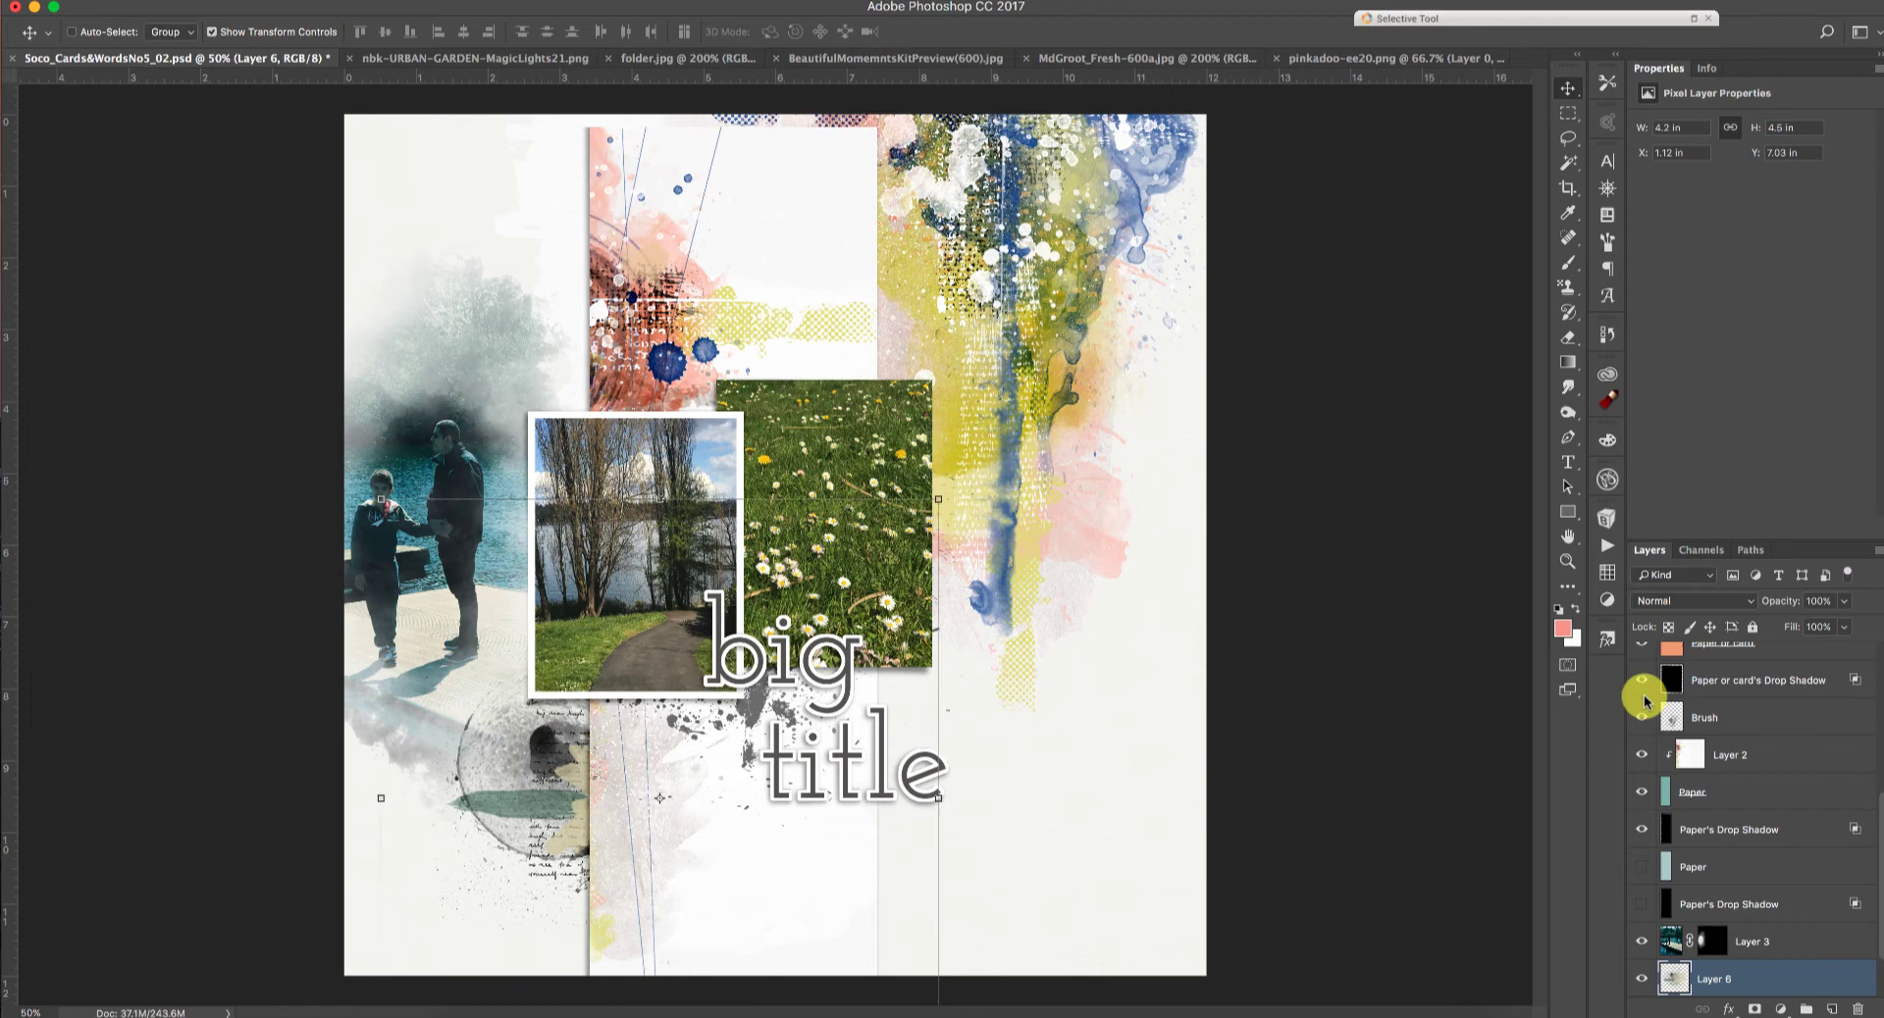
Step: Try Color Burn and settle on Multiply as the blending mode of the artwork on Layer 6
left_click(1671, 600)
left_click(1701, 669)
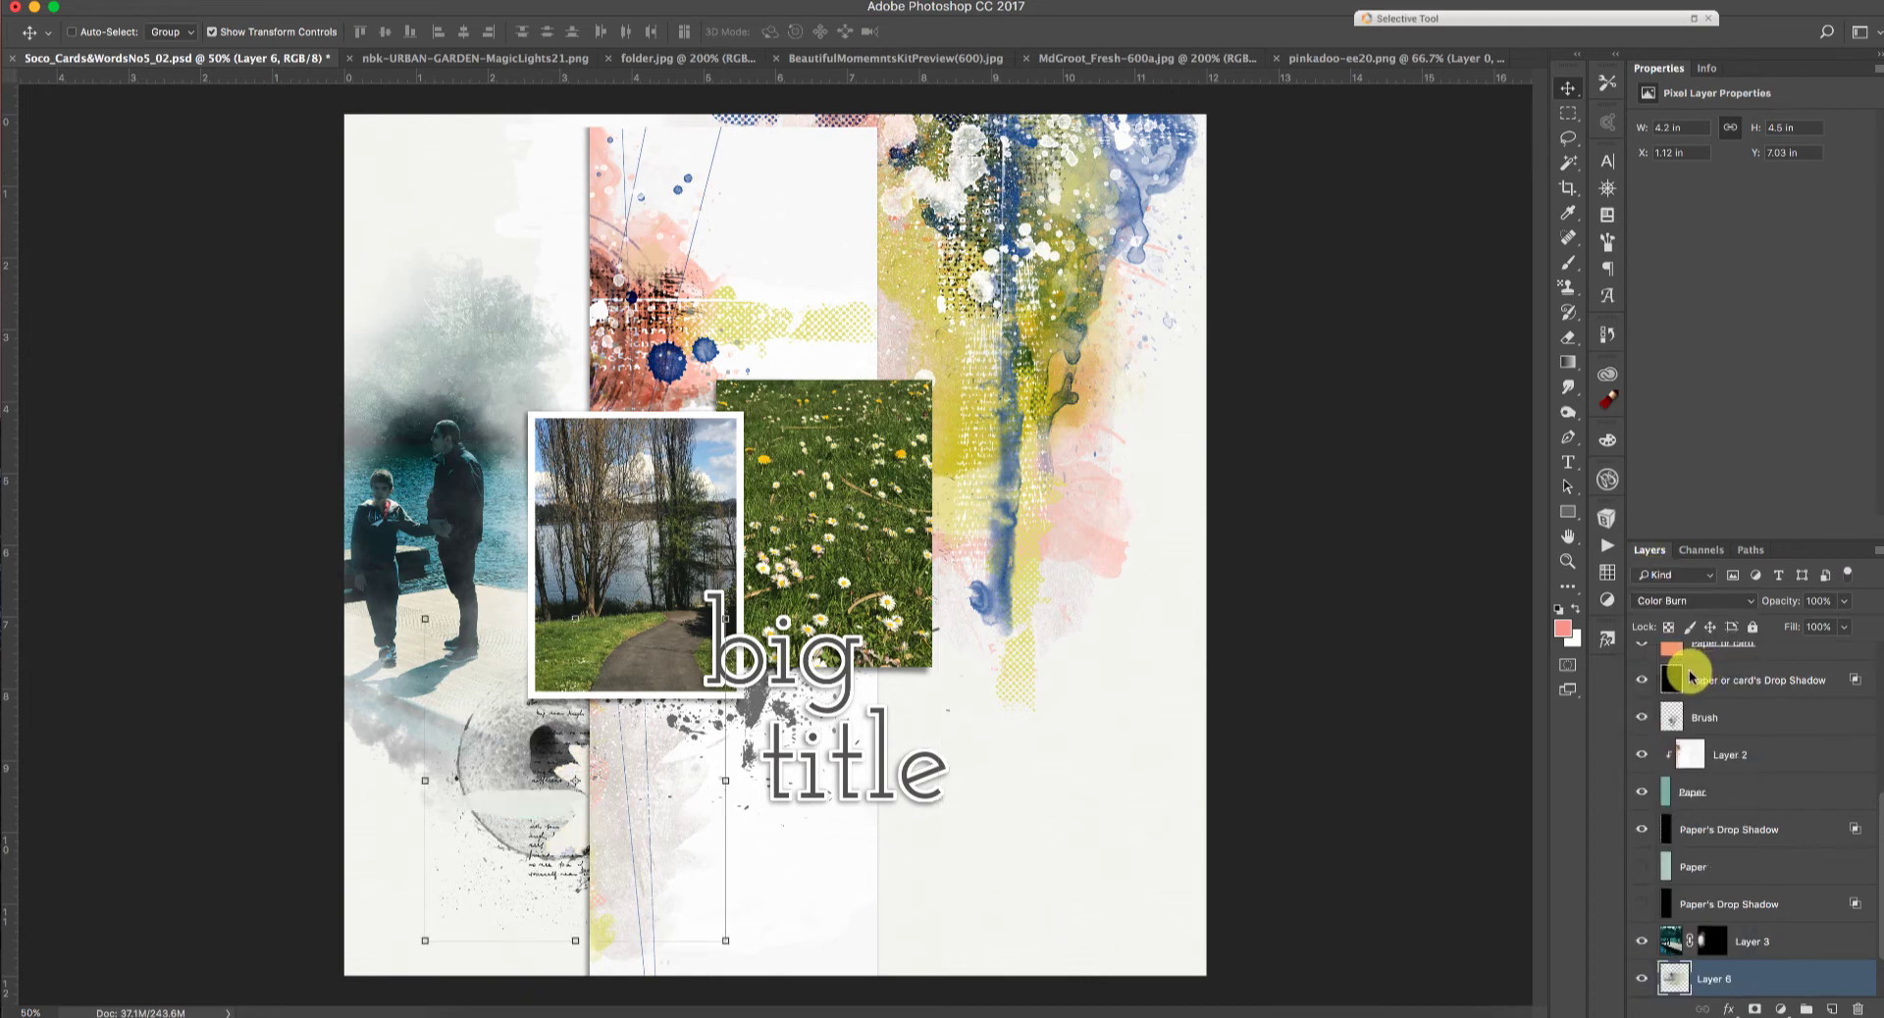
left_click(1677, 600)
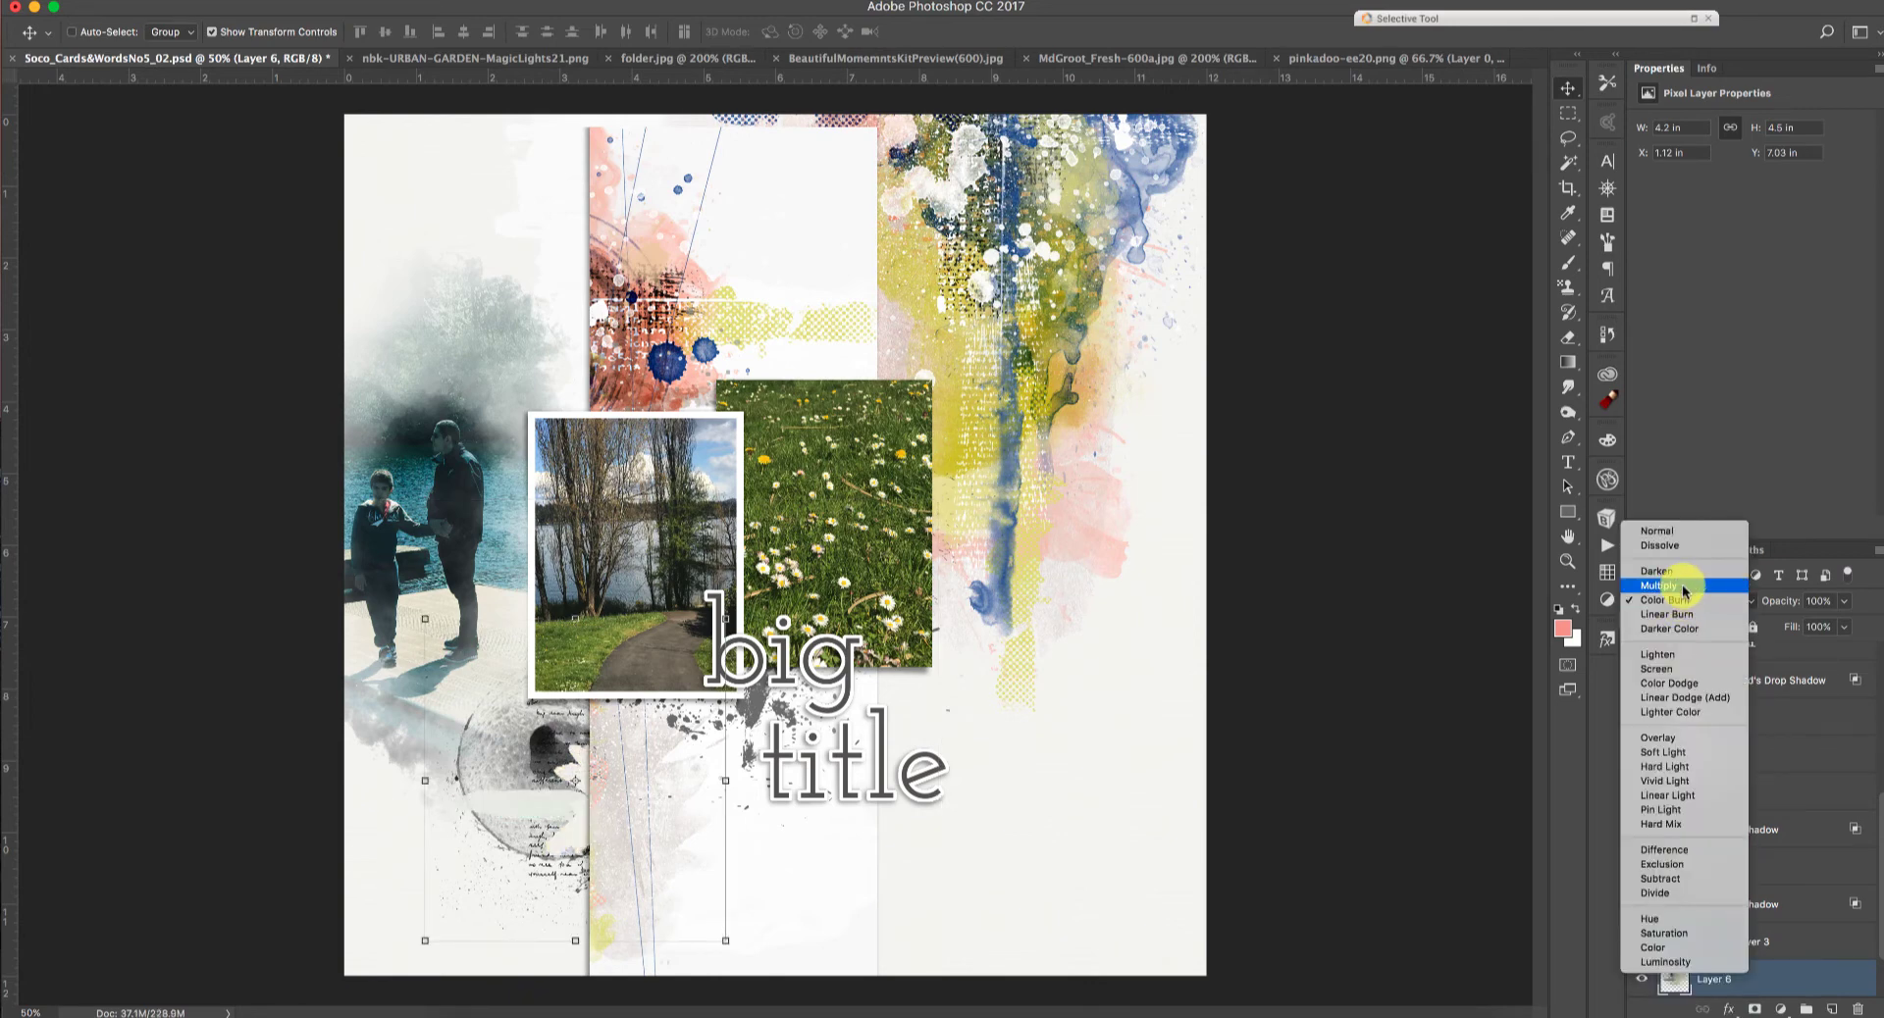
left_click(1678, 588)
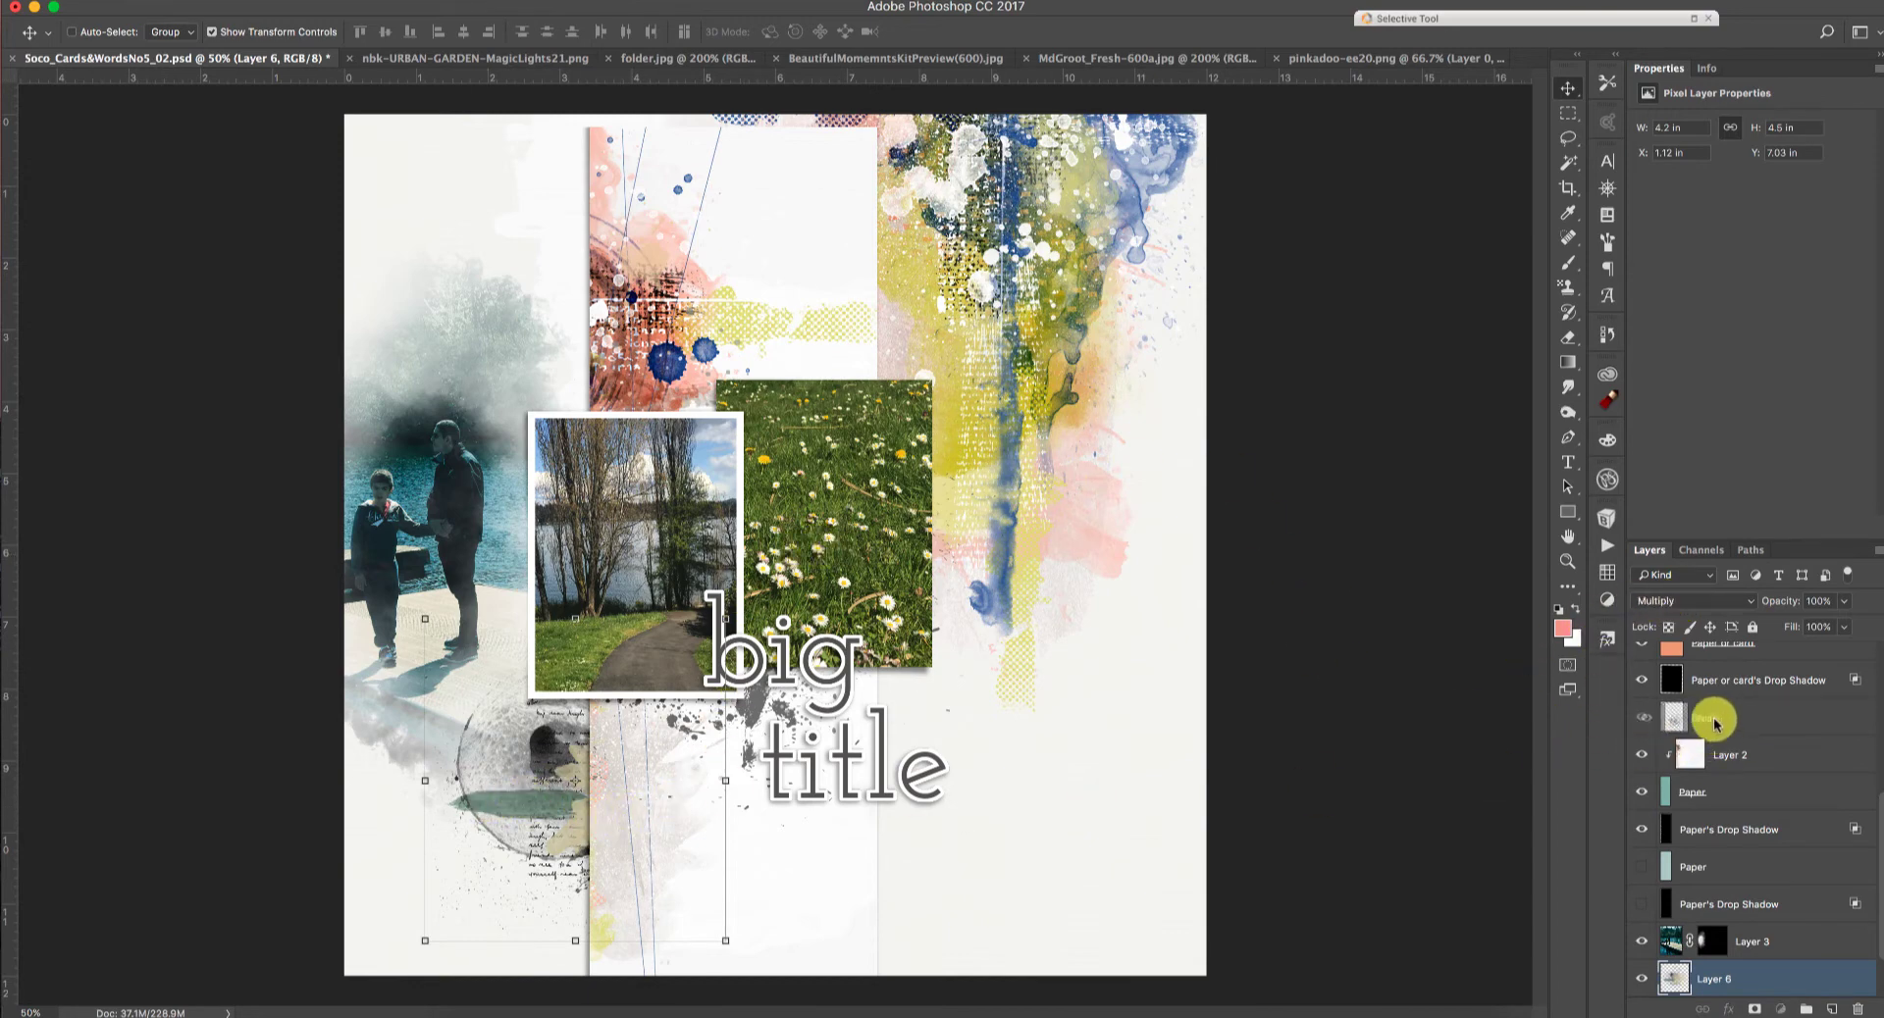
Step: Fill the Brush layer's splatters with teal sampled from the dock photo's water, using Normal mode at 100% opacity with transparency preserved
left_click(1715, 724)
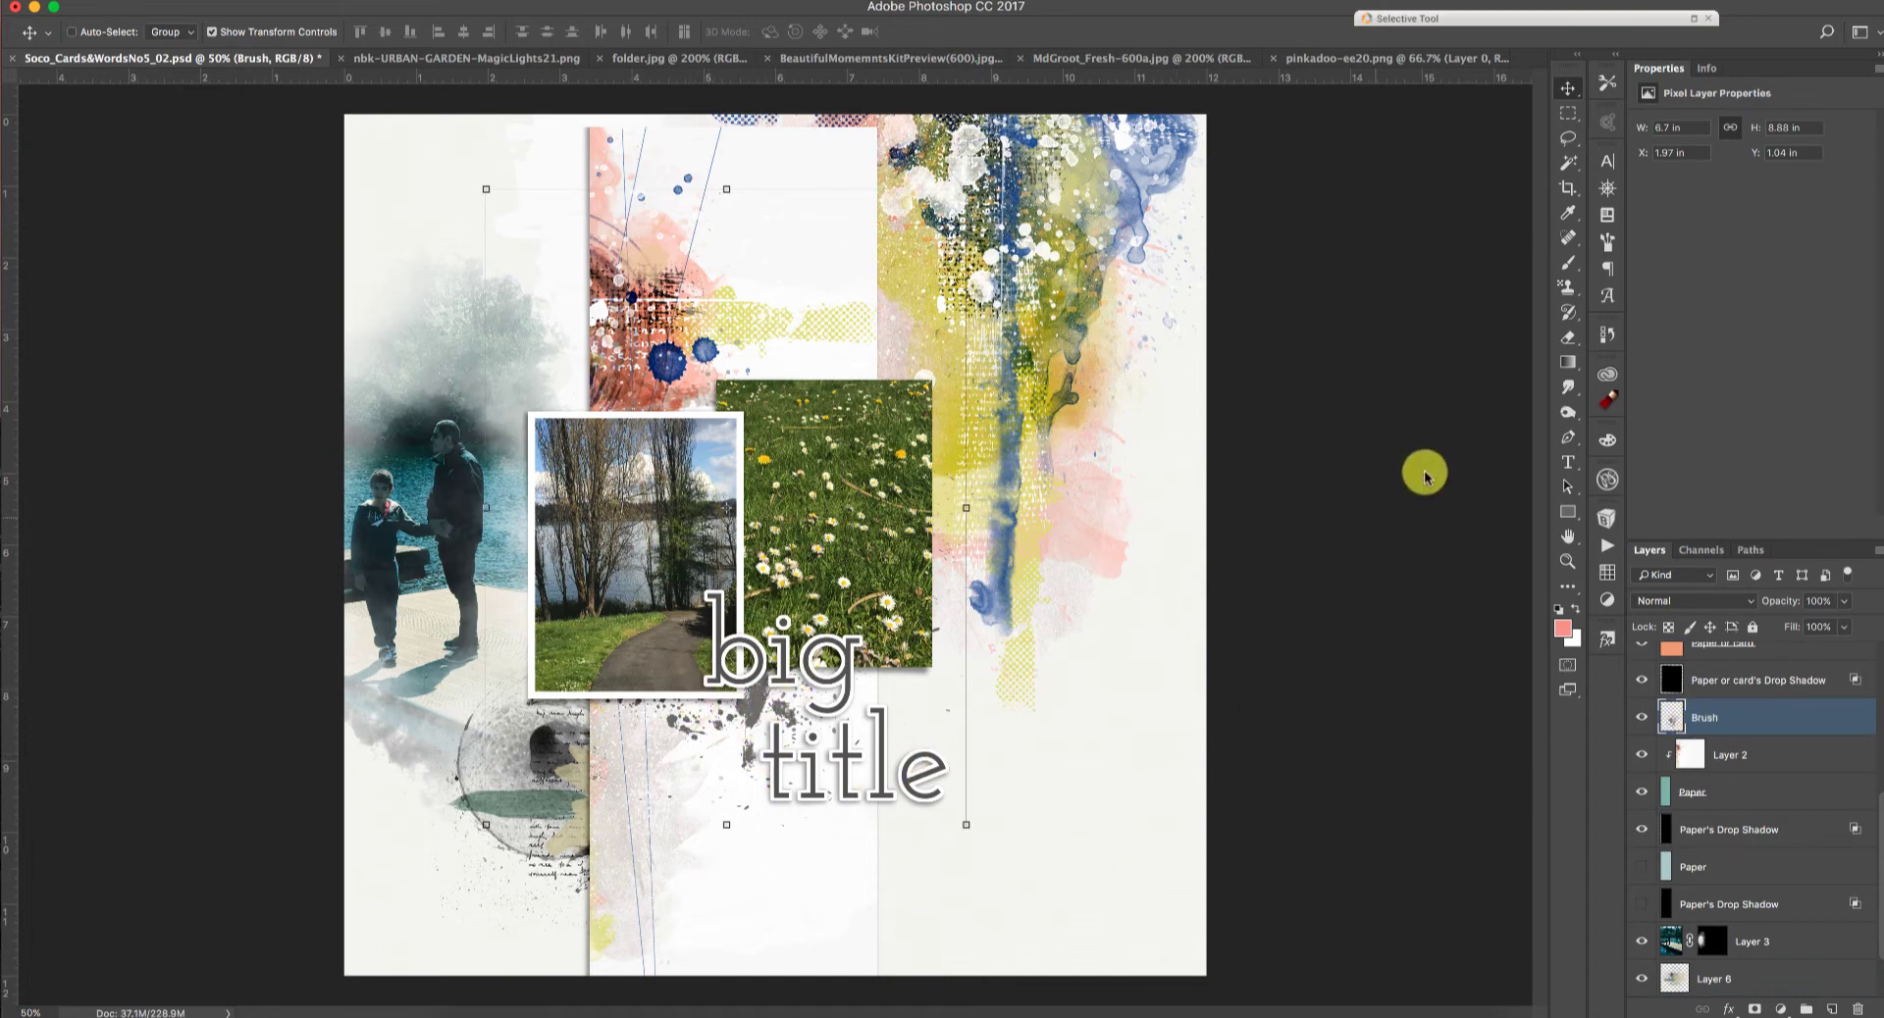
left_click(1570, 212)
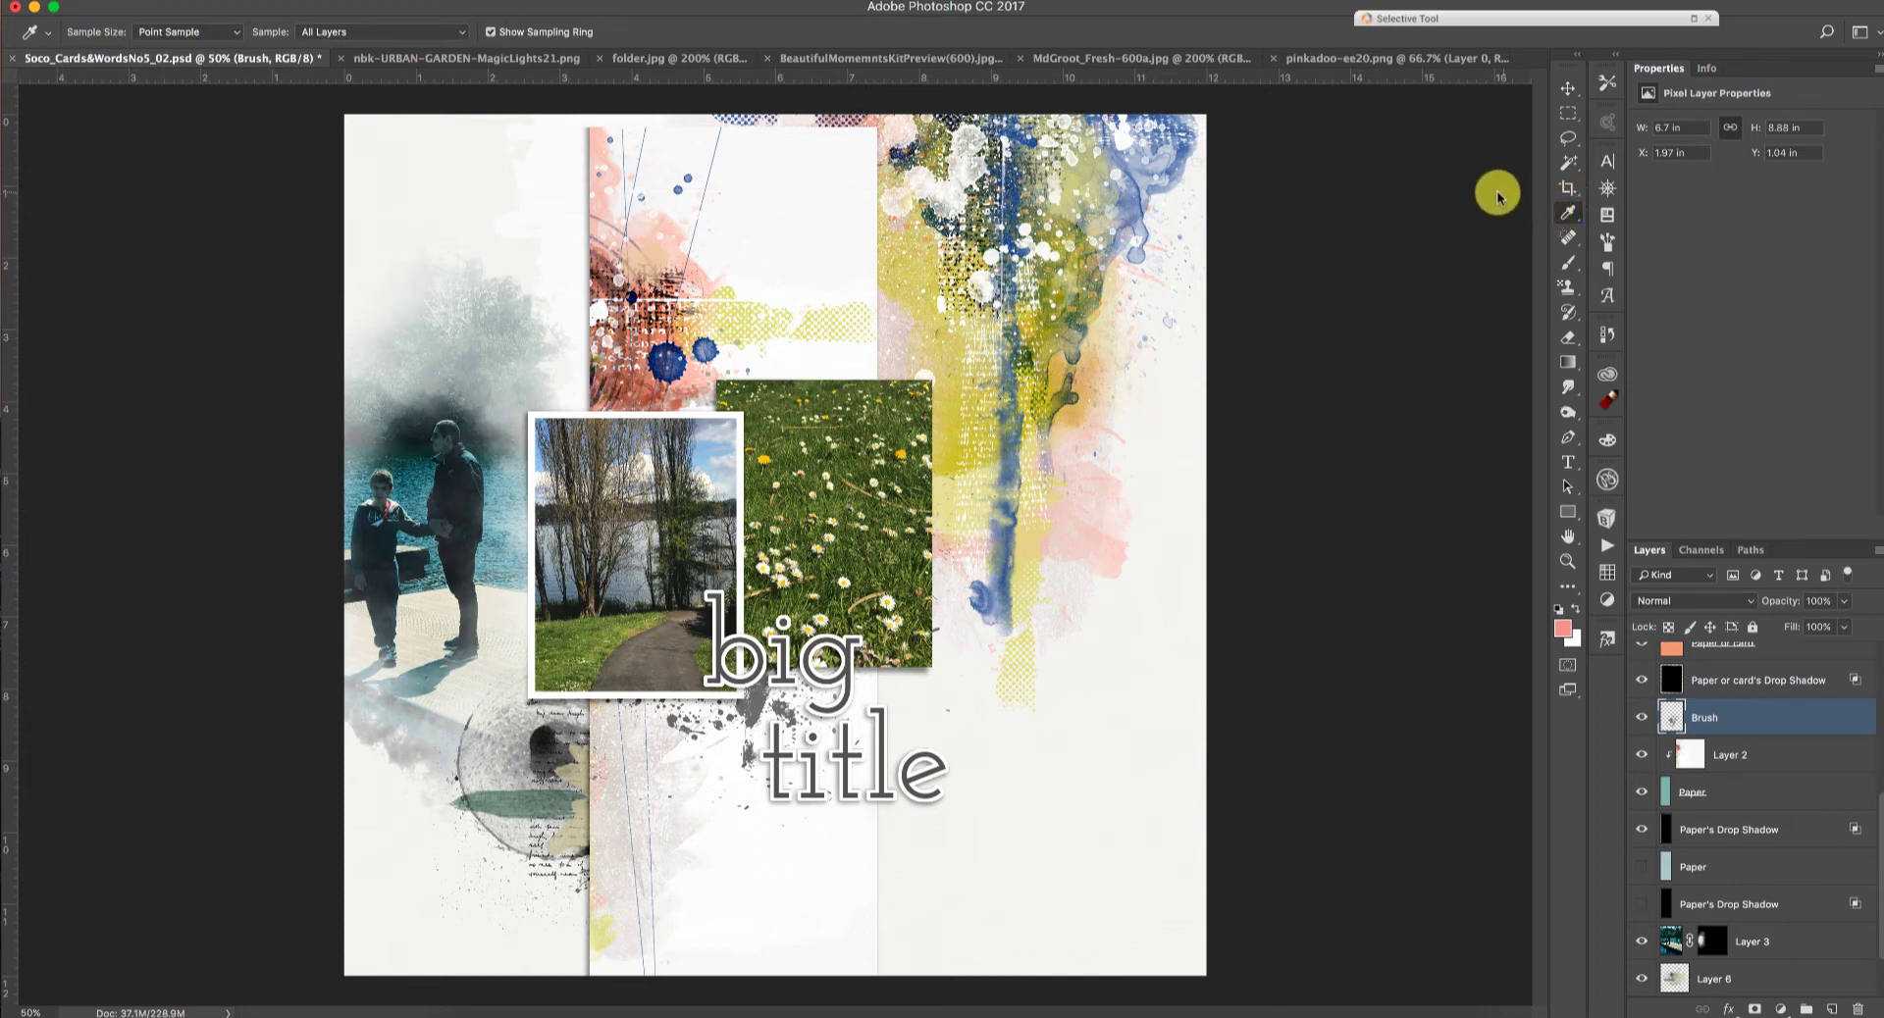
left_click(409, 504)
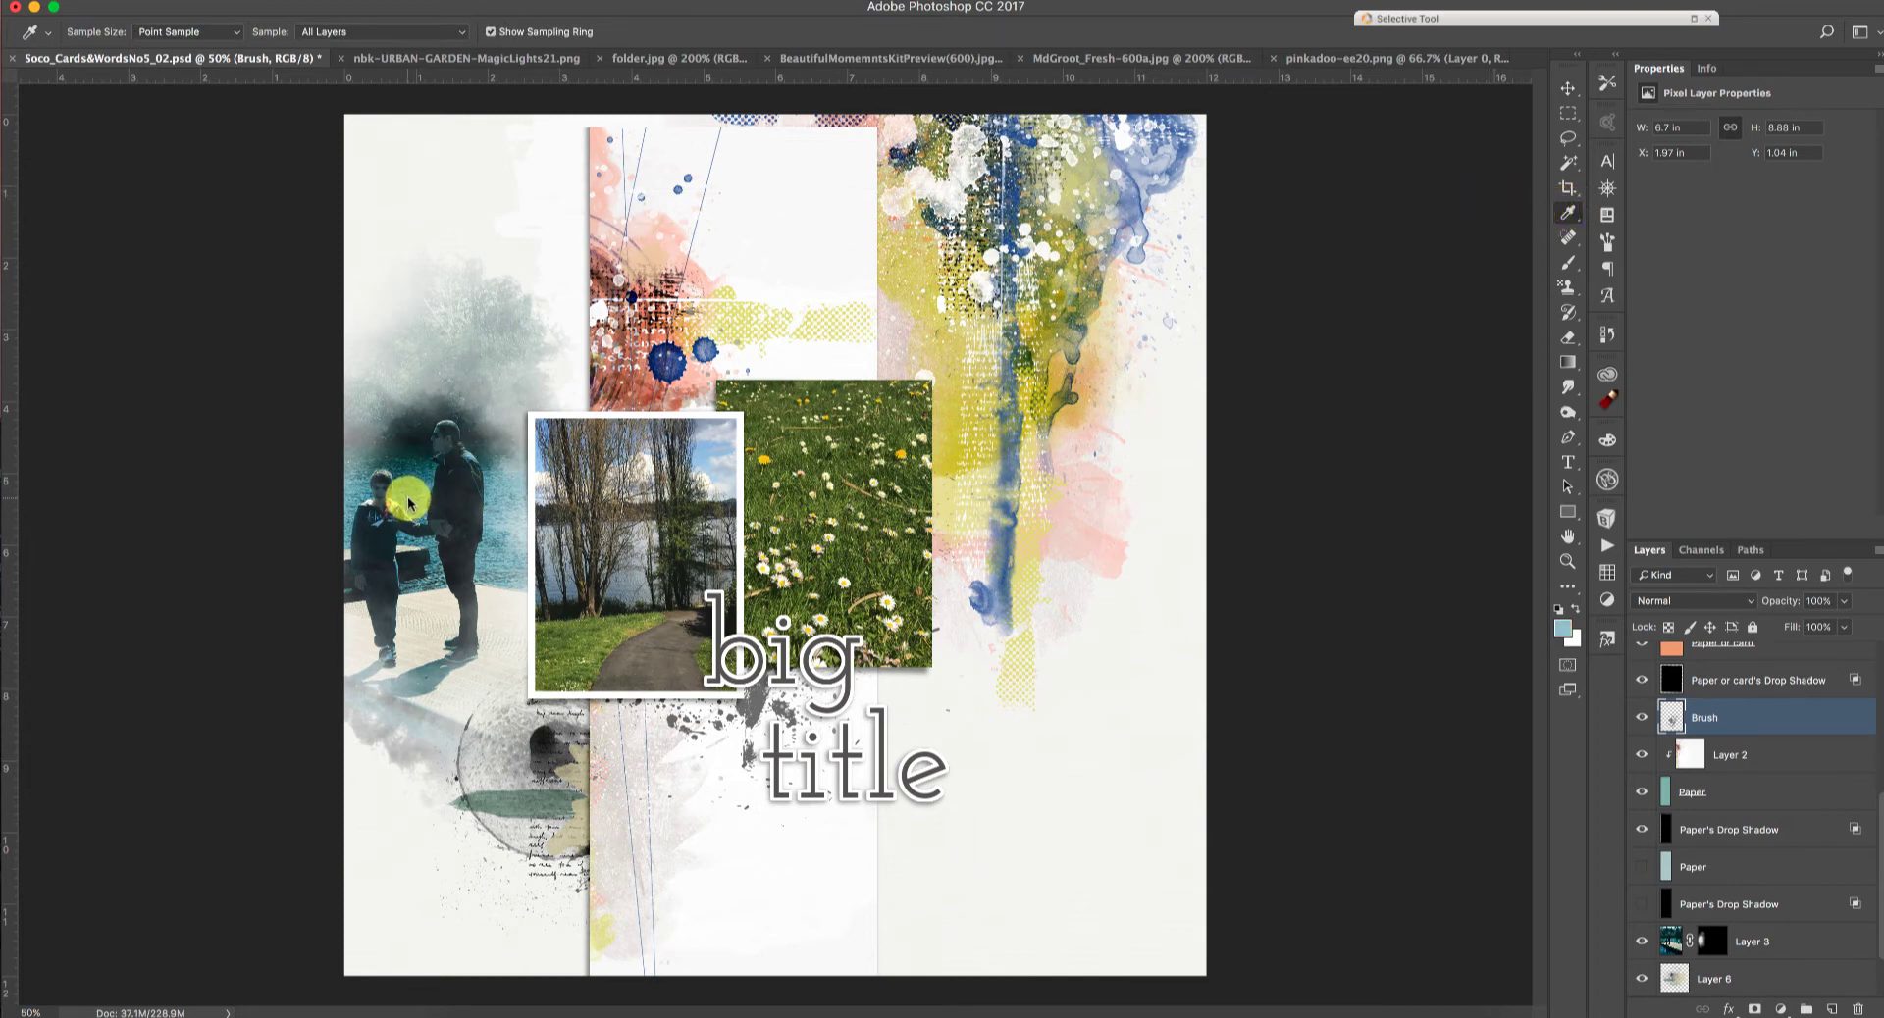
left_click(415, 506)
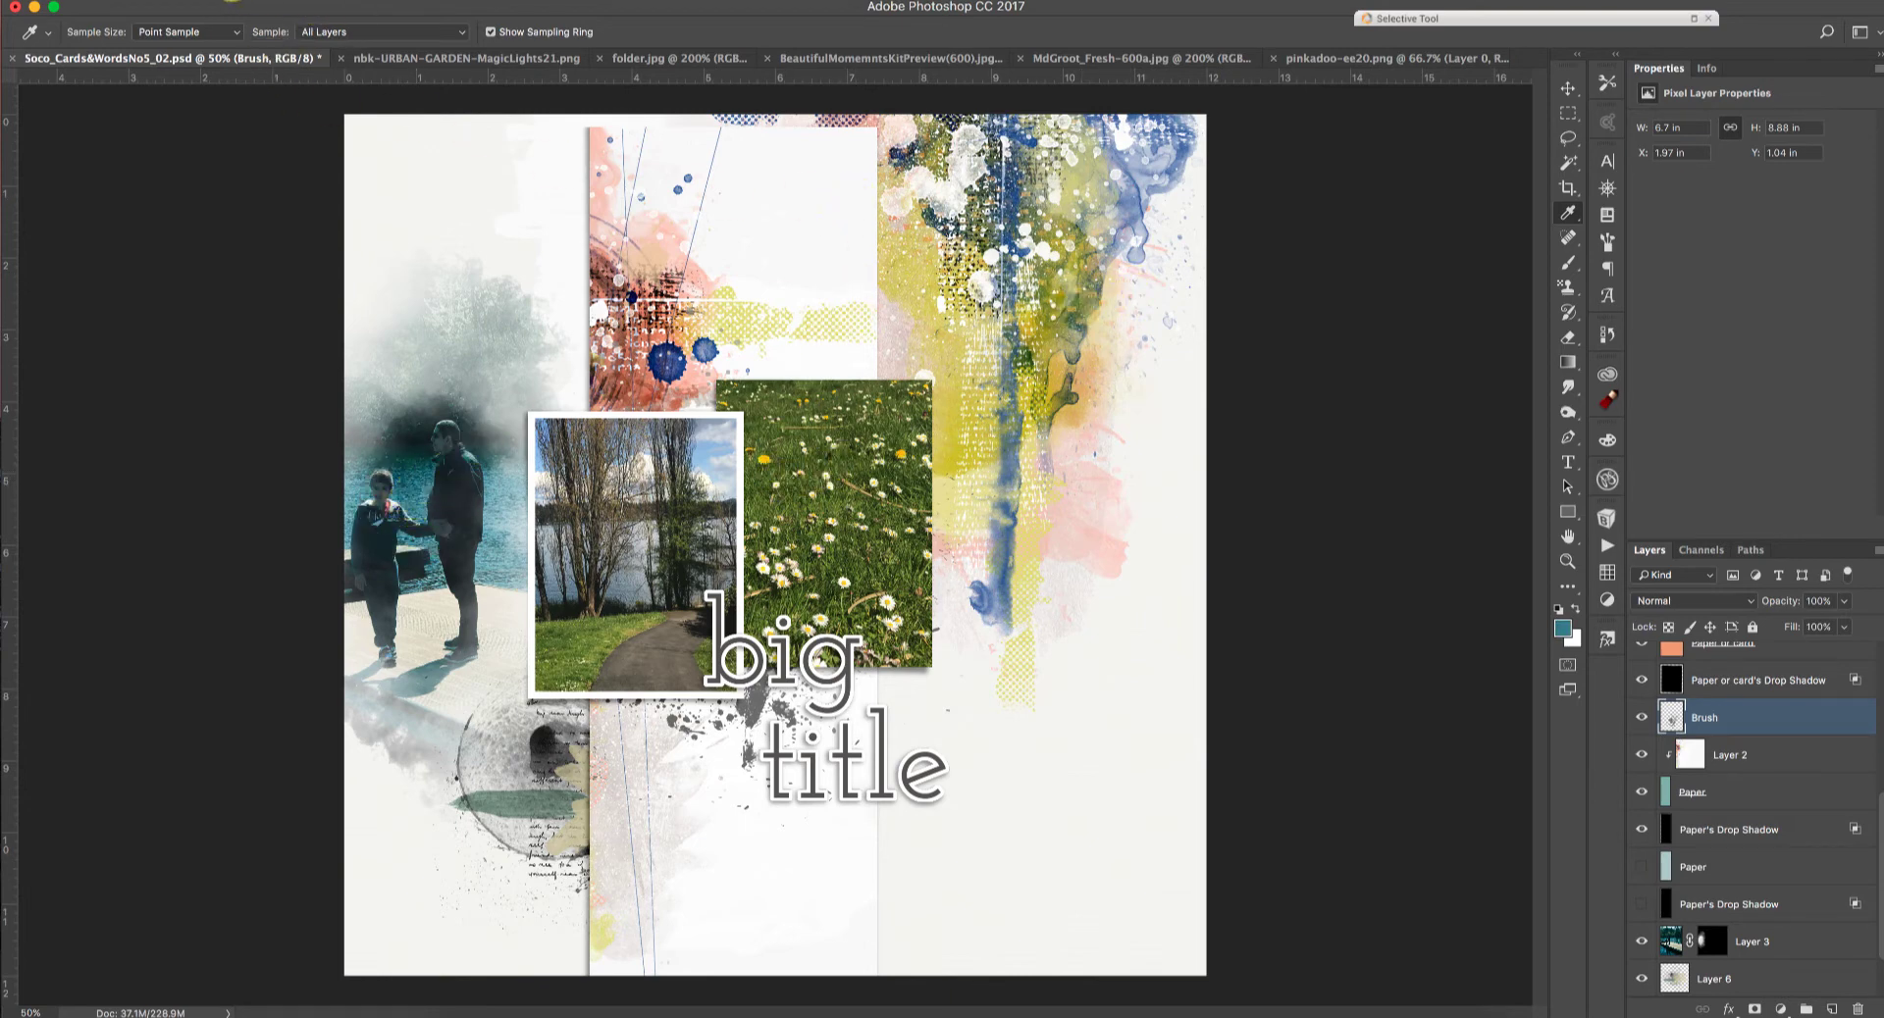
left_click(236, 2)
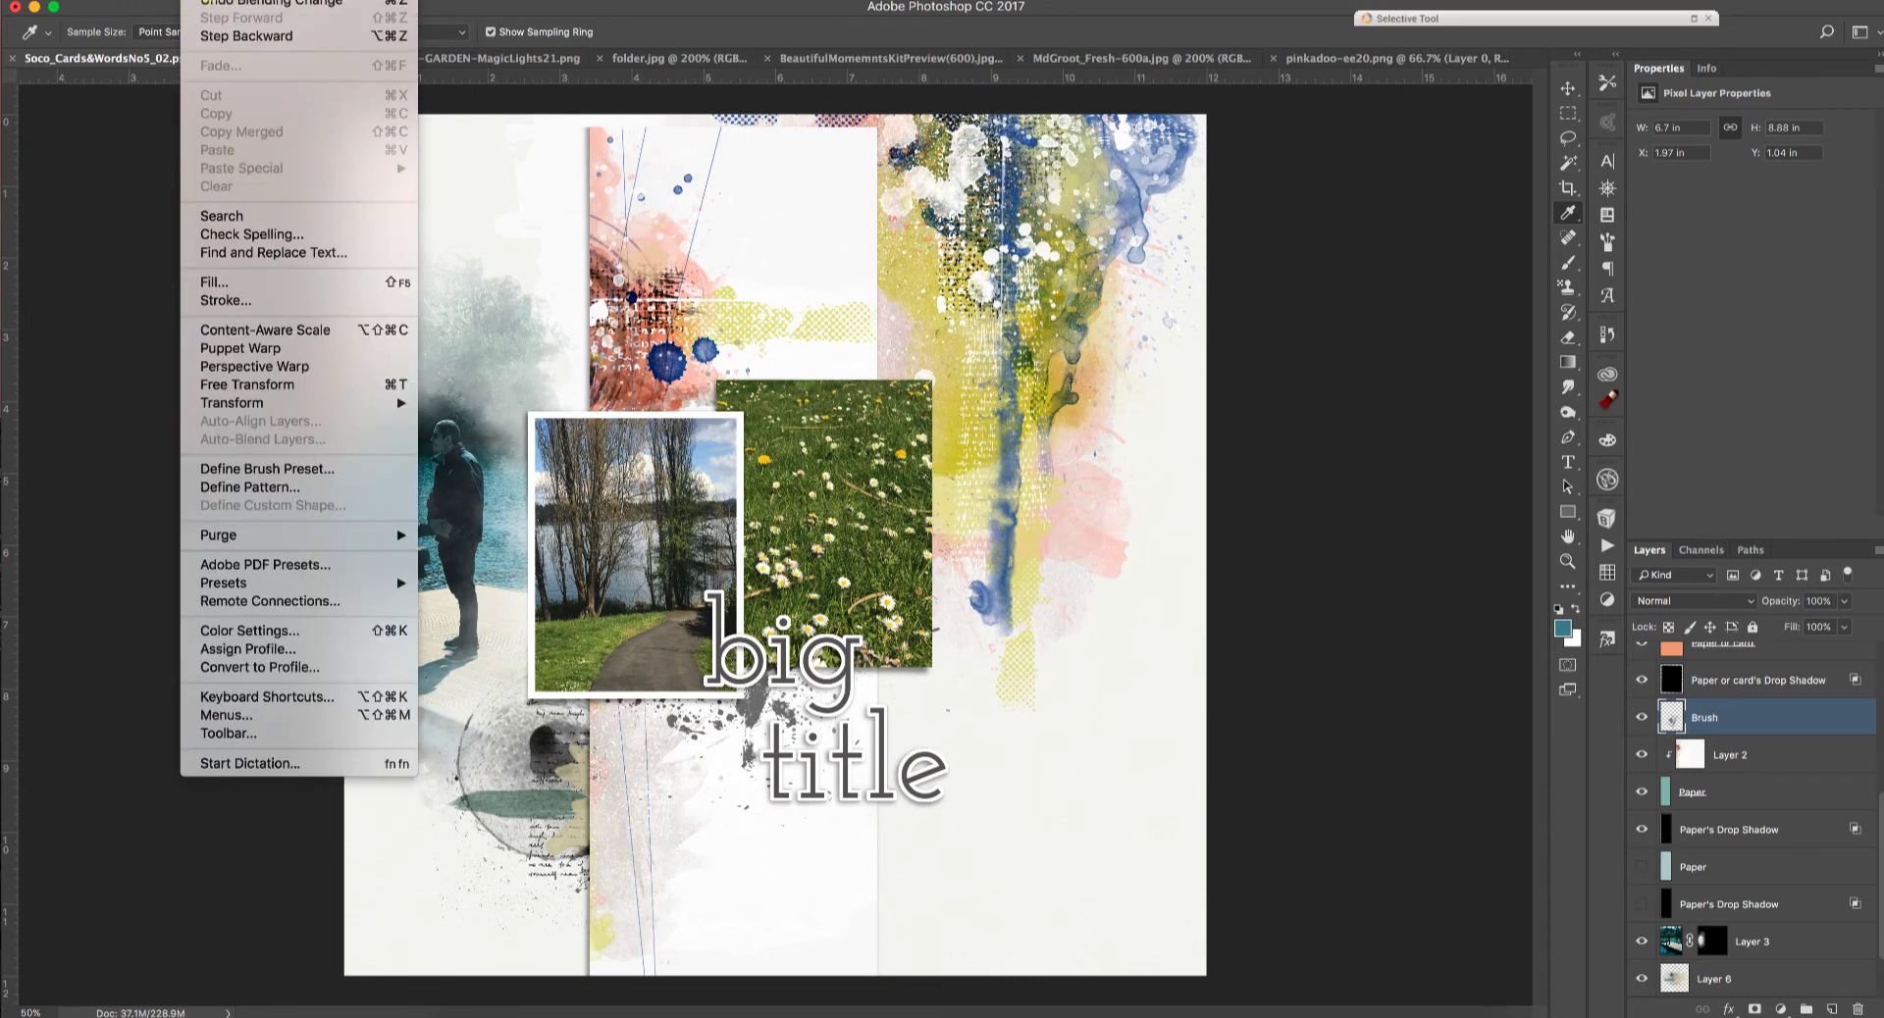
left_click(233, 281)
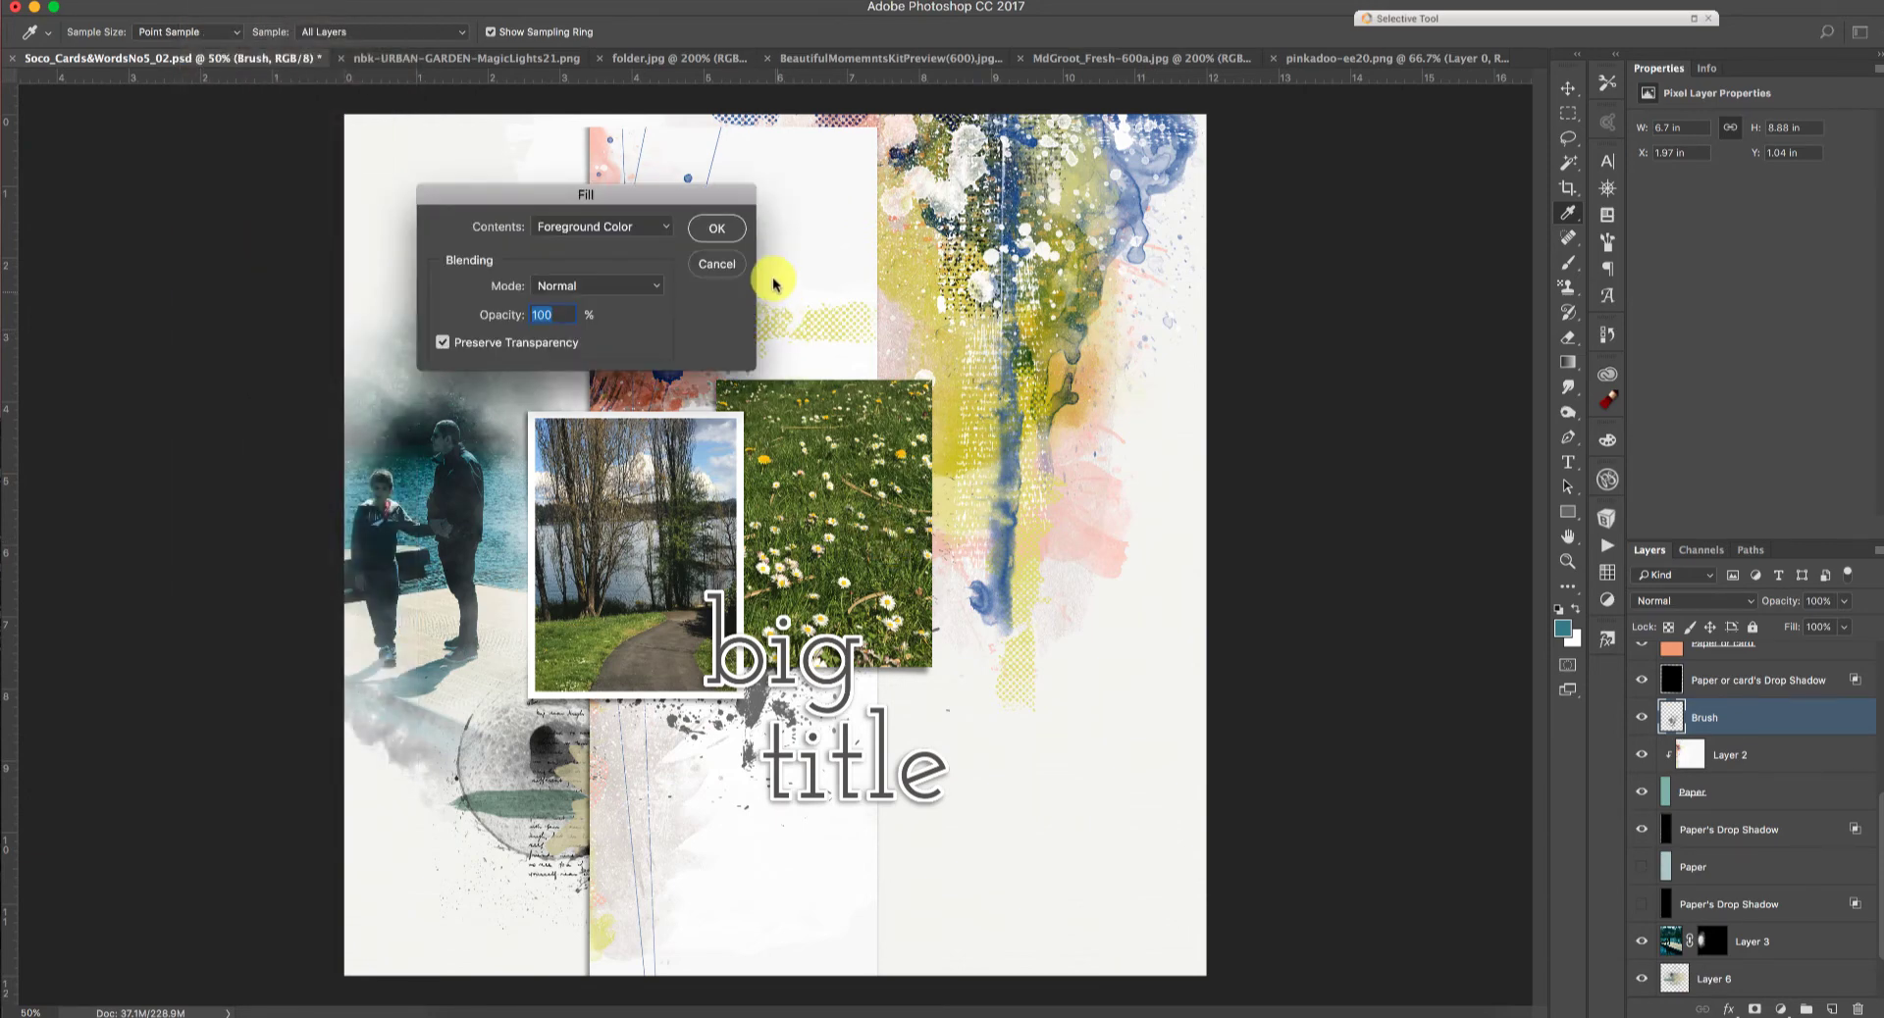
left_click(729, 230)
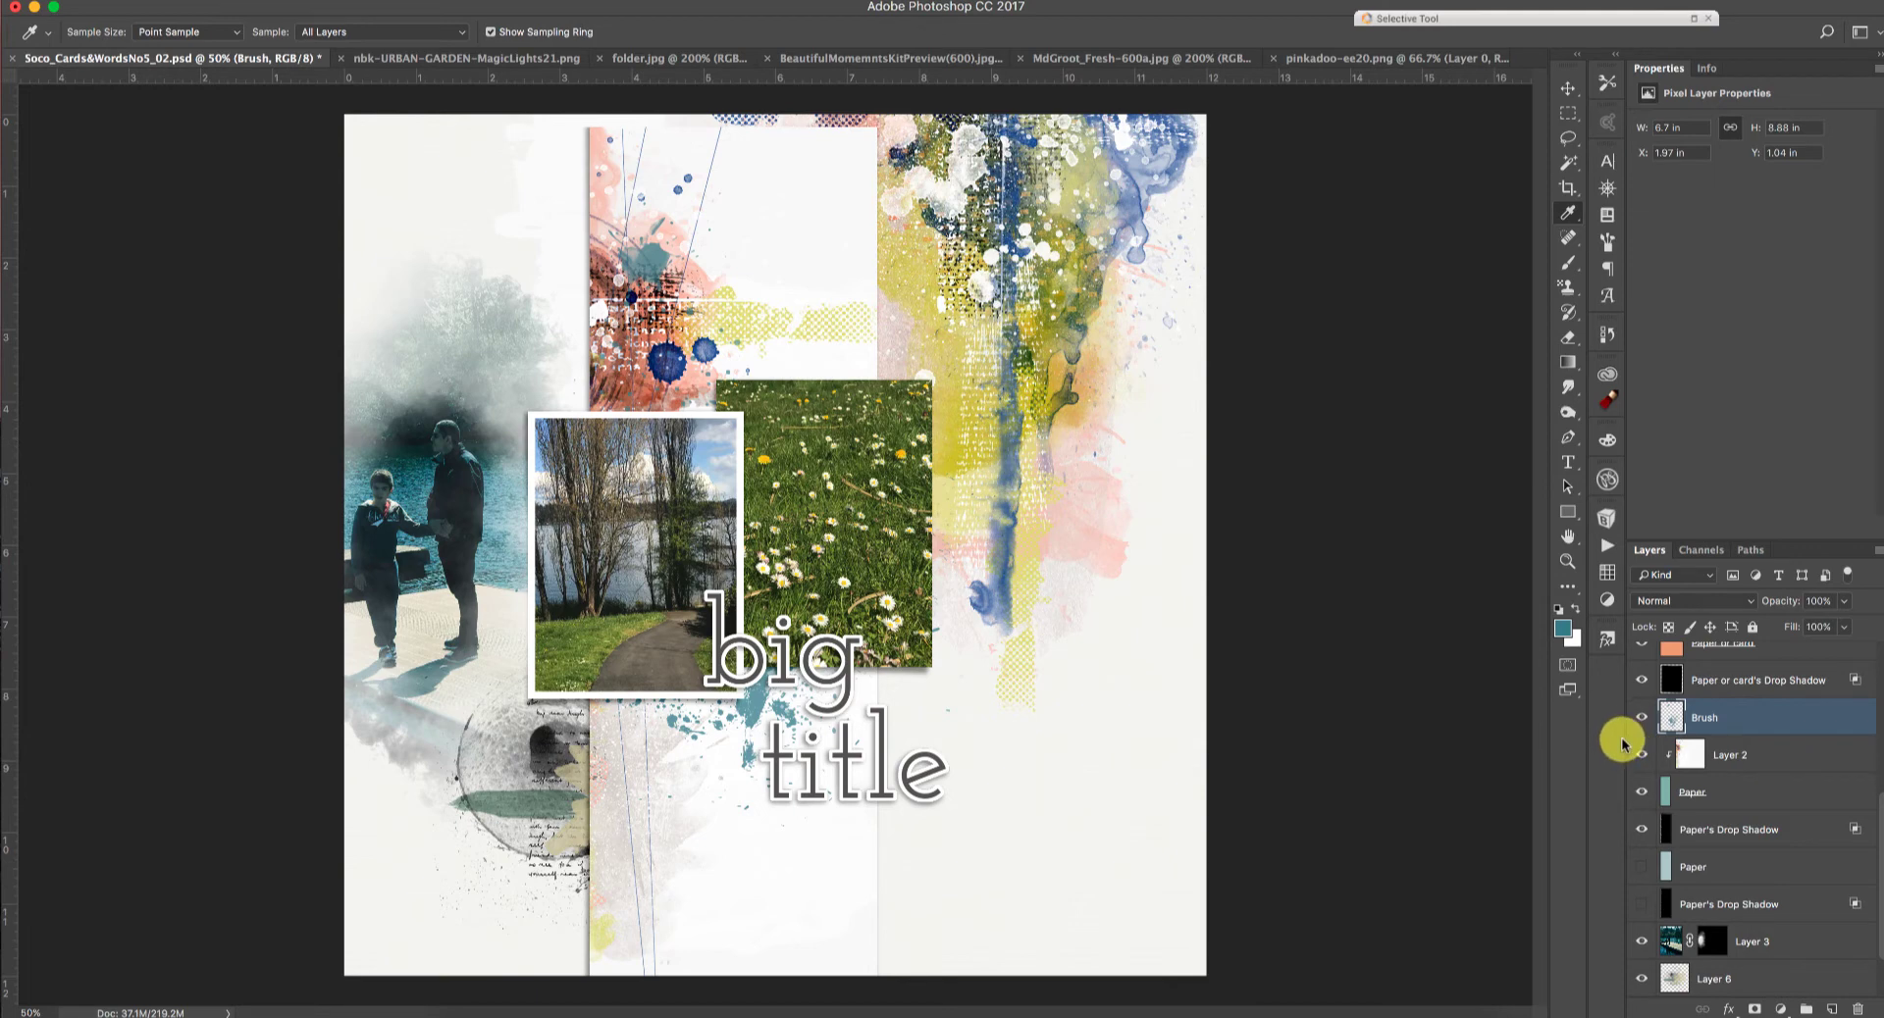
Step: Place the "Happiness is..." strip from pinkadoo-ee42.png above the tree photo, scaled to about 64% and with a drop shadow
left_click(1171, 1005)
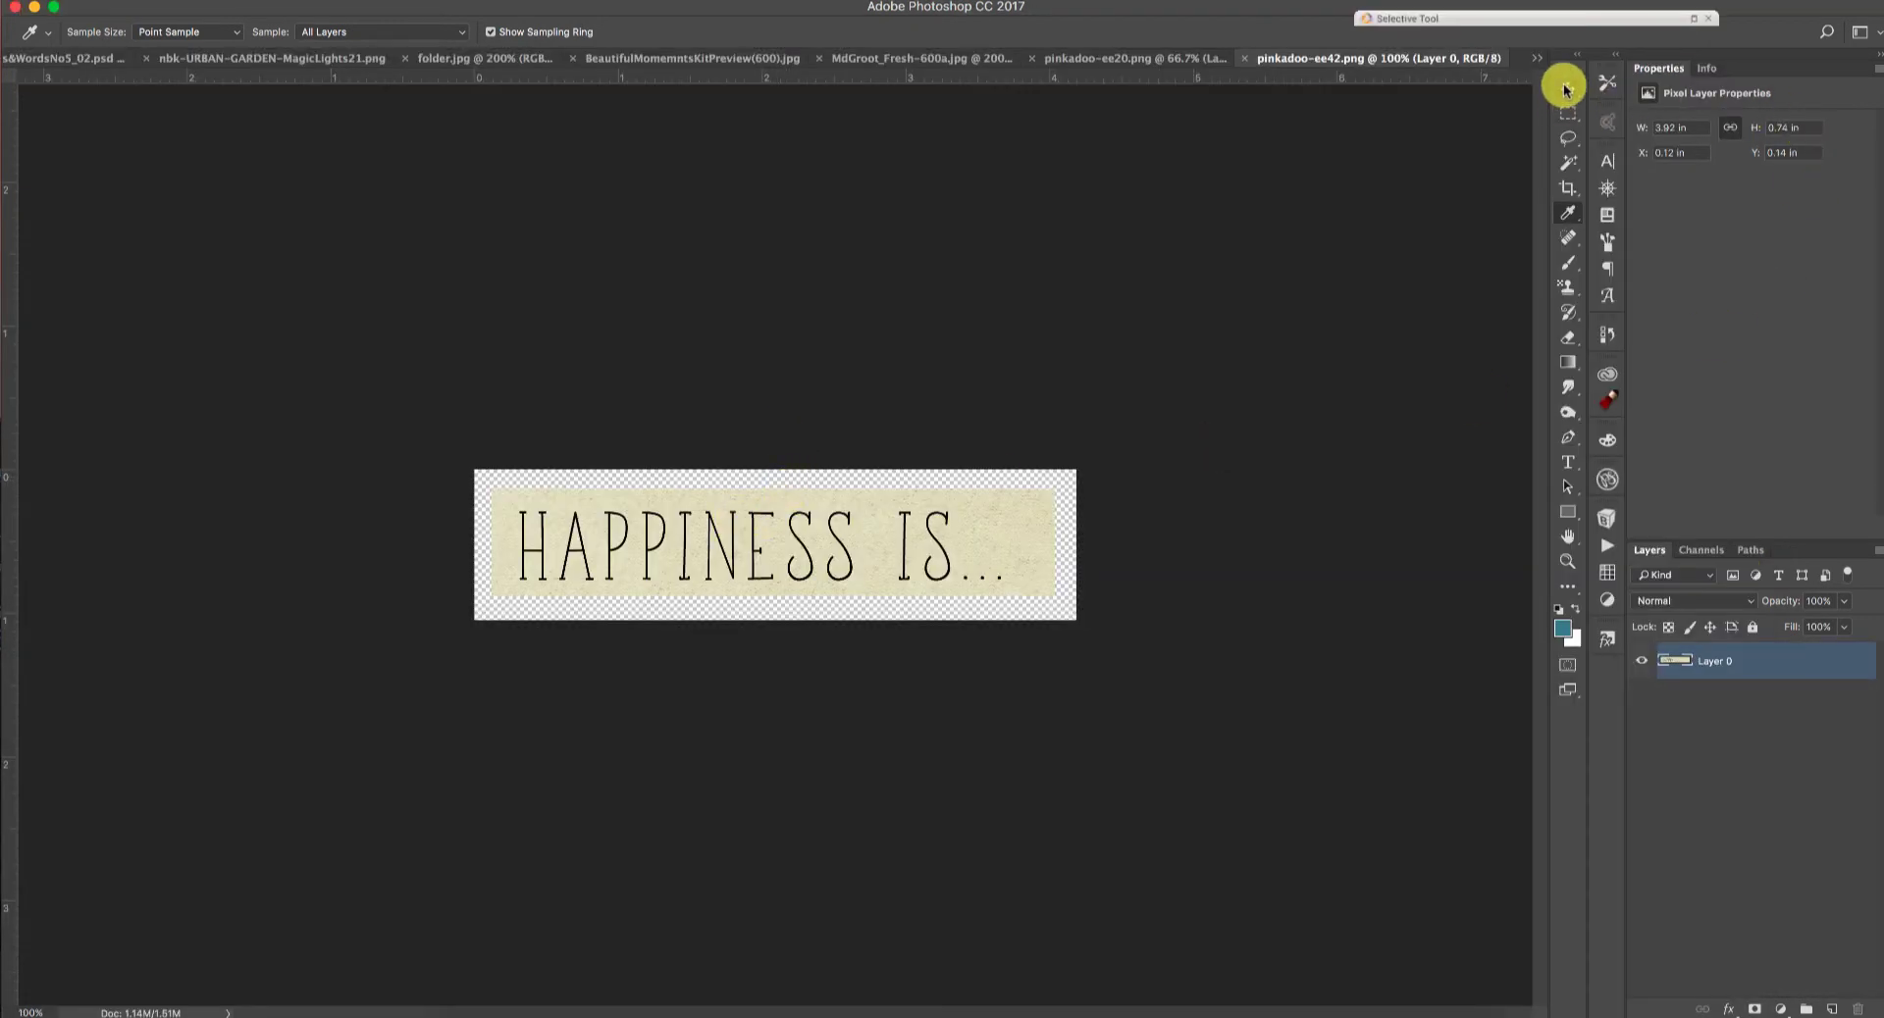
left_click(1567, 88)
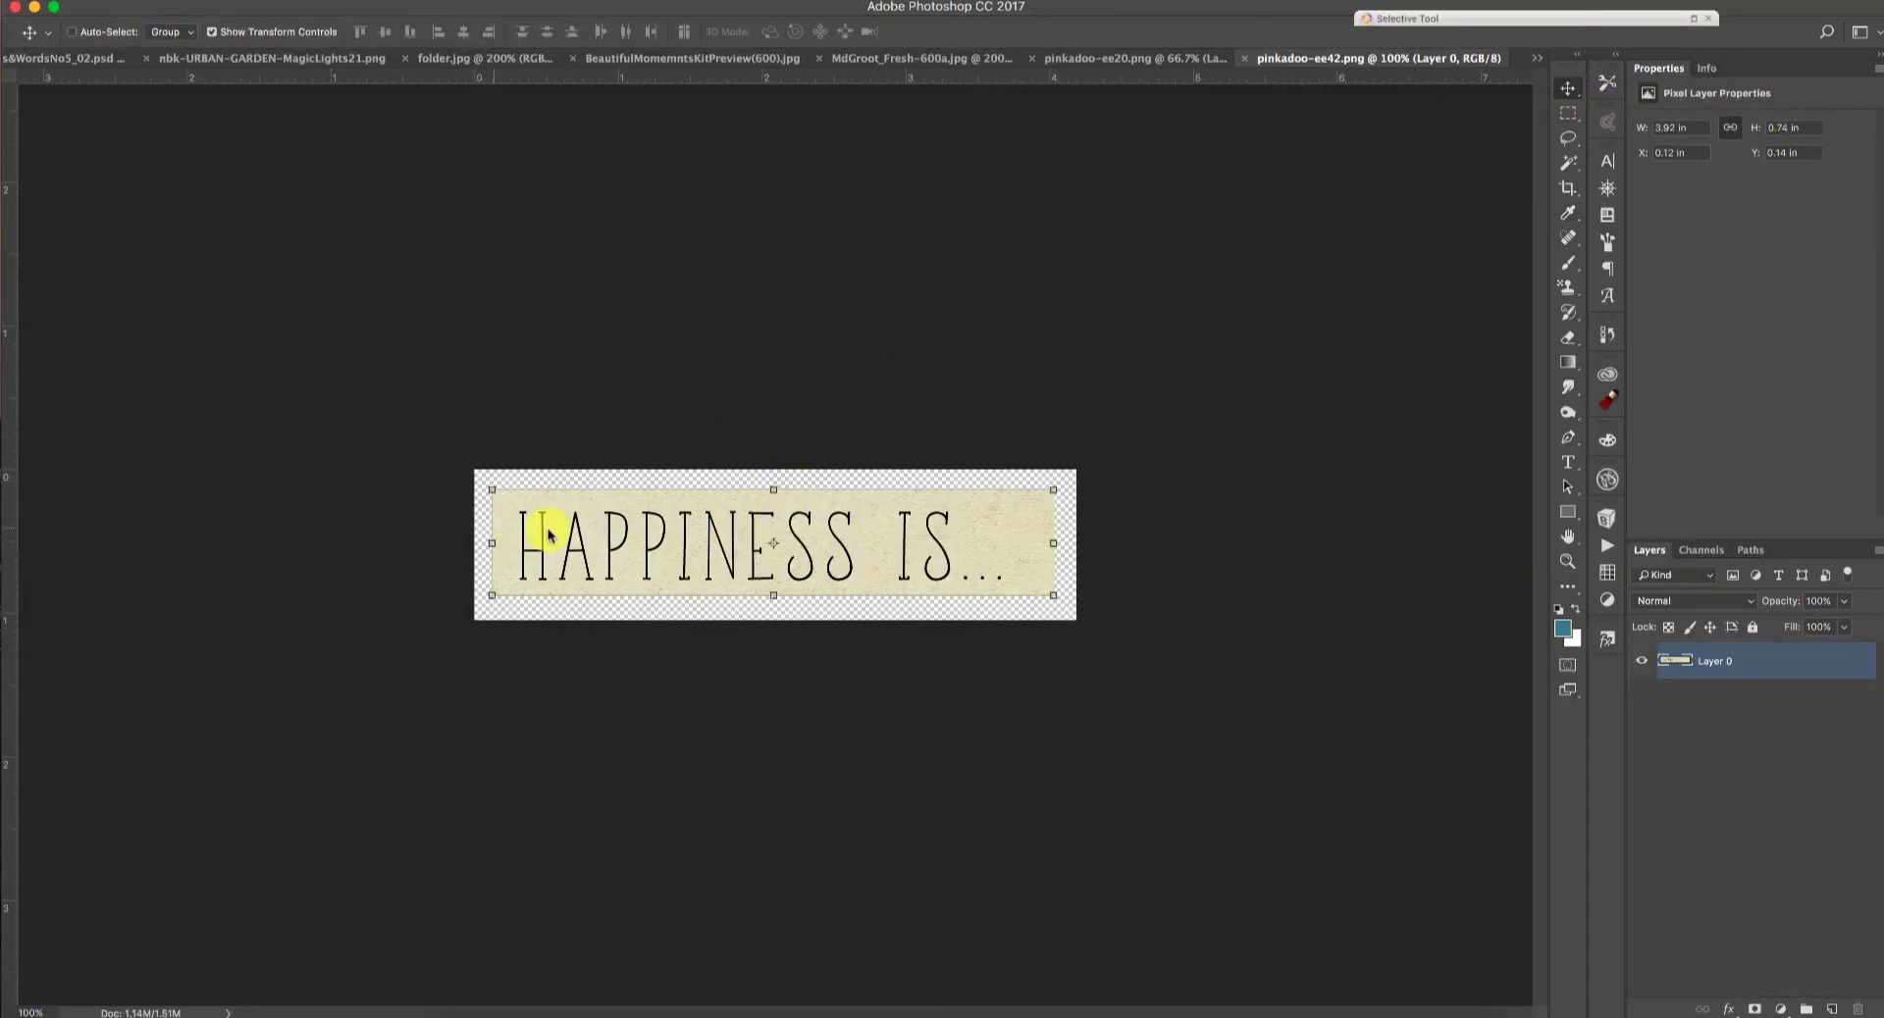
left_click_drag(547, 534, 602, 280)
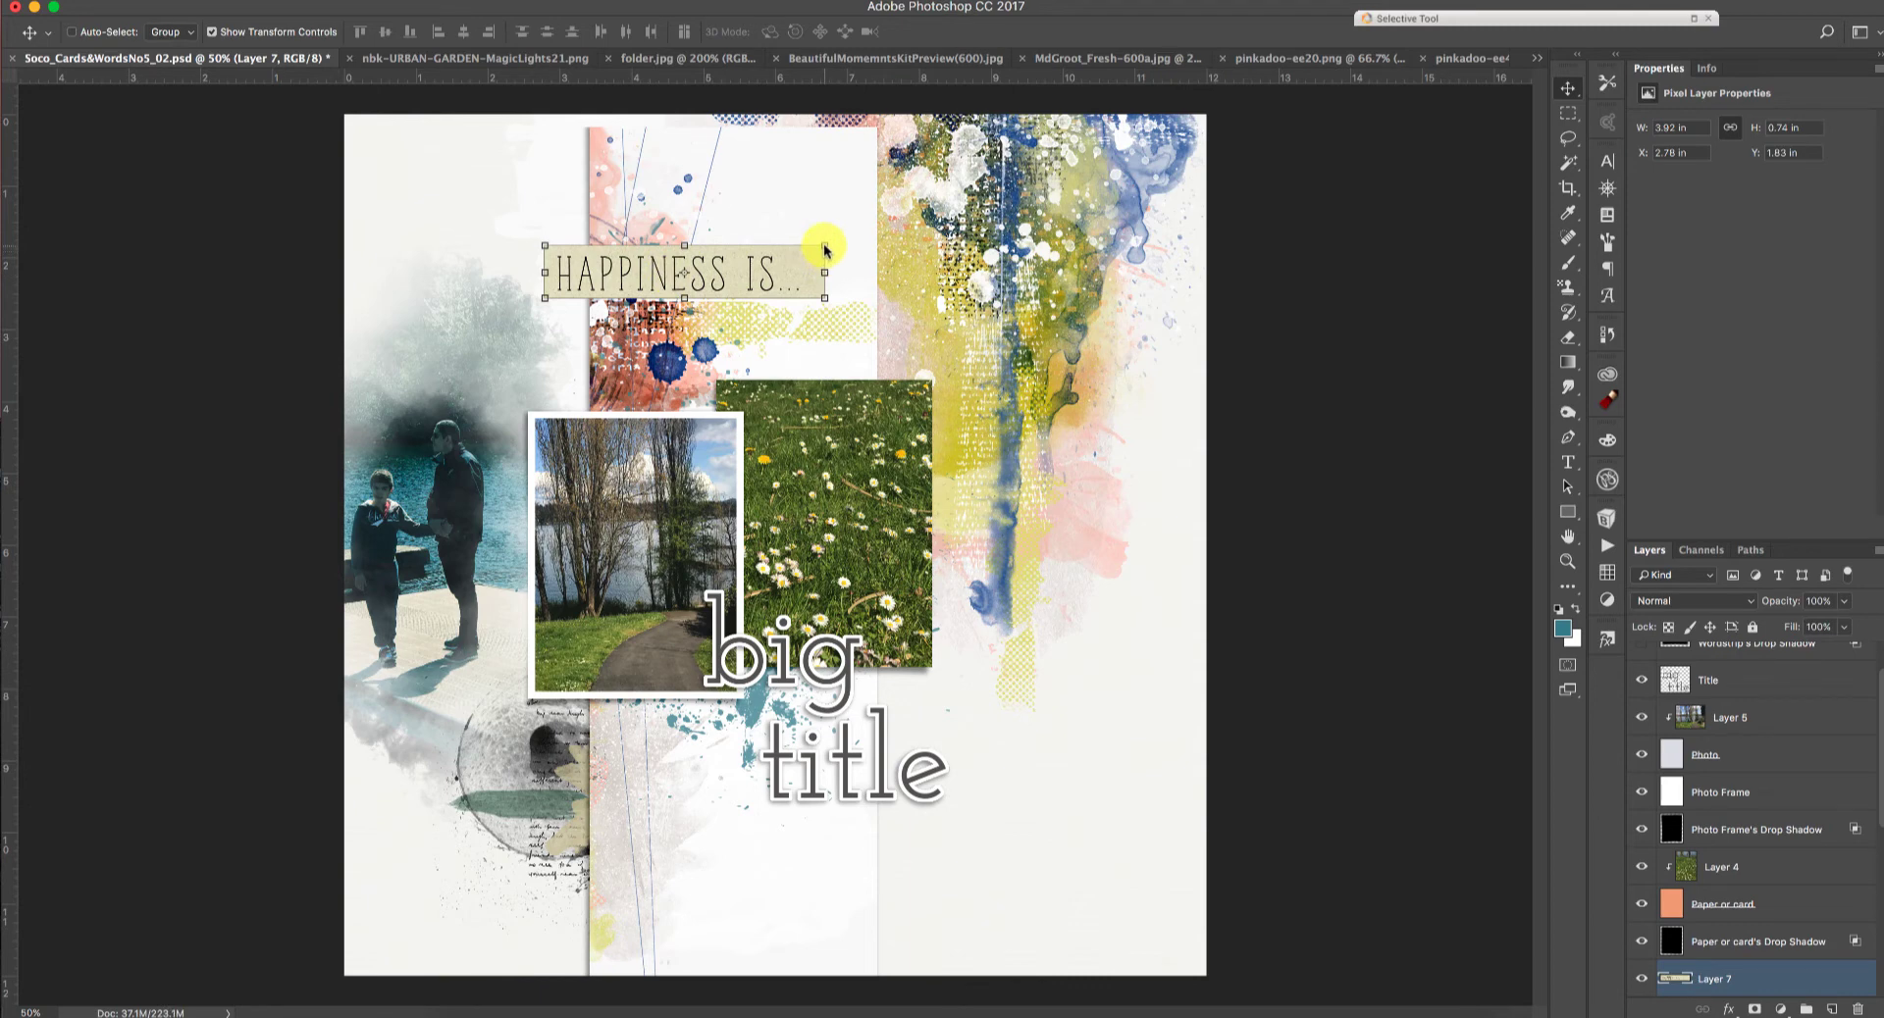
left_click_drag(825, 247, 684, 280)
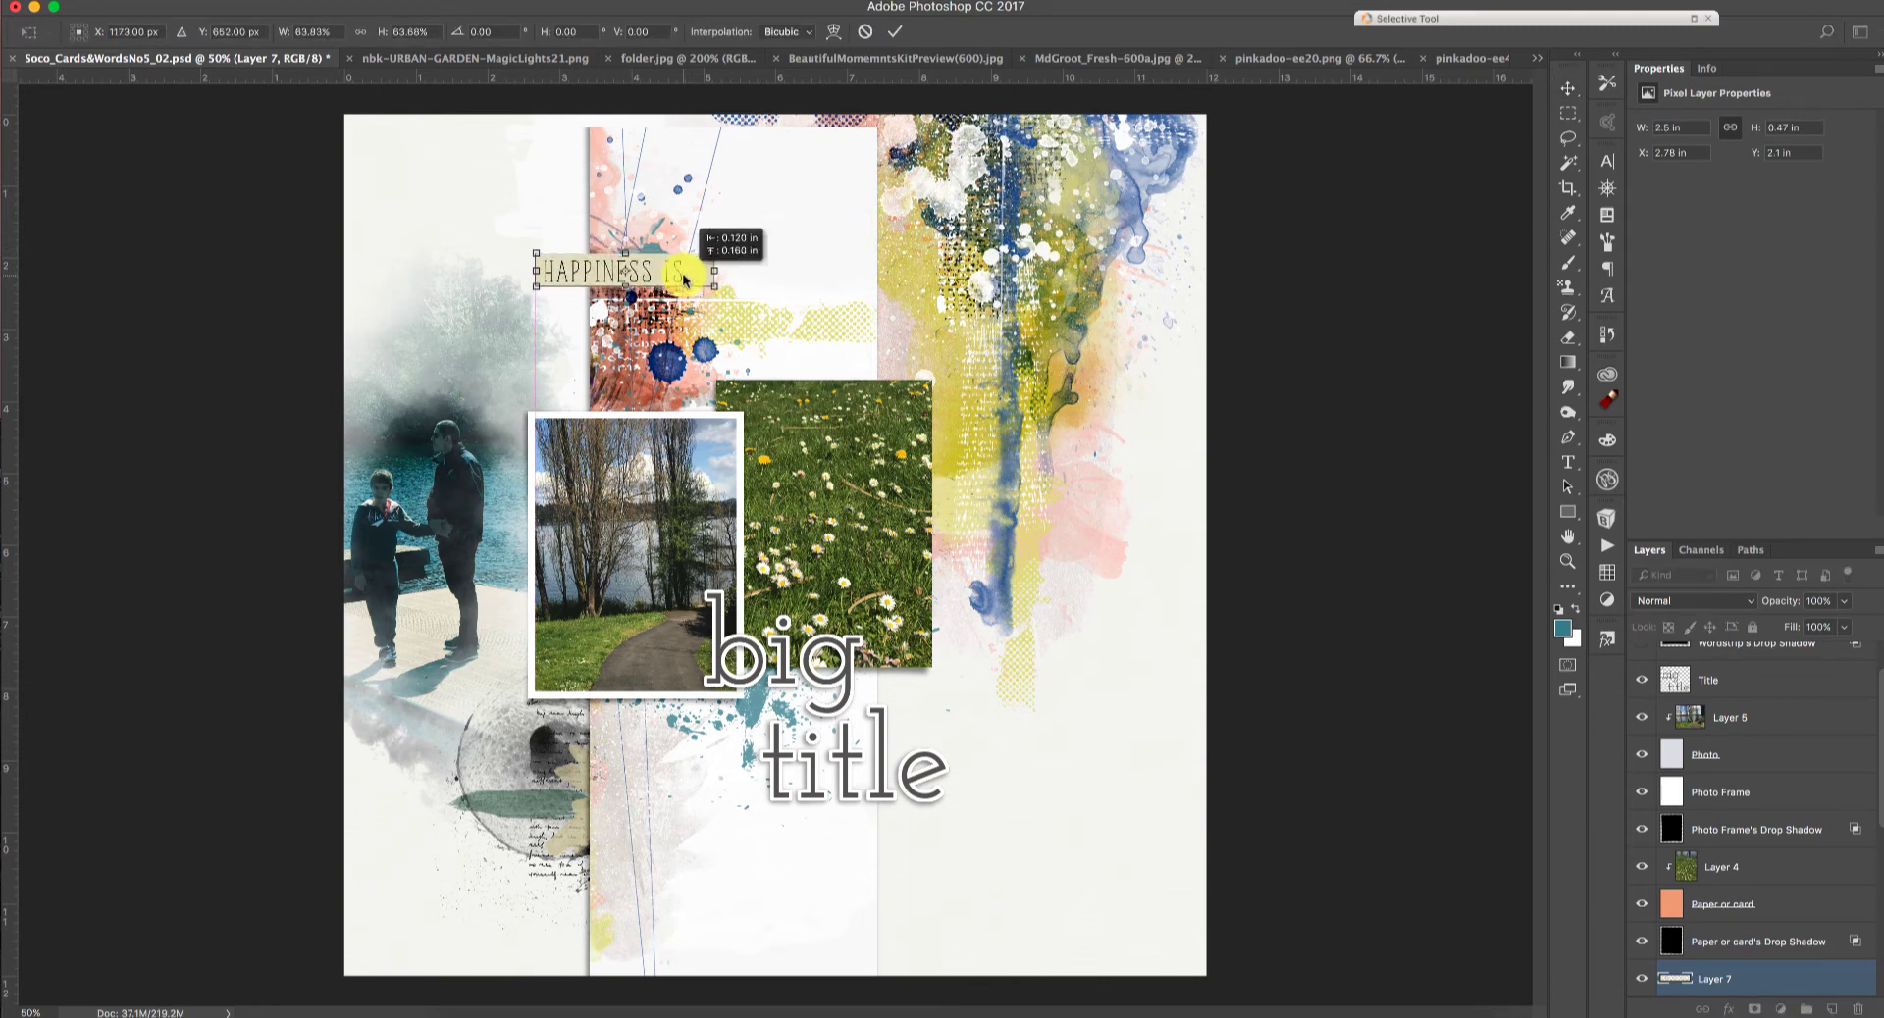
left_click(895, 32)
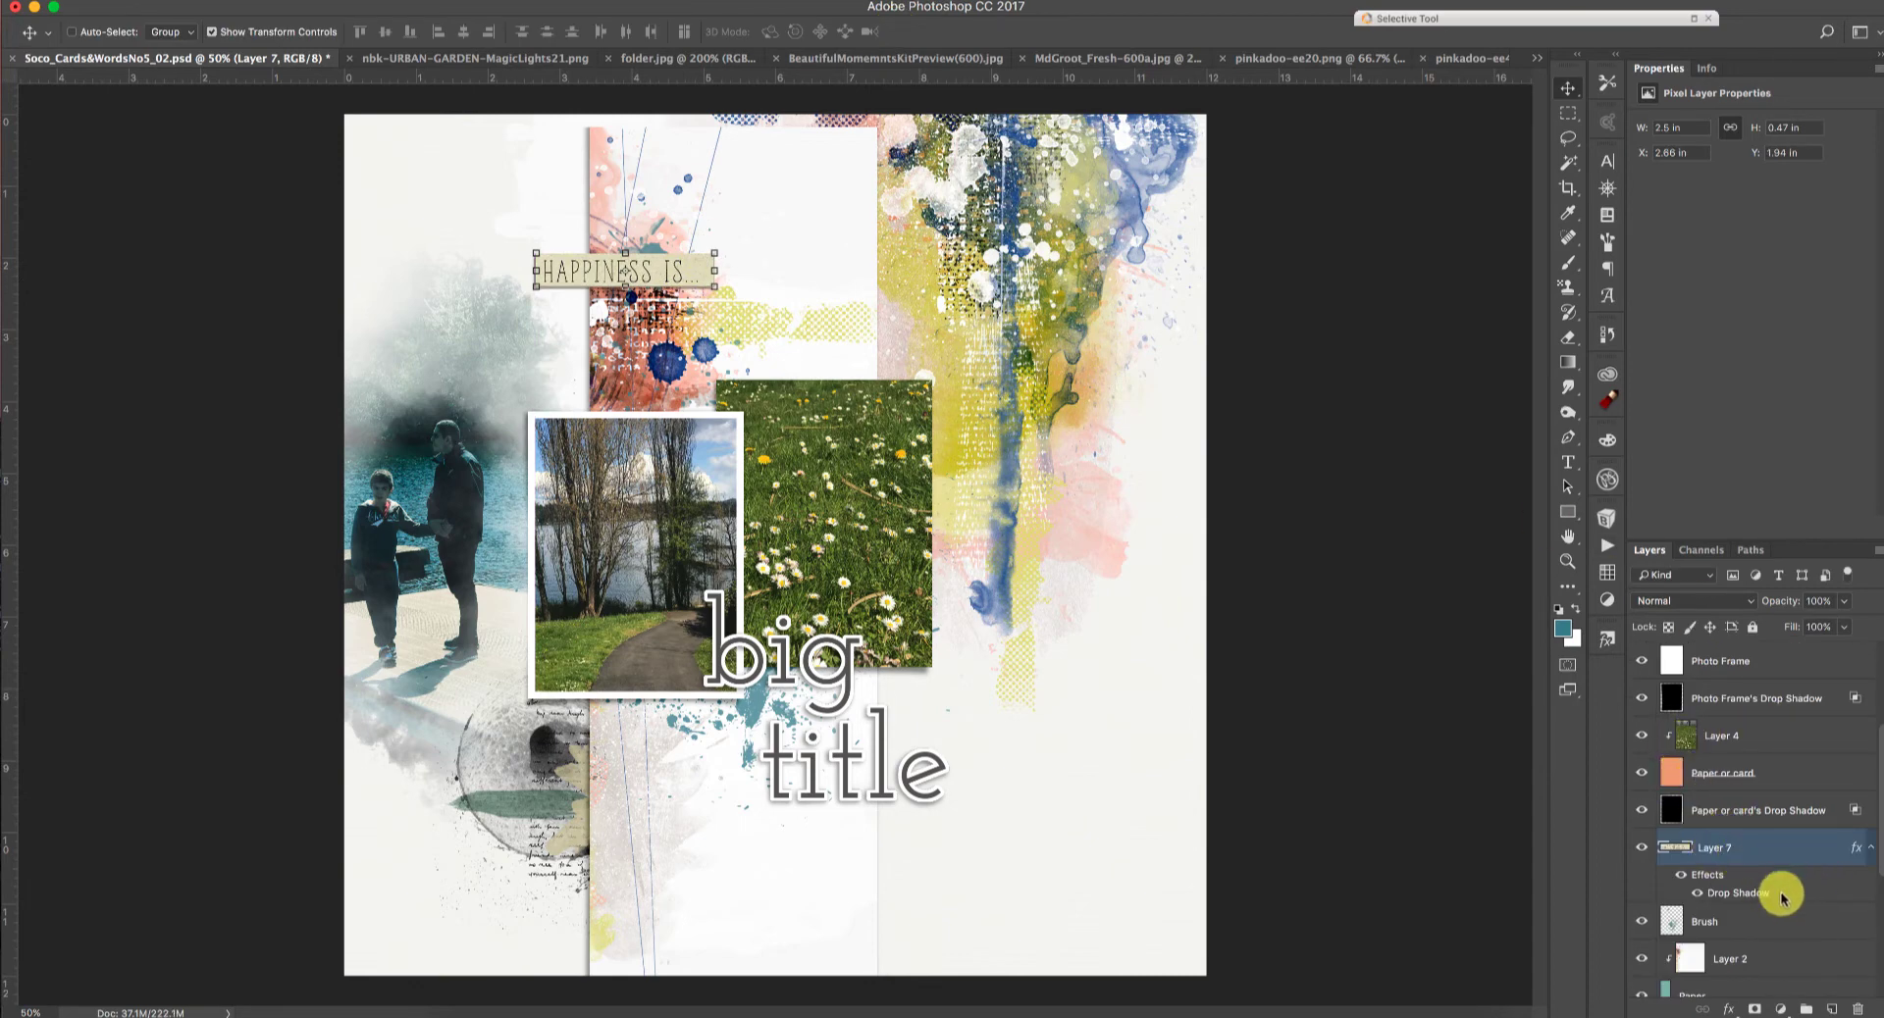
right_click(1816, 882)
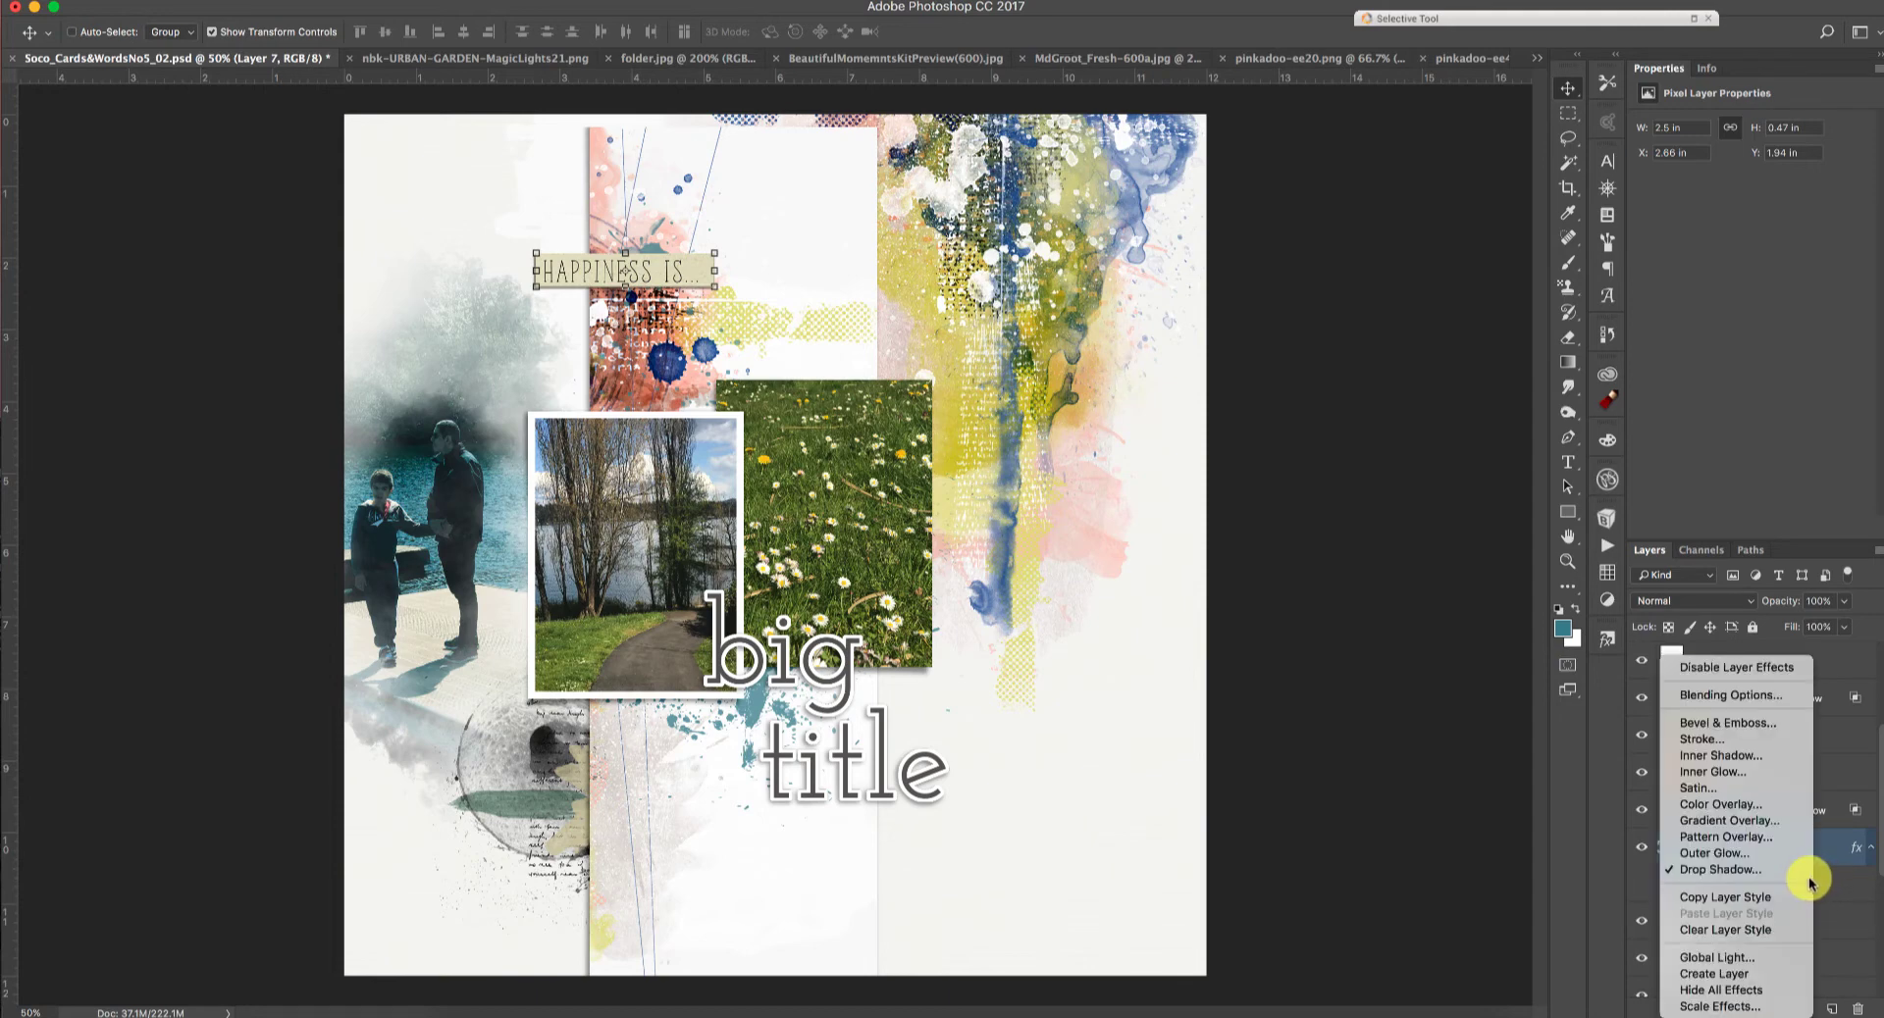
left_click(1742, 931)
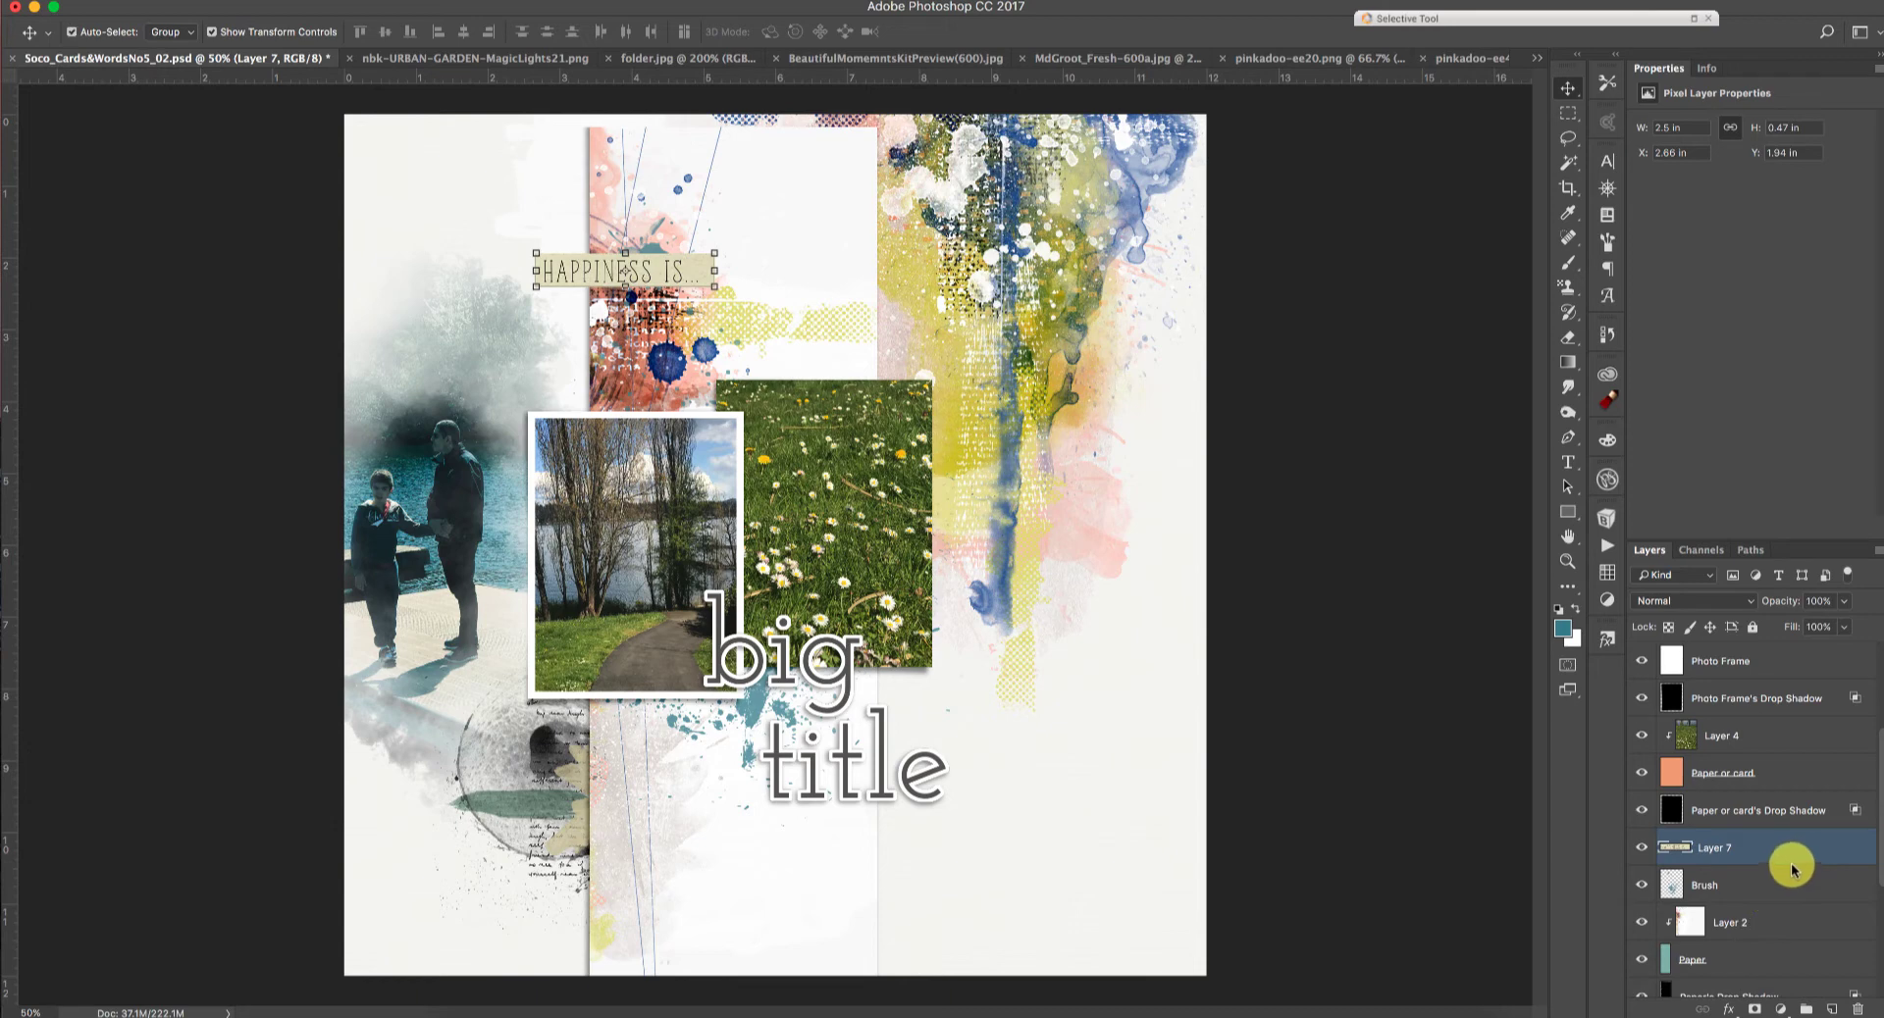
key("ctrl+z")
Step: Separate the "Happiness is..." strip's drop shadow onto its own layer and reshape its lower edge with the Smudge tool at 19% strength
right_click(1818, 887)
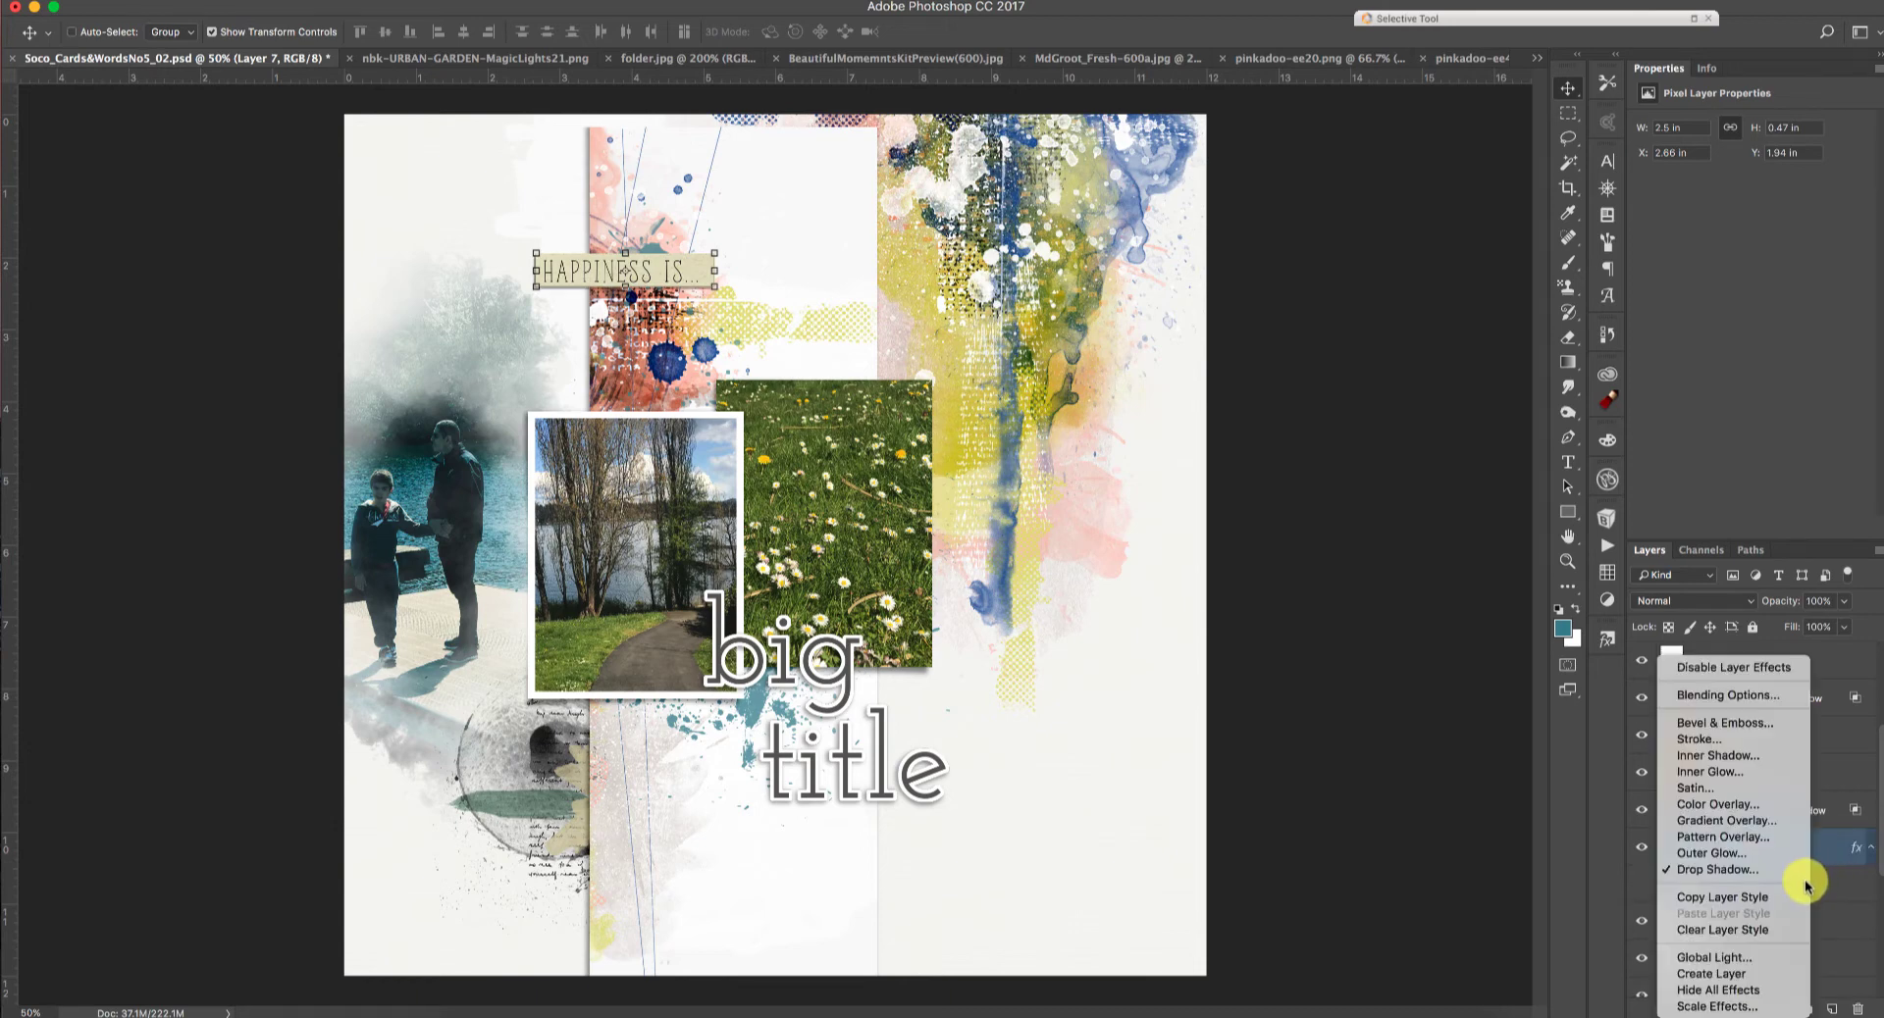
left_click(1805, 960)
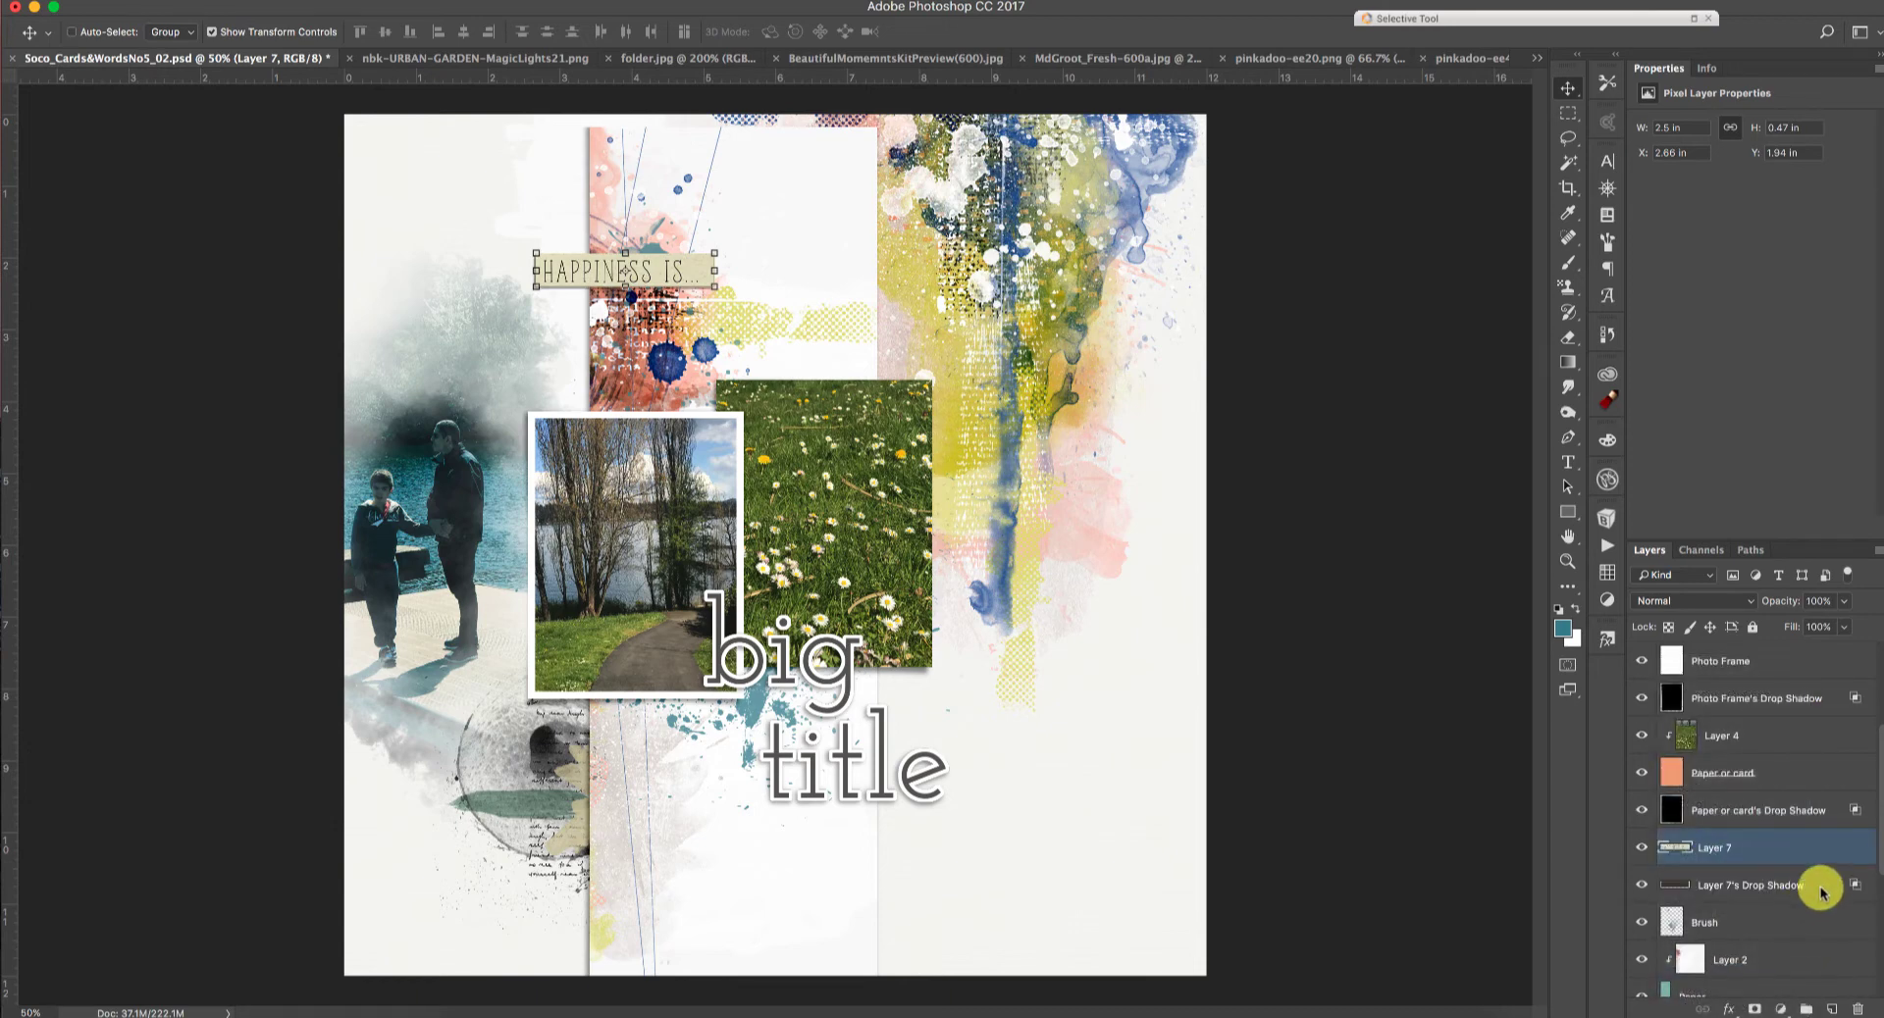
left_click(1739, 885)
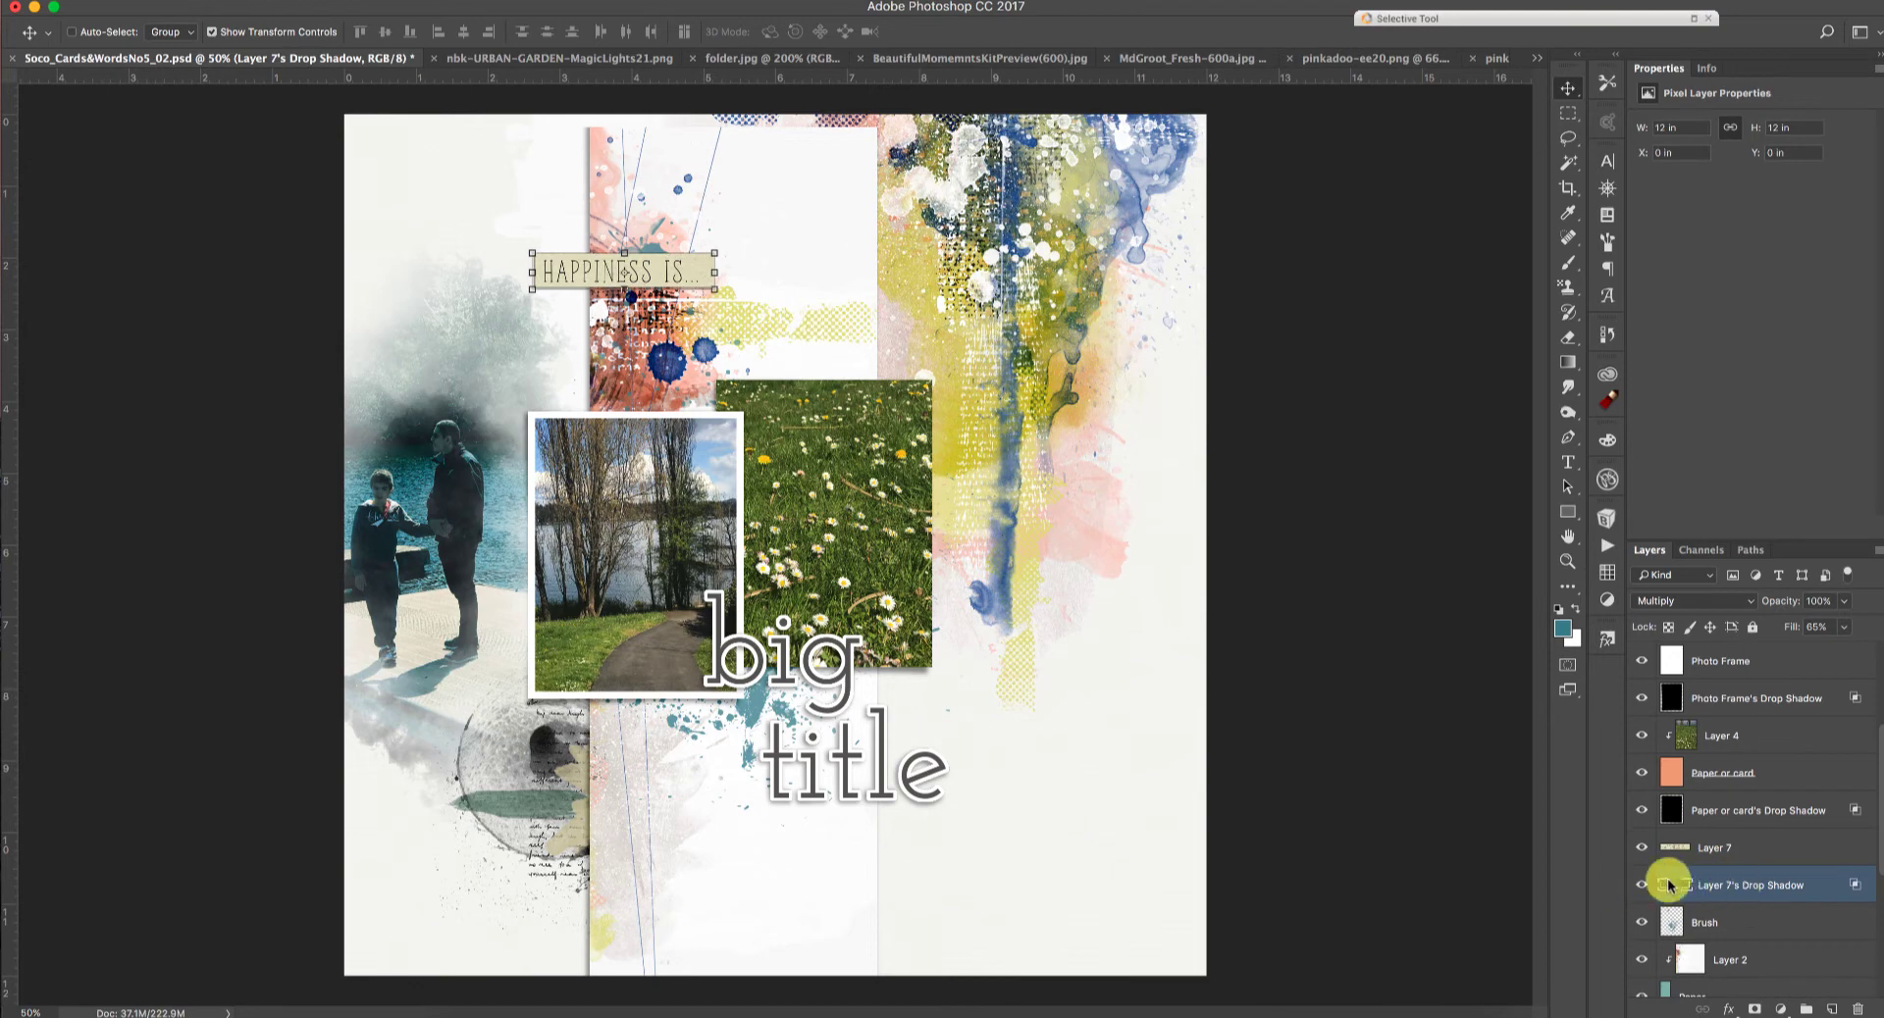
left_click(1568, 391)
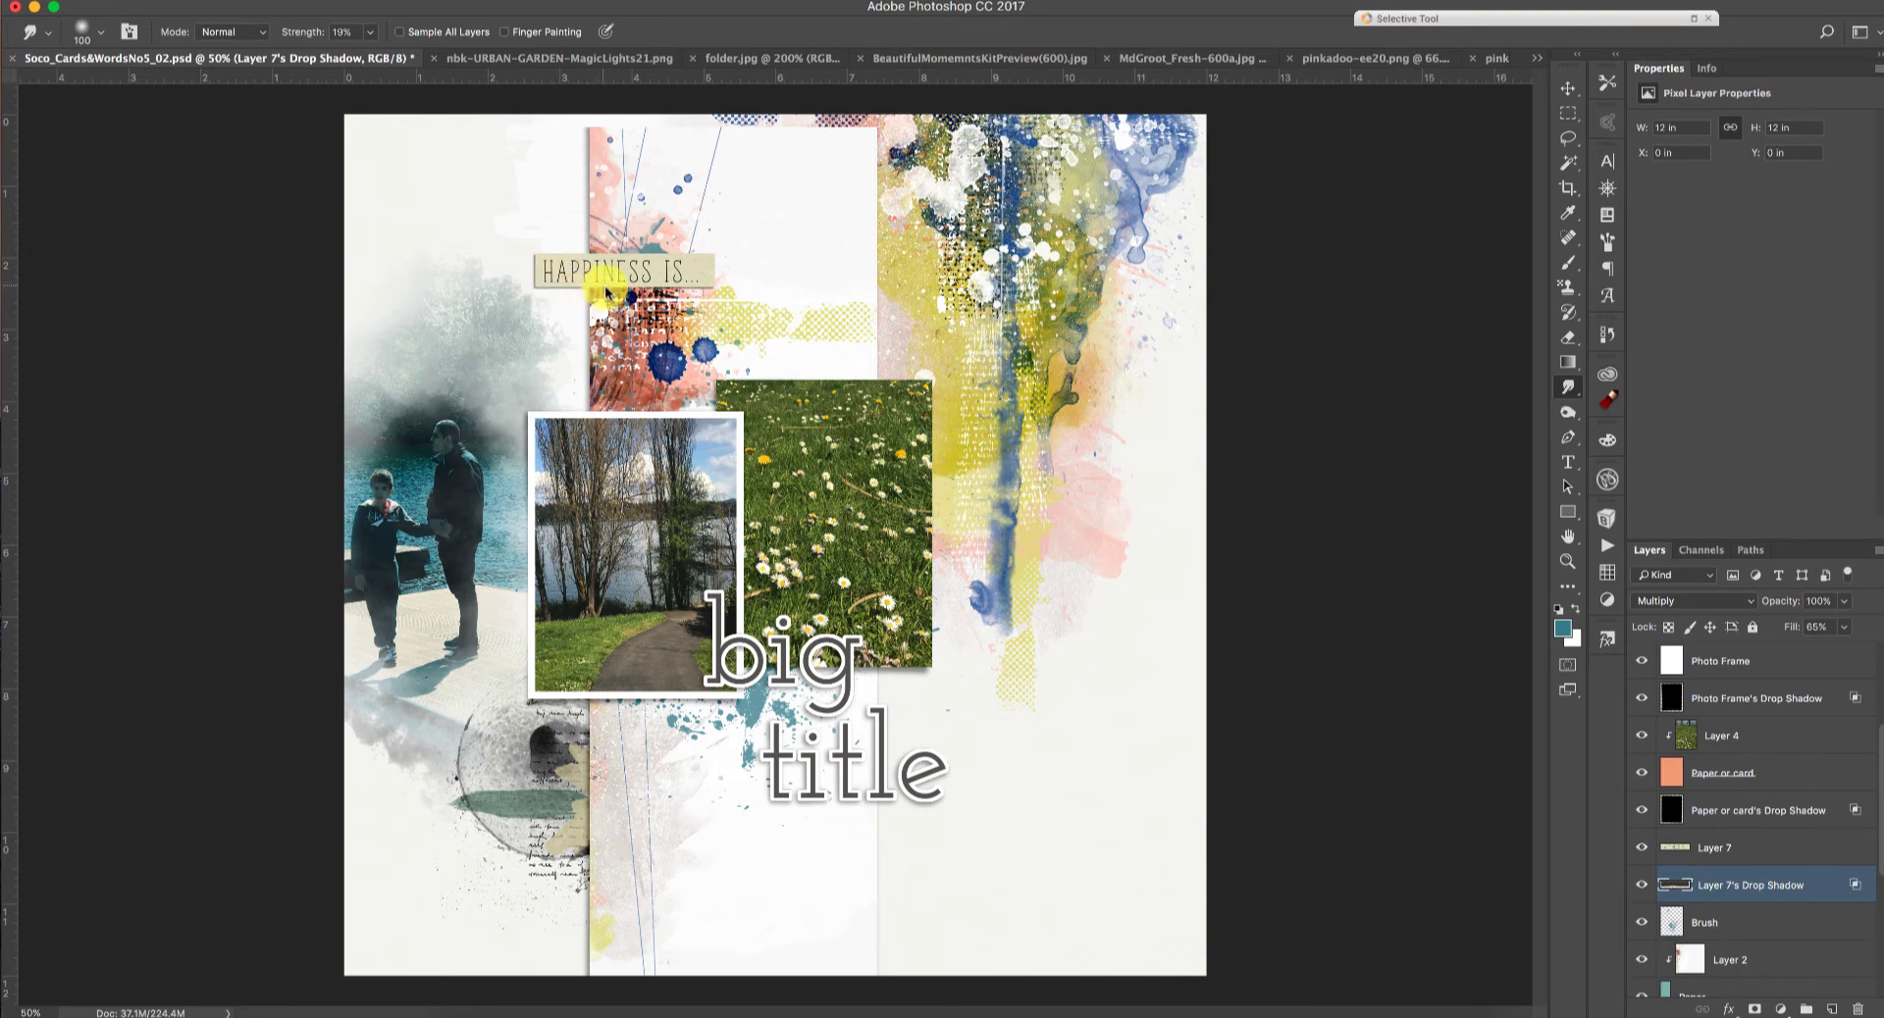
mouse_move(606, 291)
left_mouse_down()
mouse_move(689, 284)
mouse_move(635, 285)
left_mouse_up()
key("super+z")
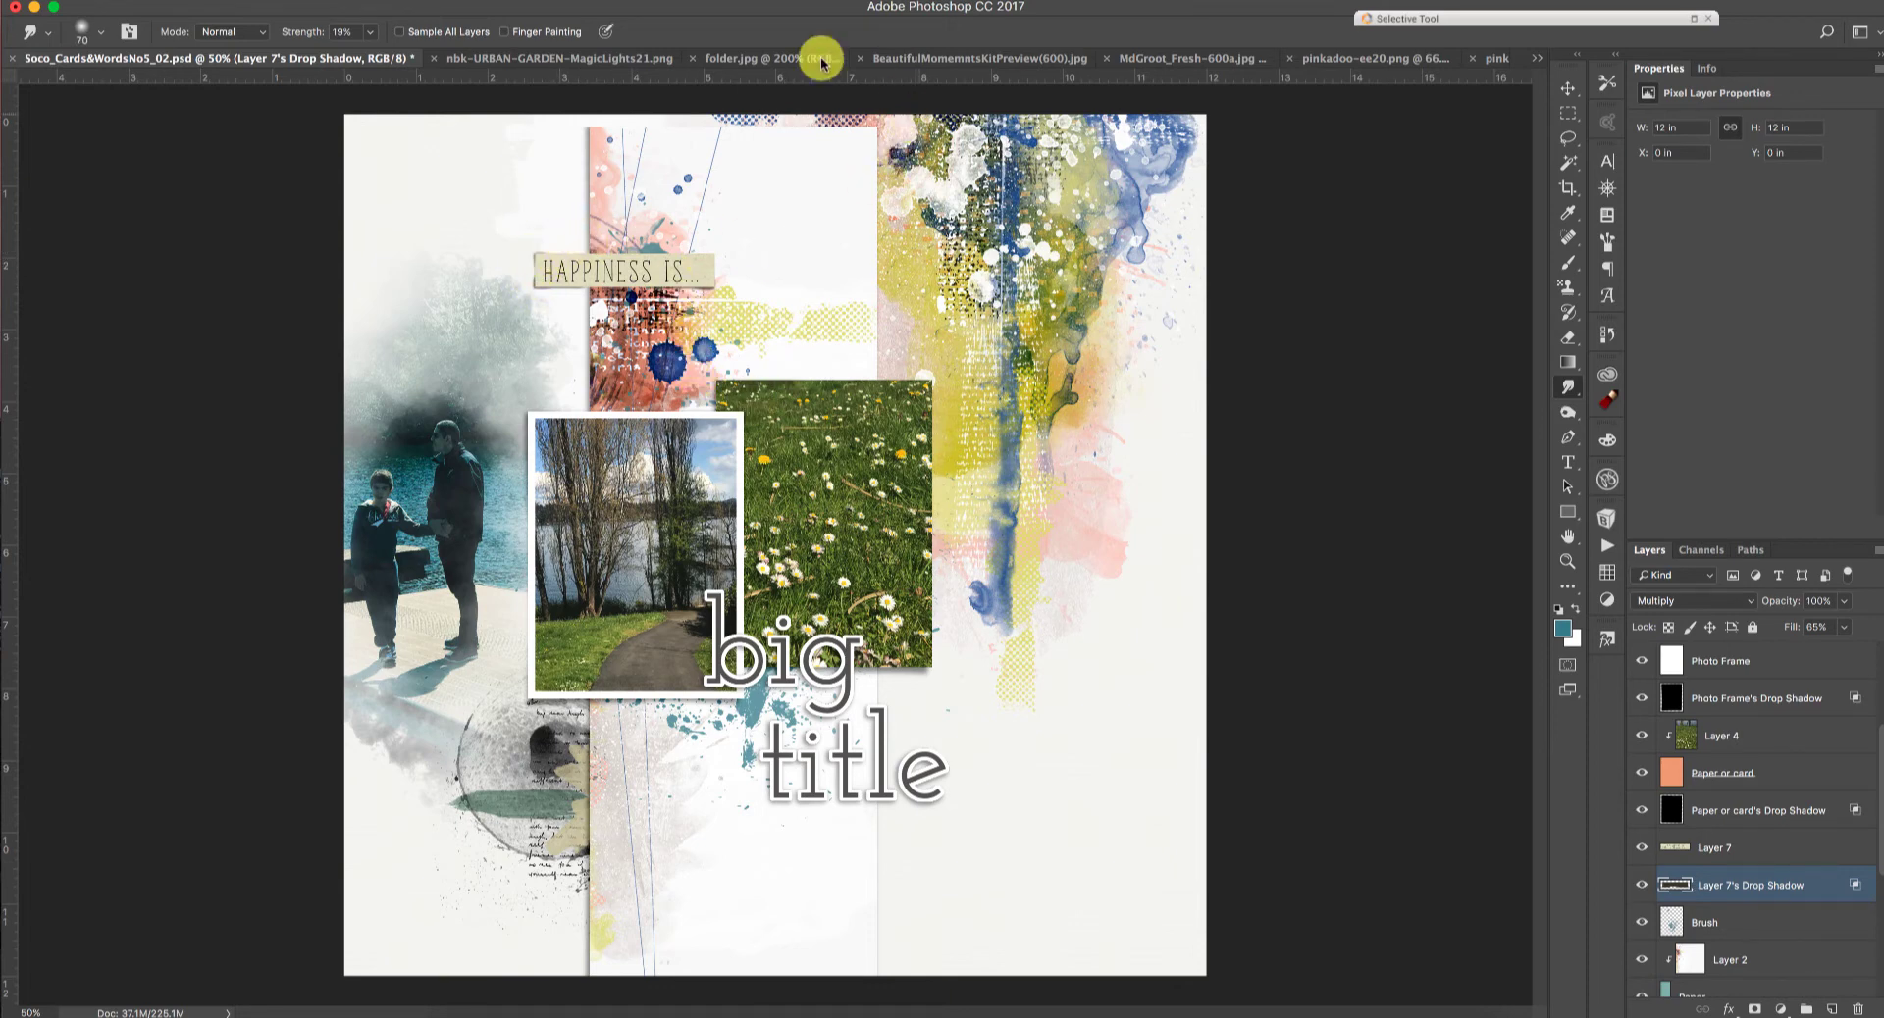
Step: Close pinkadoo-ee42.png and place the kit's "Check this out" strip, with a drop shadow, at the tree photo's lower-left edge
left_click(1490, 64)
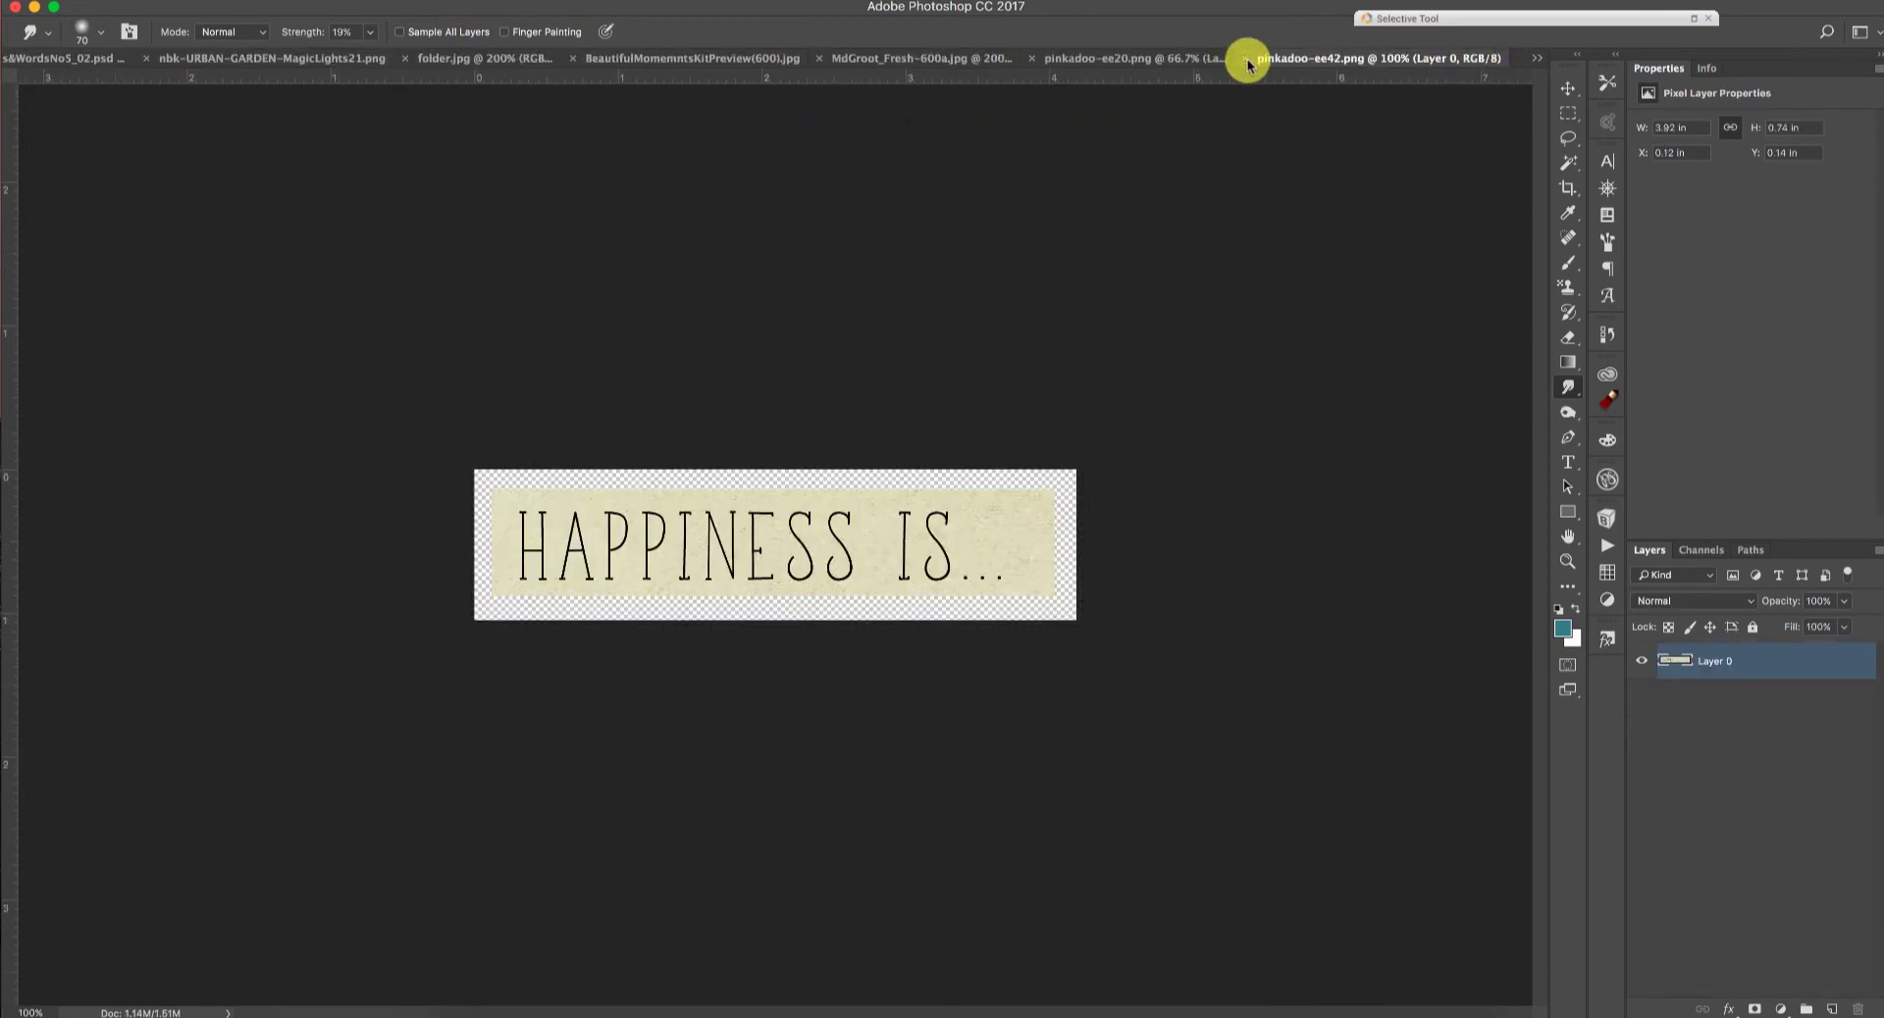
left_click(1247, 61)
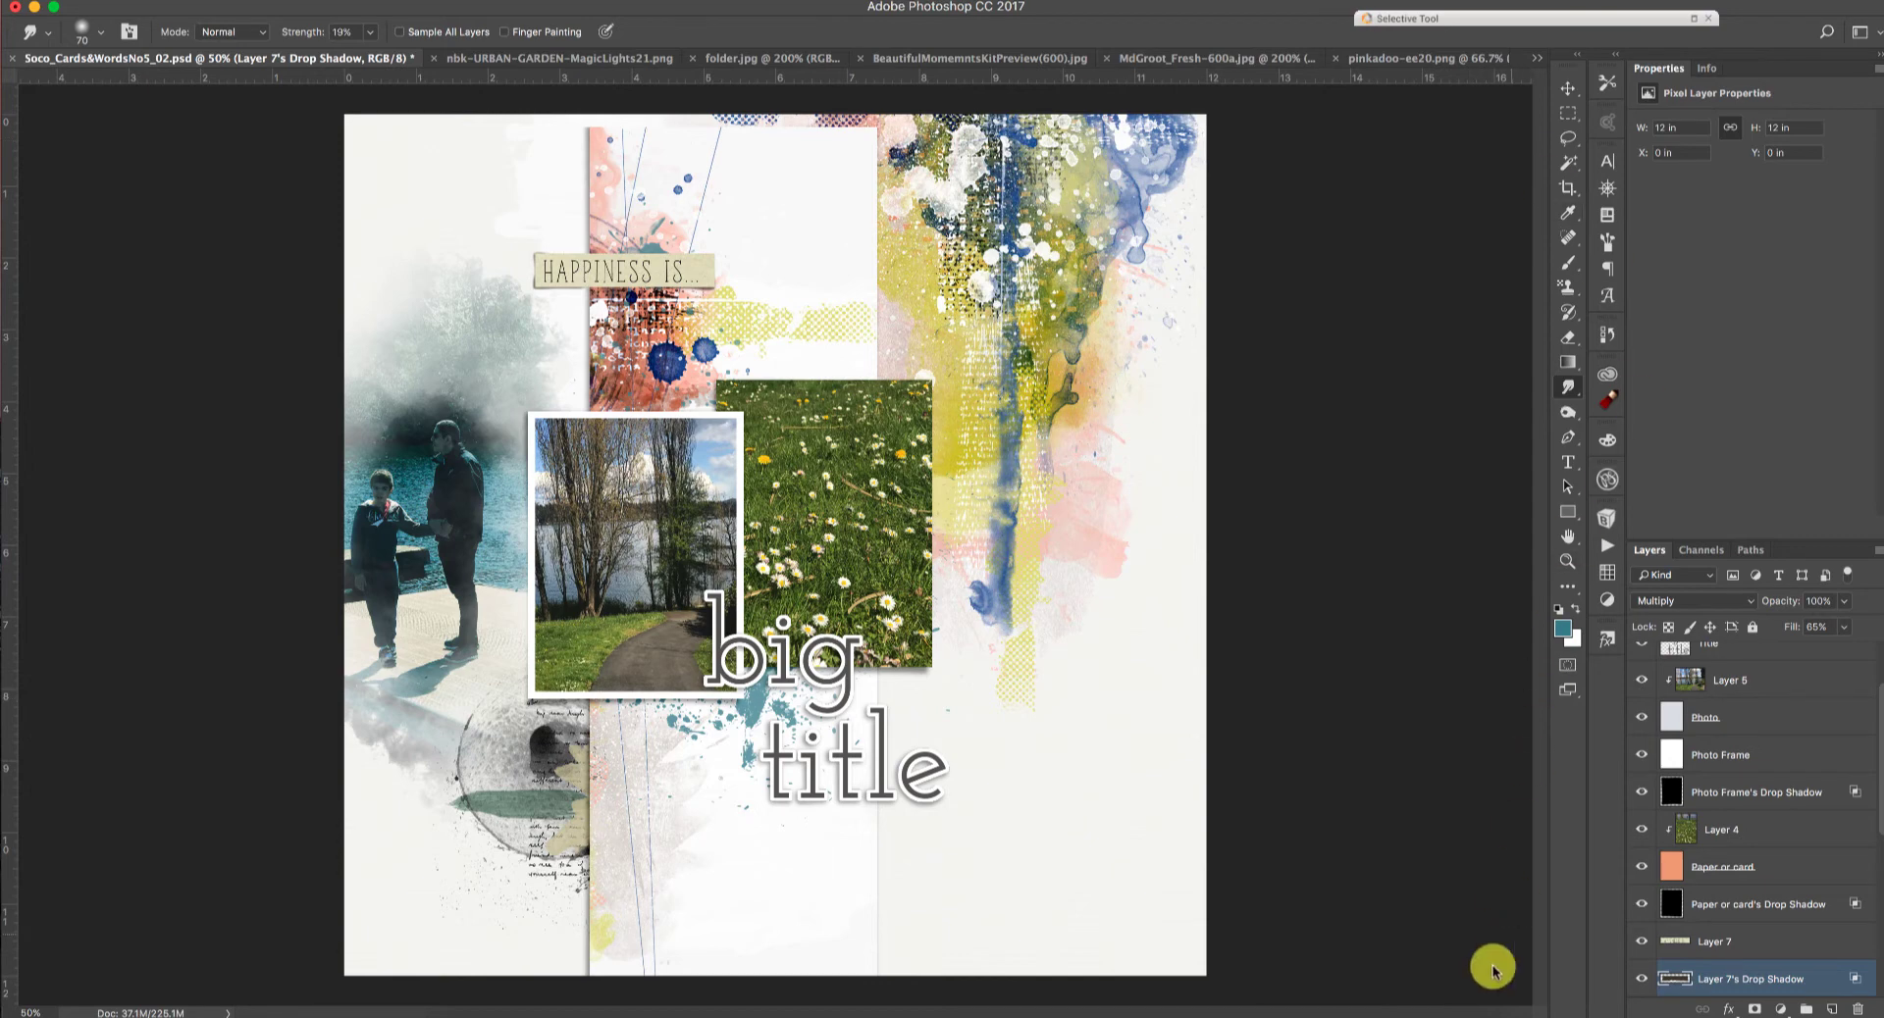
left_click(1182, 1011)
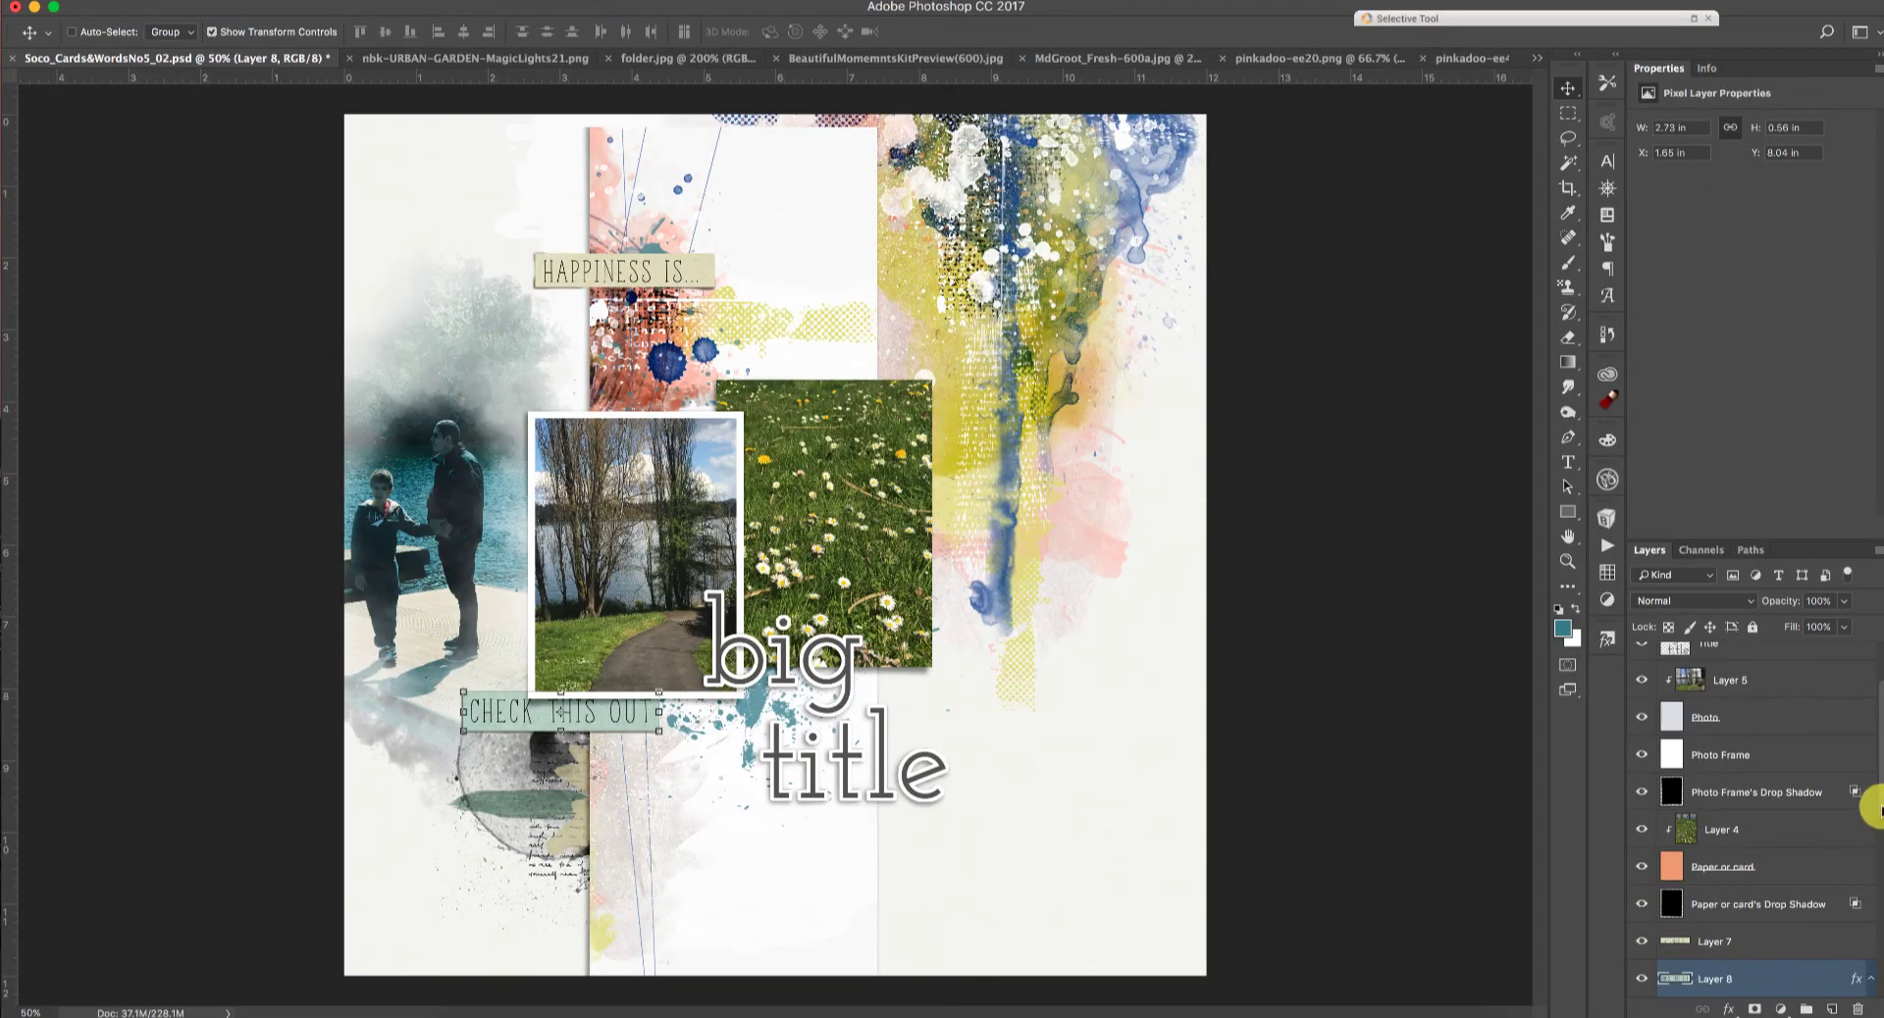
Step: Separate the "Check this out" strip's drop shadow onto its own layer and smudge its lower edge at 19% strength
scroll(1869, 819, "down", 2)
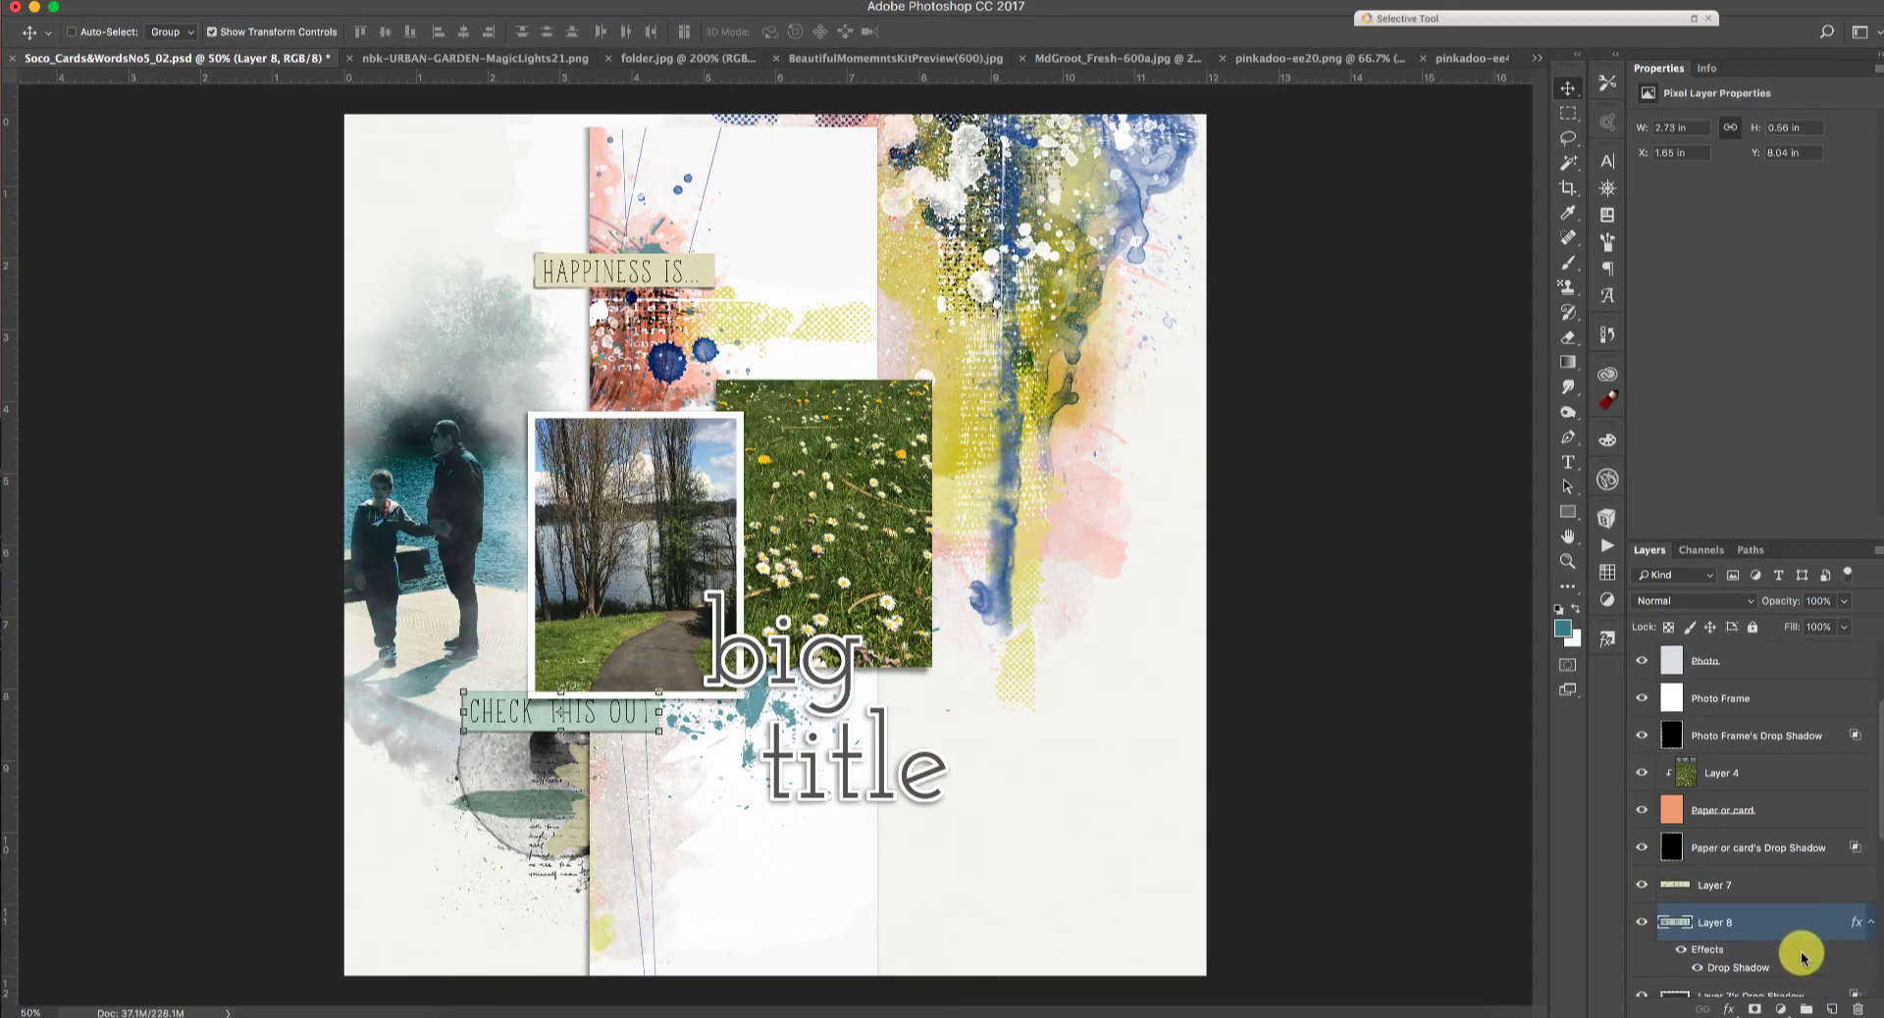
right_click(1802, 958)
left_click(1744, 964)
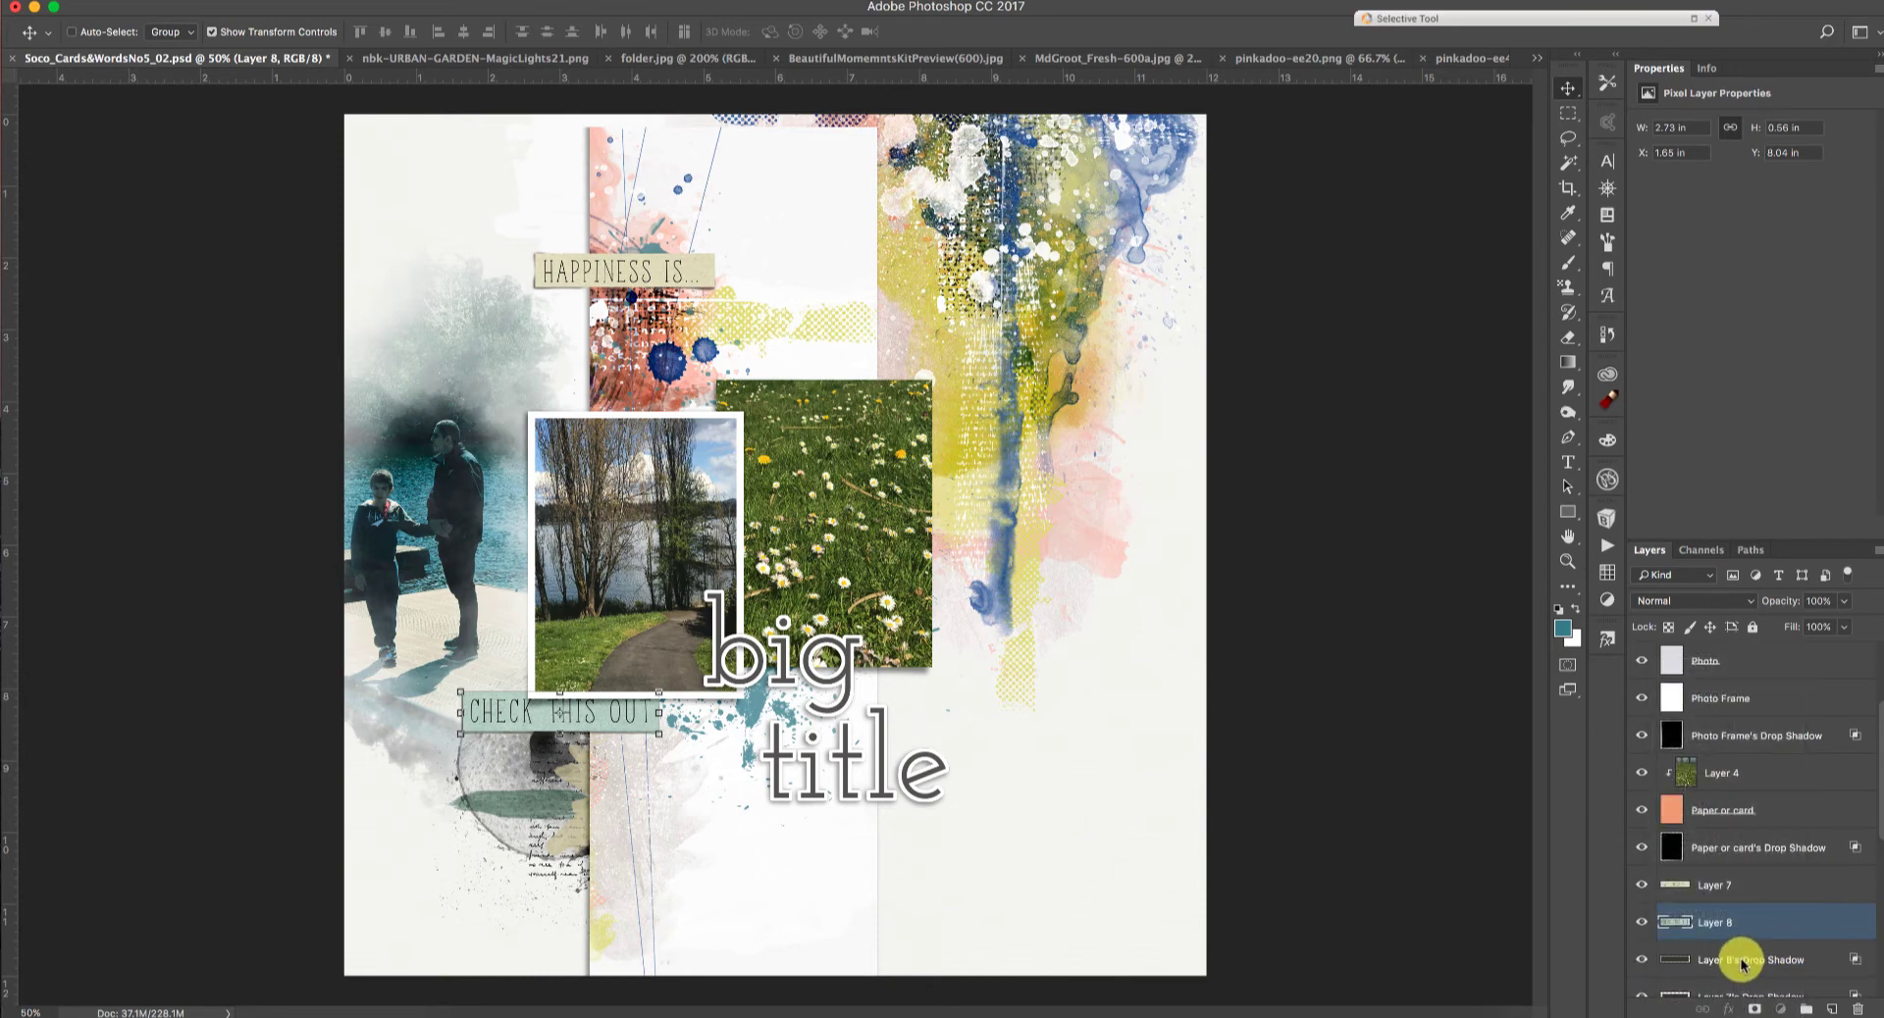
left_click(1742, 963)
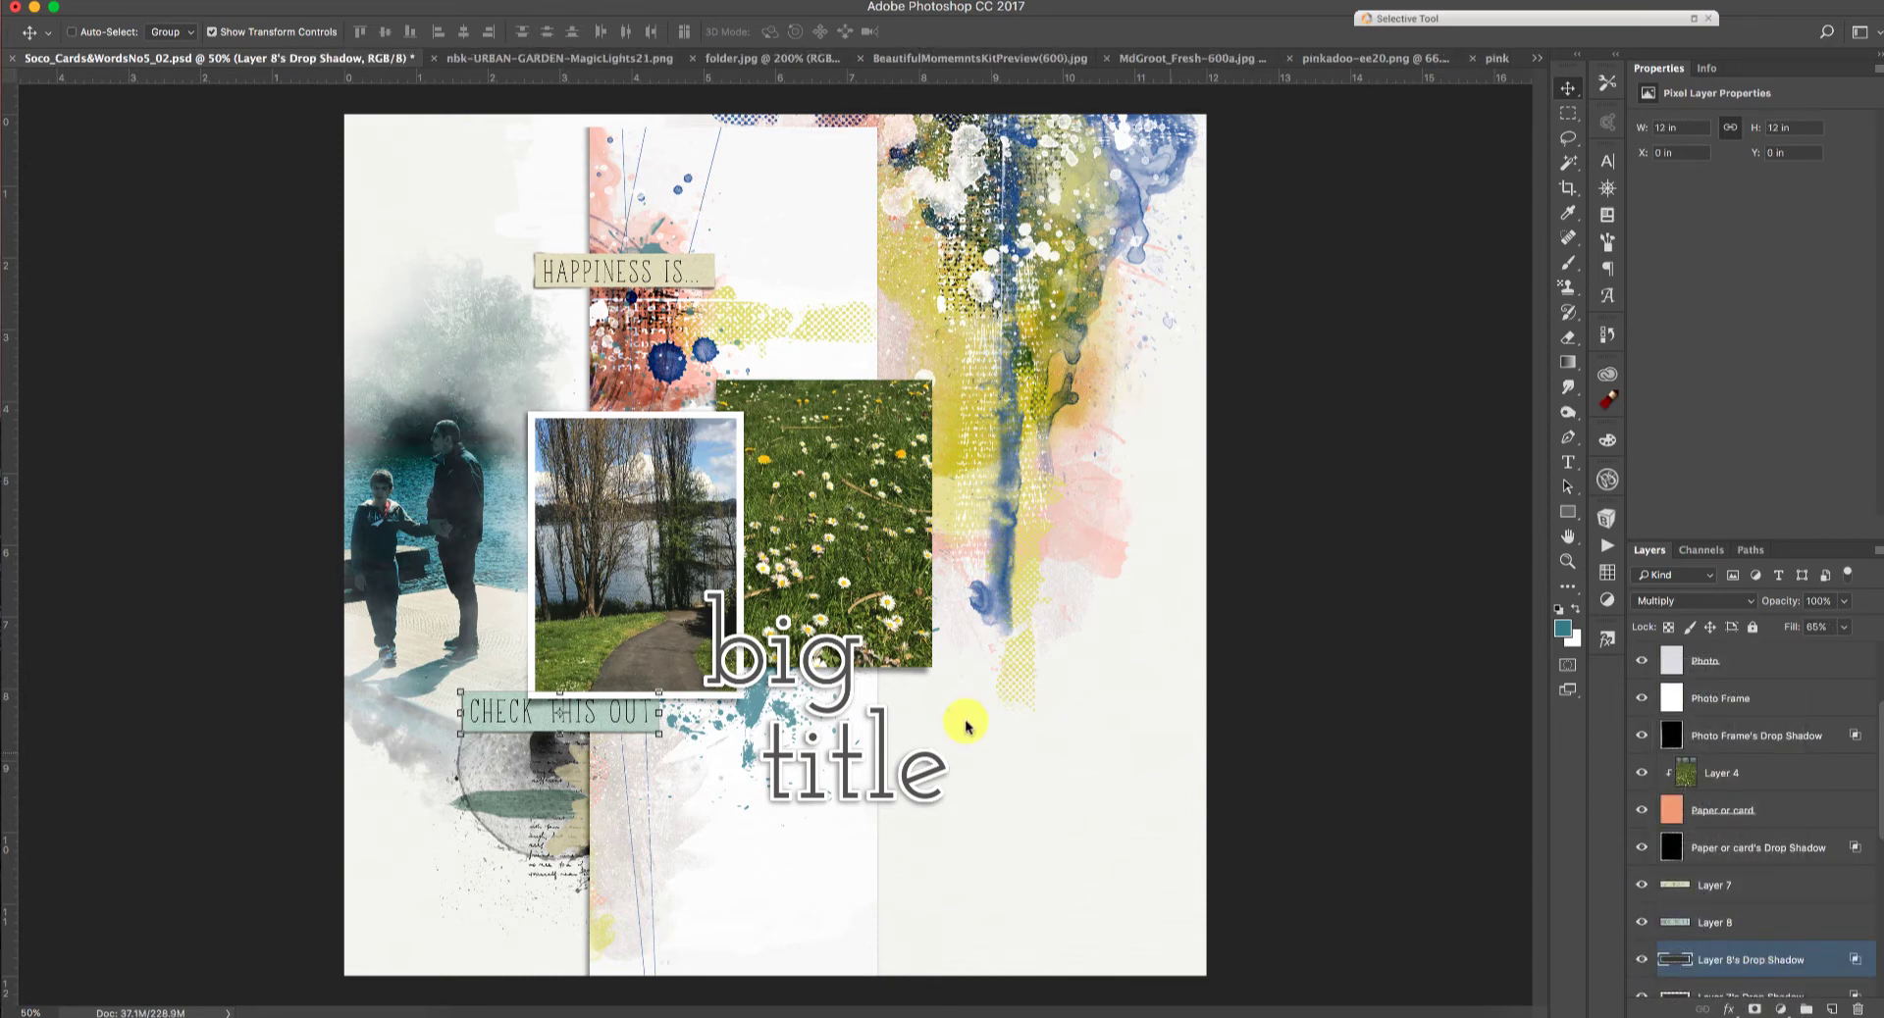
left_click(1578, 388)
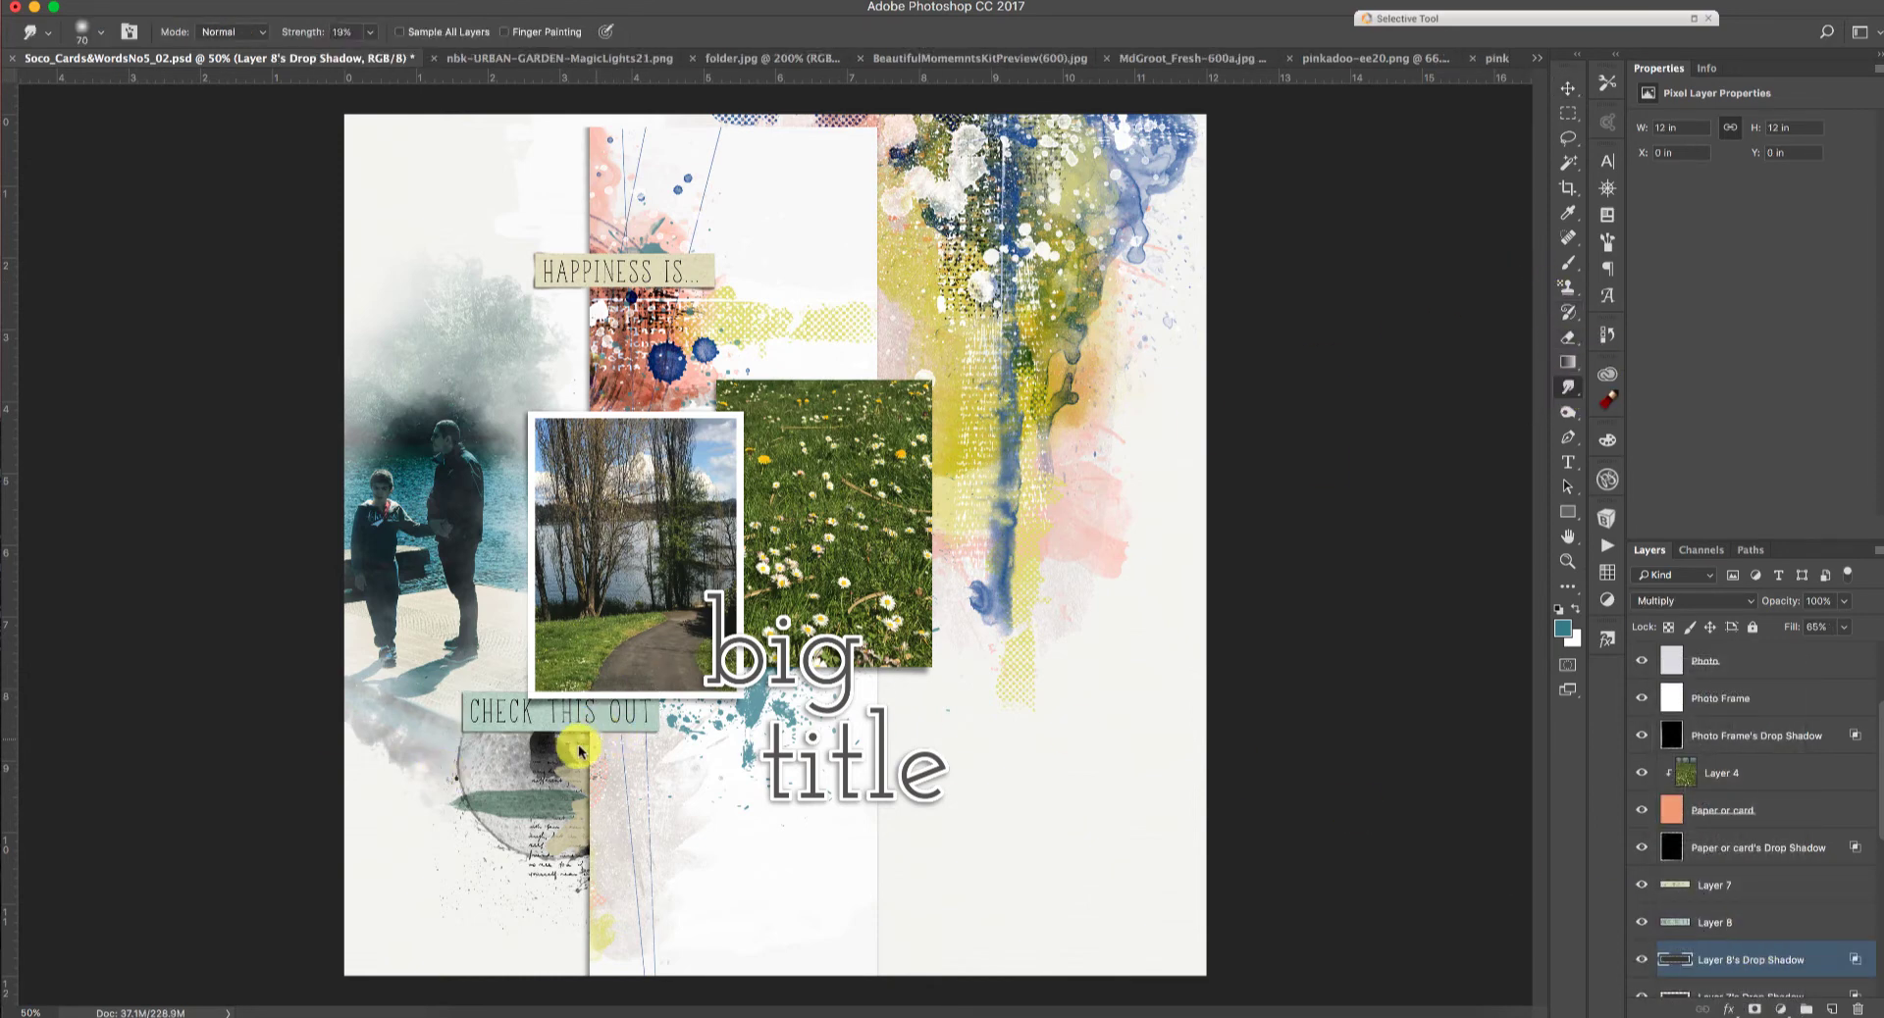
left_click_drag(579, 751, 577, 761)
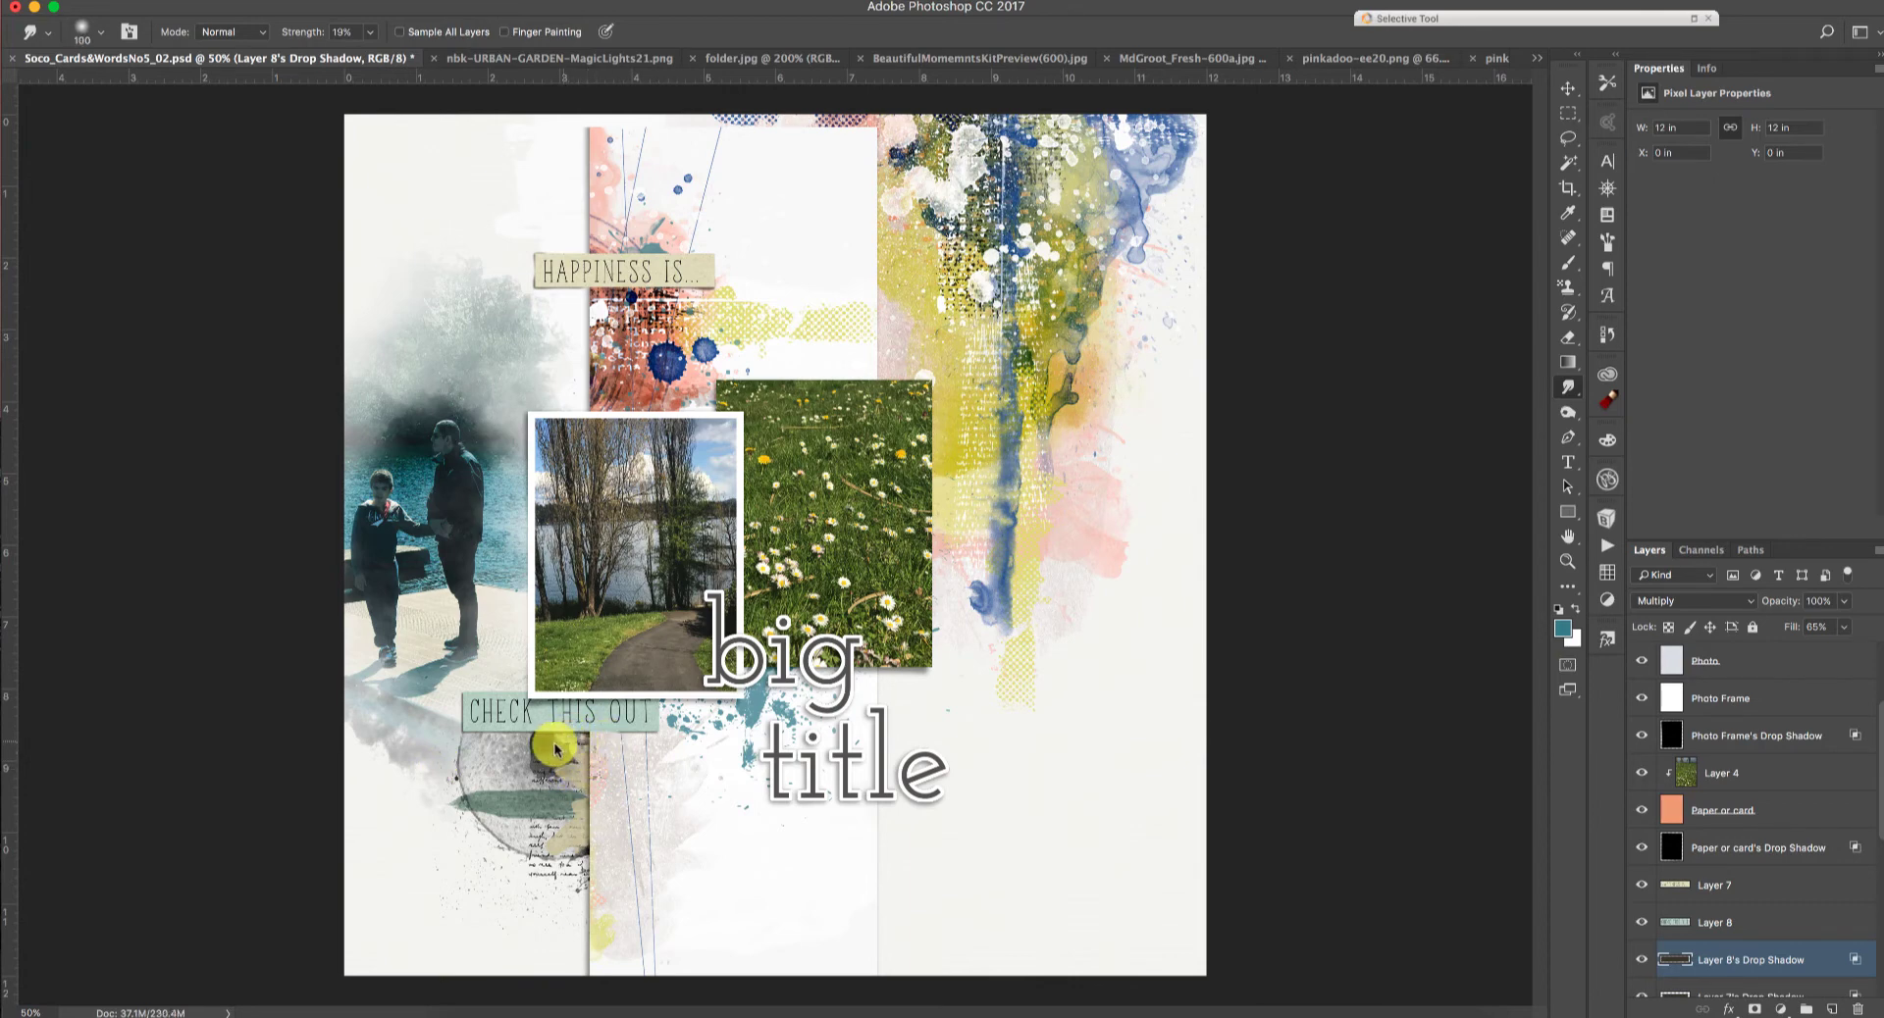
Step: Make one more 19% strength smudge stroke on the "Check this out" strip's drop shadow along its lower edge
mouse_move(554, 749)
left_mouse_down()
mouse_move(470, 728)
mouse_move(577, 735)
mouse_move(499, 742)
mouse_move(507, 719)
mouse_move(540, 754)
left_mouse_up()
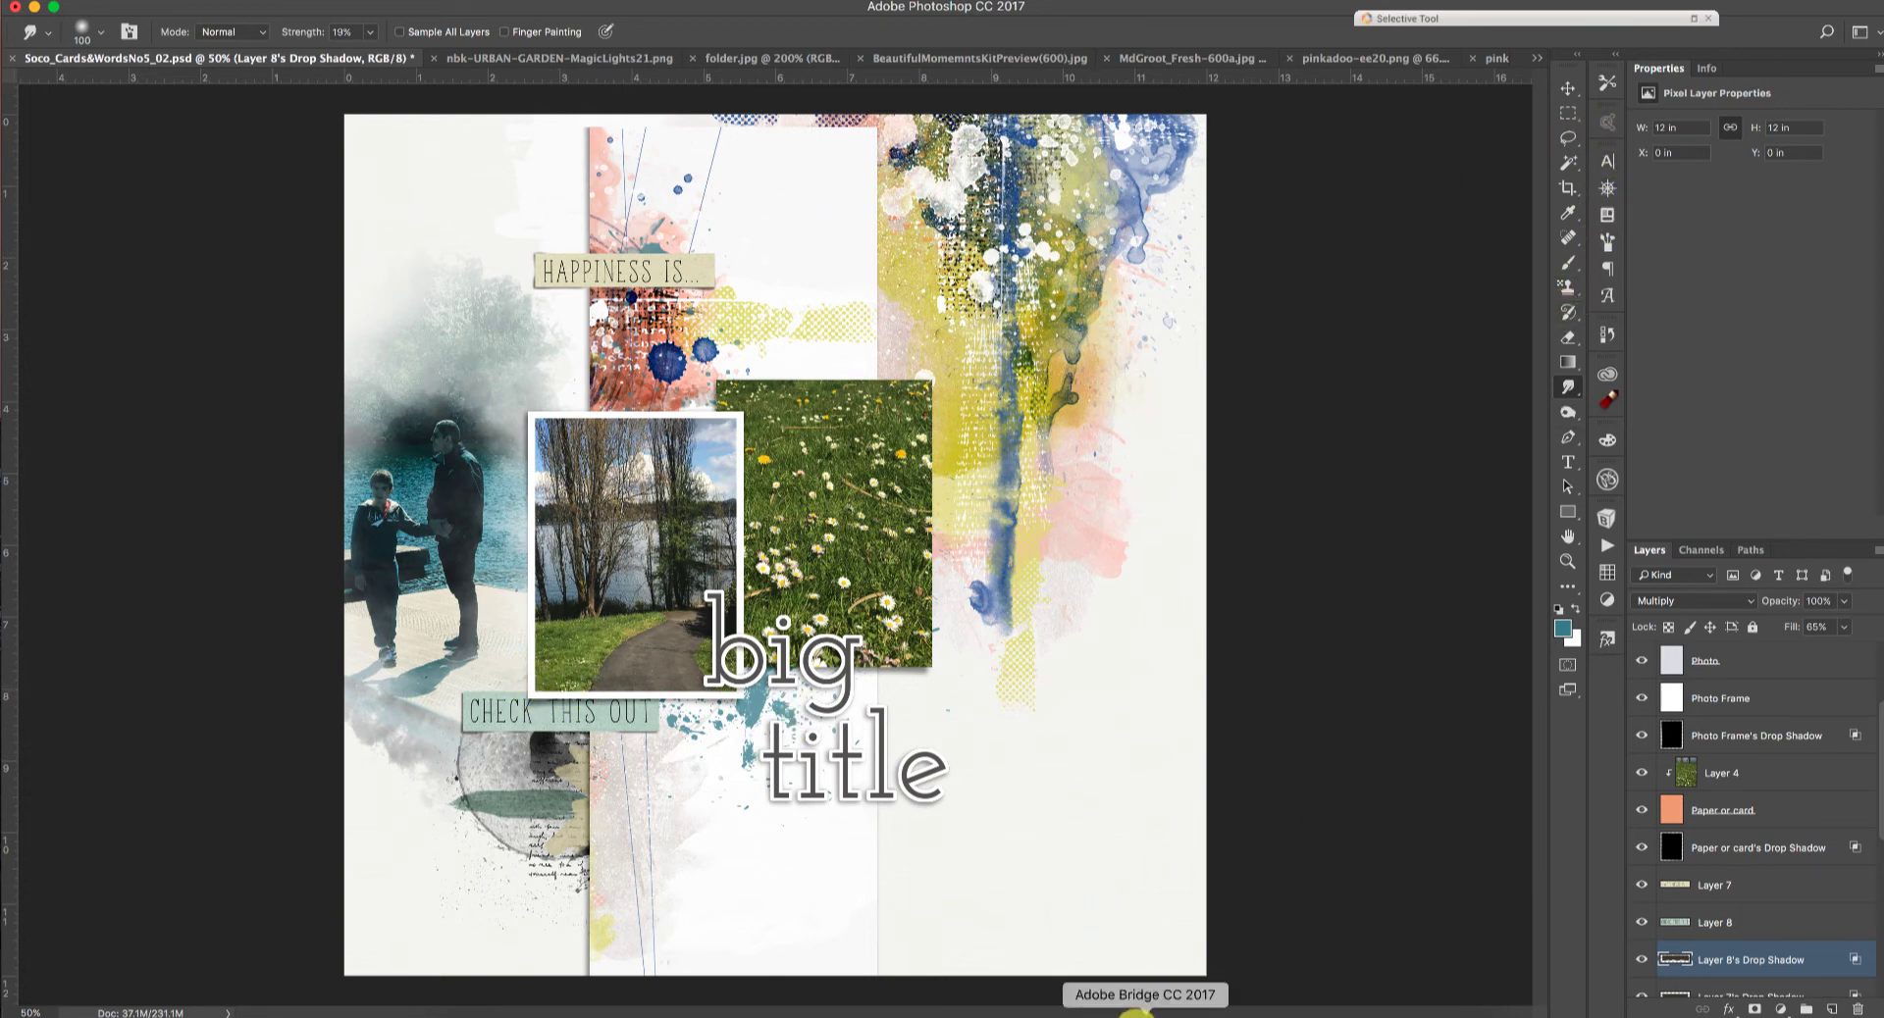
Step: Switch to Bridge and open the "Find your bliss" button, pinkadoo-ee27.png, from the BeautifulMomentsEE1 folder in Photoshop
left_click(1138, 1014)
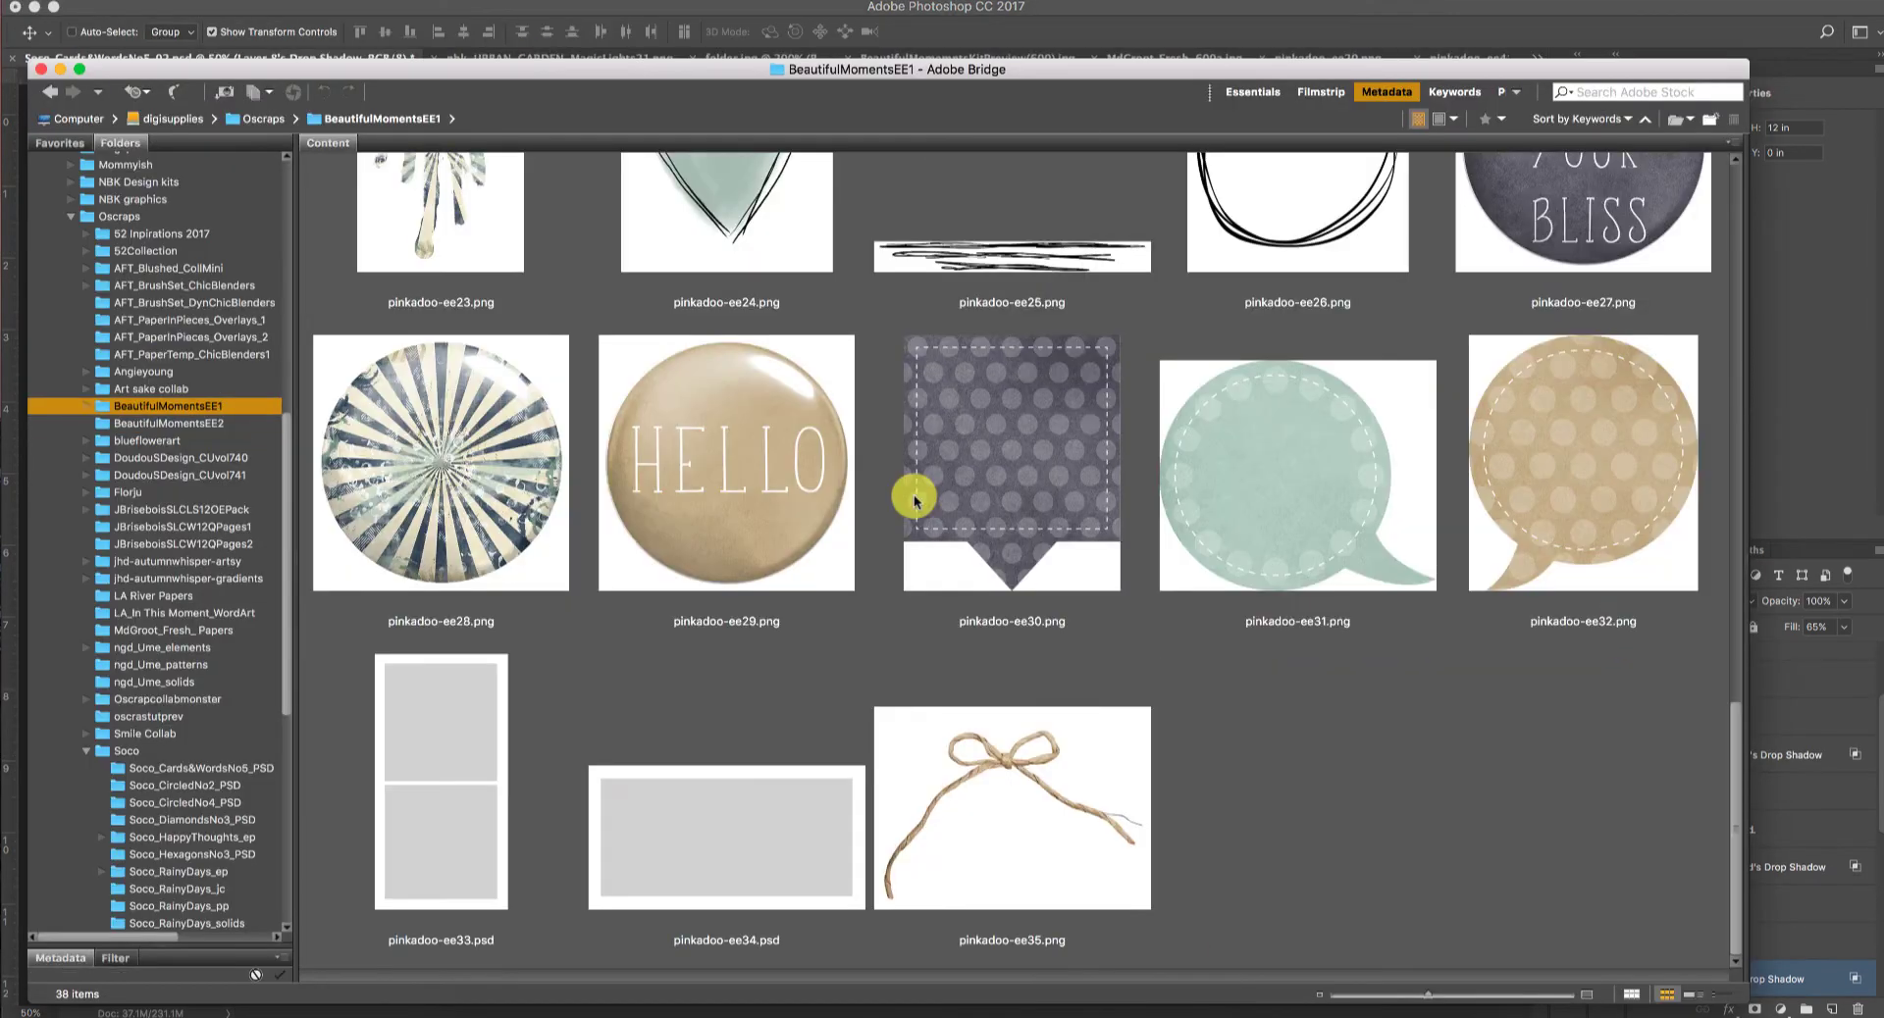
scroll(914, 499, "up", 3)
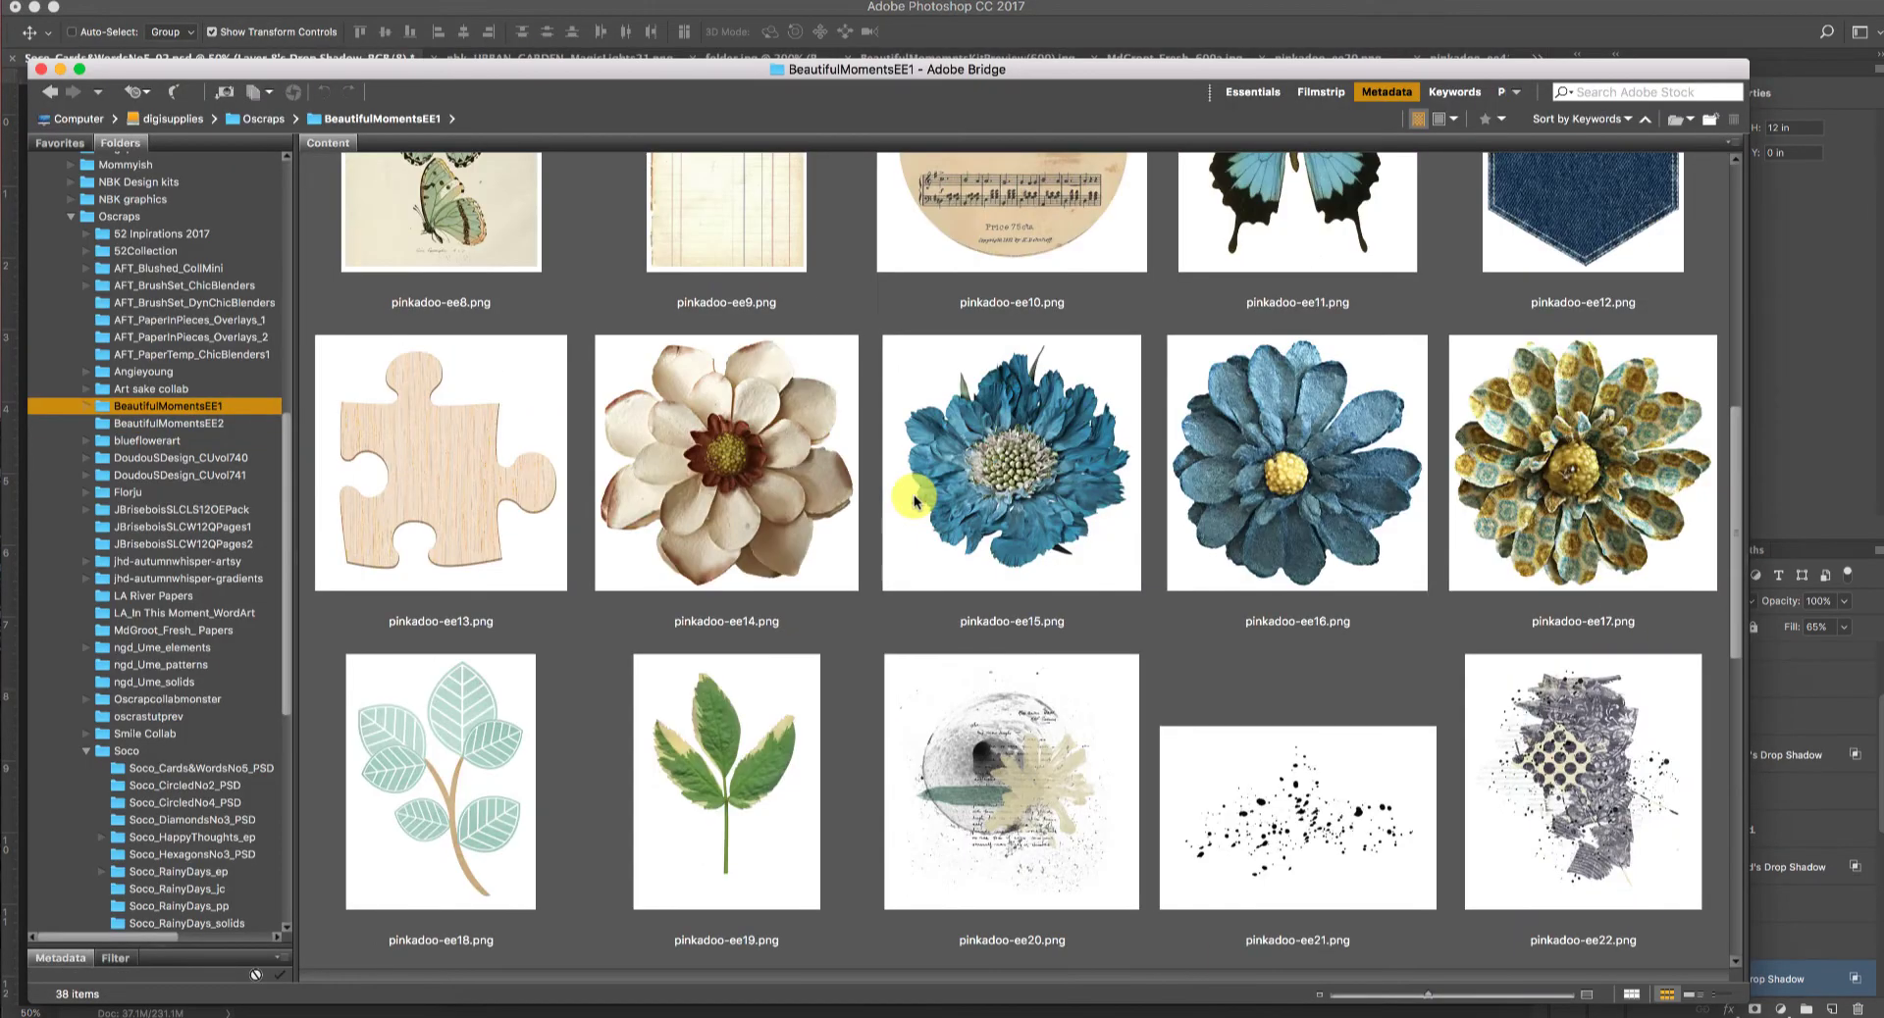
scroll(914, 499, "down", 2)
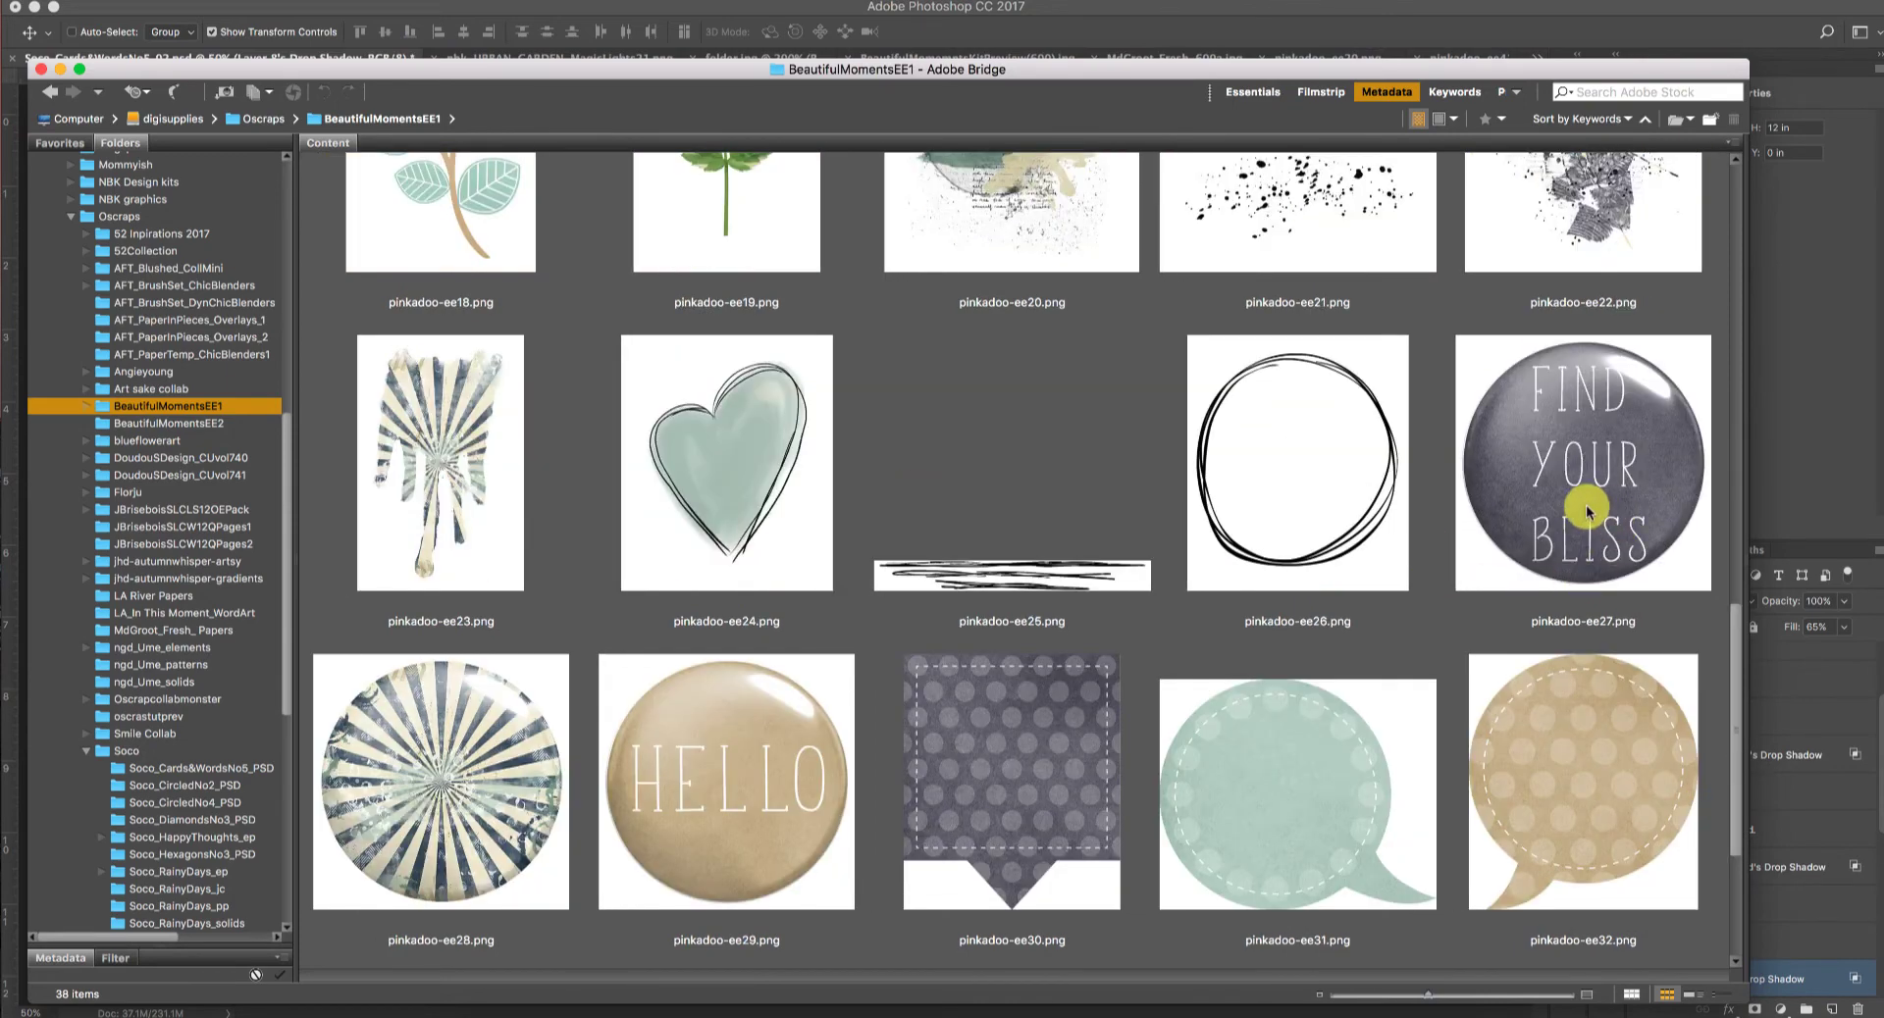
left_click_drag(1587, 511, 1182, 1011)
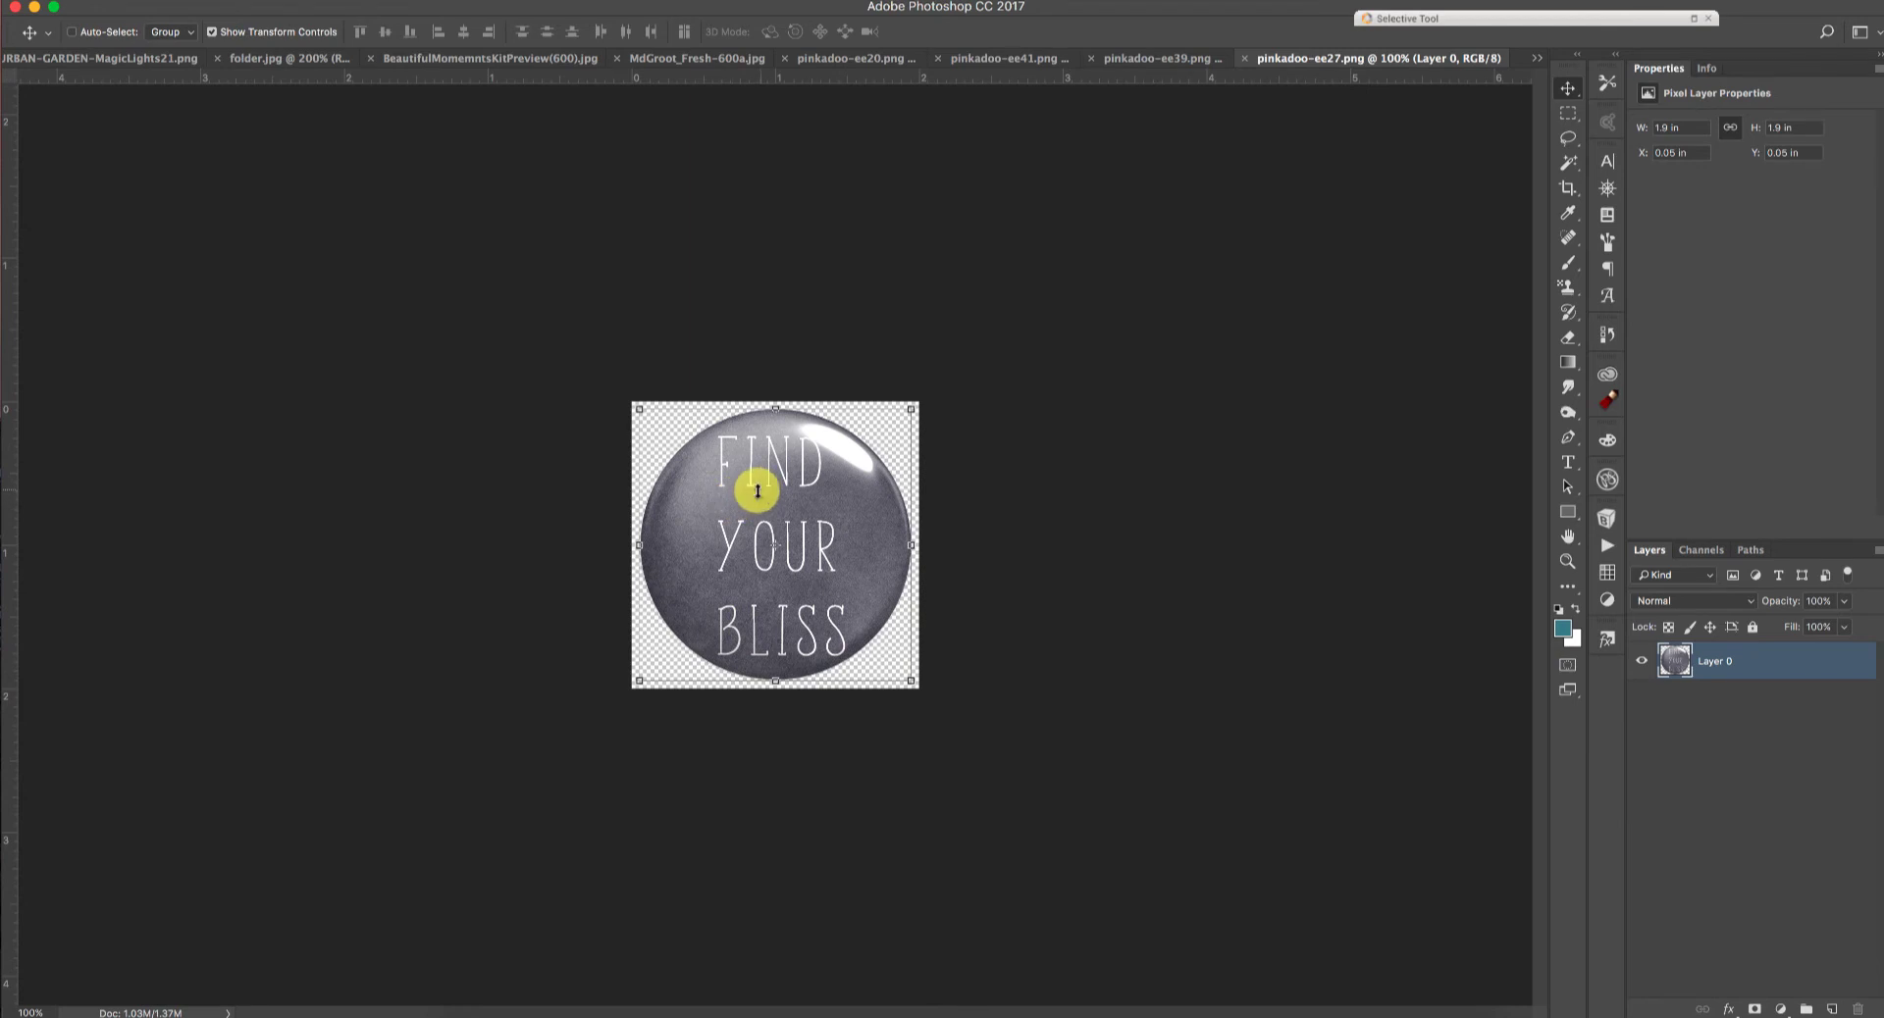
Step: Close pinkadoo-ee20.png and place the "Find your bliss" button, about 0.76 in wide, at the tree photo's lower-left corner with the Thick Brad - Cool style
mouse_move(757, 490)
left_mouse_down()
mouse_move(190, 59)
mouse_move(290, 101)
mouse_move(775, 500)
left_mouse_up()
left_click(643, 59)
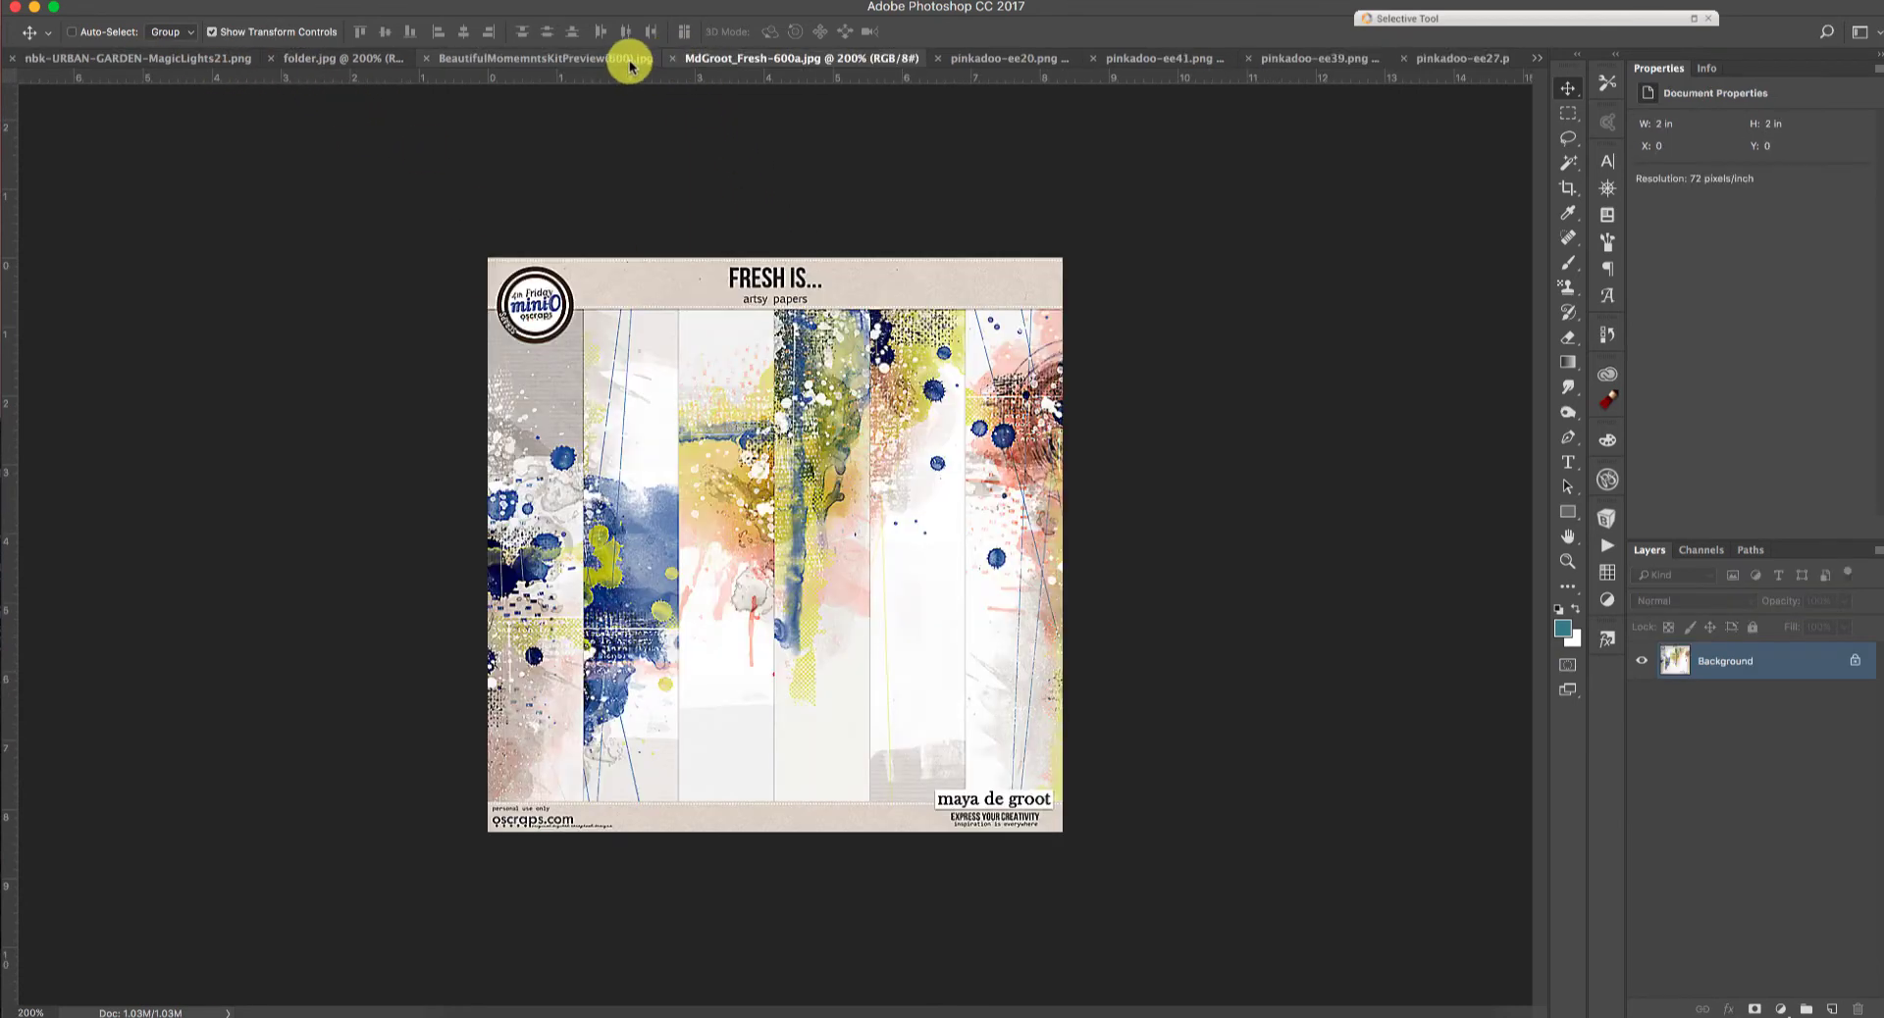
left_click(959, 59)
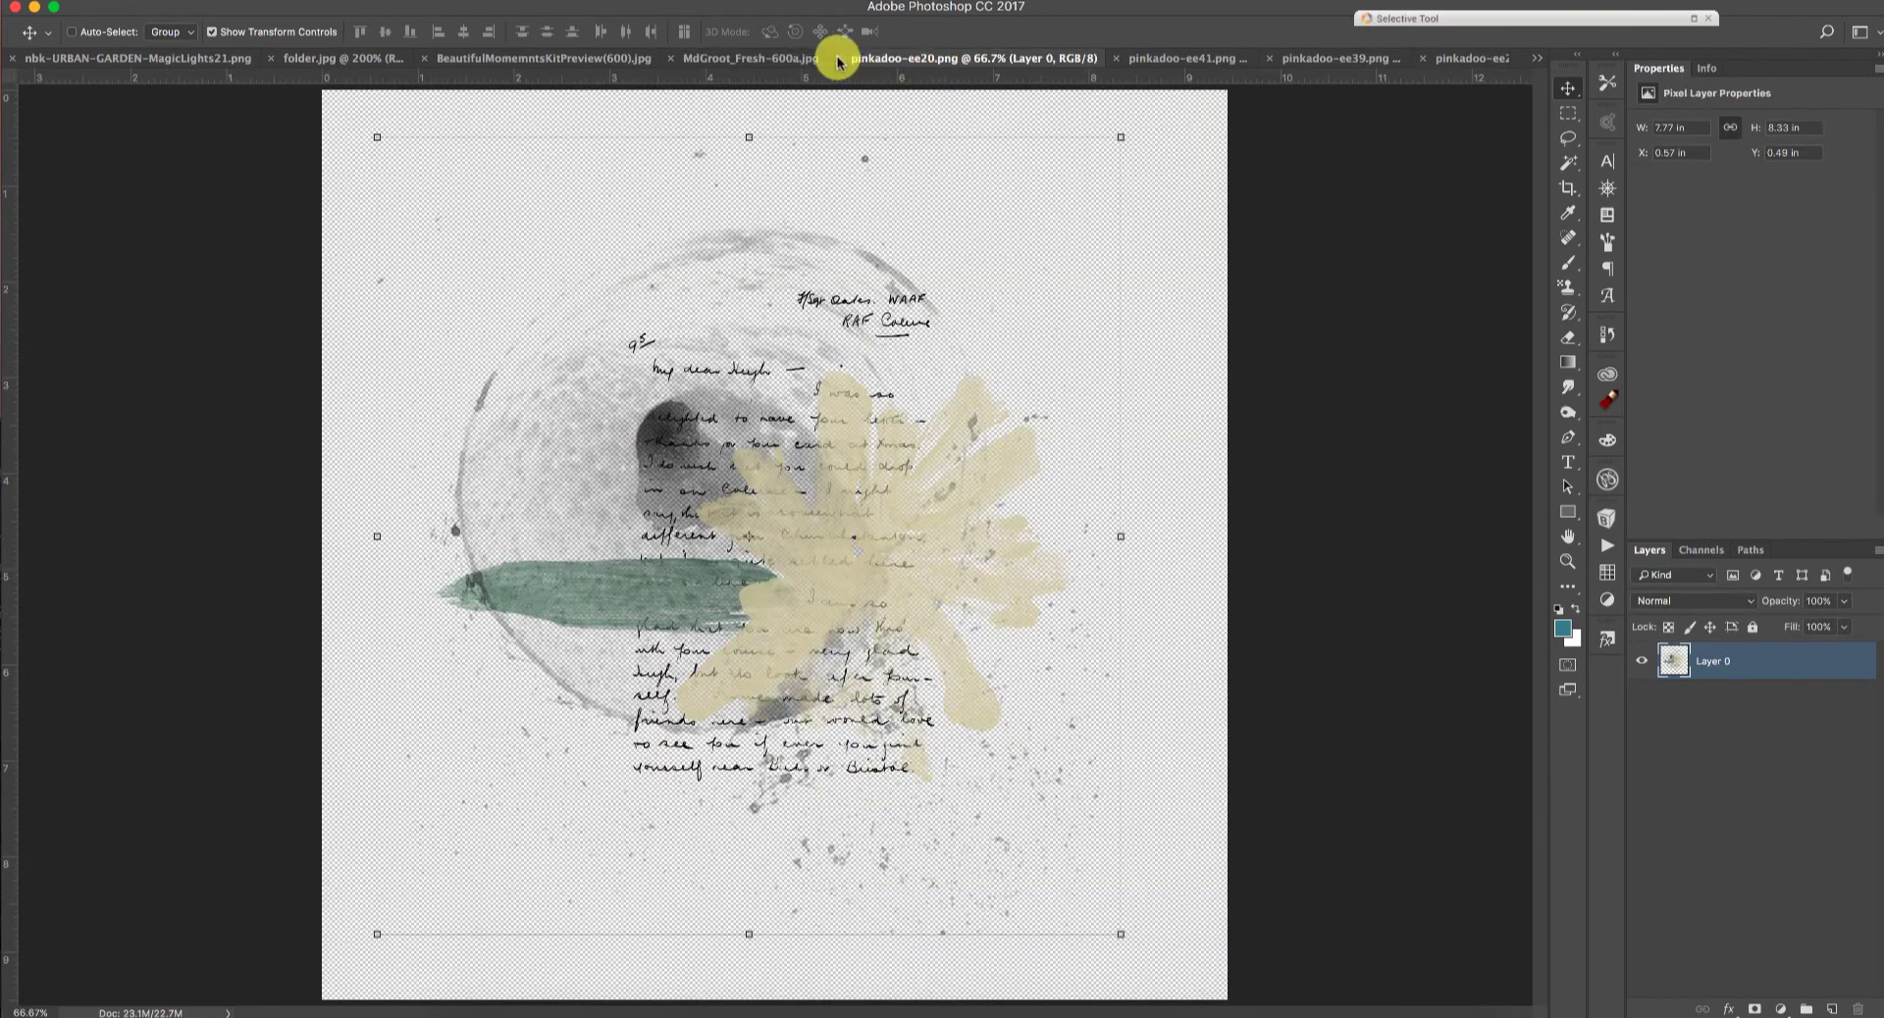
left_click(839, 59)
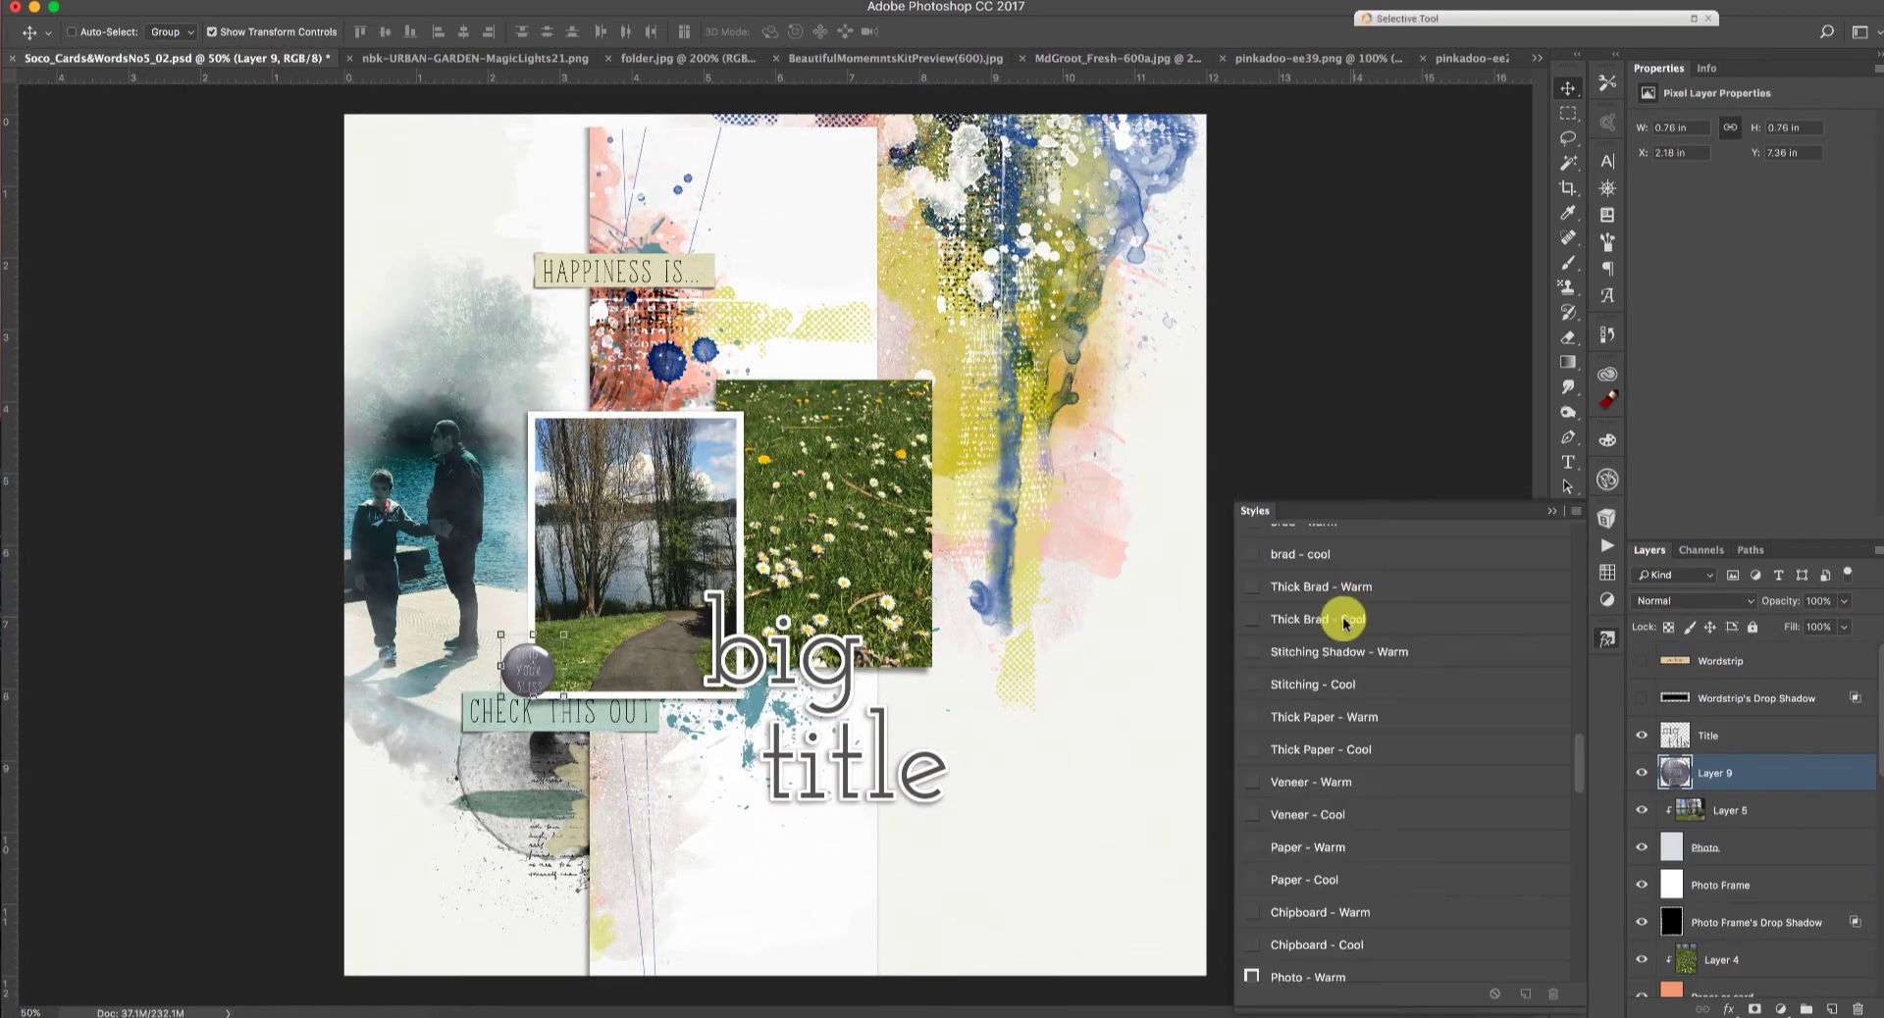
left_click(1348, 618)
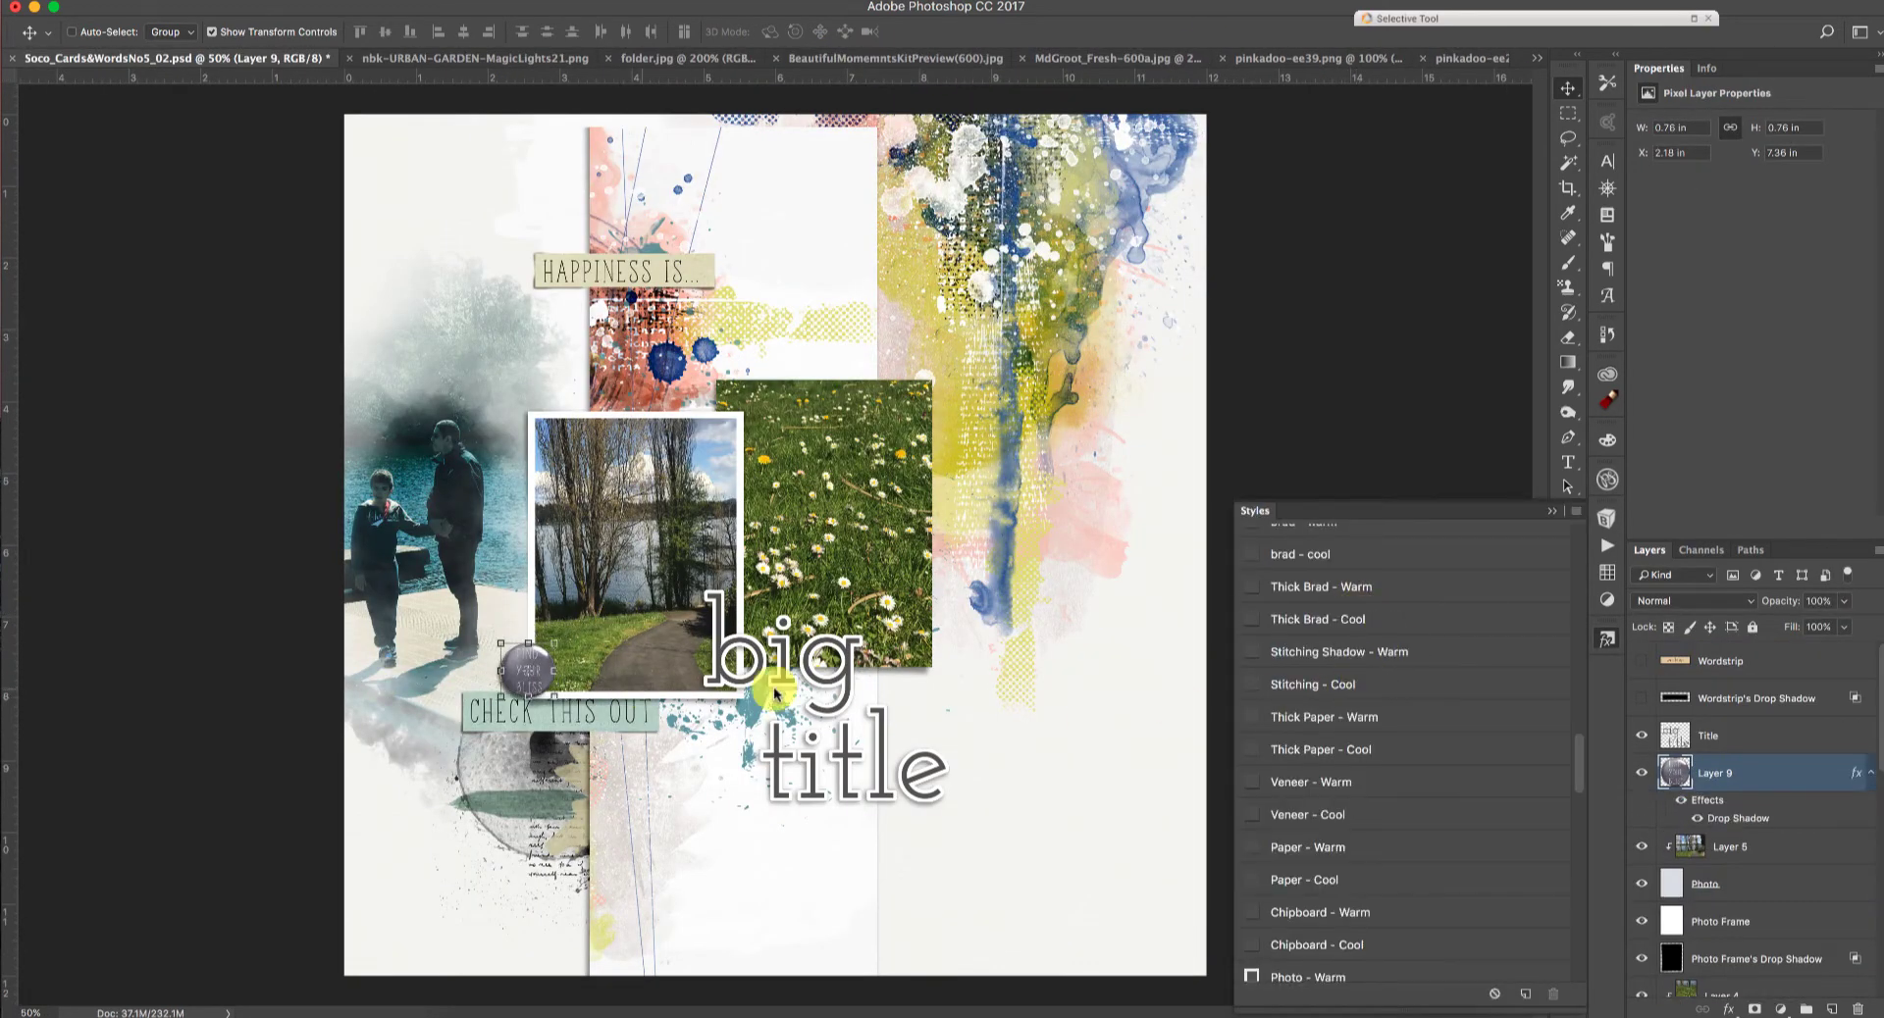
left_click(1551, 511)
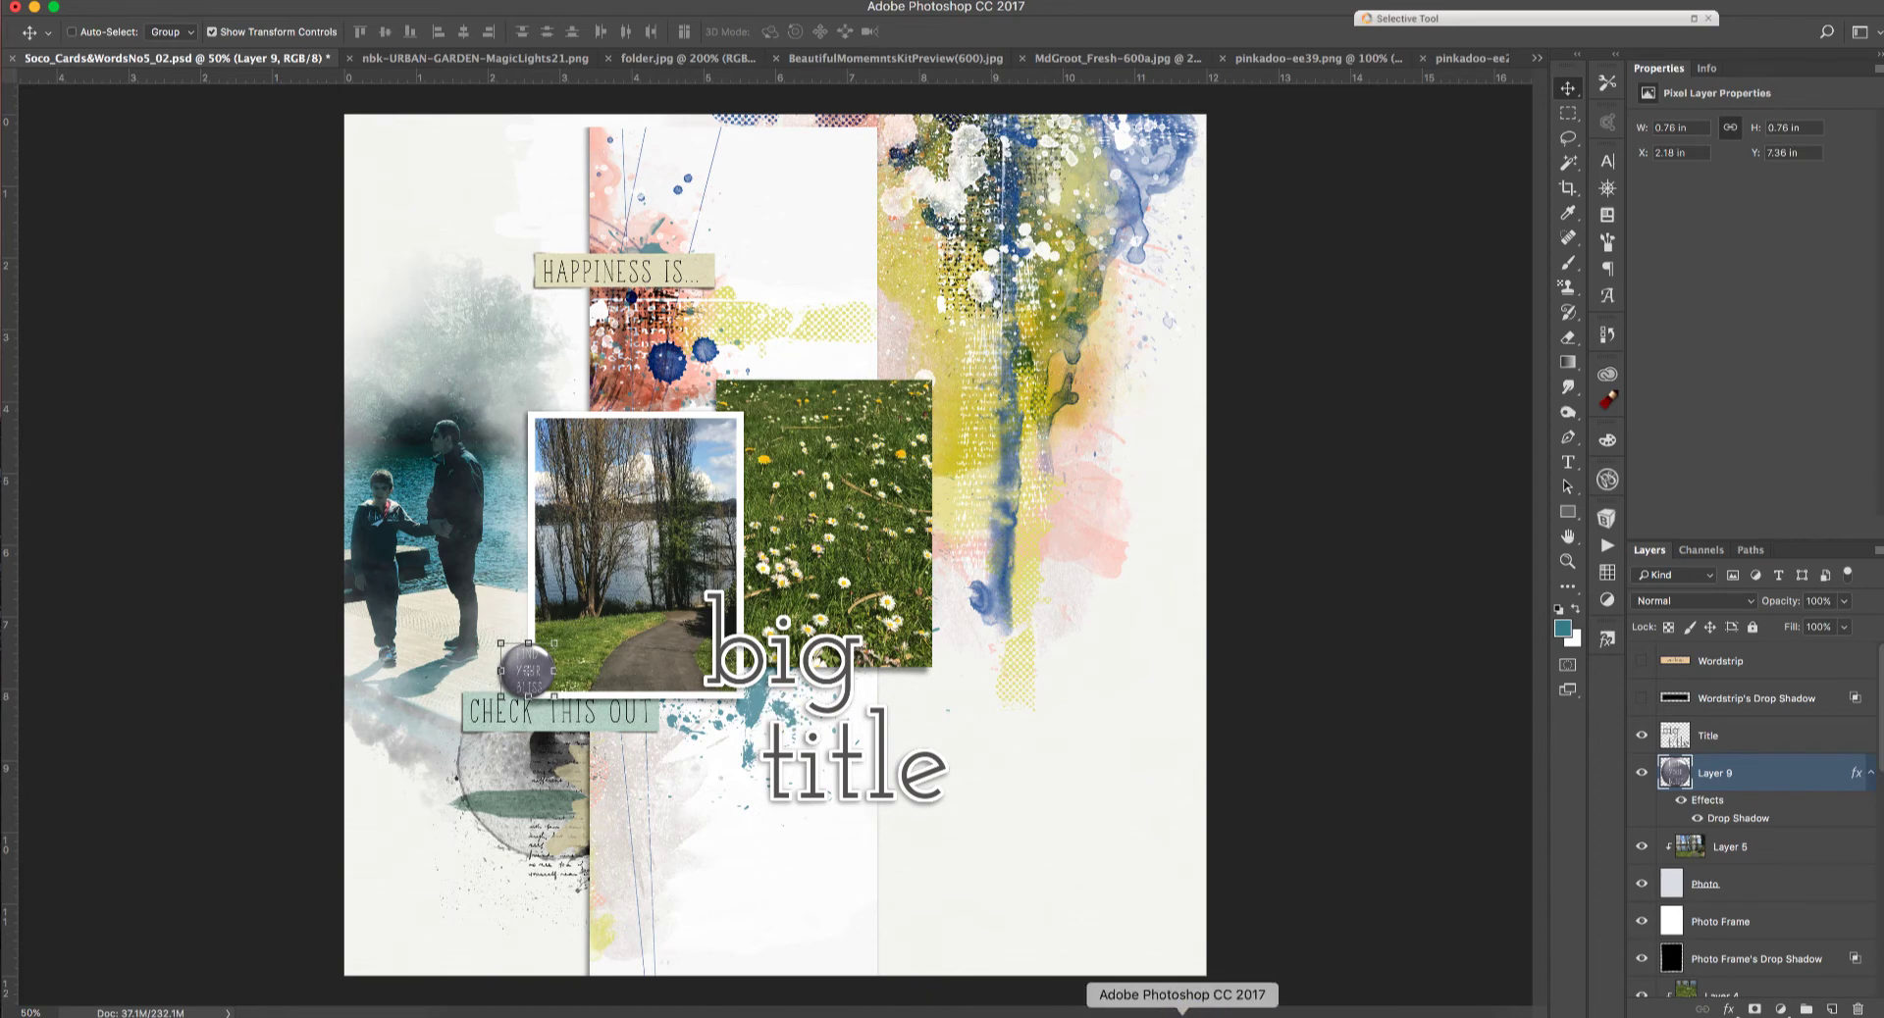
Step: Bring the polka-dot tape pinkadoo-ee7.png from Bridge onto the page, behind the "Check this out" strip's right end, about 2.63 in wide with a drop shadow
left_click(1145, 1011)
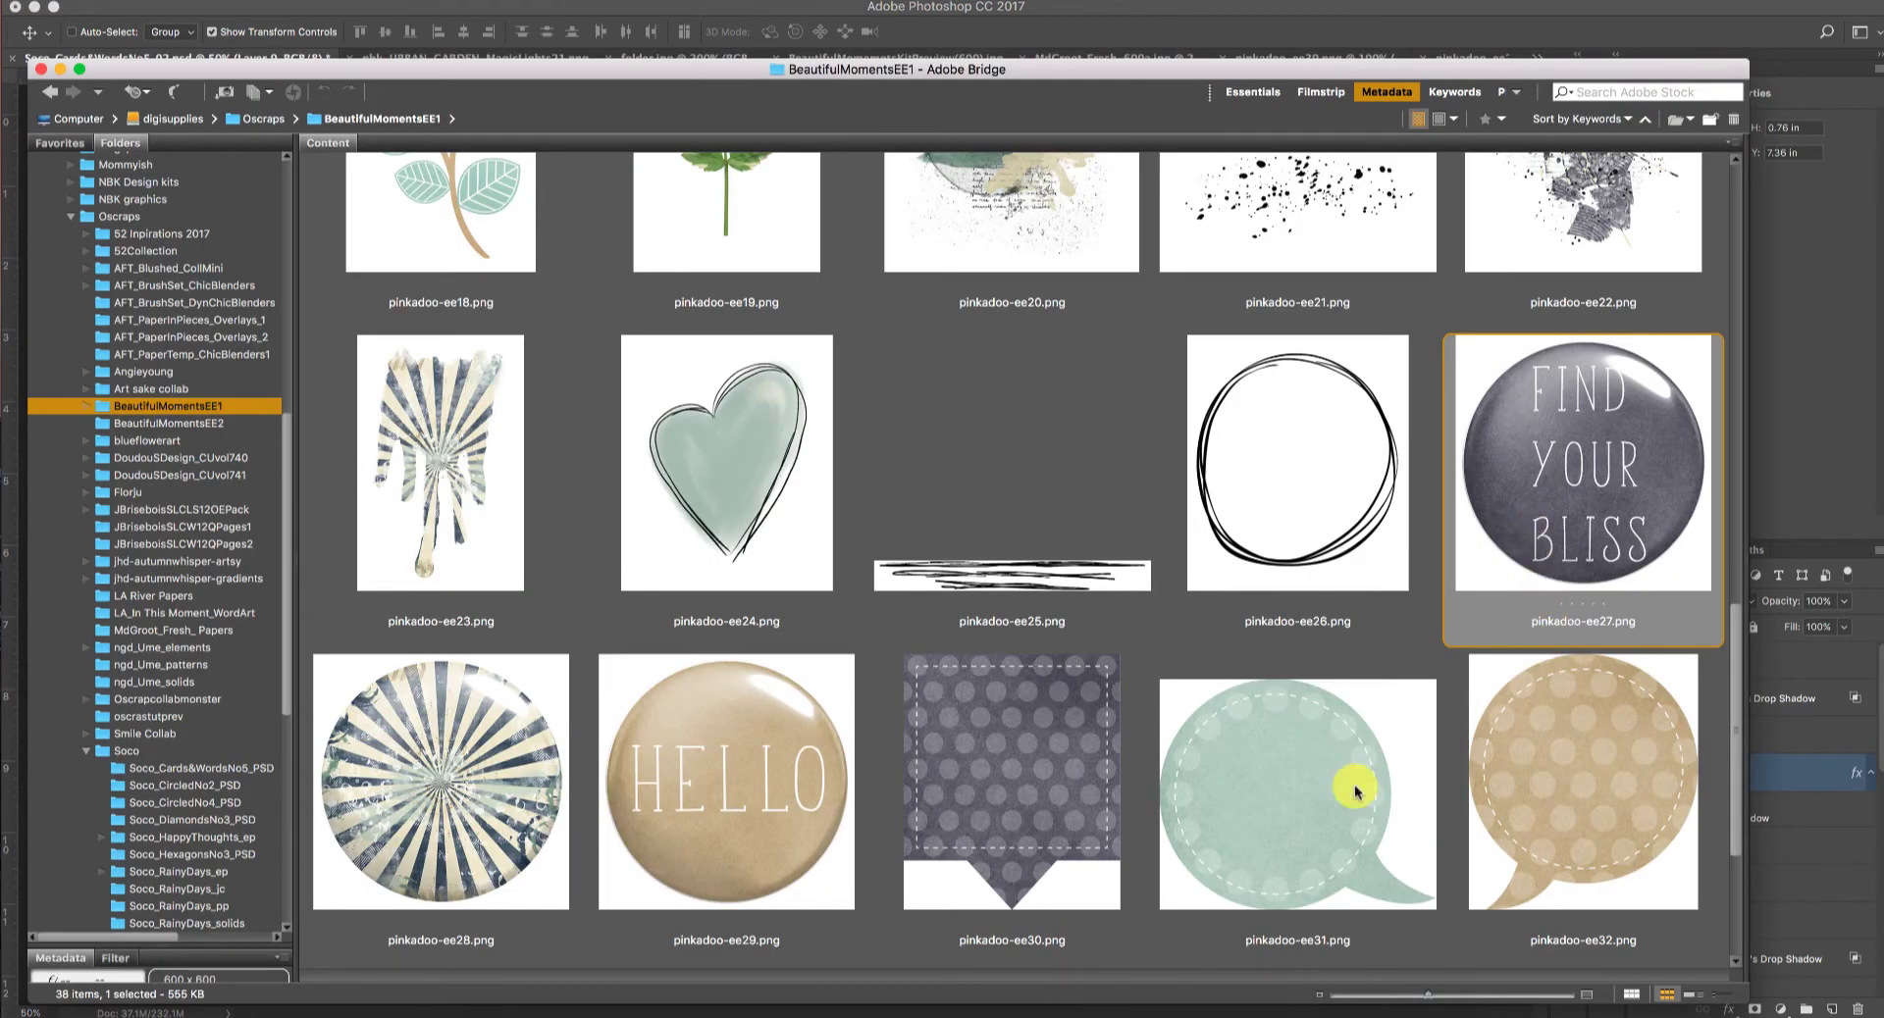
left_click(1182, 1011)
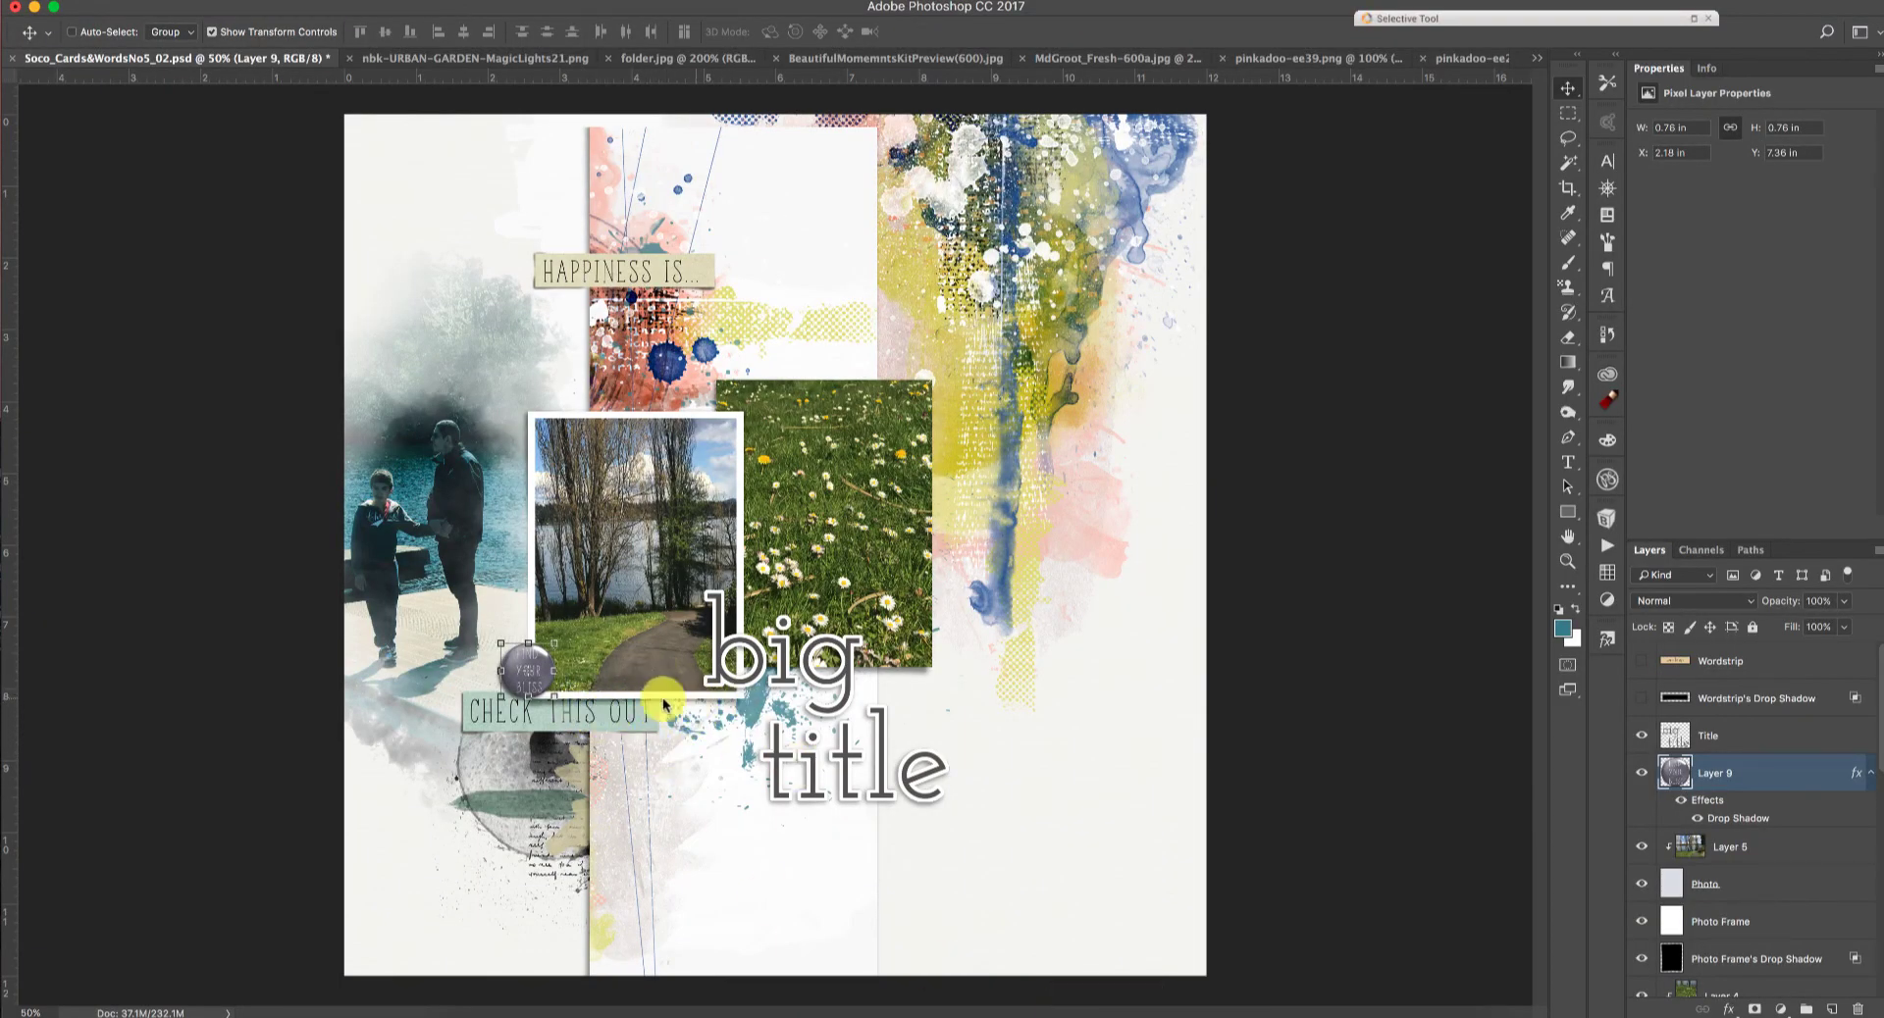
left_click(1145, 1014)
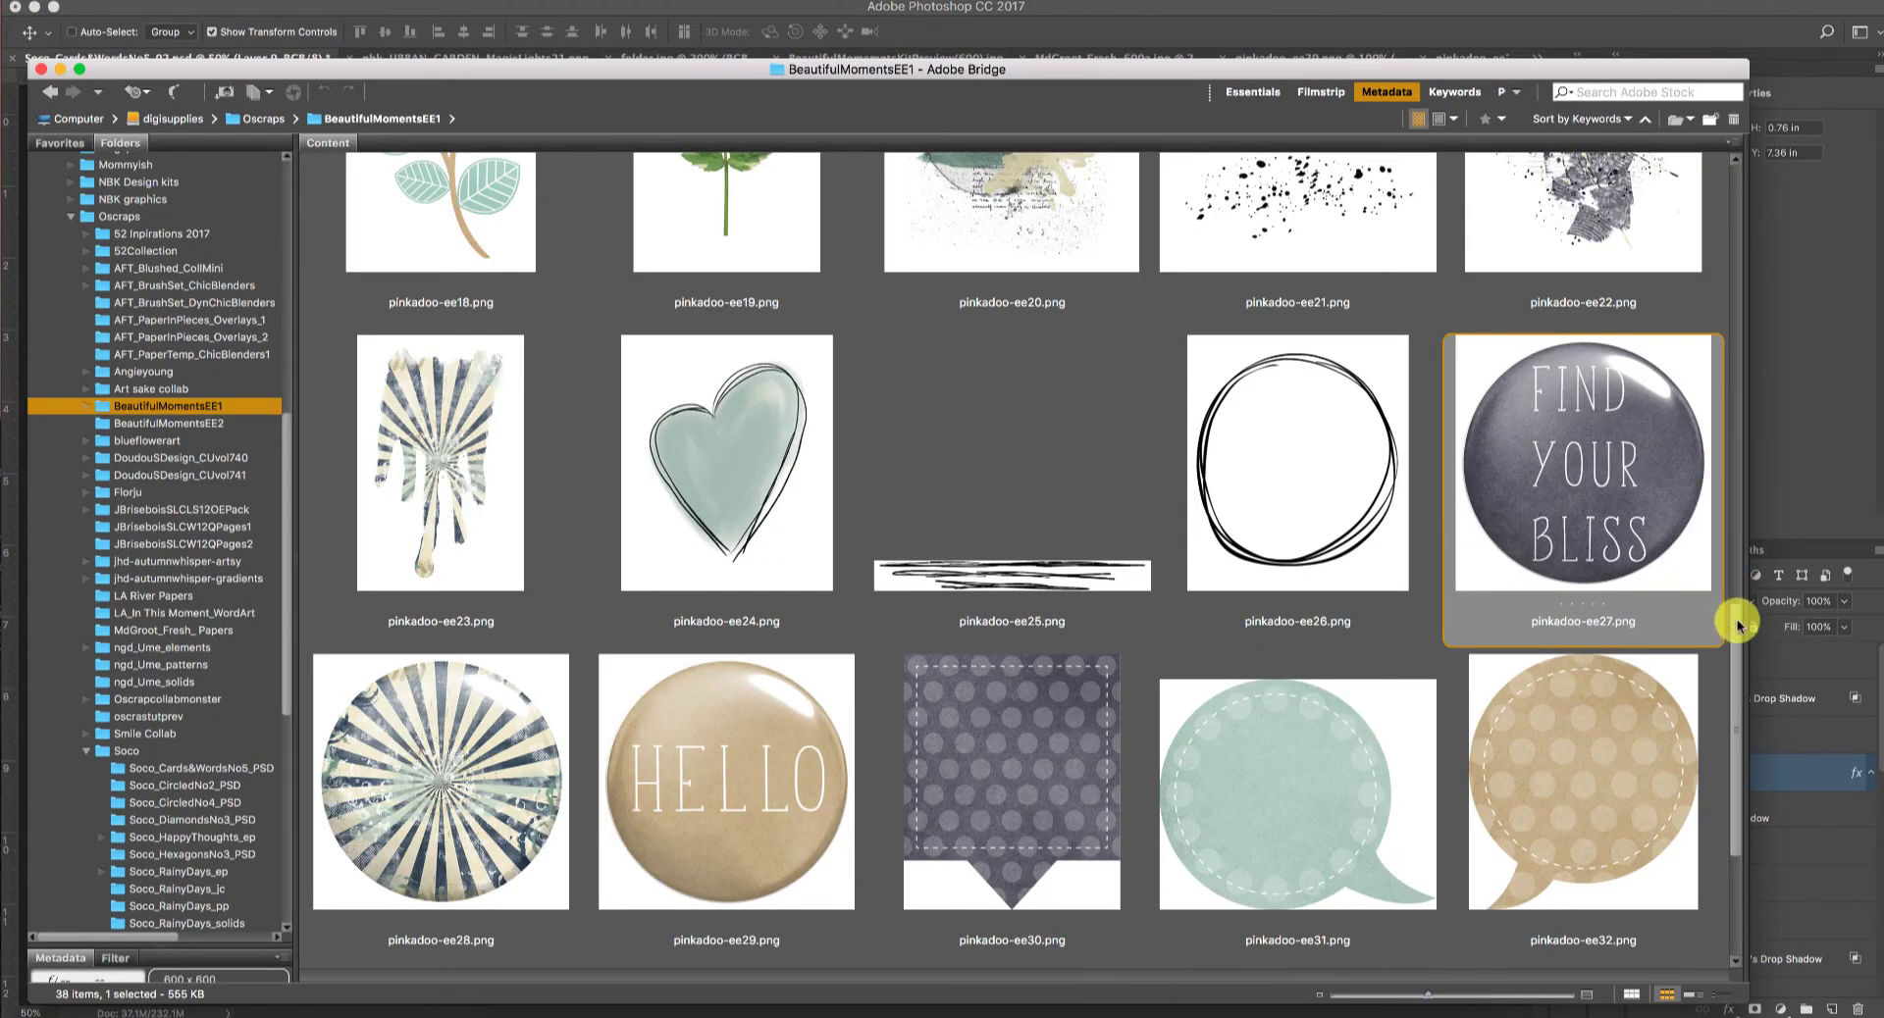
left_click_drag(1735, 629, 1570, 294)
left_click_drag(1526, 443, 1164, 920)
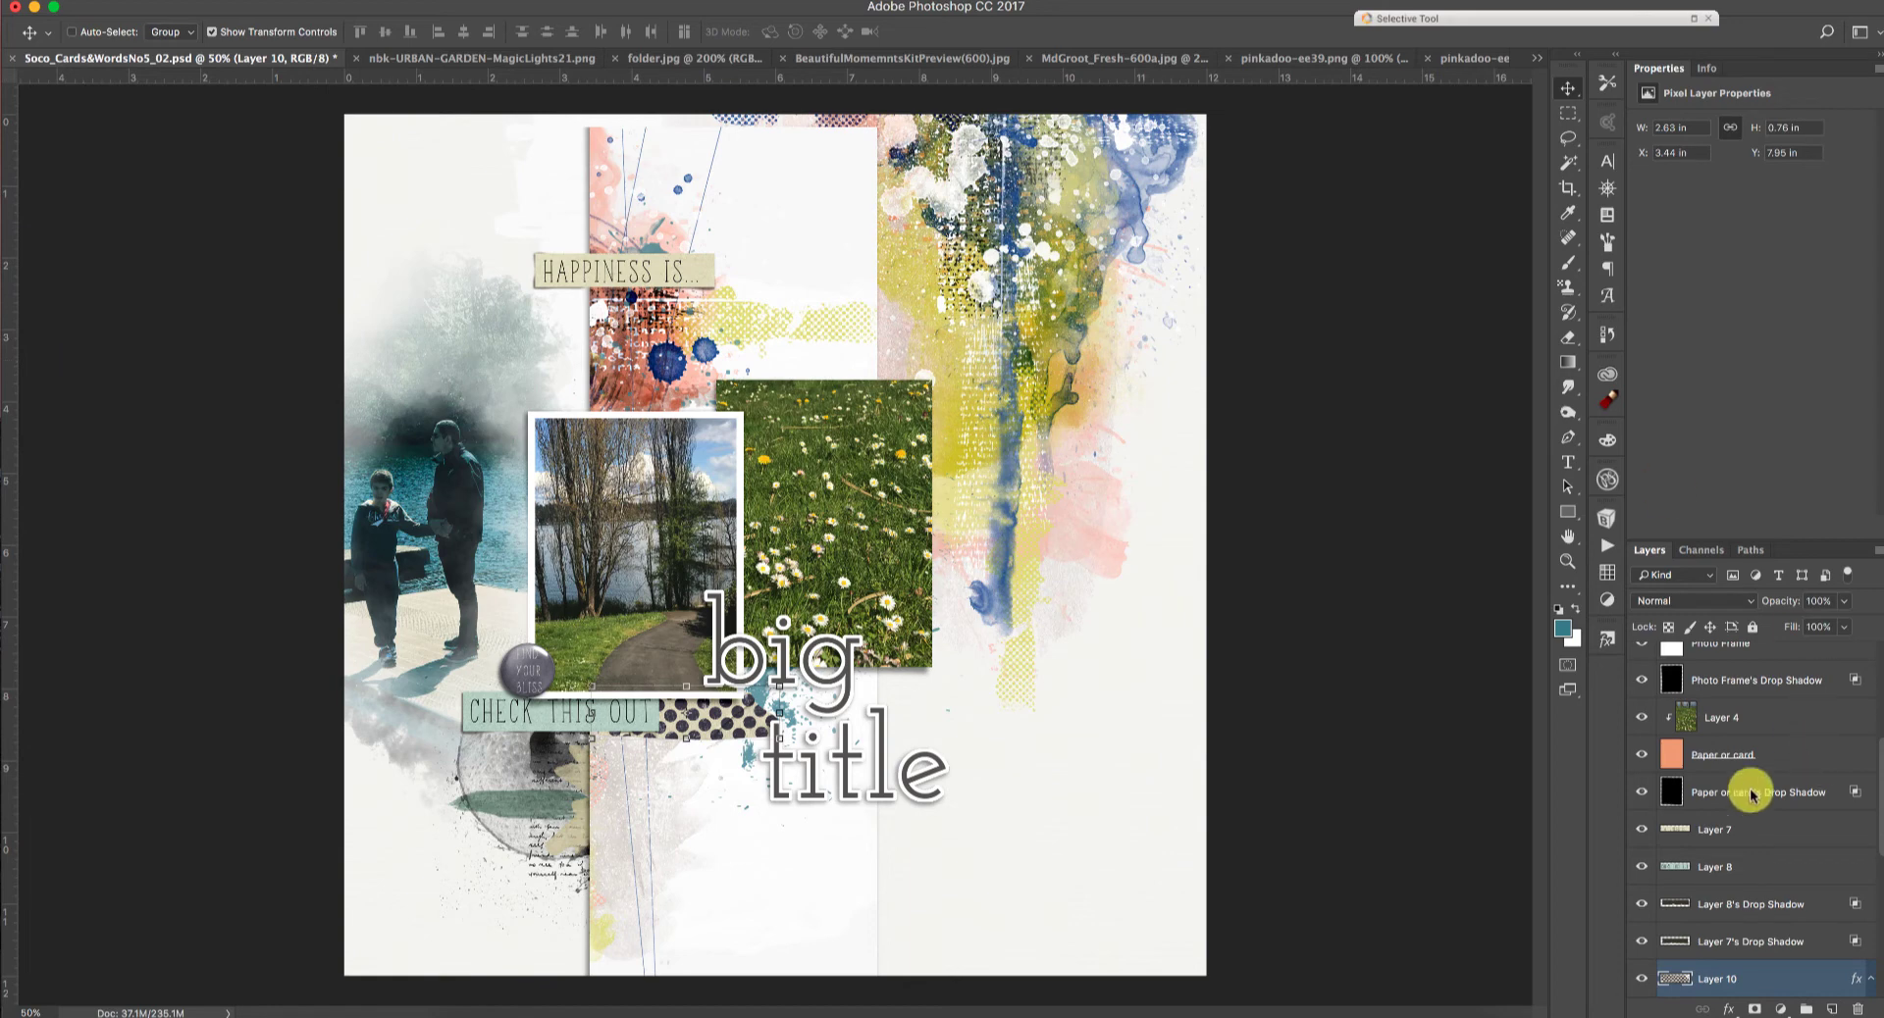
left_click(1144, 1010)
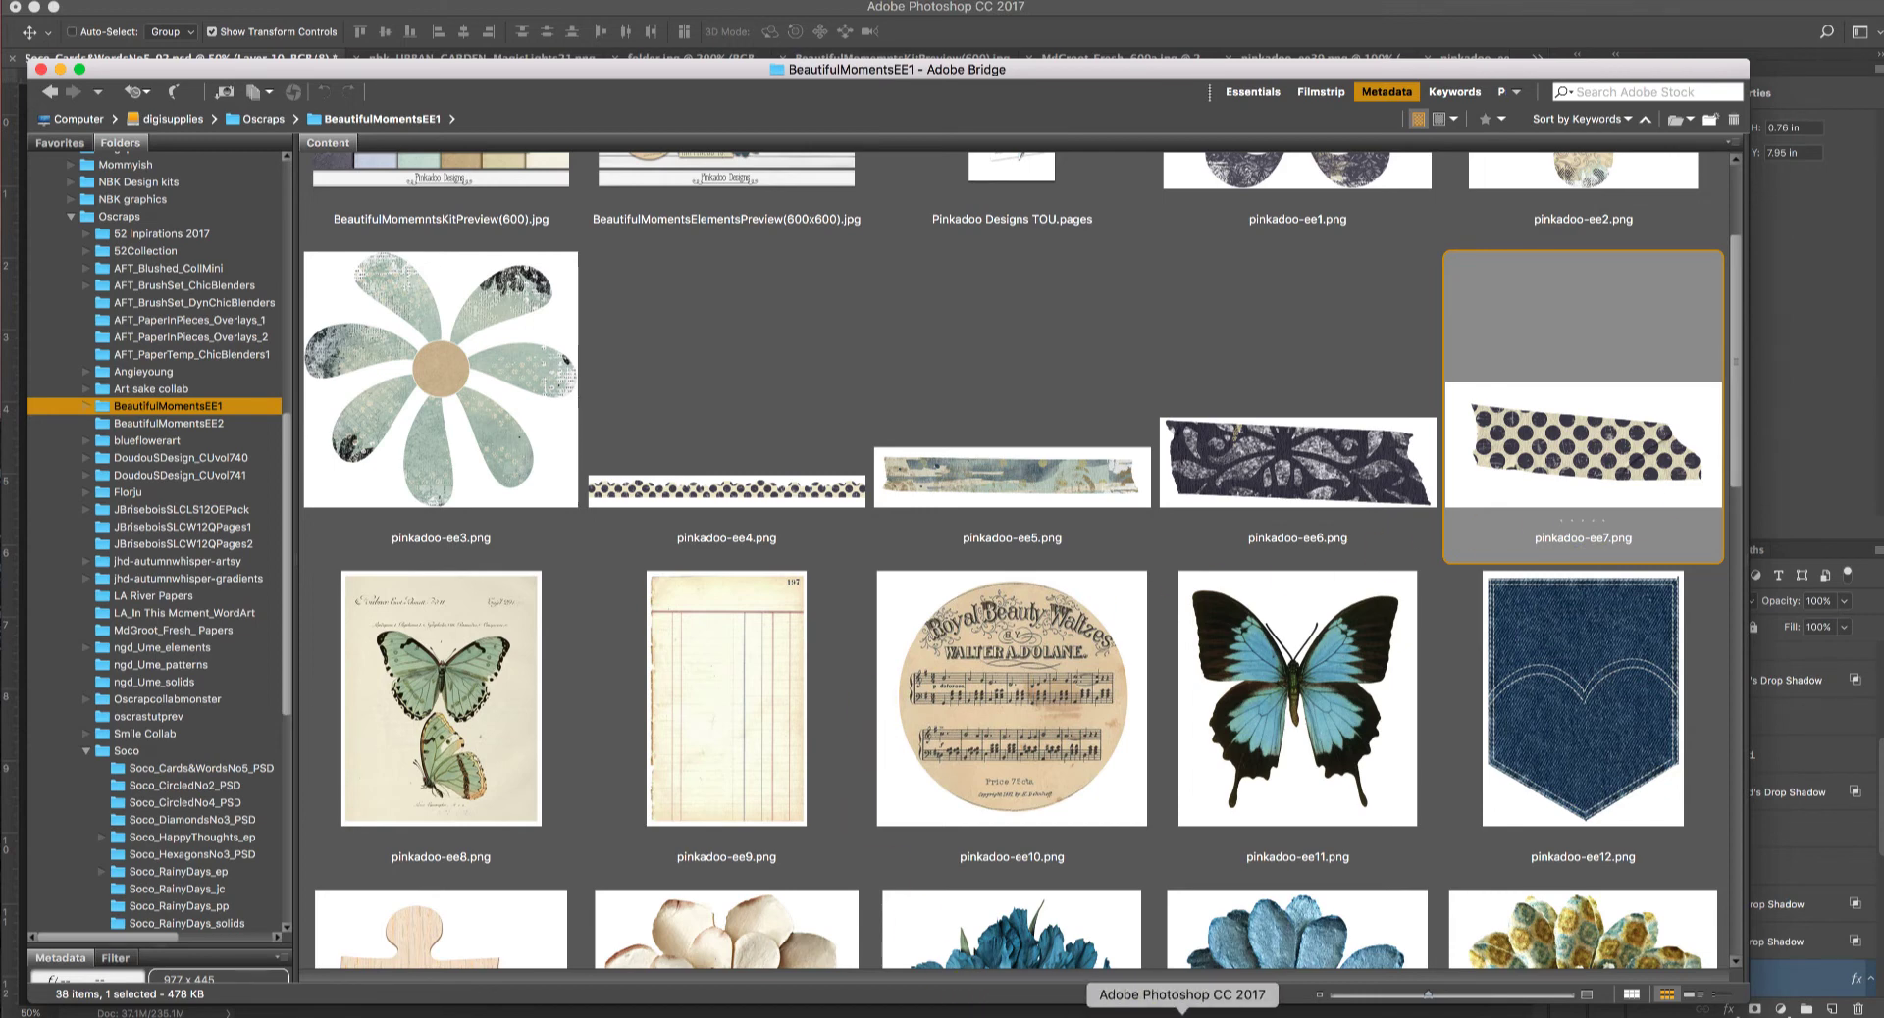
left_click(1189, 1013)
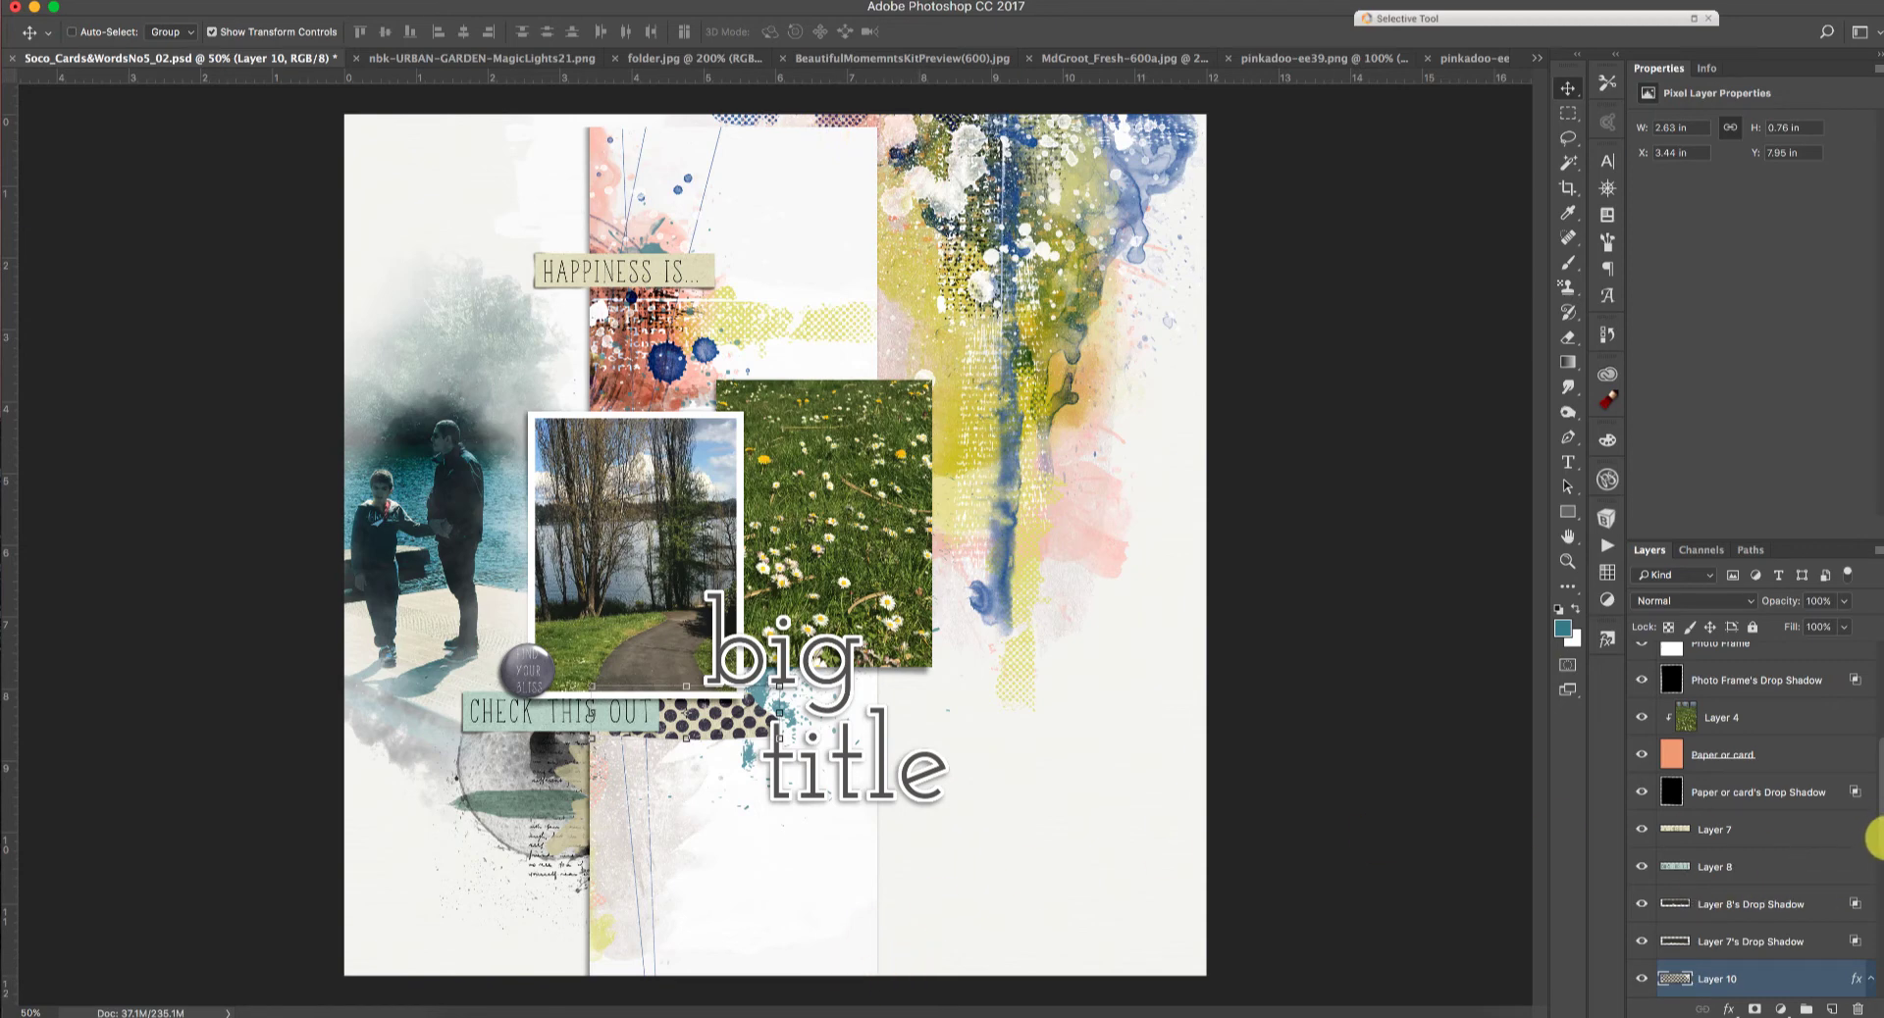
Step: Try showing the lower Paper layer and hiding the upper Paper layer, and restore the original visibility of both
scroll(1864, 836, "down", 3)
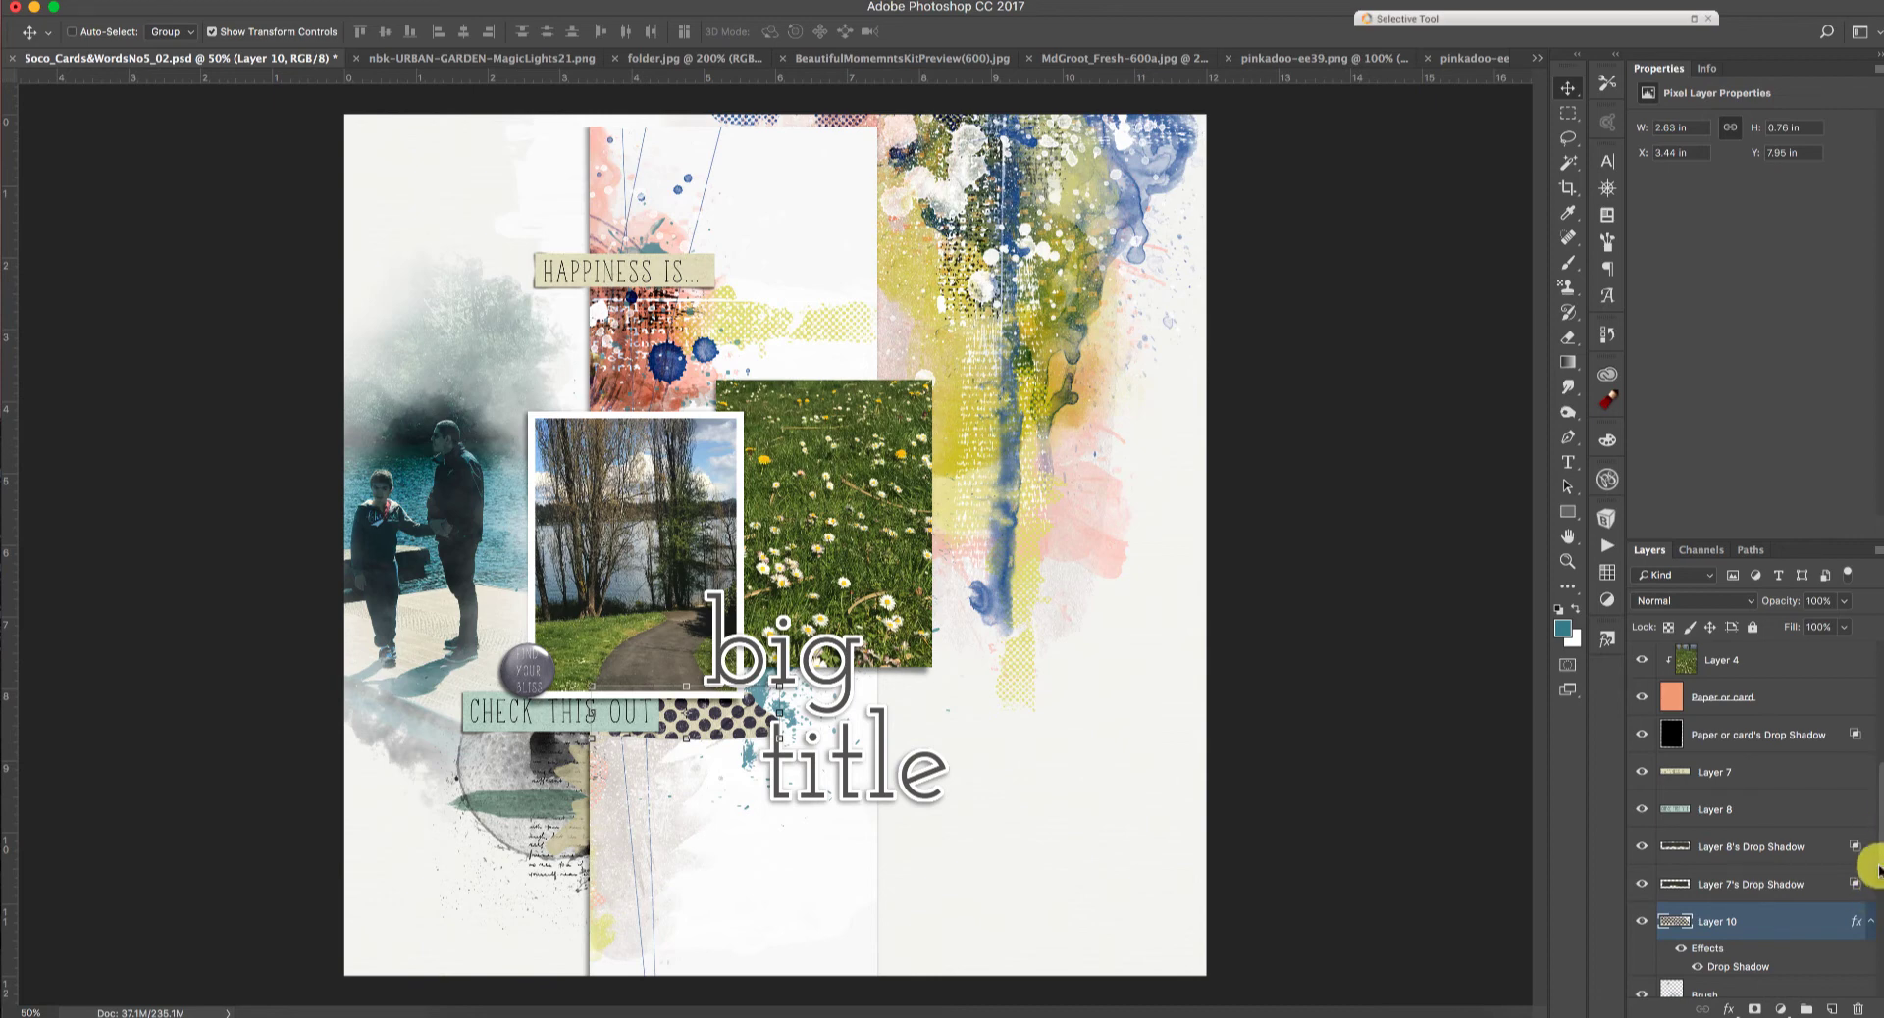
scroll(1867, 881, "down", 10)
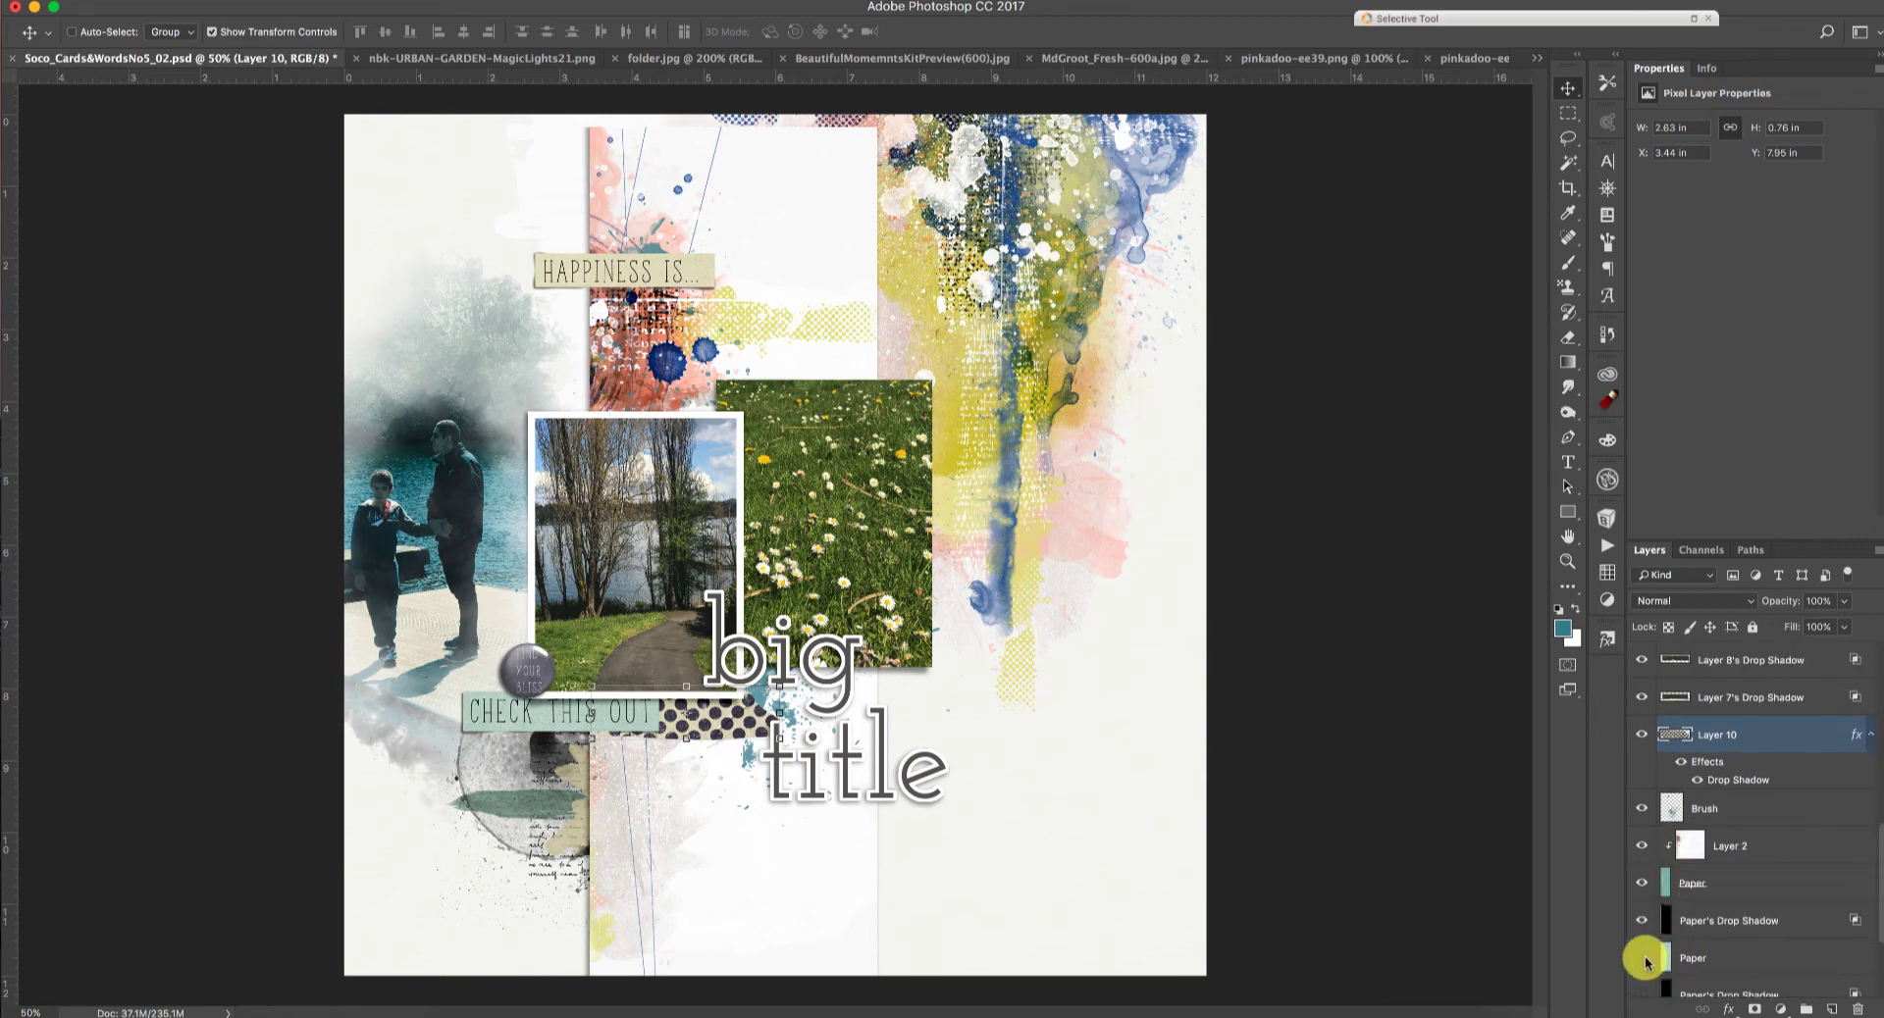
left_click(1641, 958)
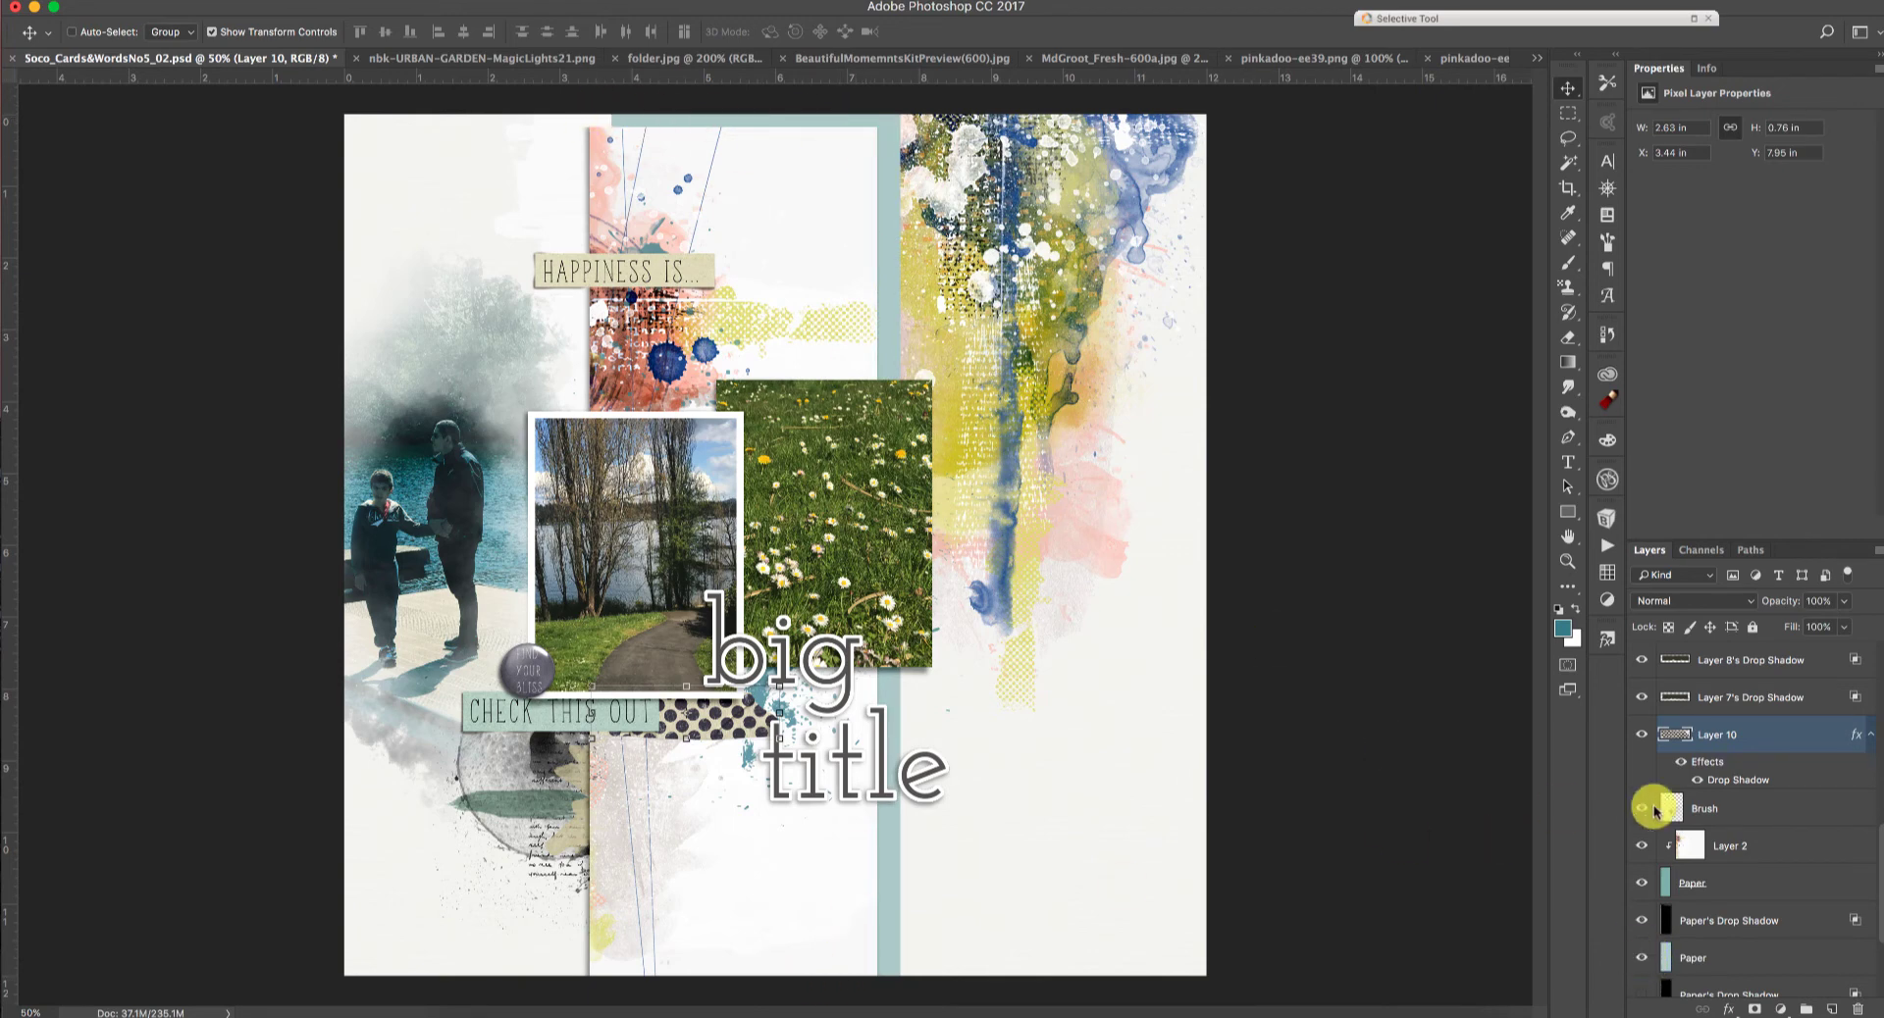
left_click(1641, 883)
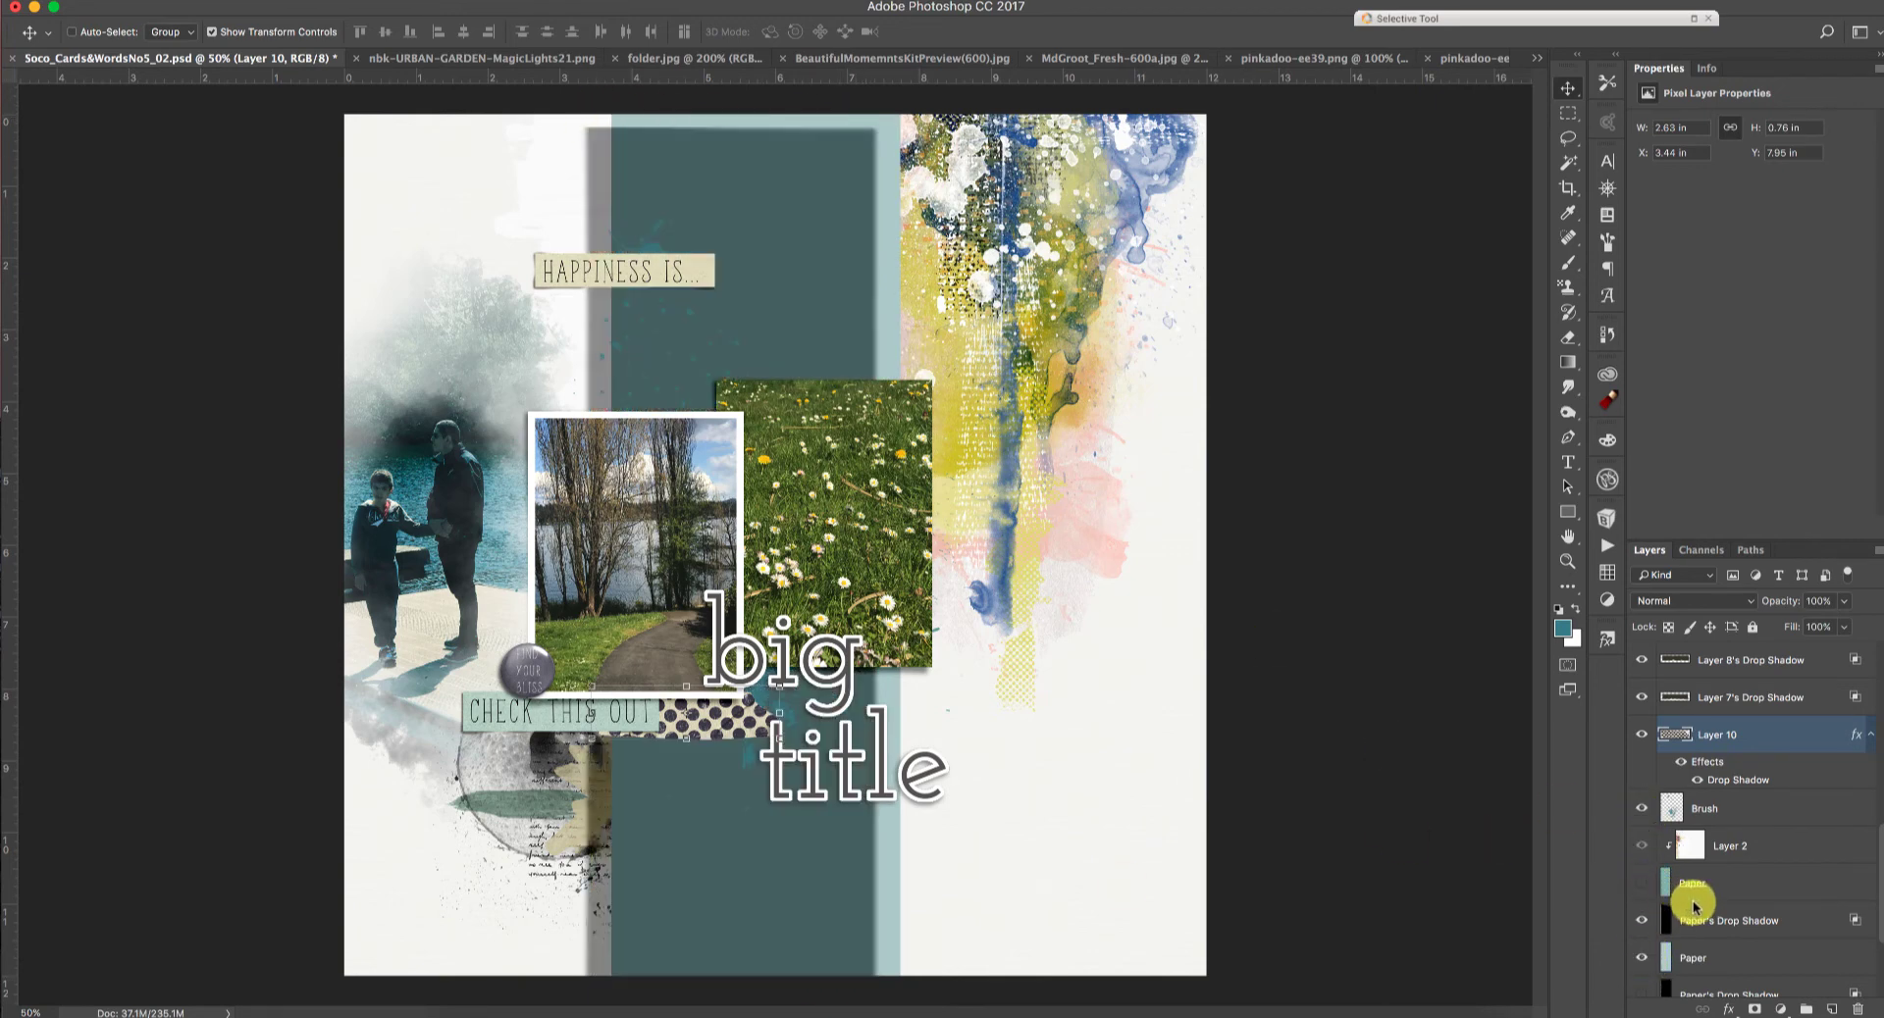
left_click(1641, 883)
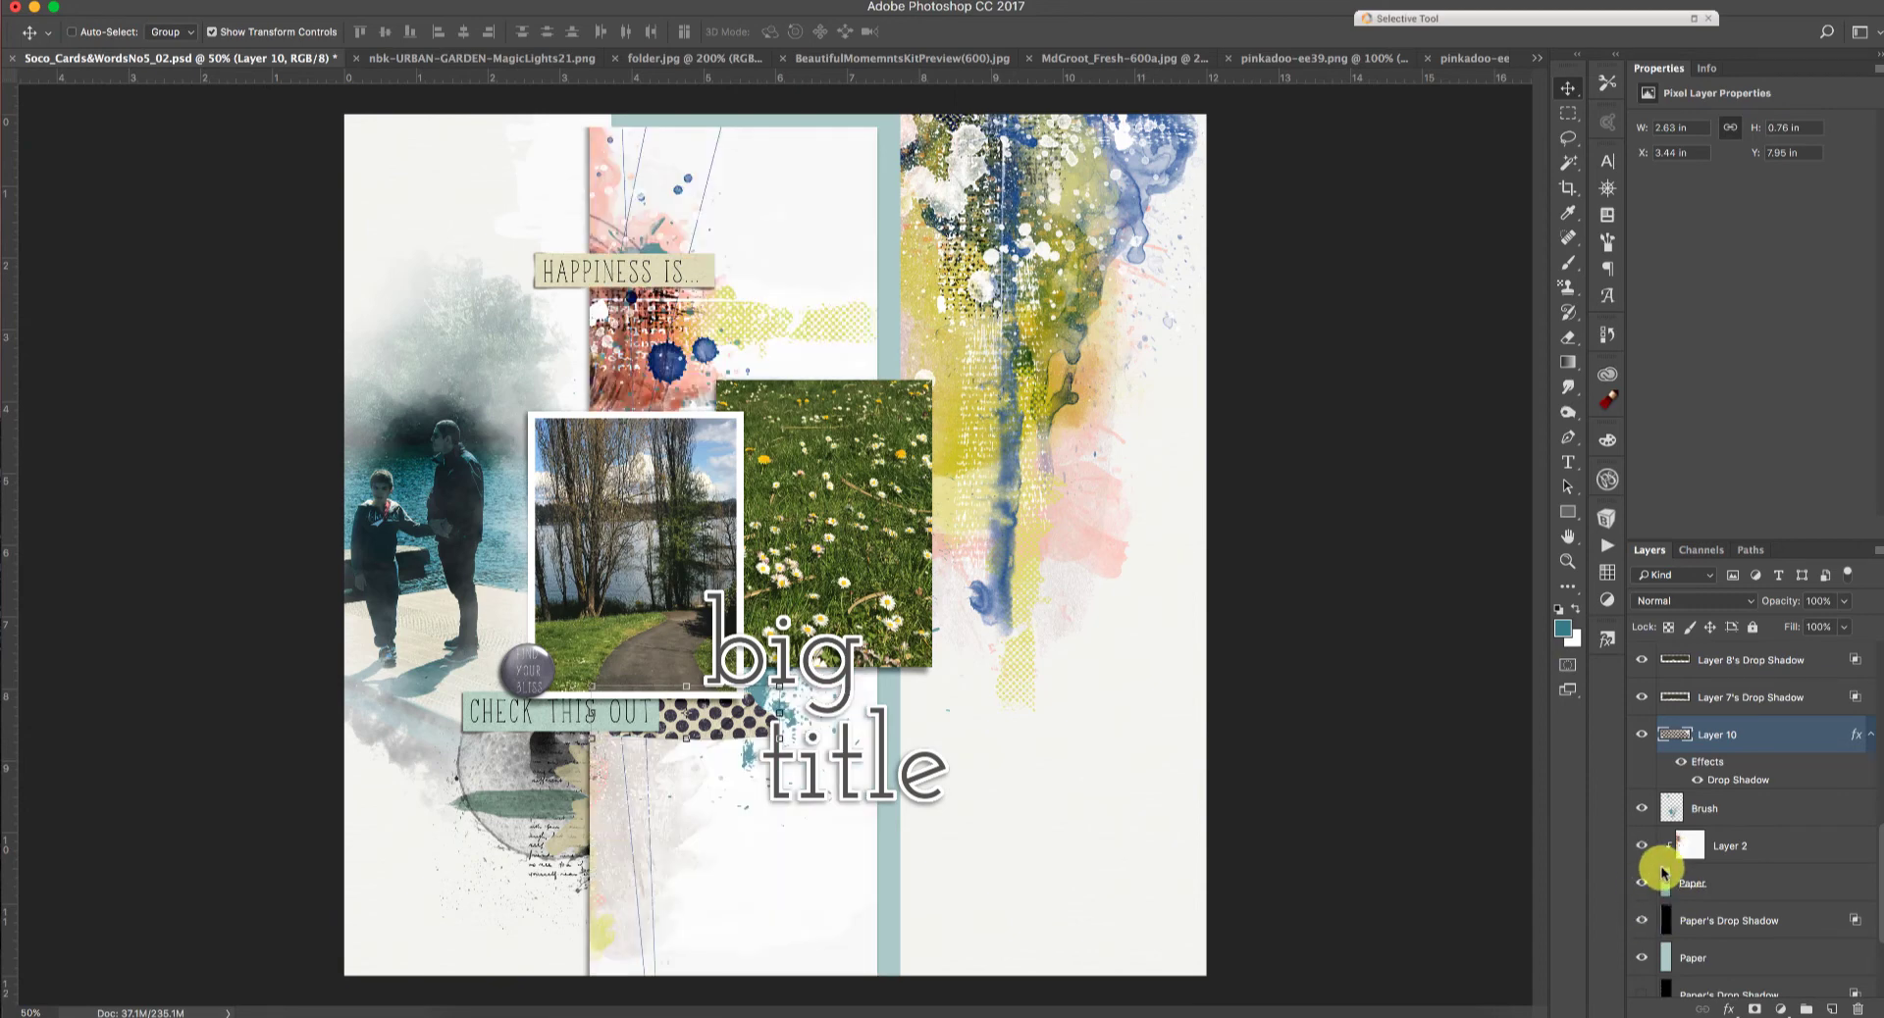
left_click(1641, 958)
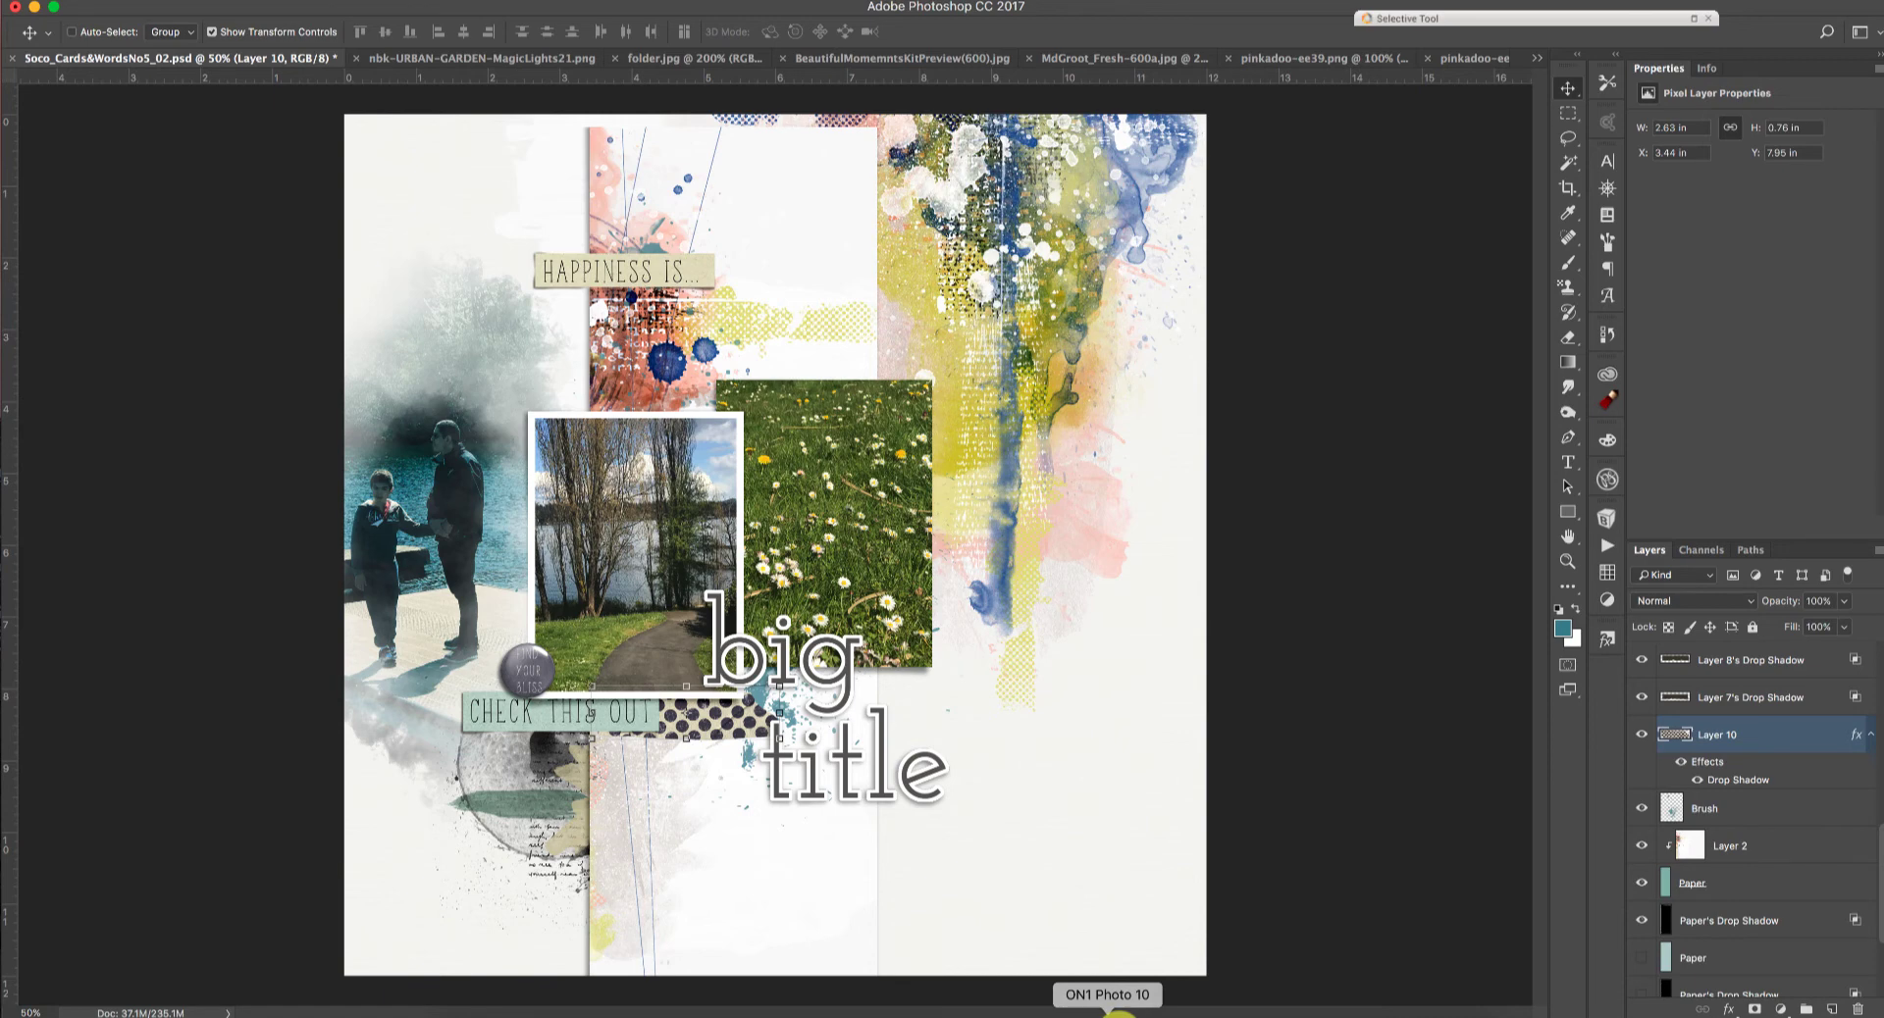
Step: Look through the BeautifulMomentsEE1 and BeautifulMomentsEE2 folders in Bridge for more kit artwork and return to the page in Photoshop
left_click(1118, 1013)
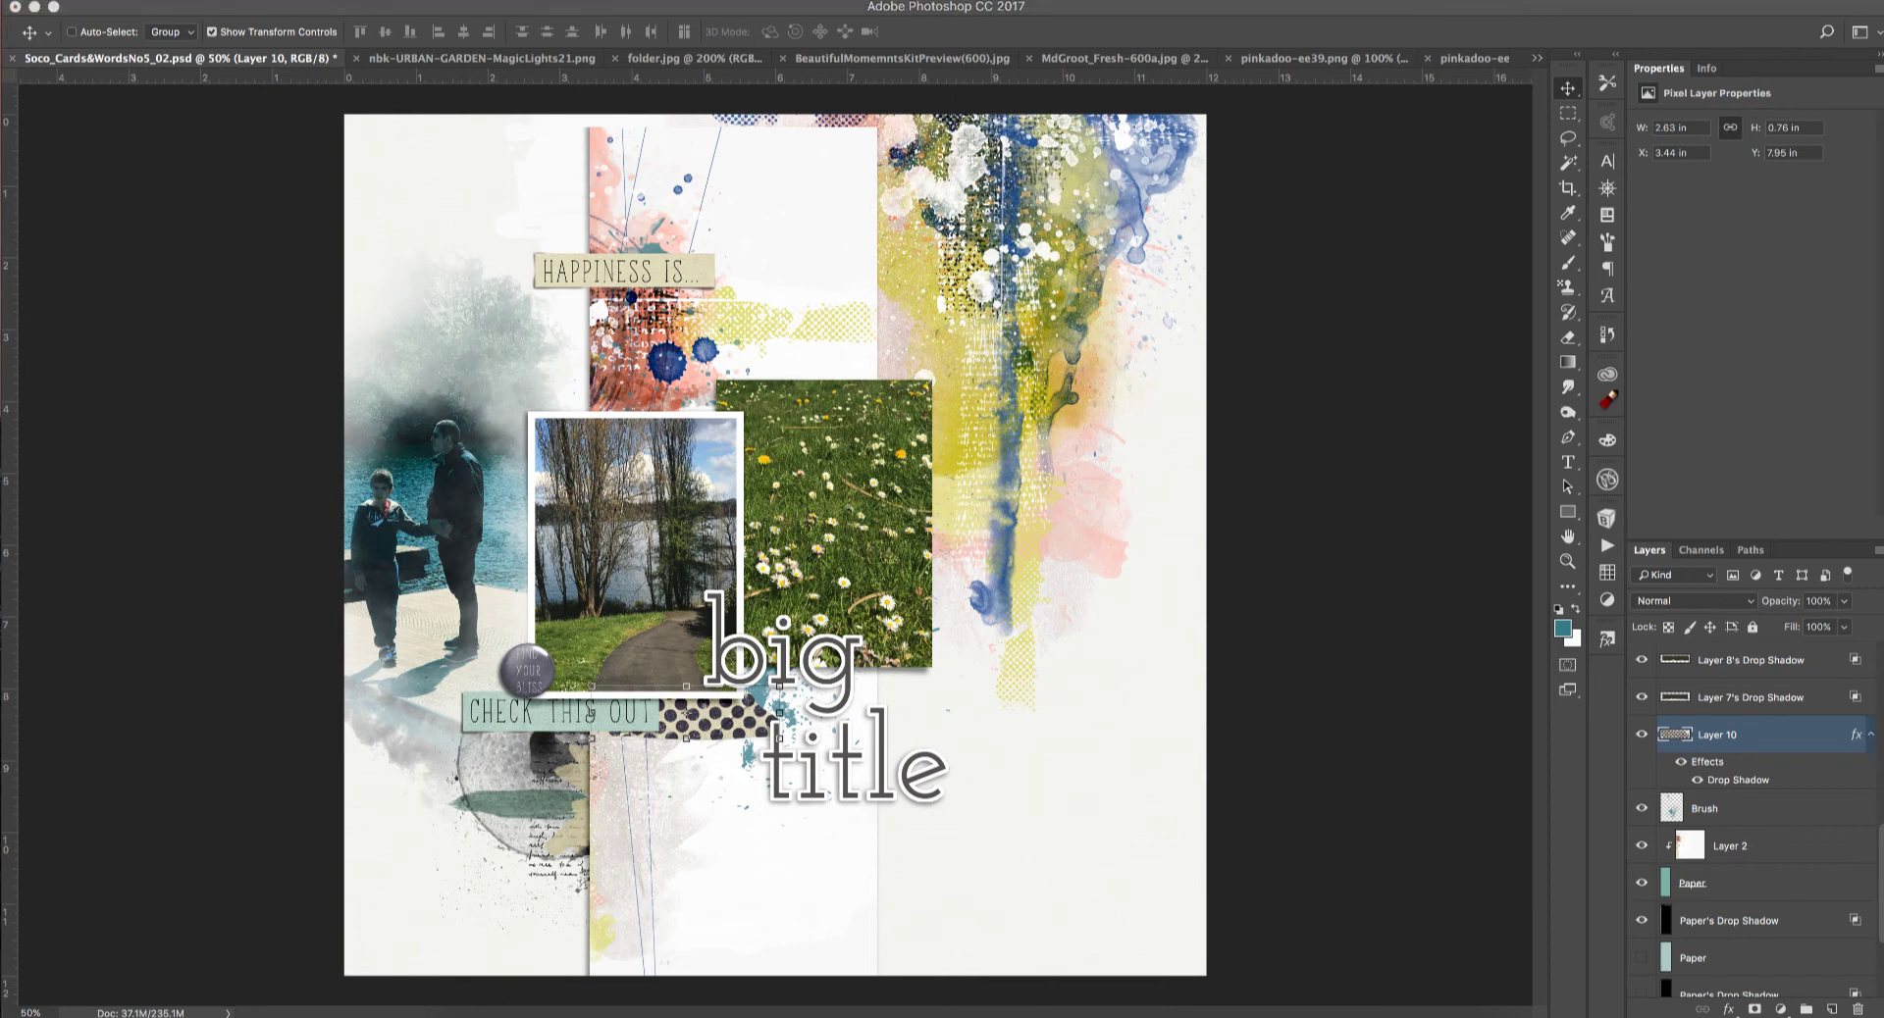
left_click(1168, 1010)
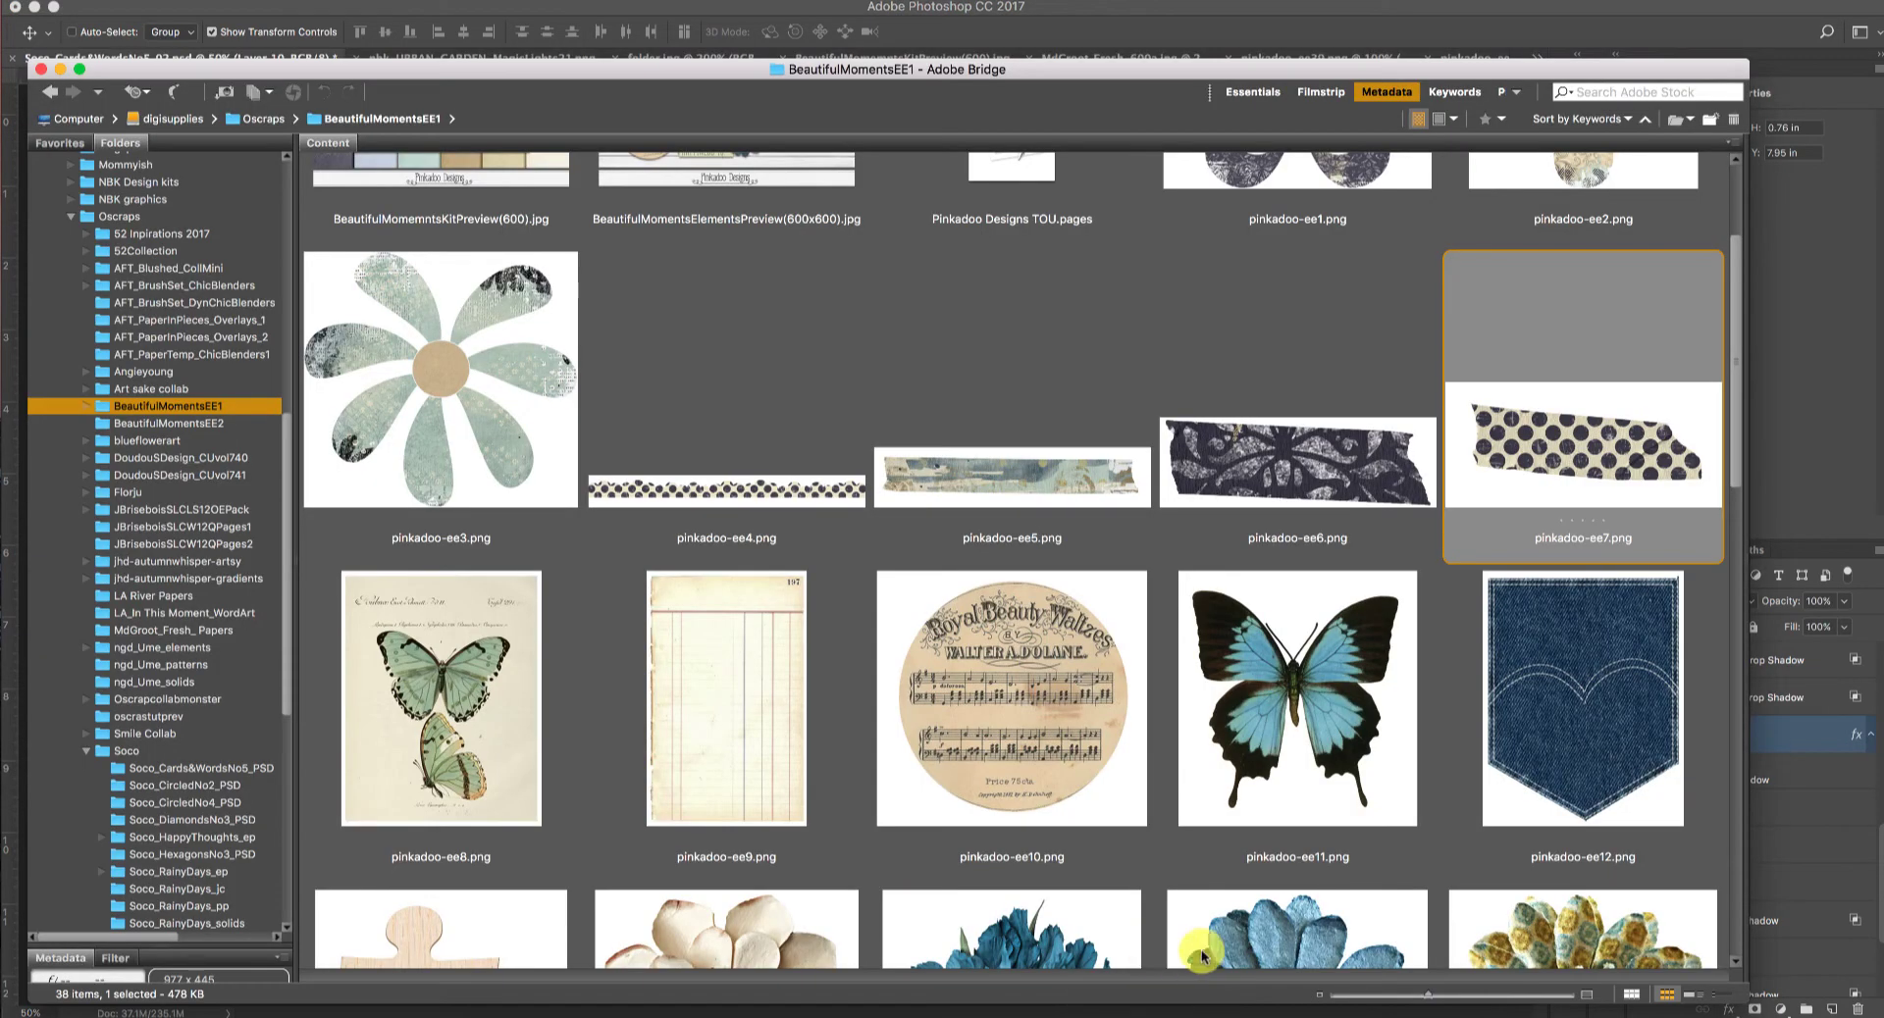
scroll(1731, 477, "down", 2)
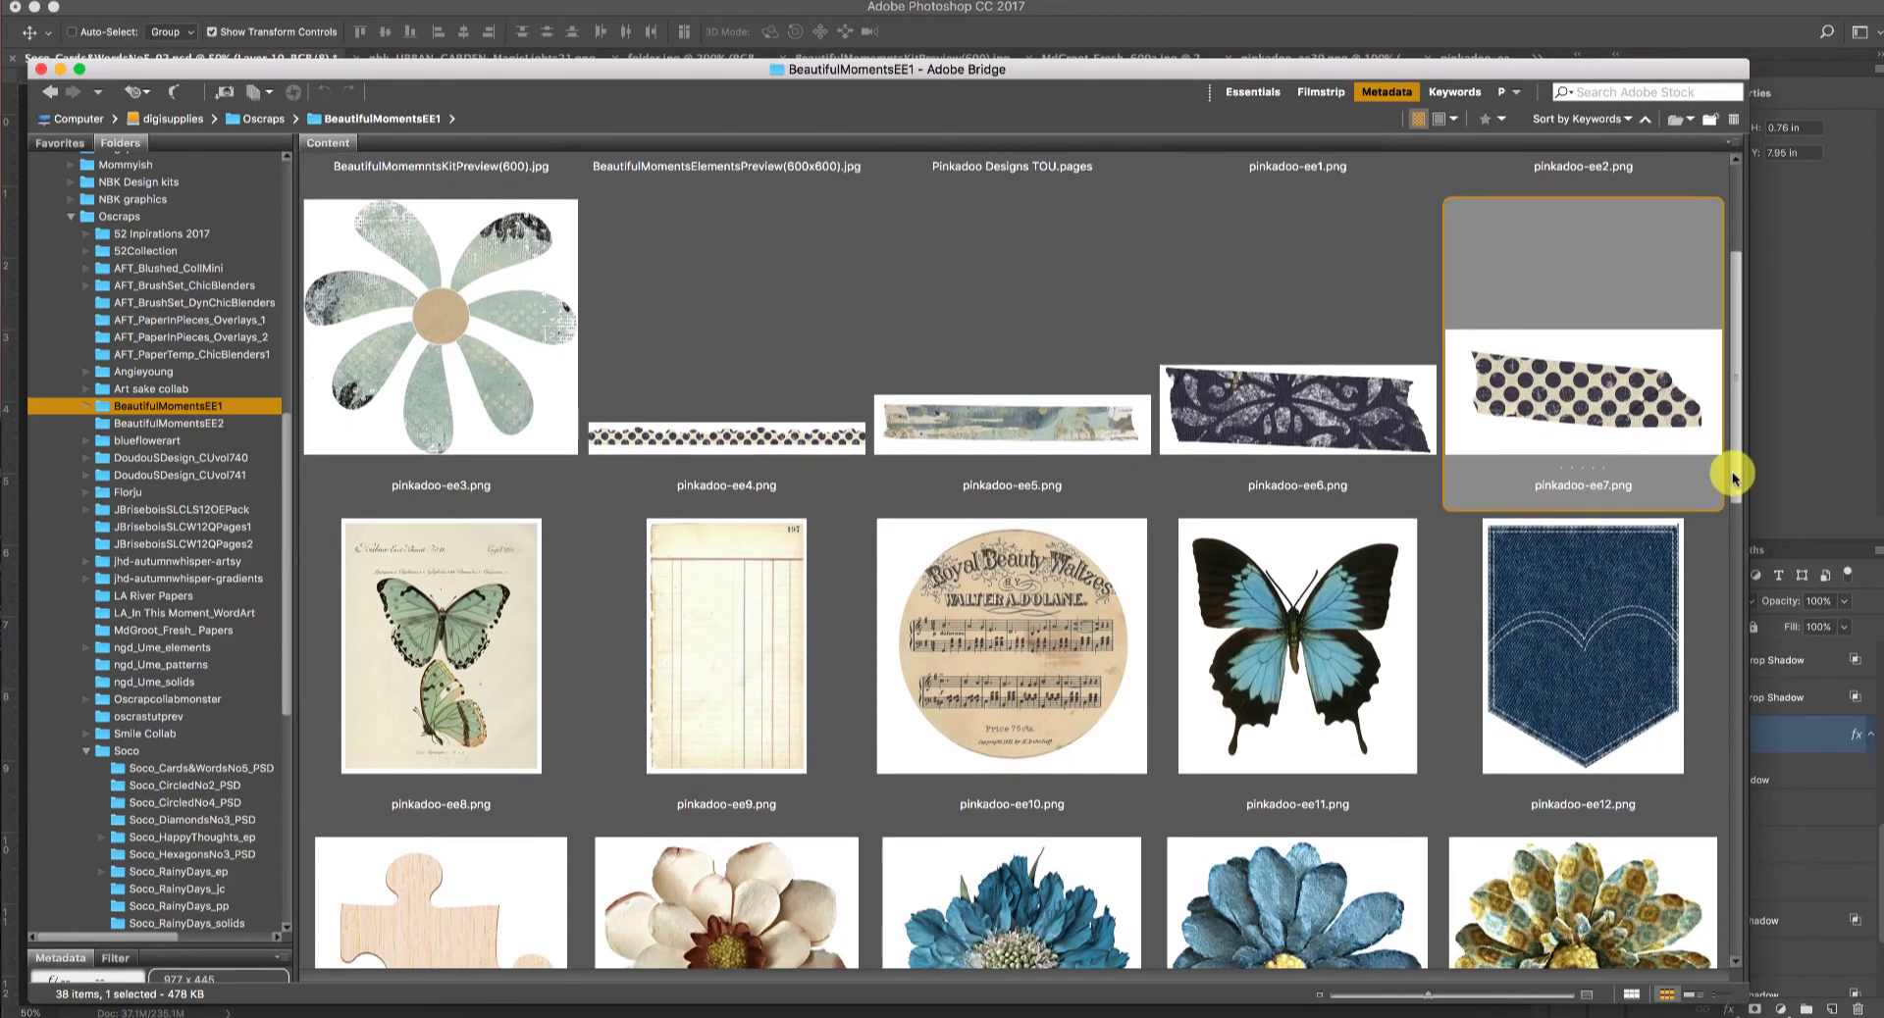
mouse_move(1732, 478)
left_mouse_down()
mouse_move(1756, 622)
mouse_move(1817, 702)
mouse_move(1799, 963)
mouse_move(1808, 816)
mouse_move(1719, 461)
left_mouse_up()
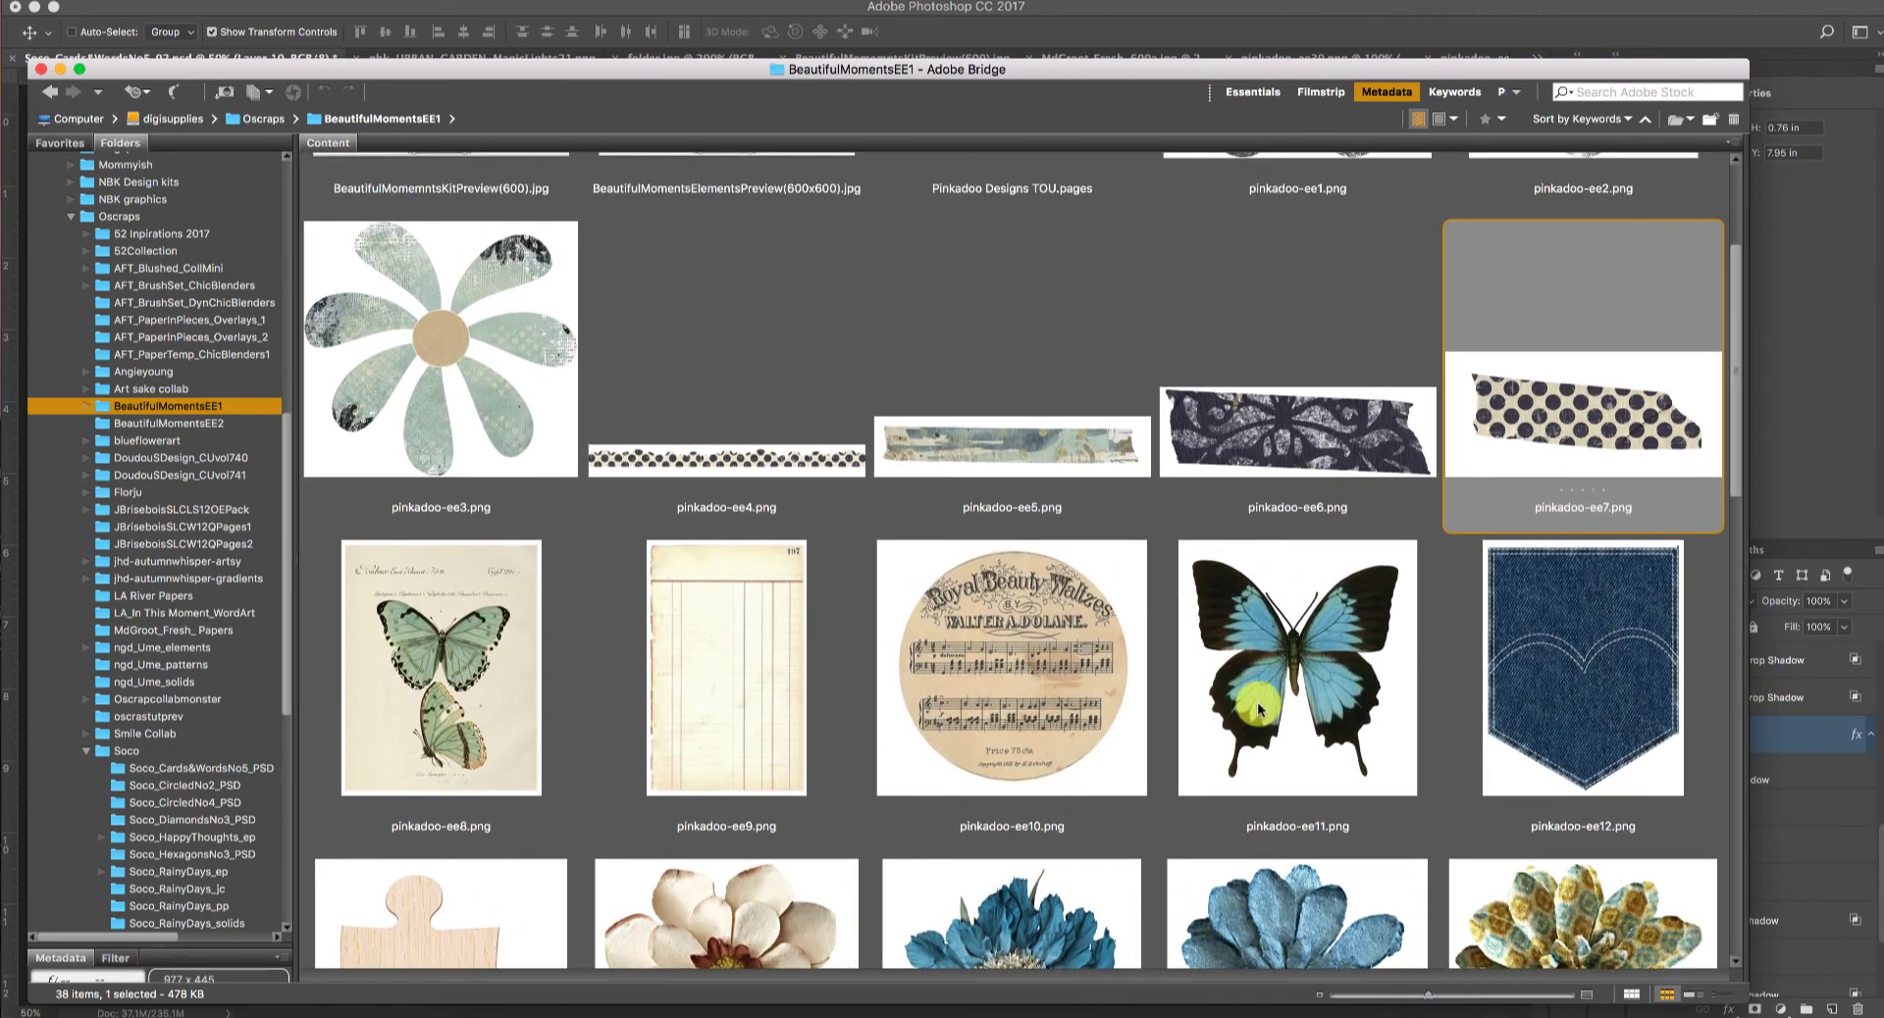
left_click(241, 422)
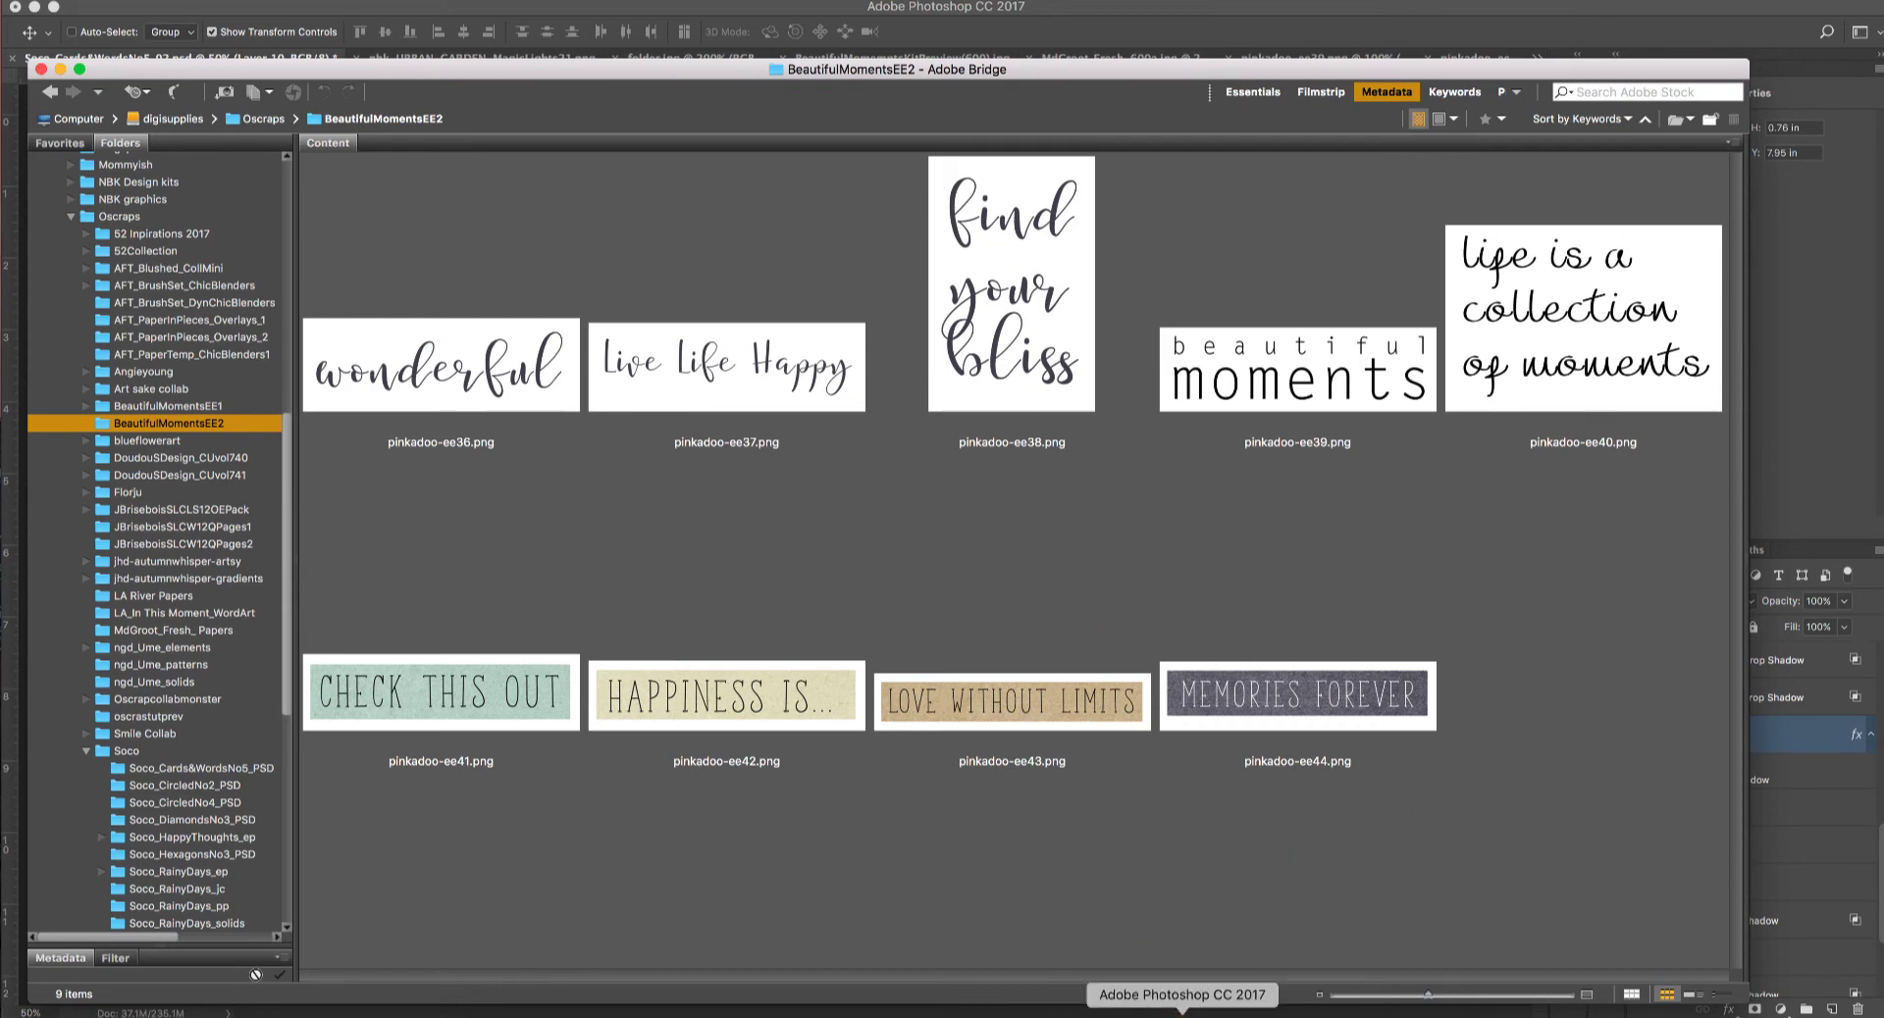
left_click(1183, 1010)
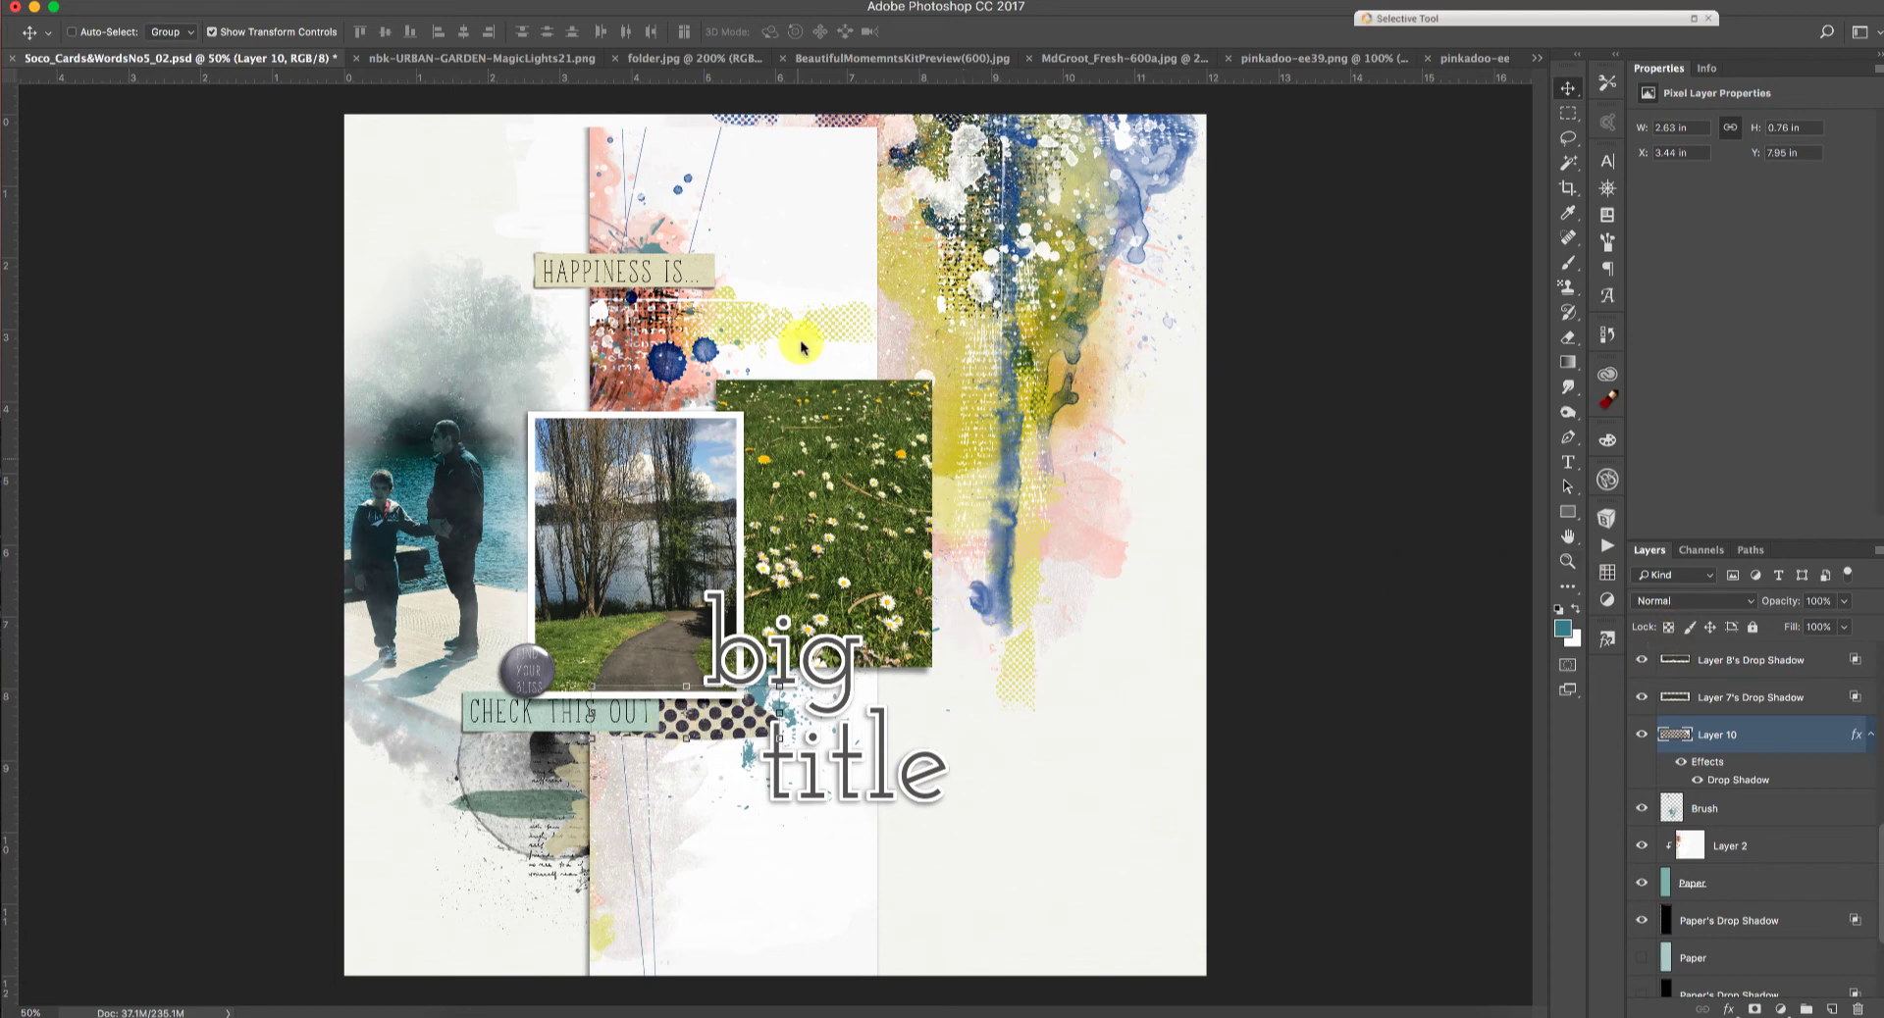
Step: Bring the glowing tree artwork from nbk-URBAN-GARDEN-MagicLights21.png onto the Soco_Cards&WordsNo5_02.psd page
left_click(502, 61)
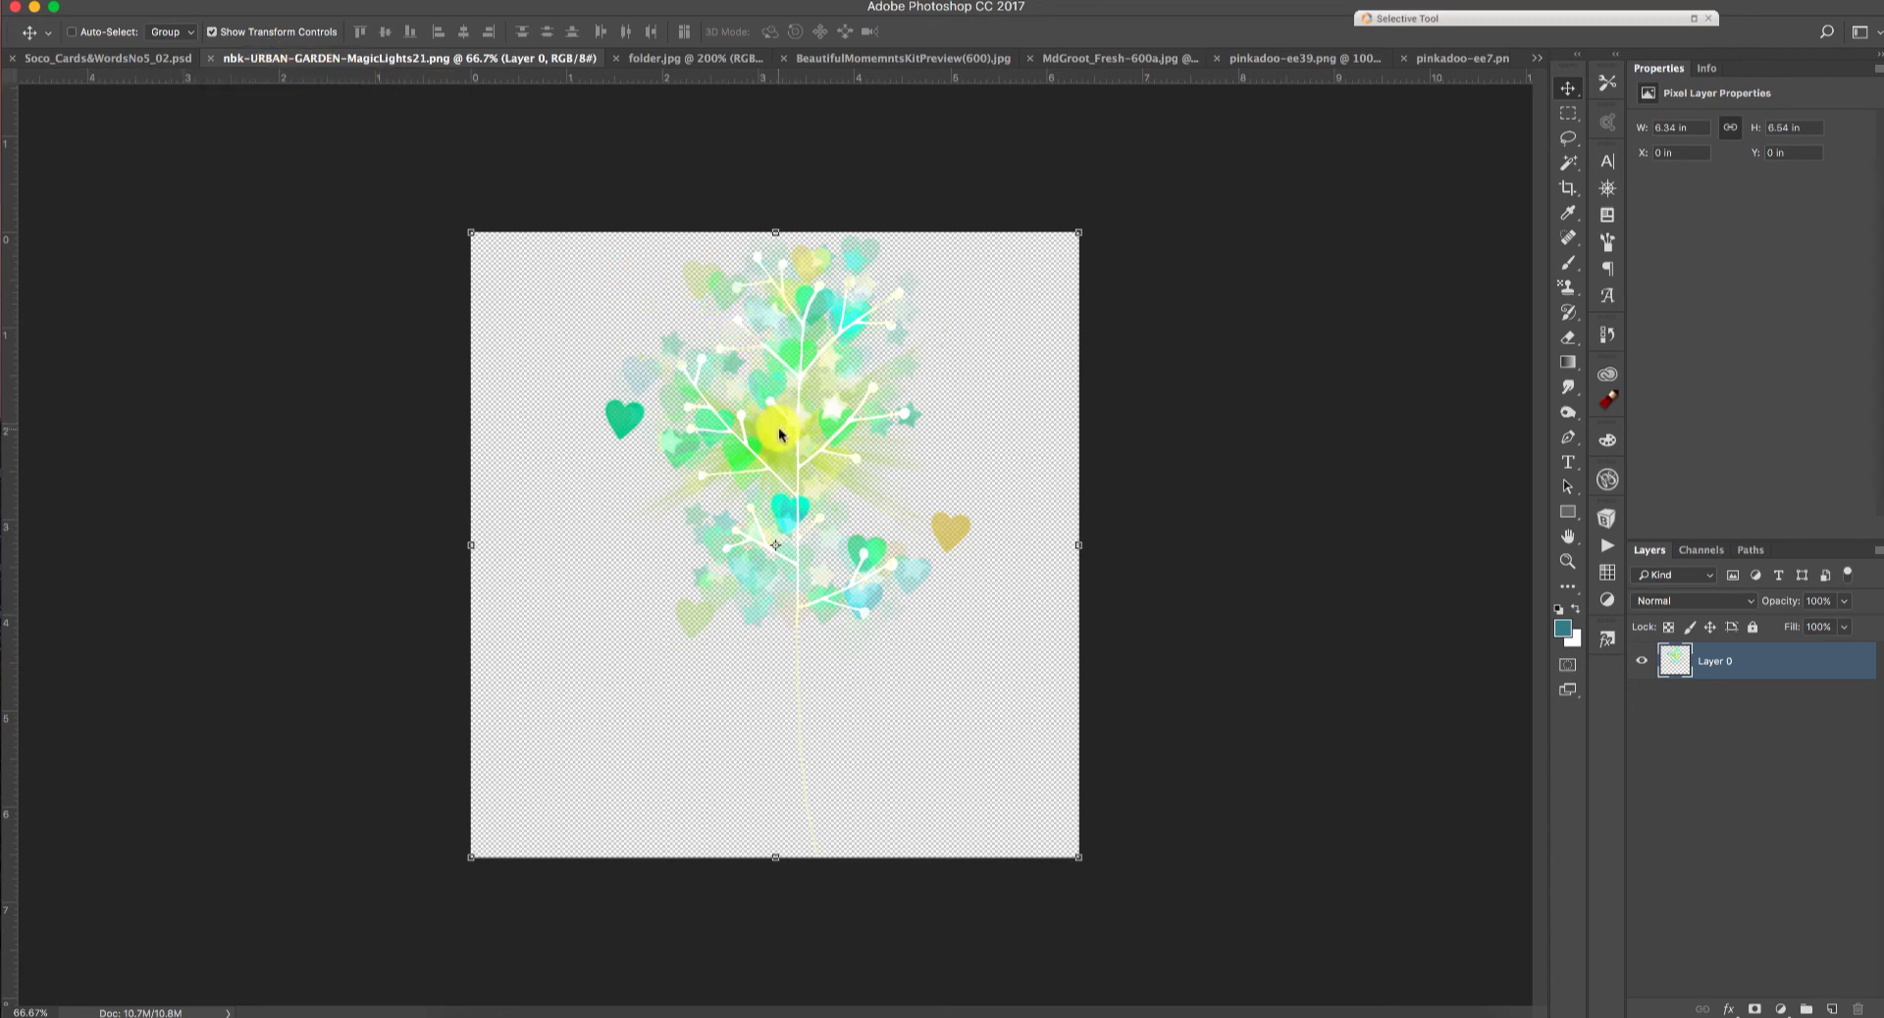
mouse_move(779, 429)
left_mouse_down()
mouse_move(692, 377)
mouse_move(767, 425)
left_mouse_up()
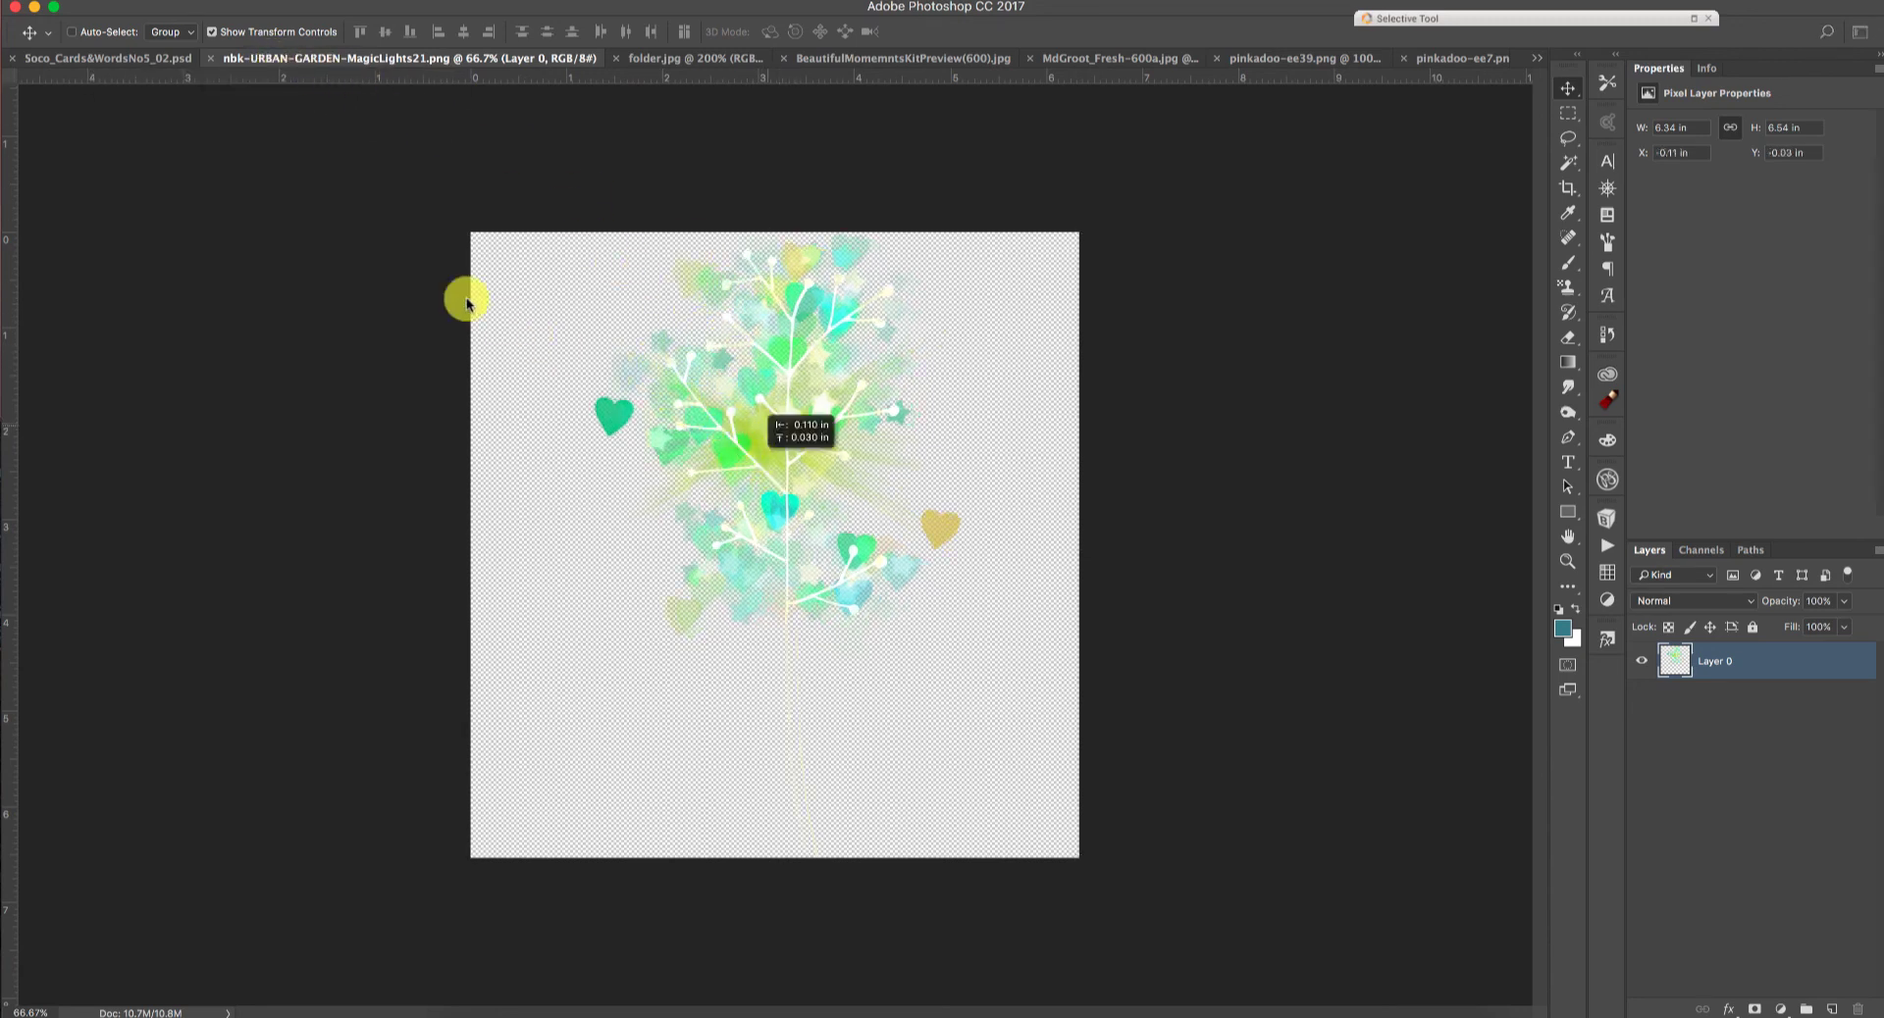
left_click_drag(161, 62, 802, 609)
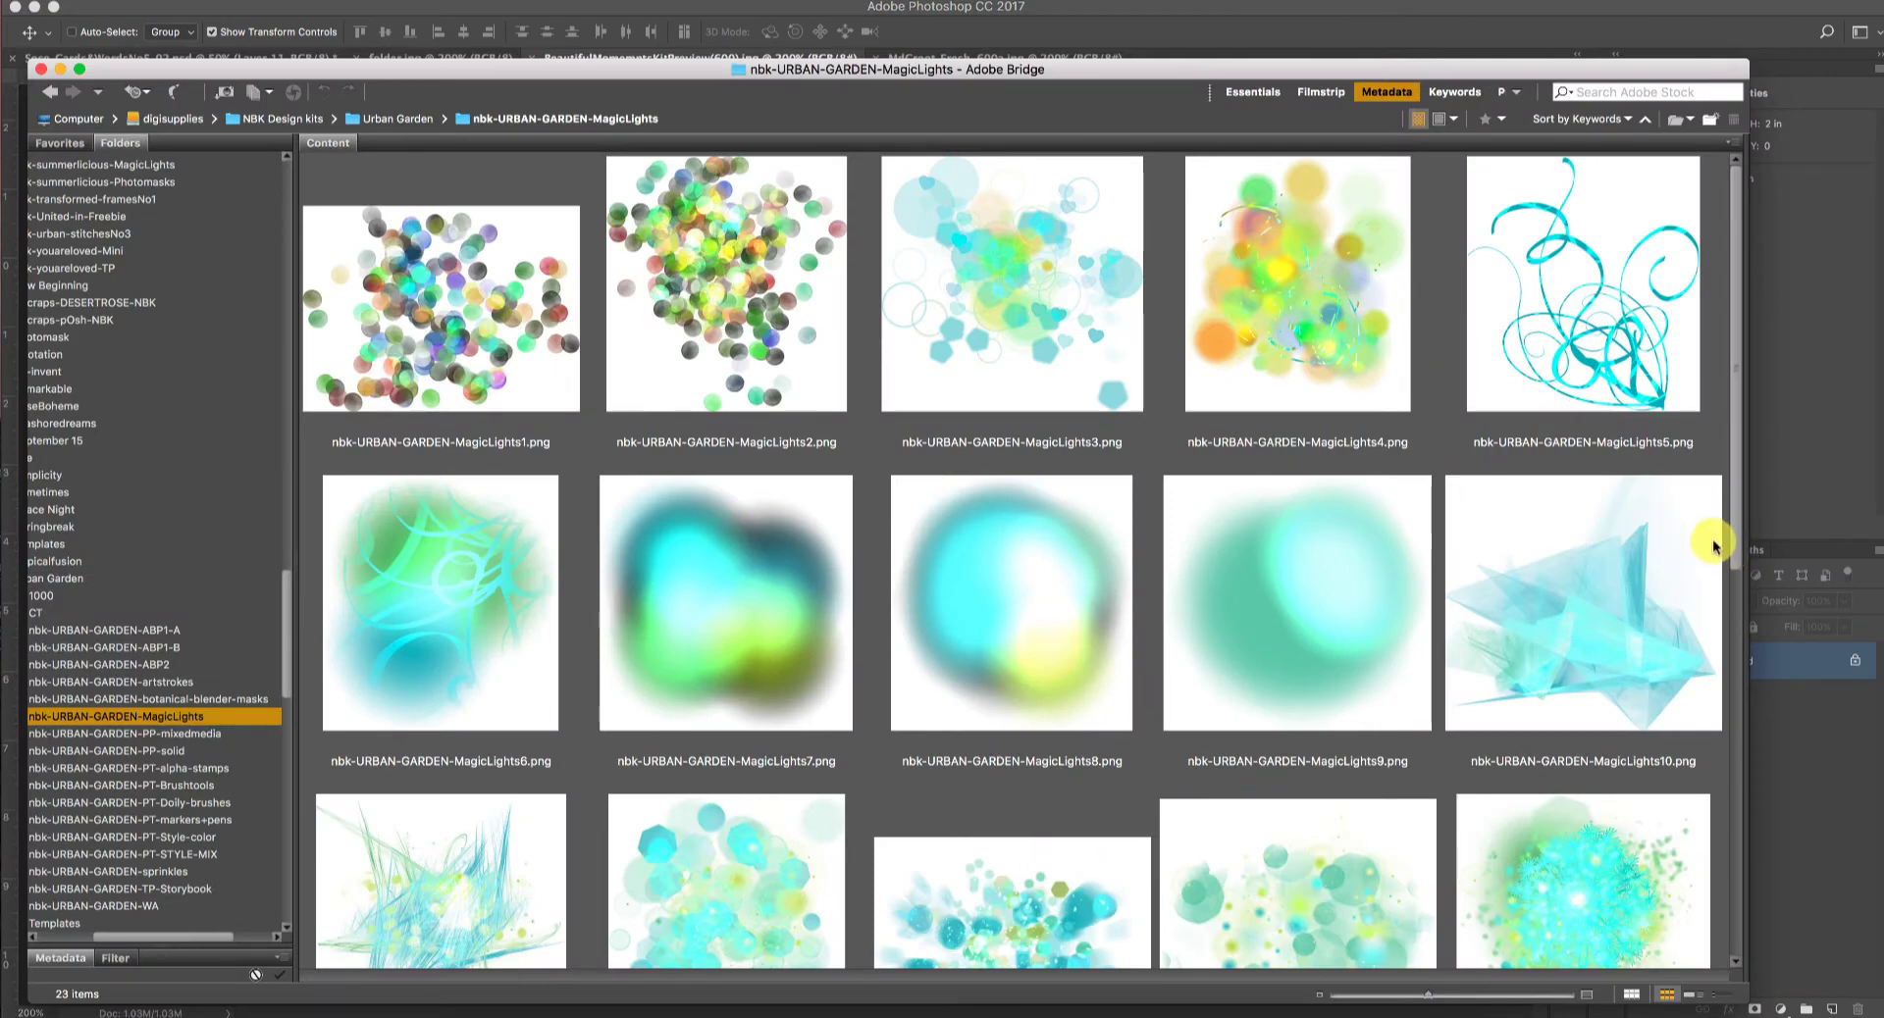
Step: Open nbk-URBAN-GARDEN-MagicLights14.png from the nbk-URBAN-GARDEN-MagicLights folder of Bridge in Photoshop
scroll(1723, 551, "down", 4)
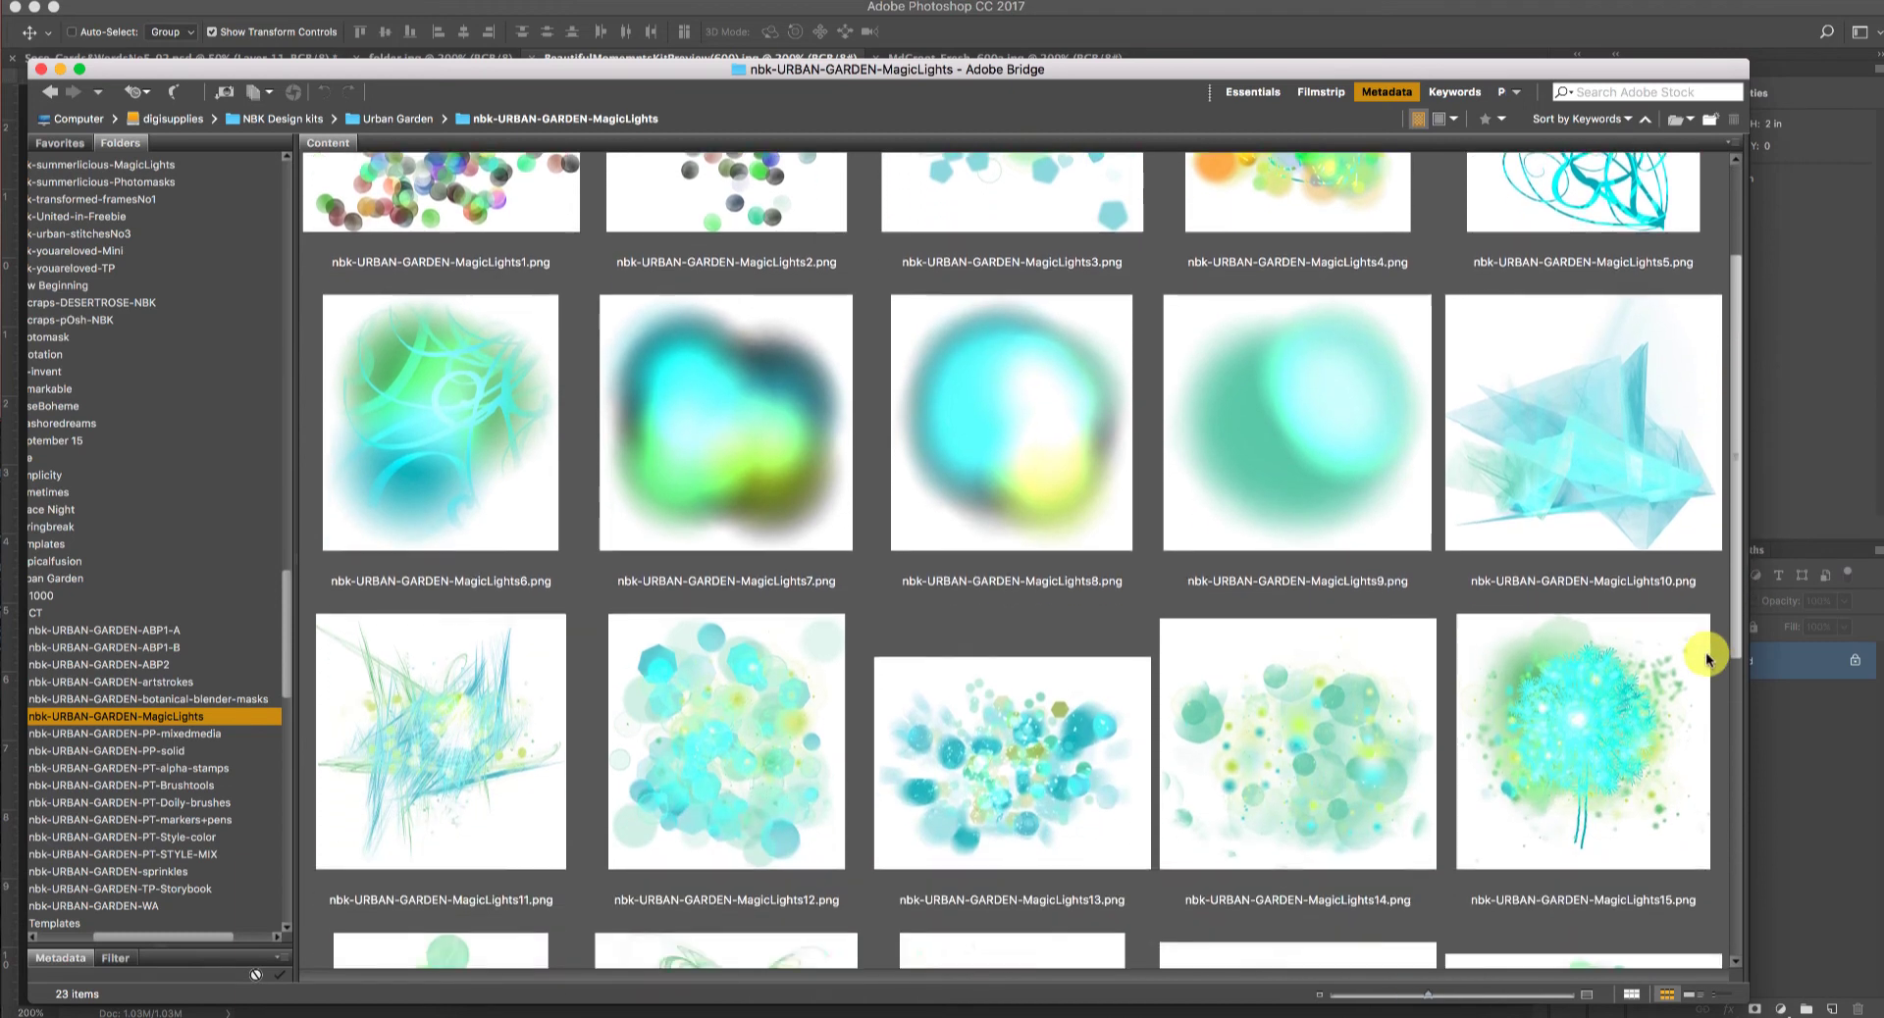
scroll(1251, 649, "down", 2)
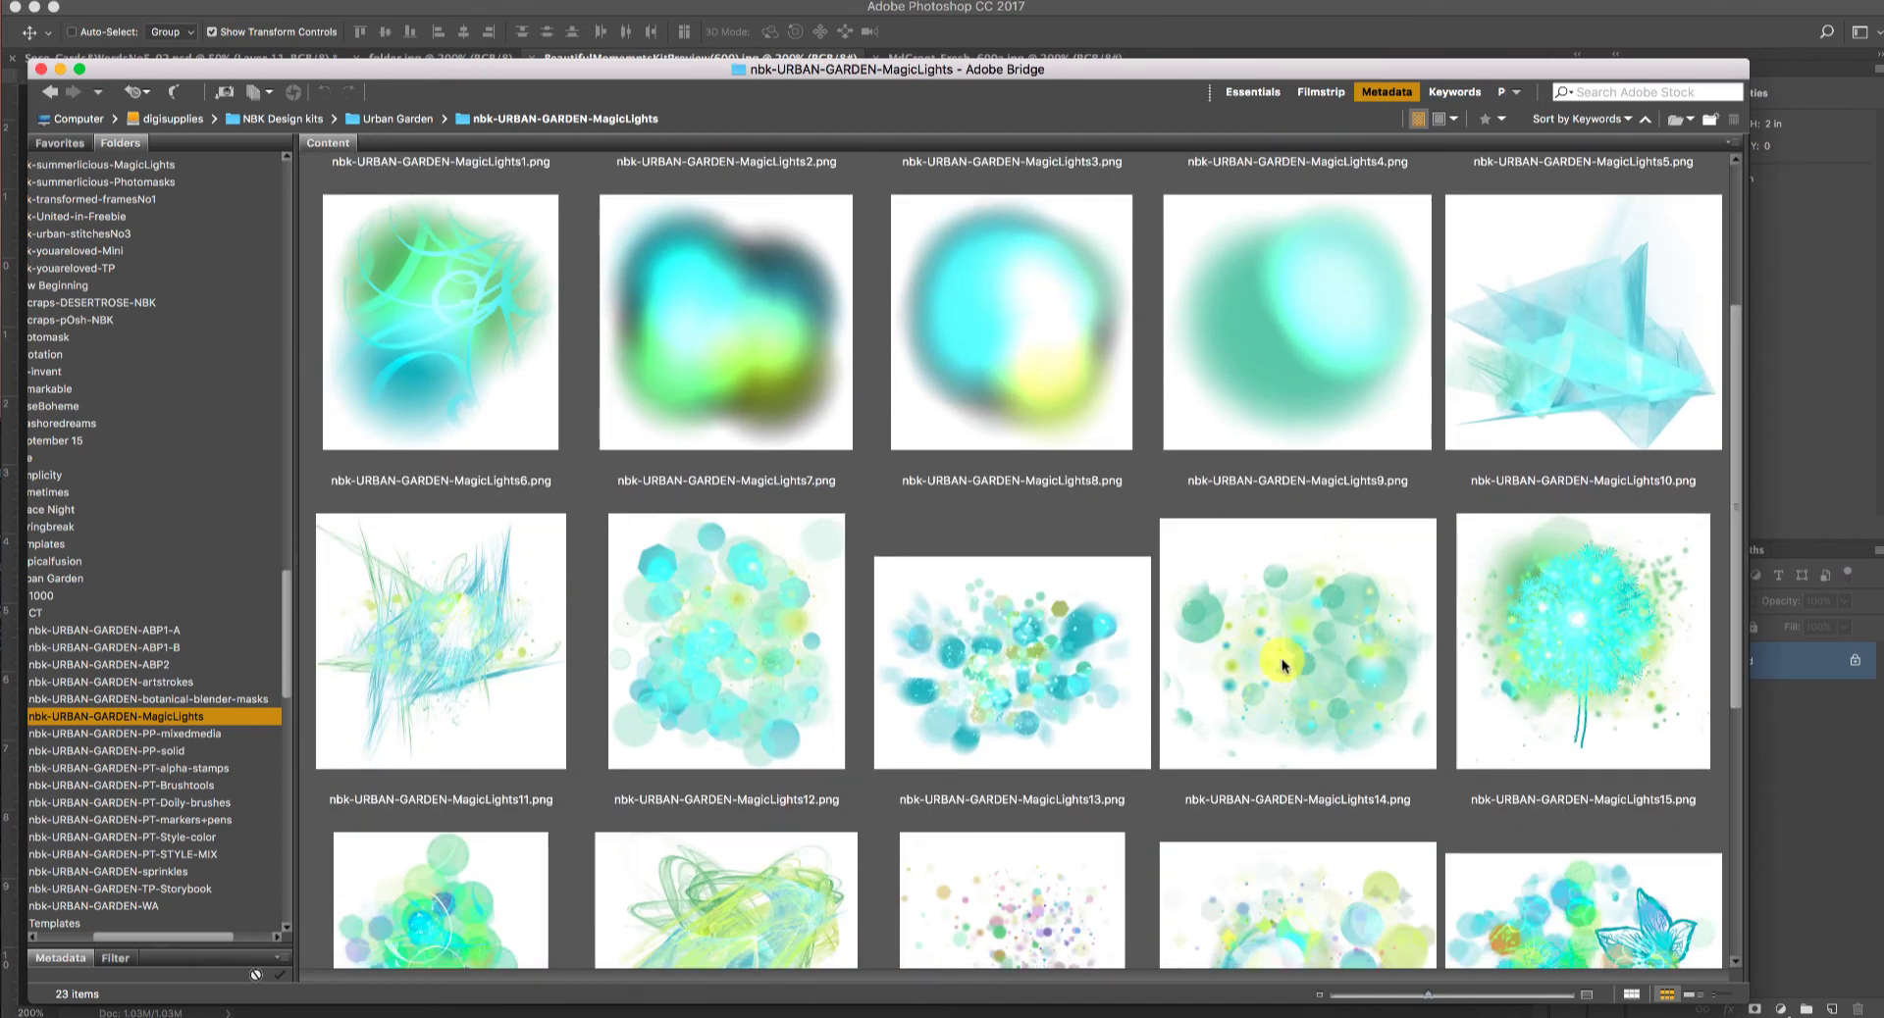
left_click(1322, 671)
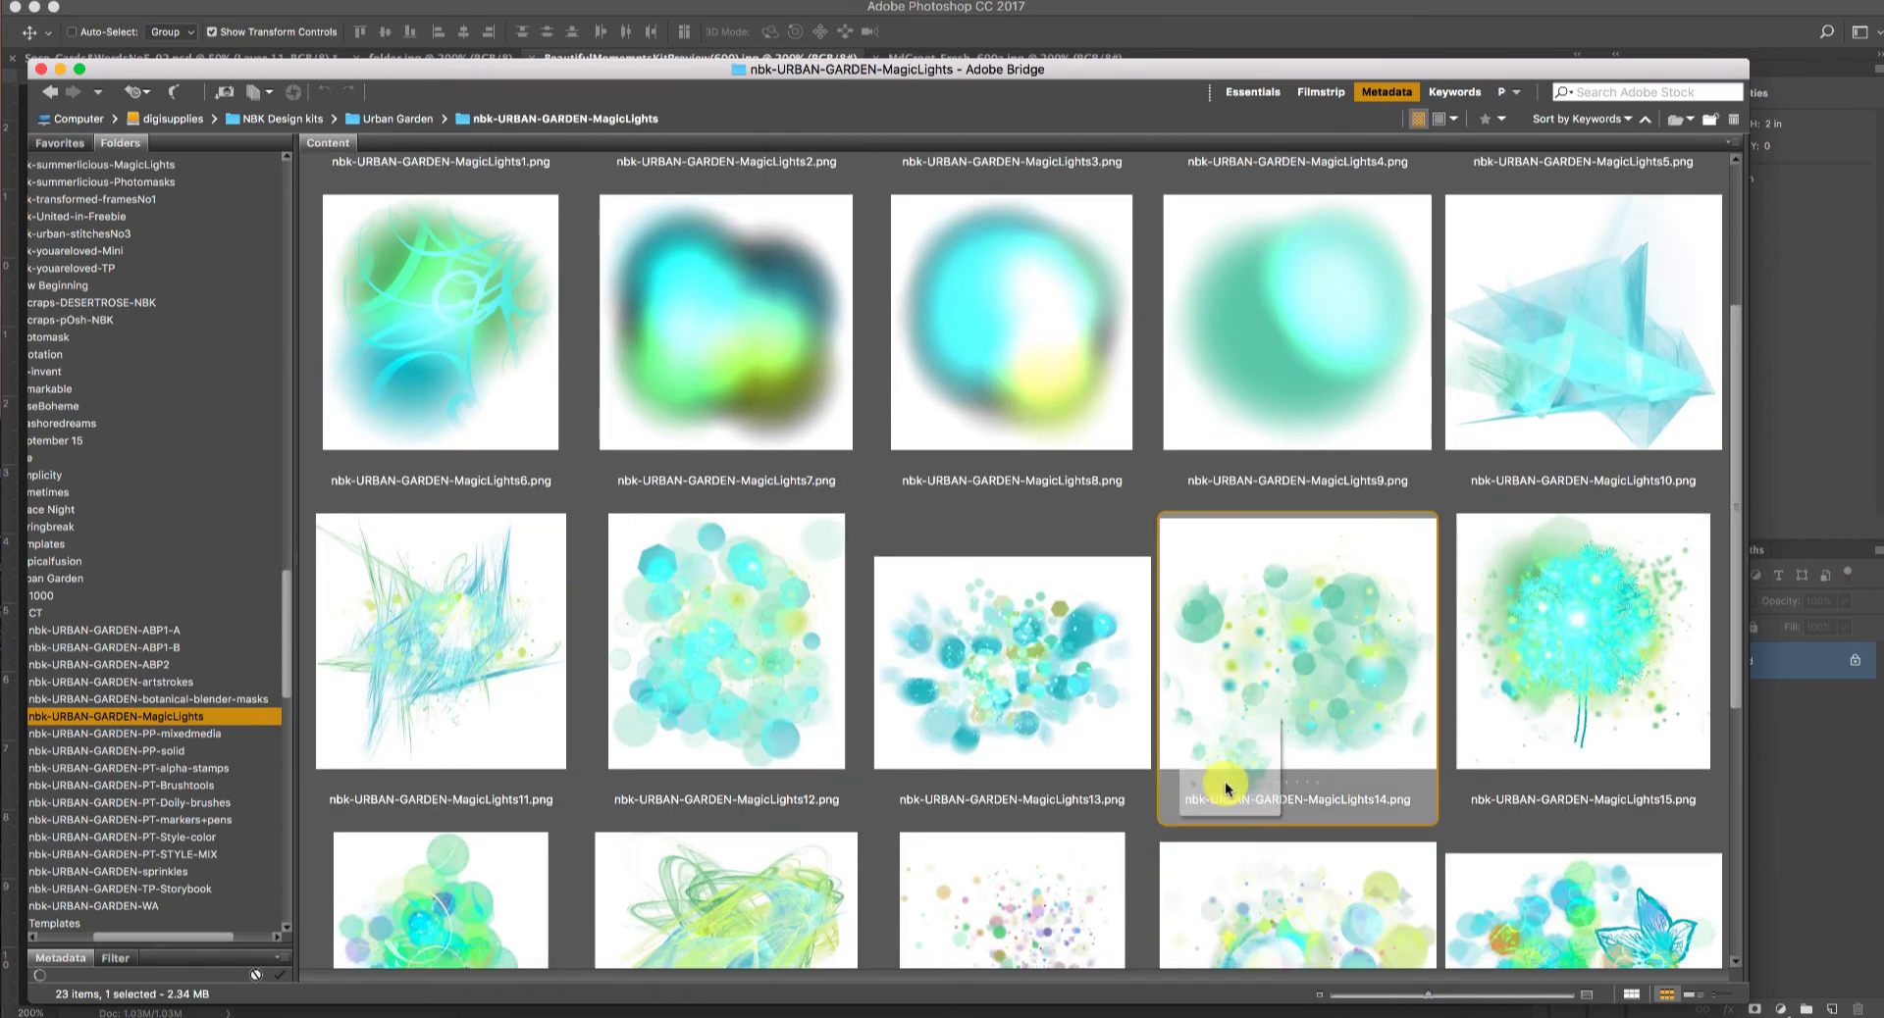
left_click_drag(1322, 670, 1128, 1017)
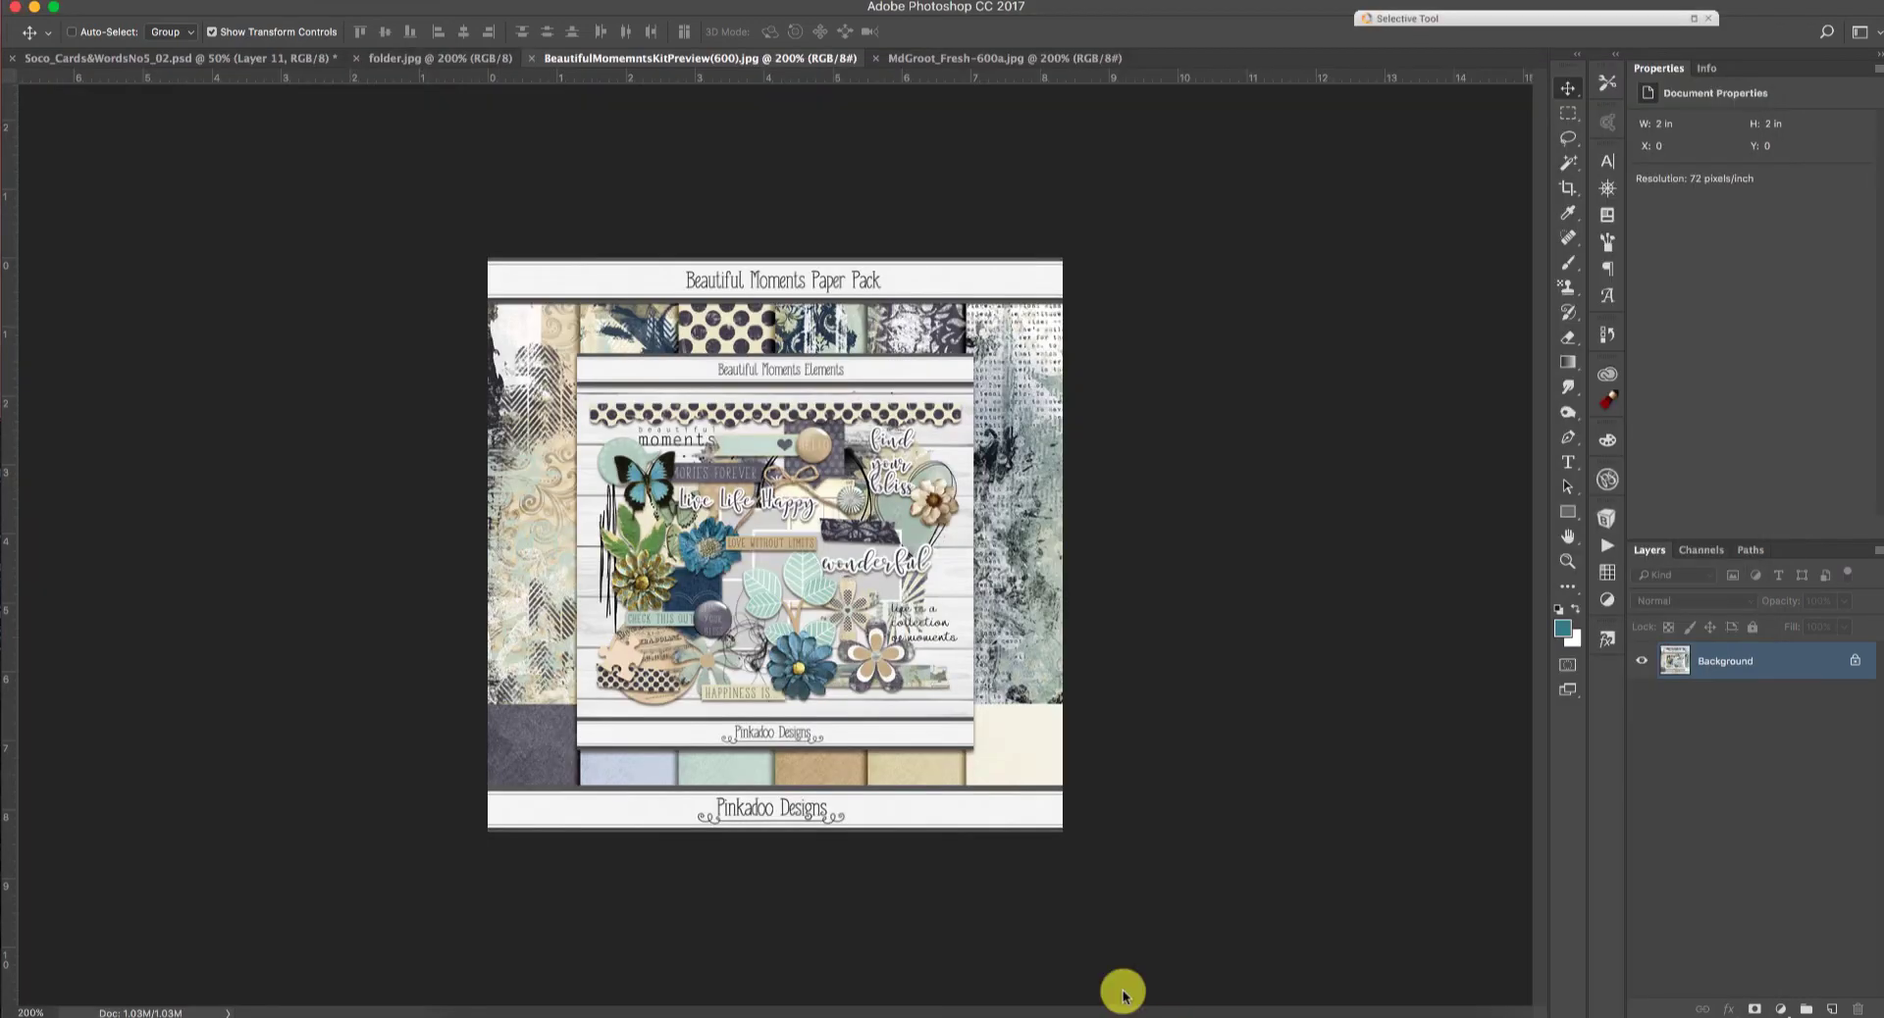
Step: Bring the MagicLights14 artwork onto the Soco_Cards&WordsNo5_02.psd page, scale it to about 61.5% and place it above the couple in the dock photo
left_click_drag(697, 321, 282, 60)
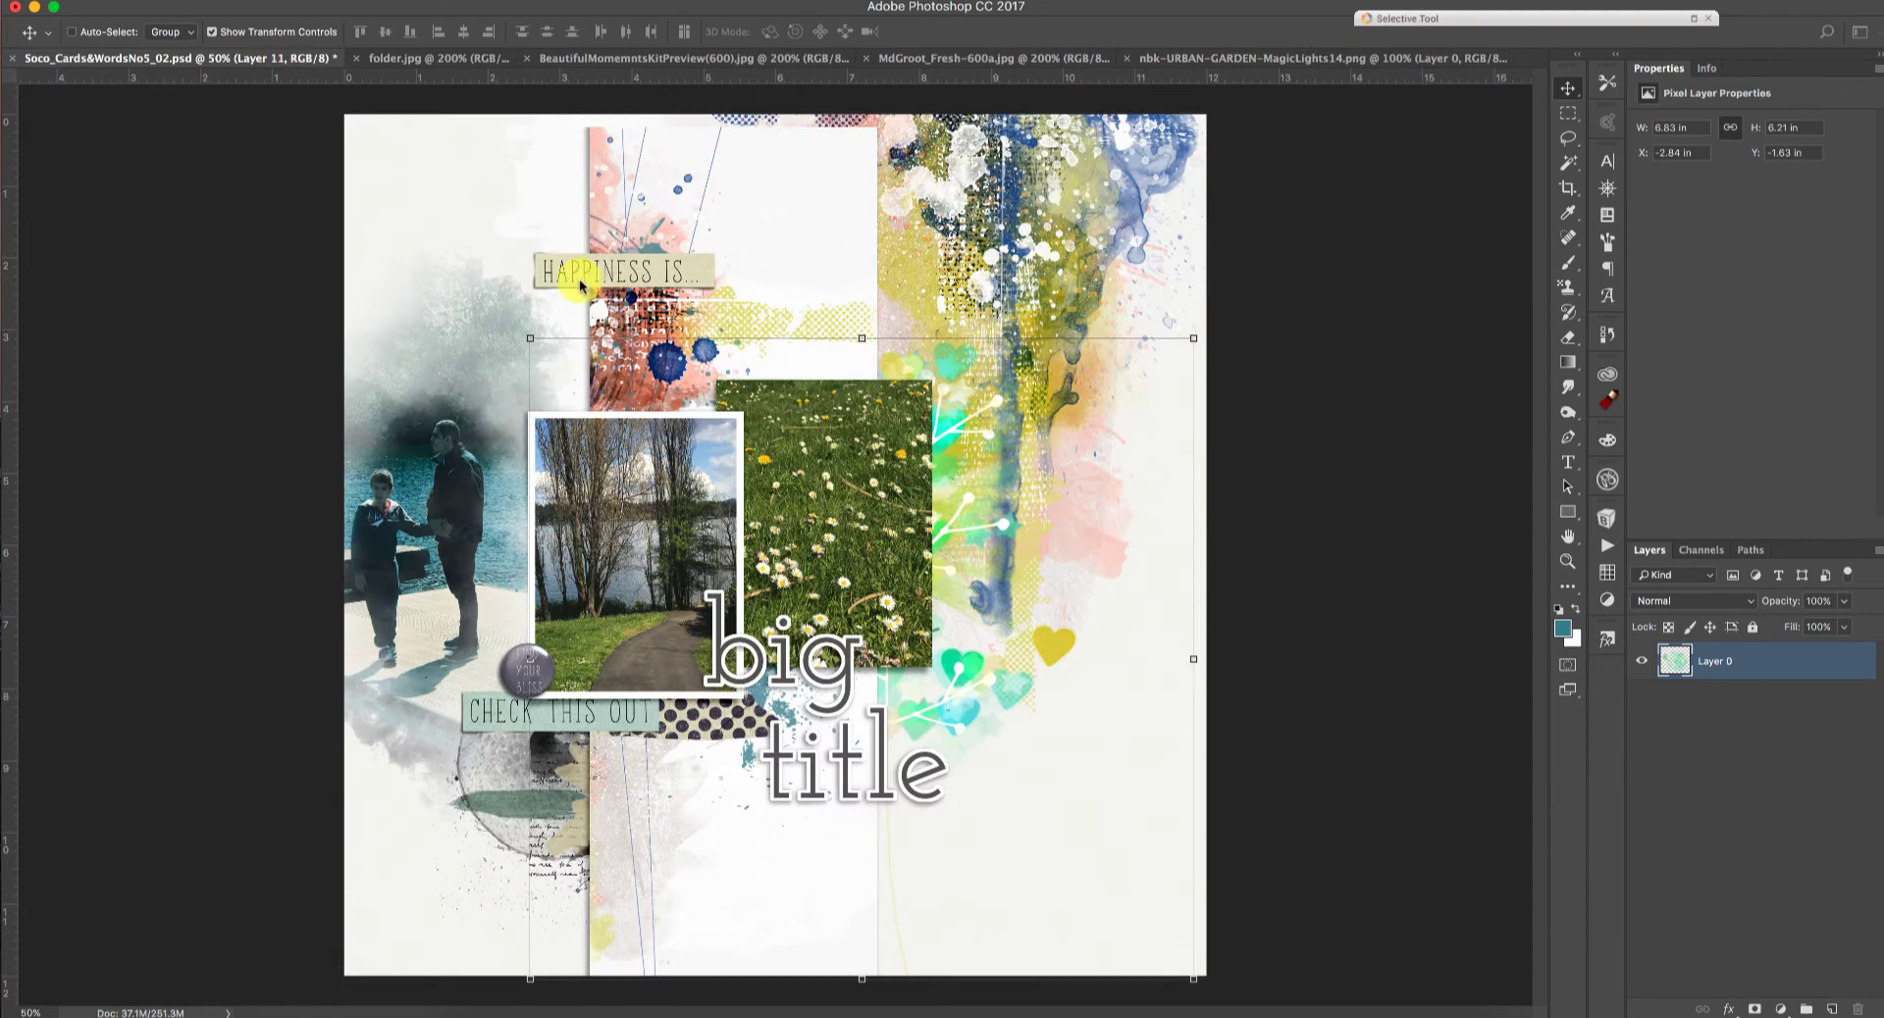
left_click_drag(581, 285, 484, 324)
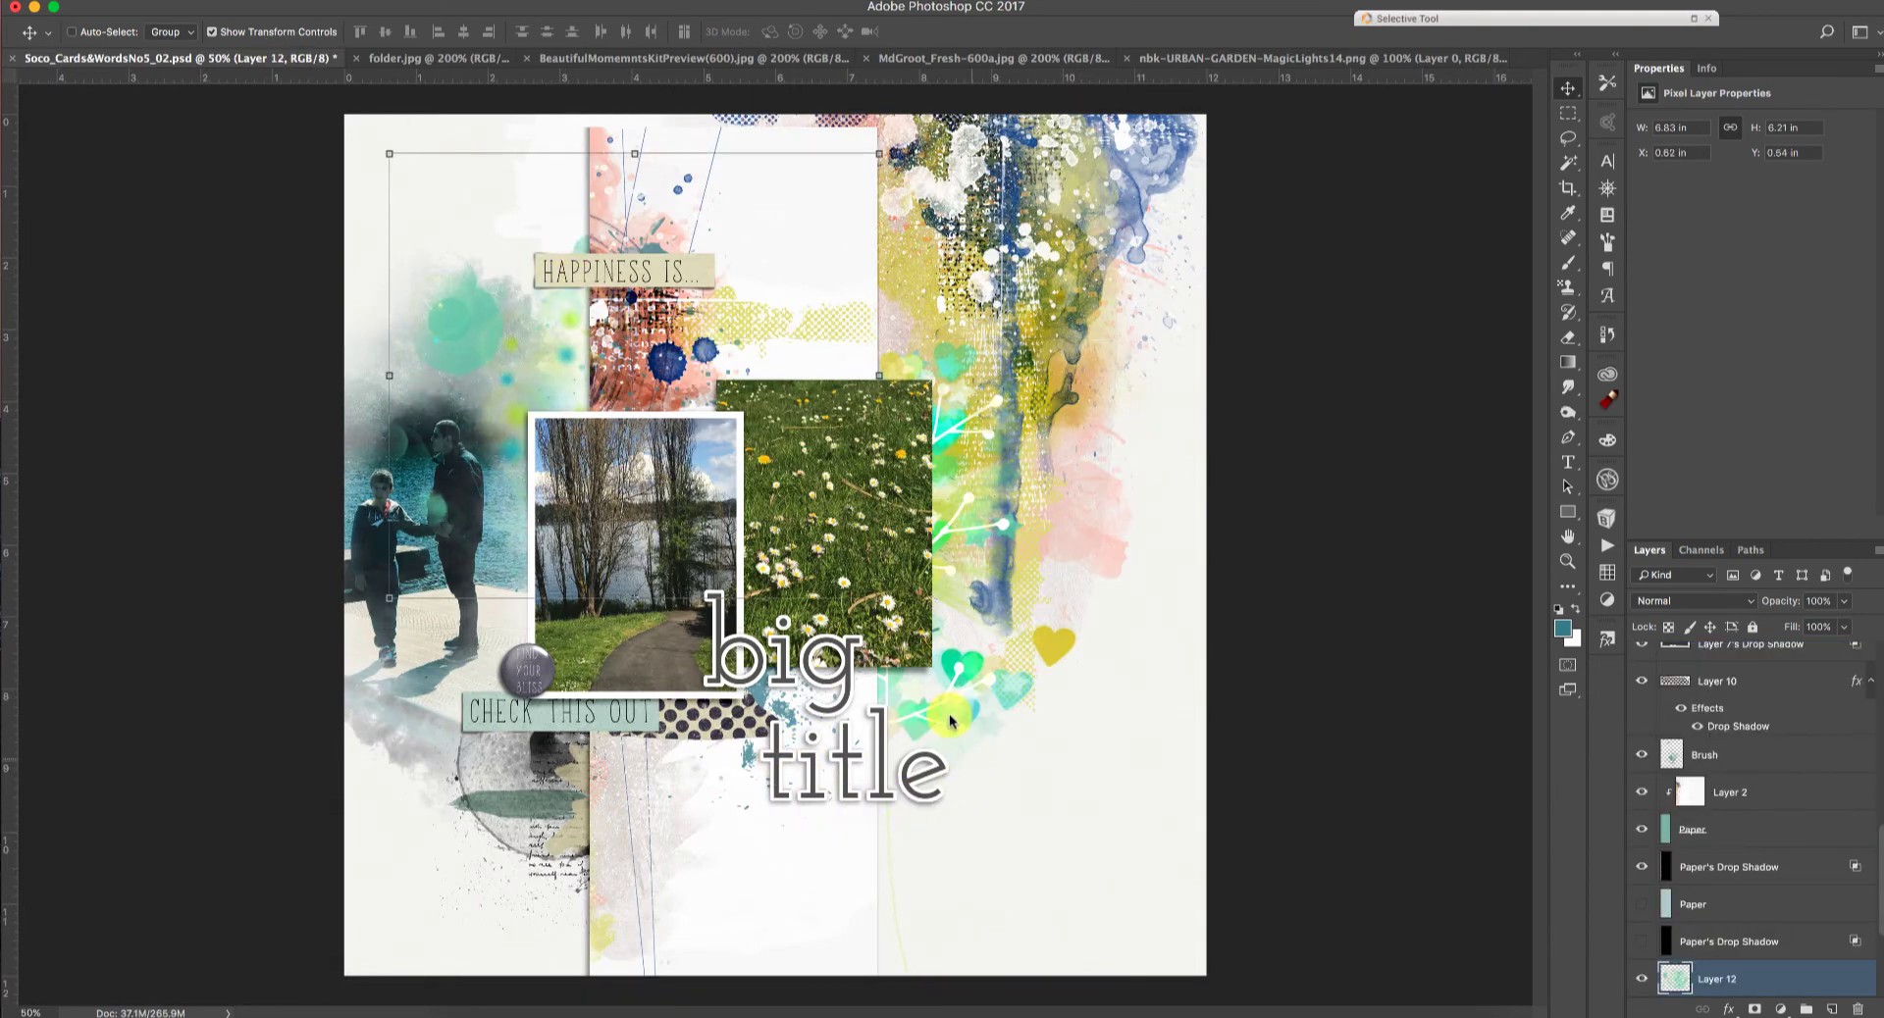
left_click_drag(879, 154, 692, 324)
left_click_drag(480, 400, 407, 314)
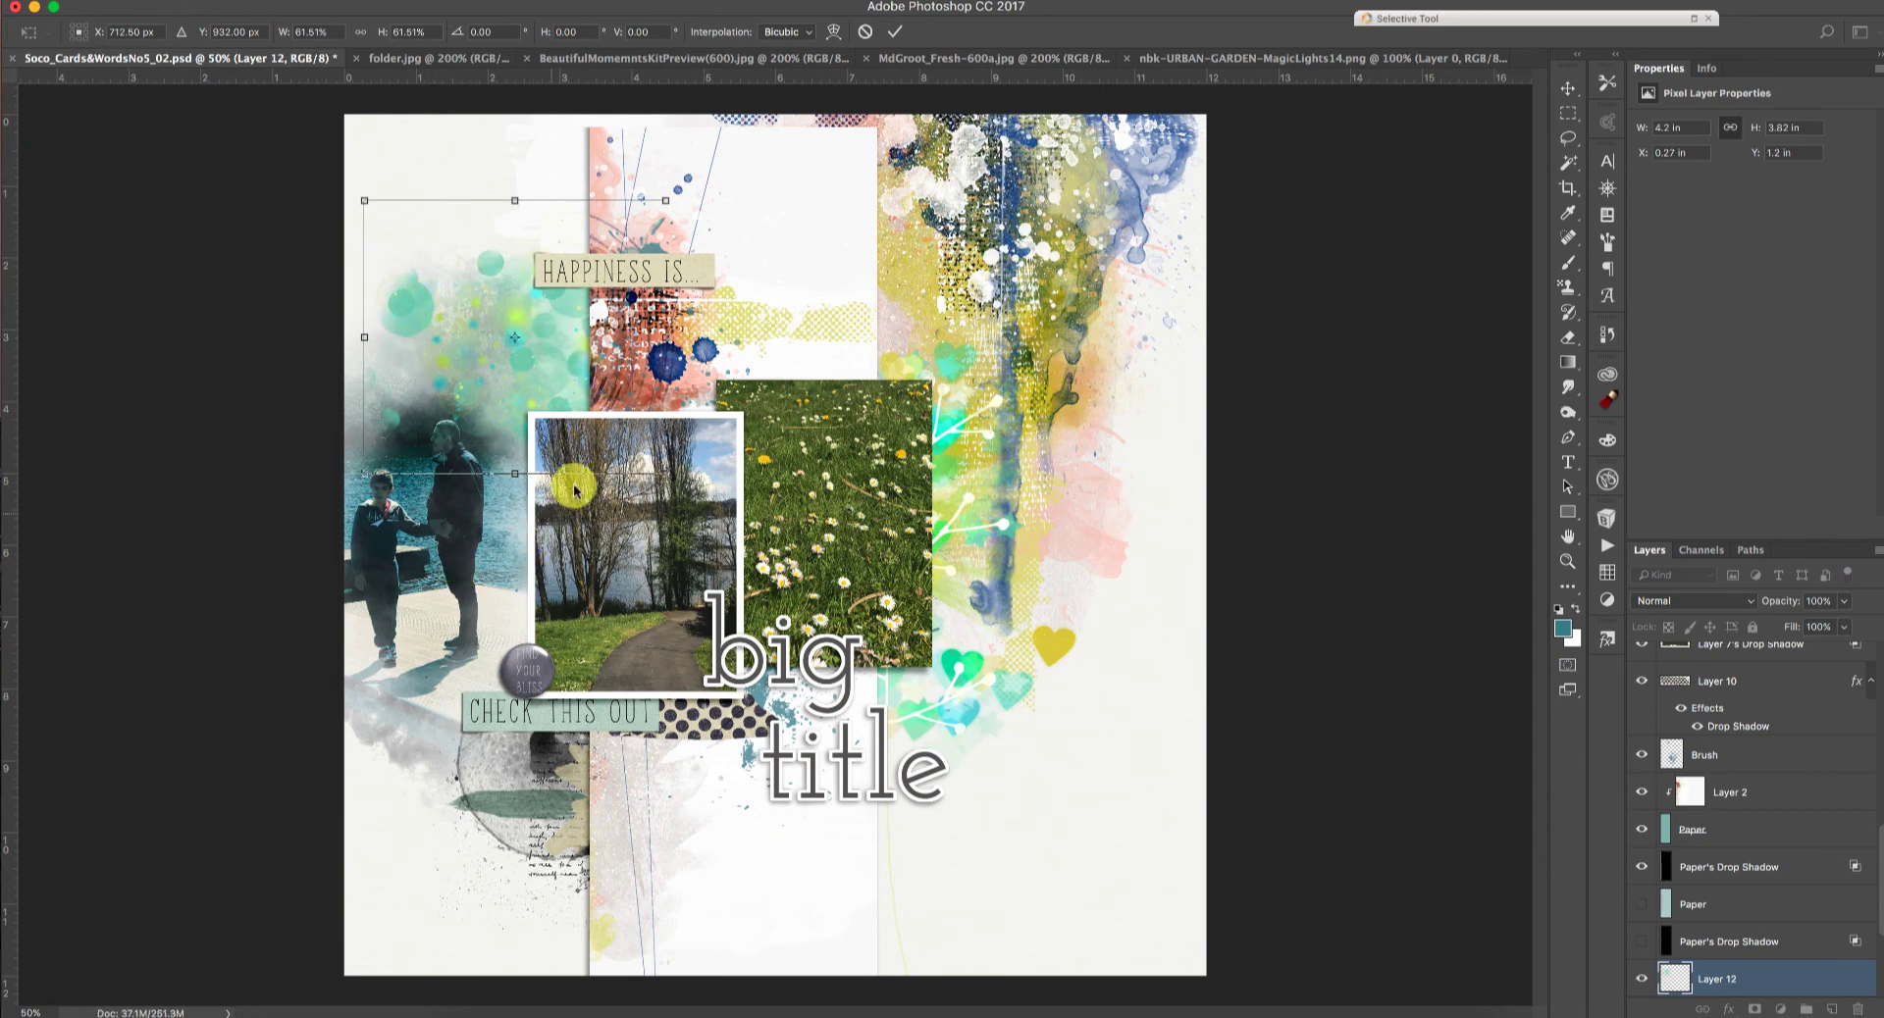
left_click(894, 36)
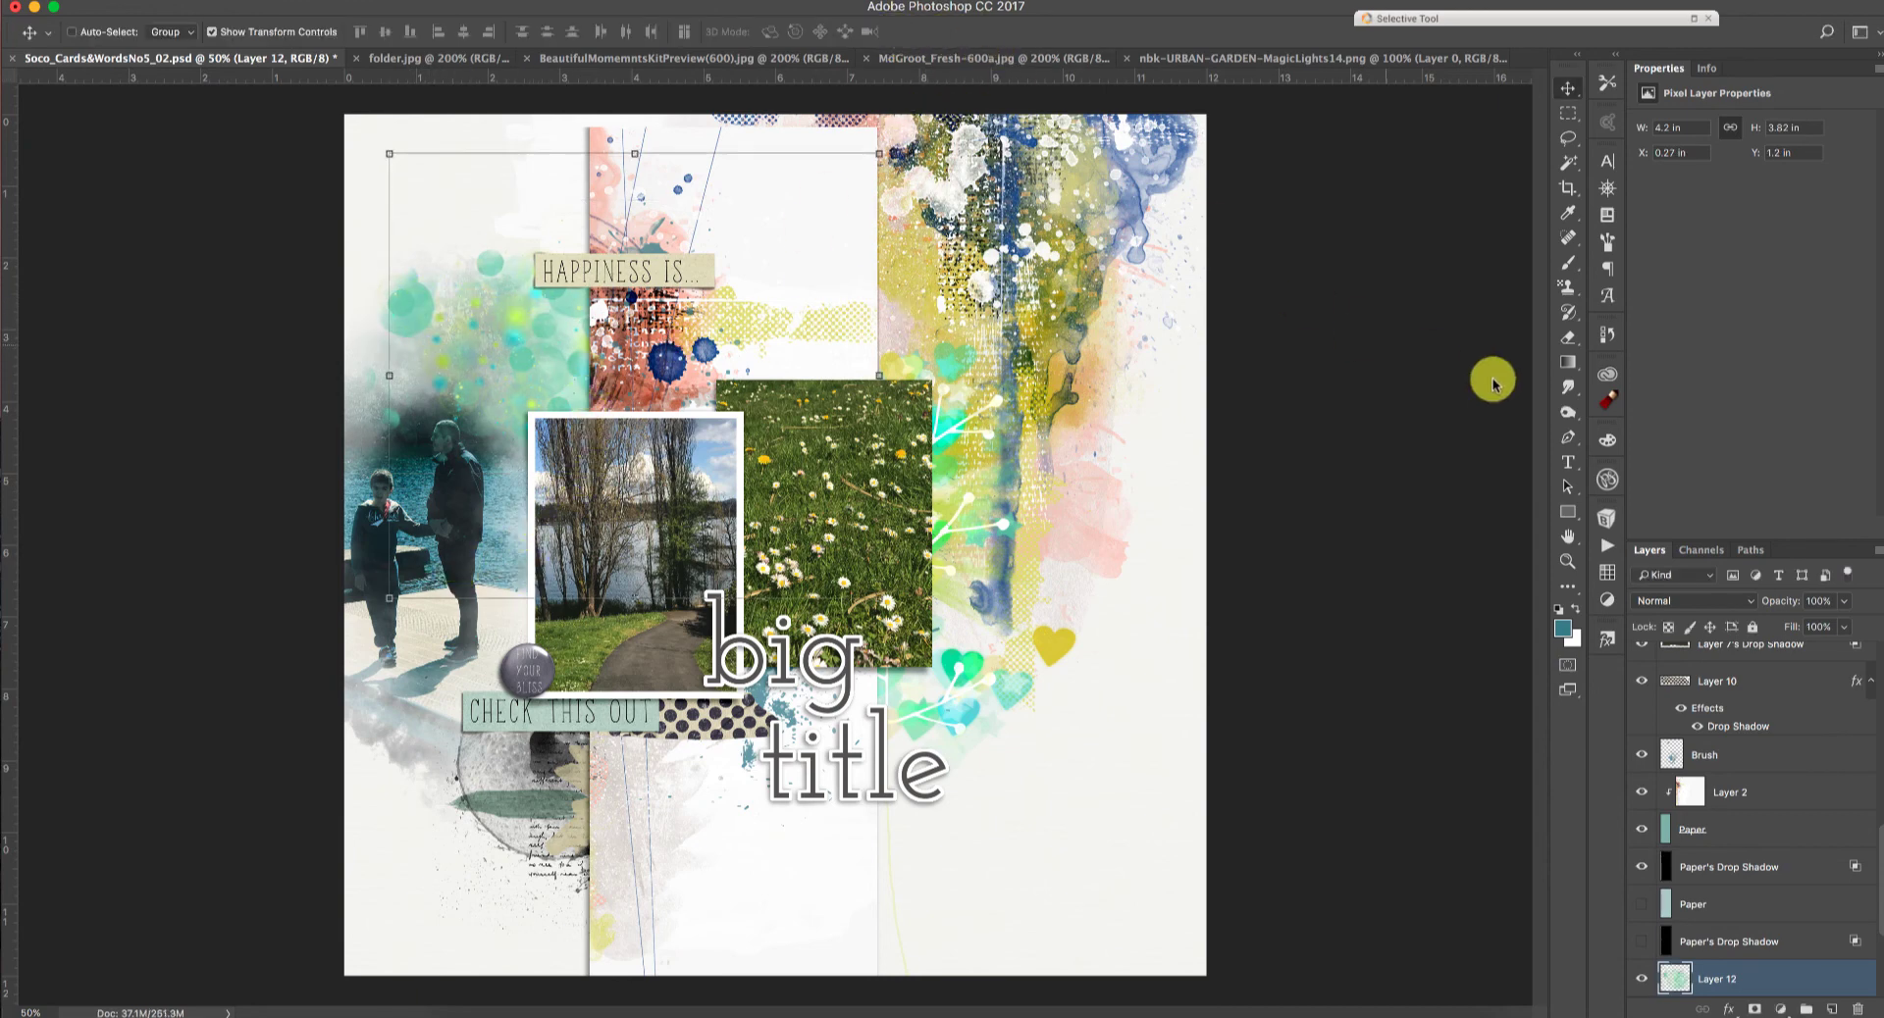
Step: Compare the Hard Light, Soft Light and Vivid Light blend modes on the MagicLights14 artwork layer and set it to Hard Light
left_click(1689, 600)
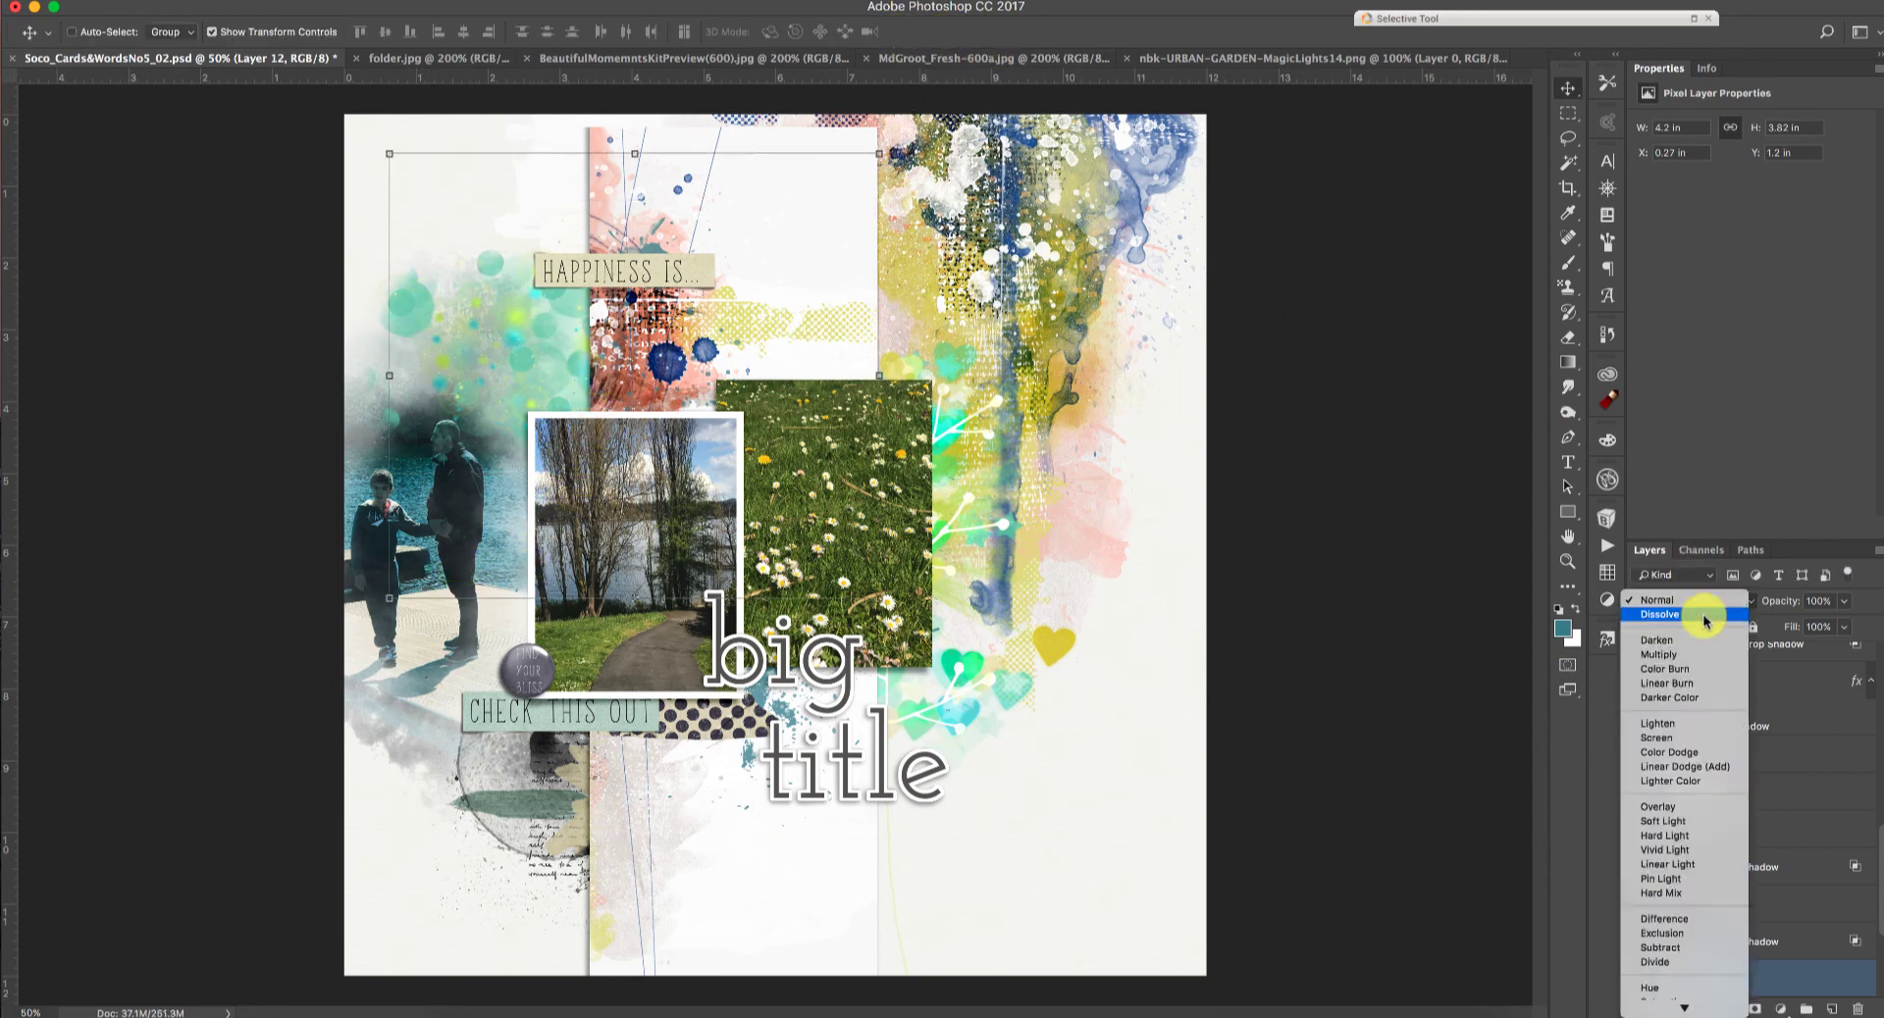
left_click(1688, 836)
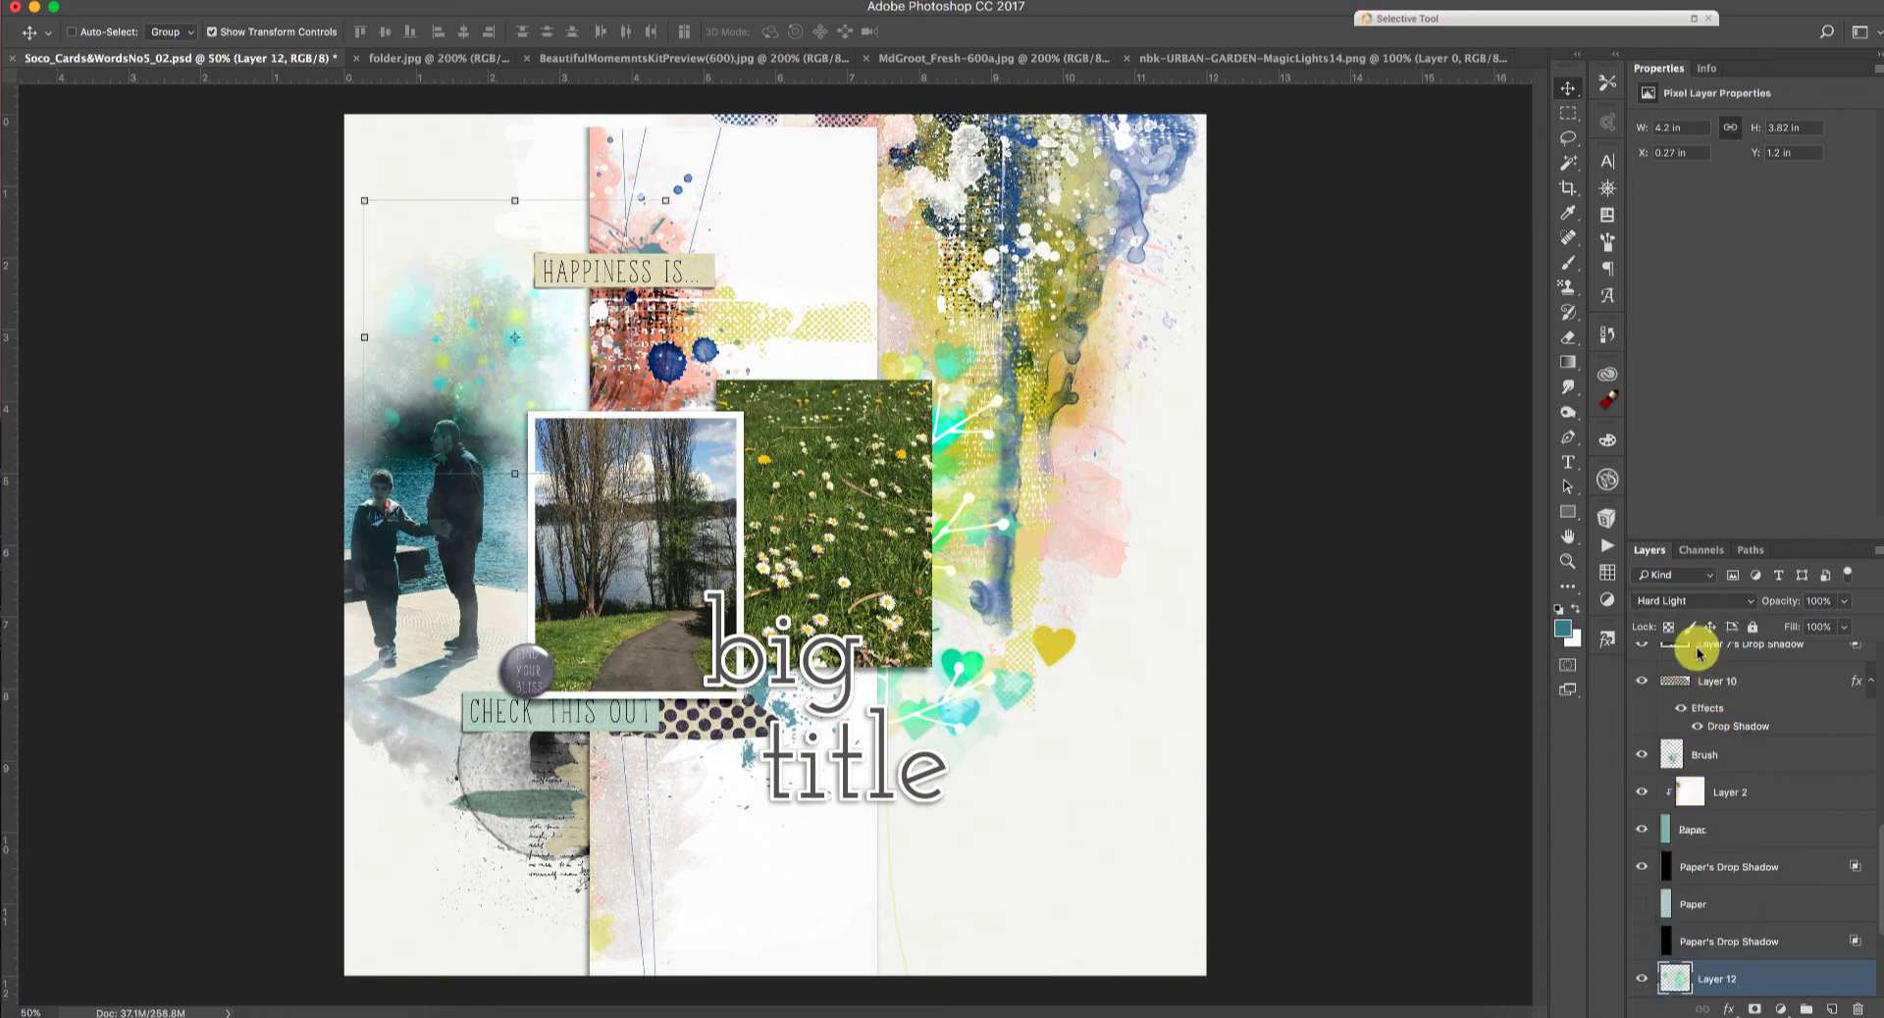
left_click(1692, 601)
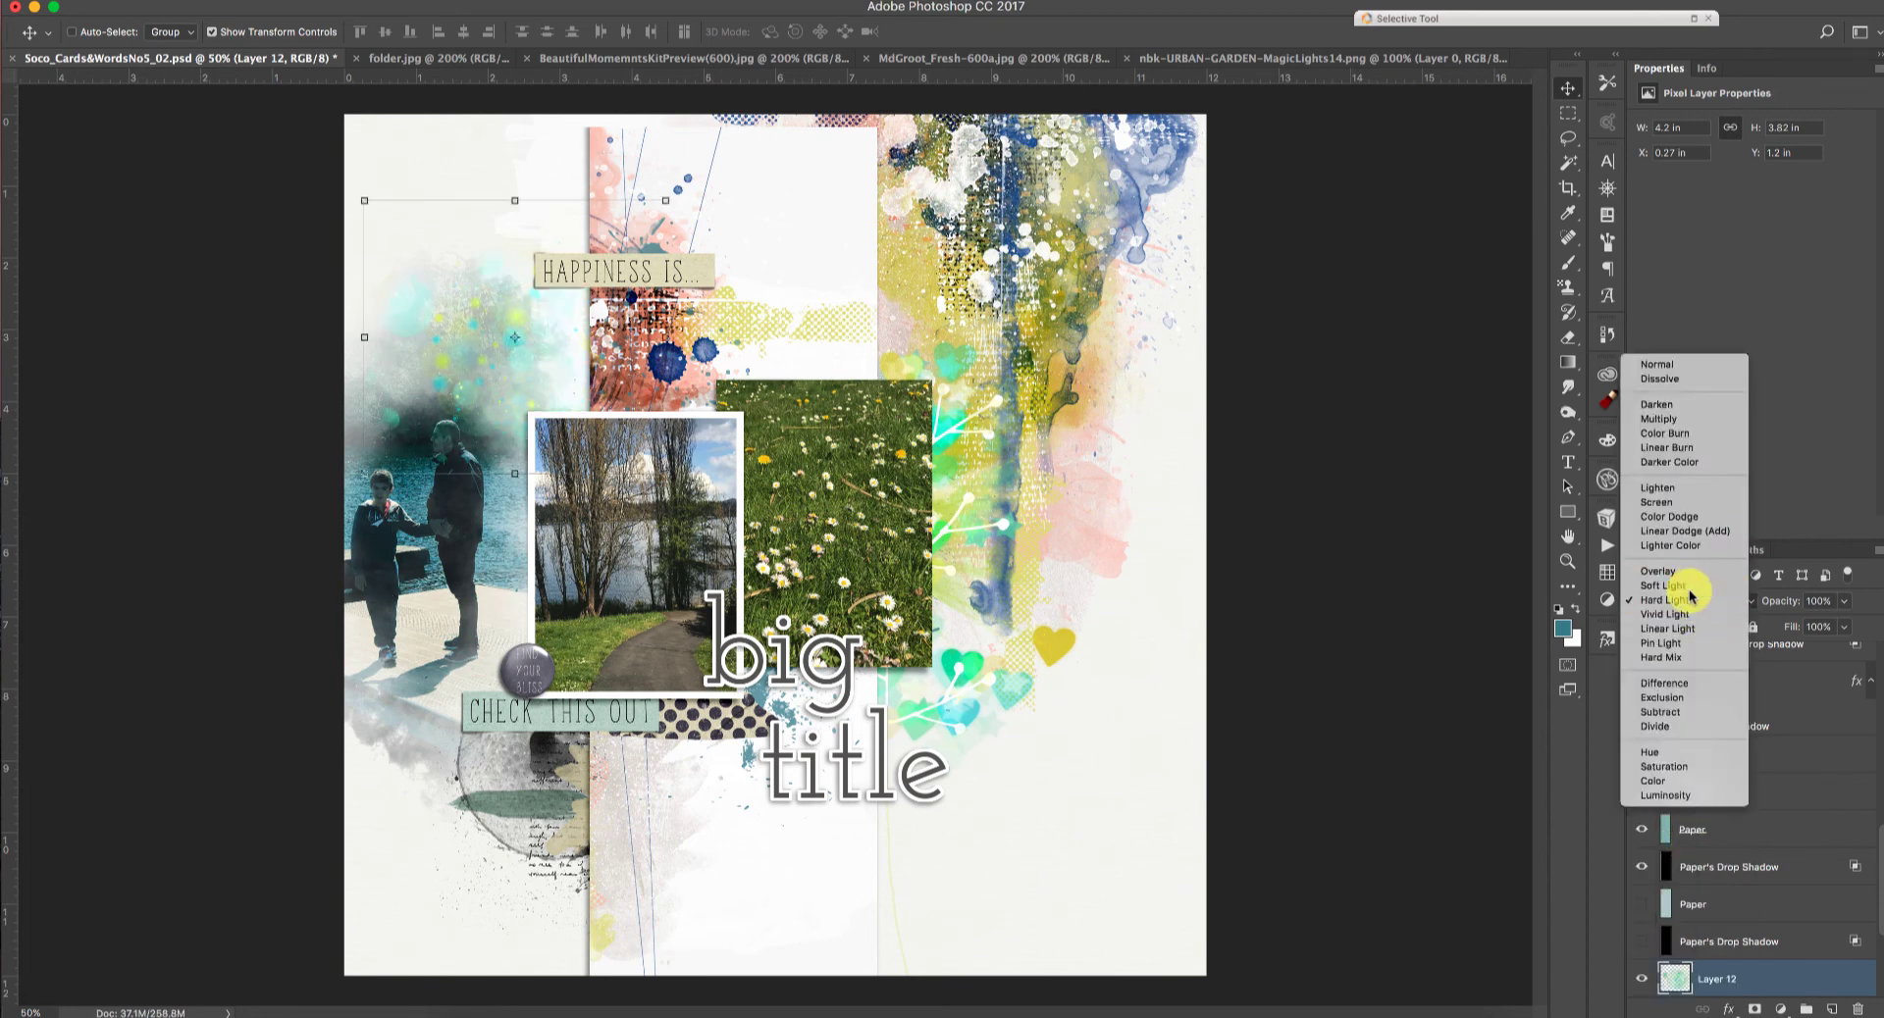
left_click(1690, 587)
left_click(1690, 601)
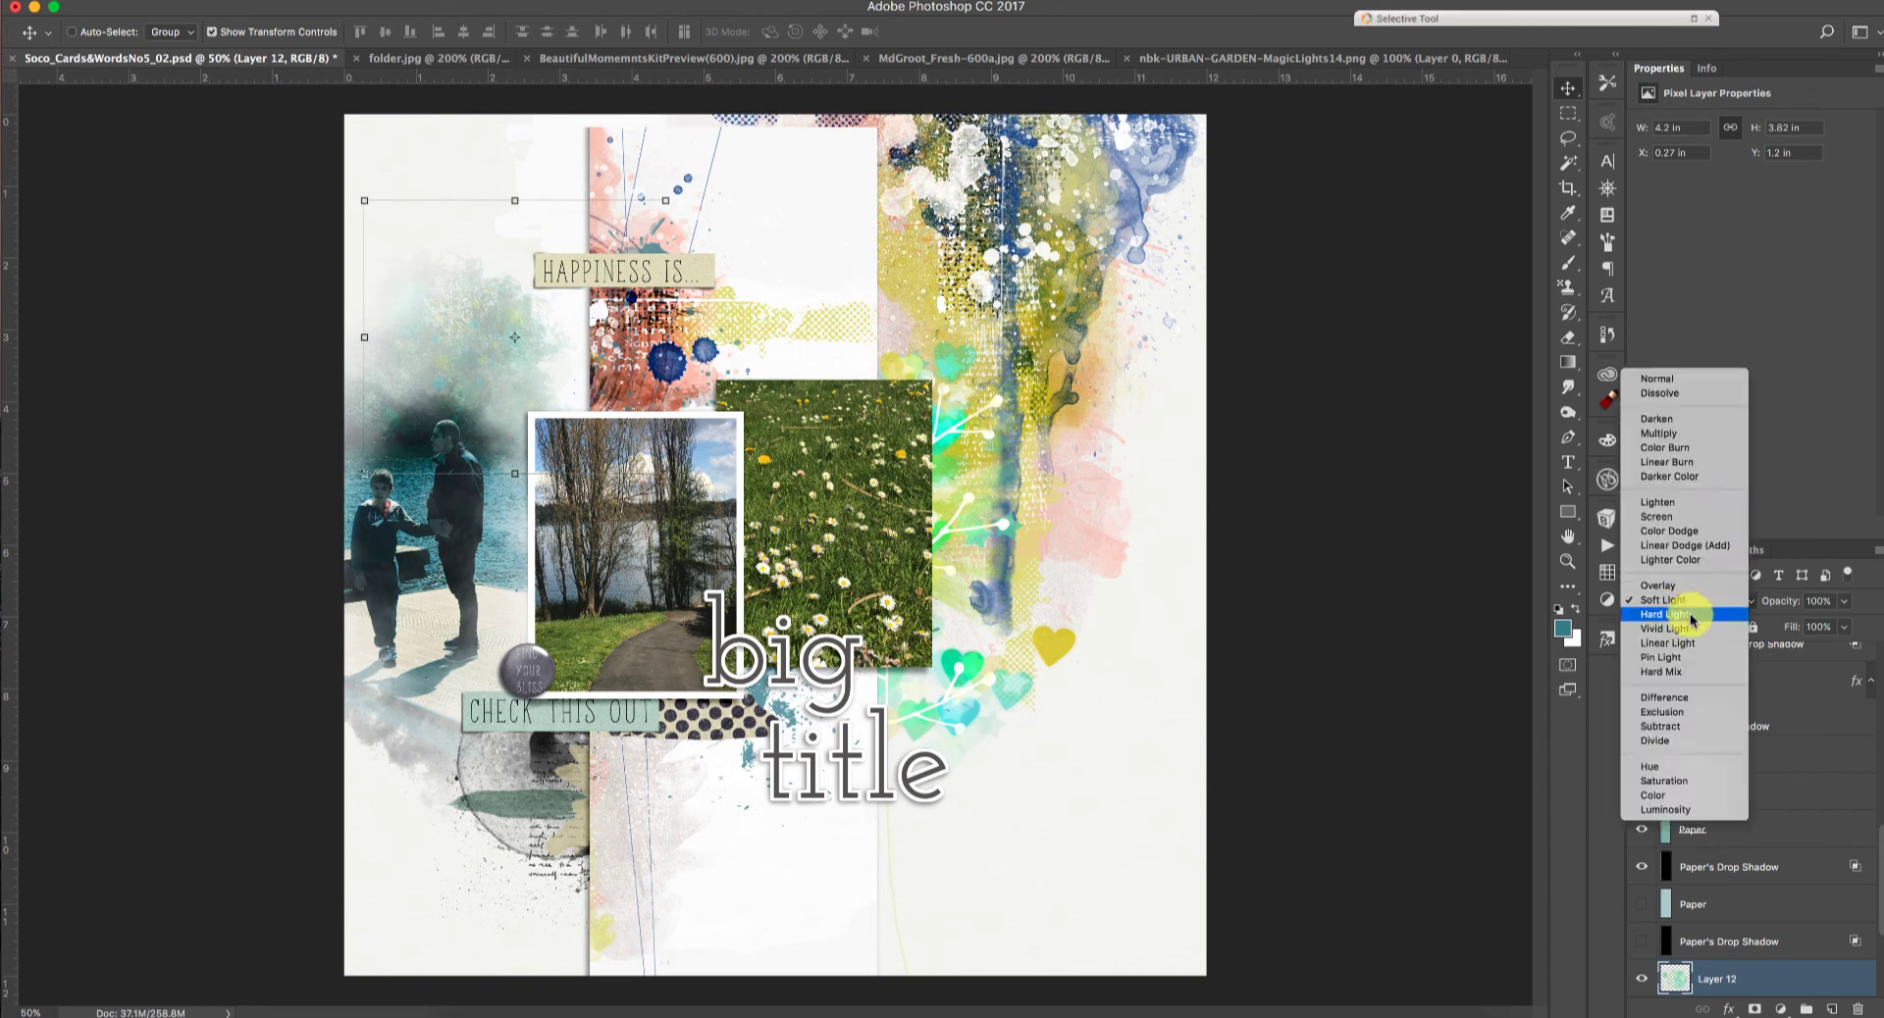
left_click(1690, 633)
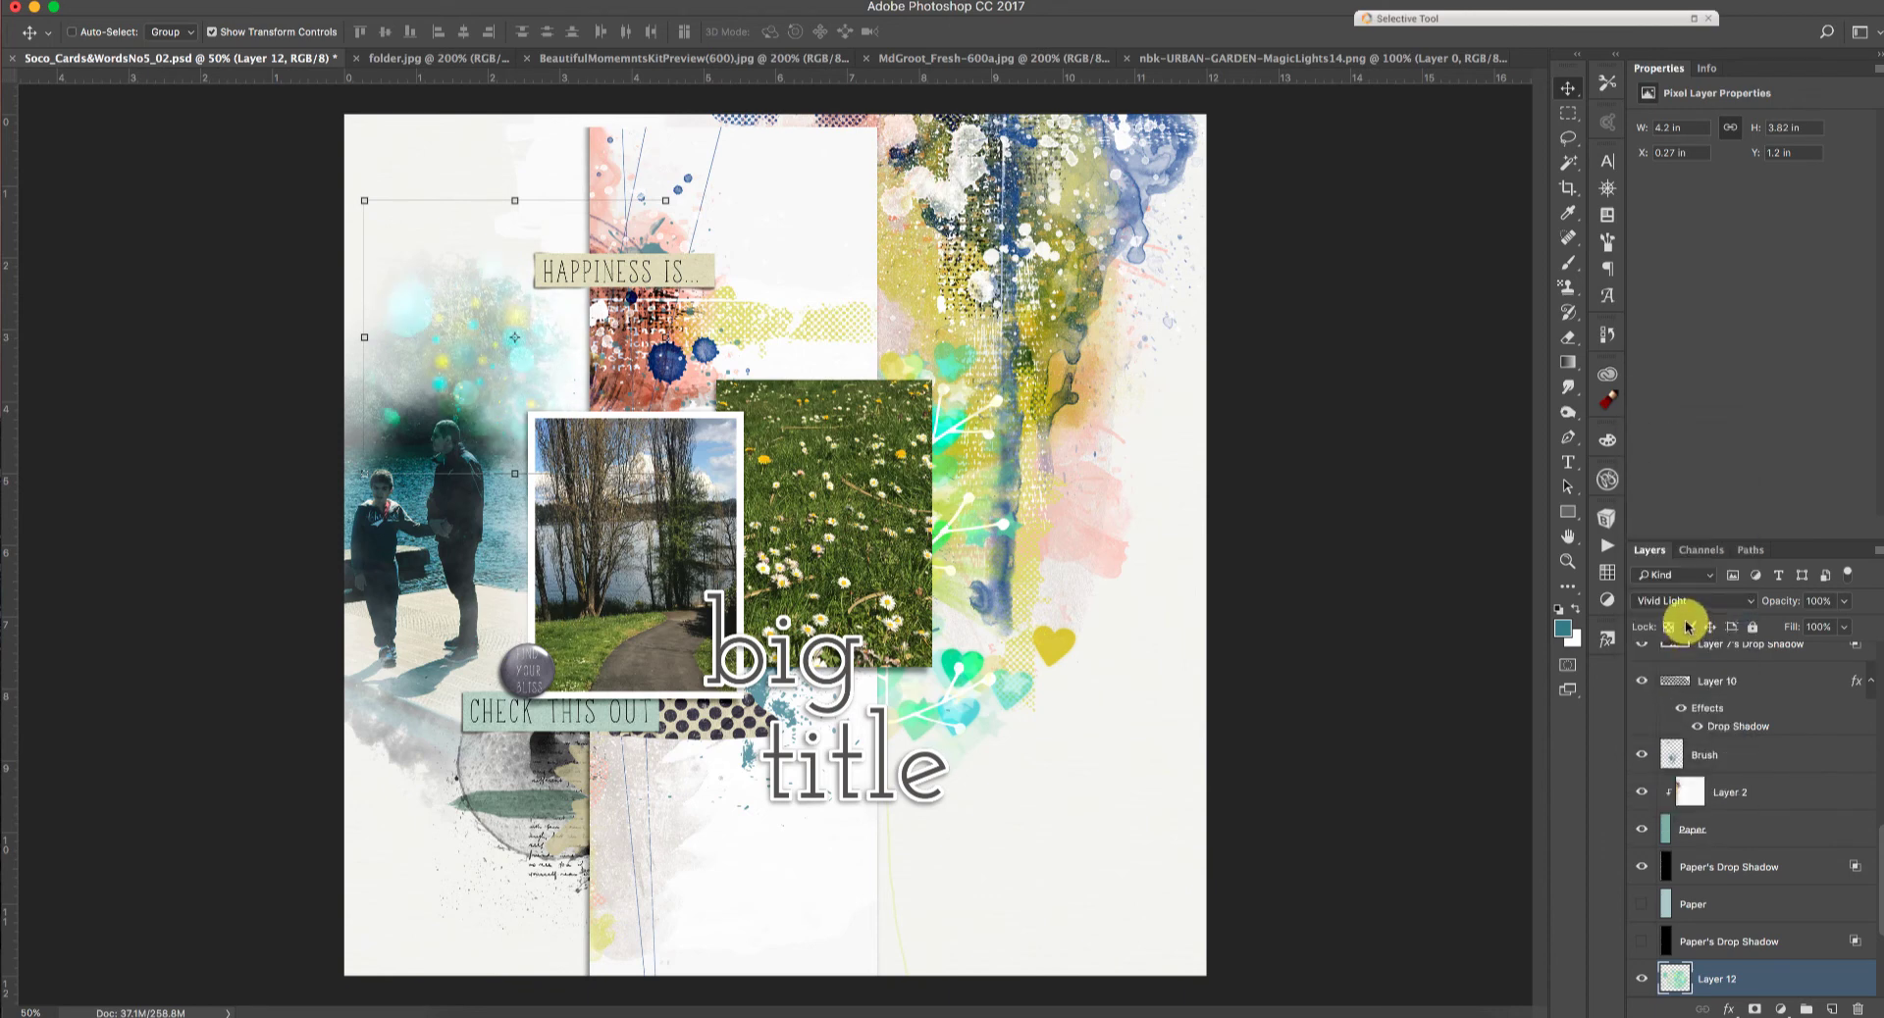
left_click(1681, 601)
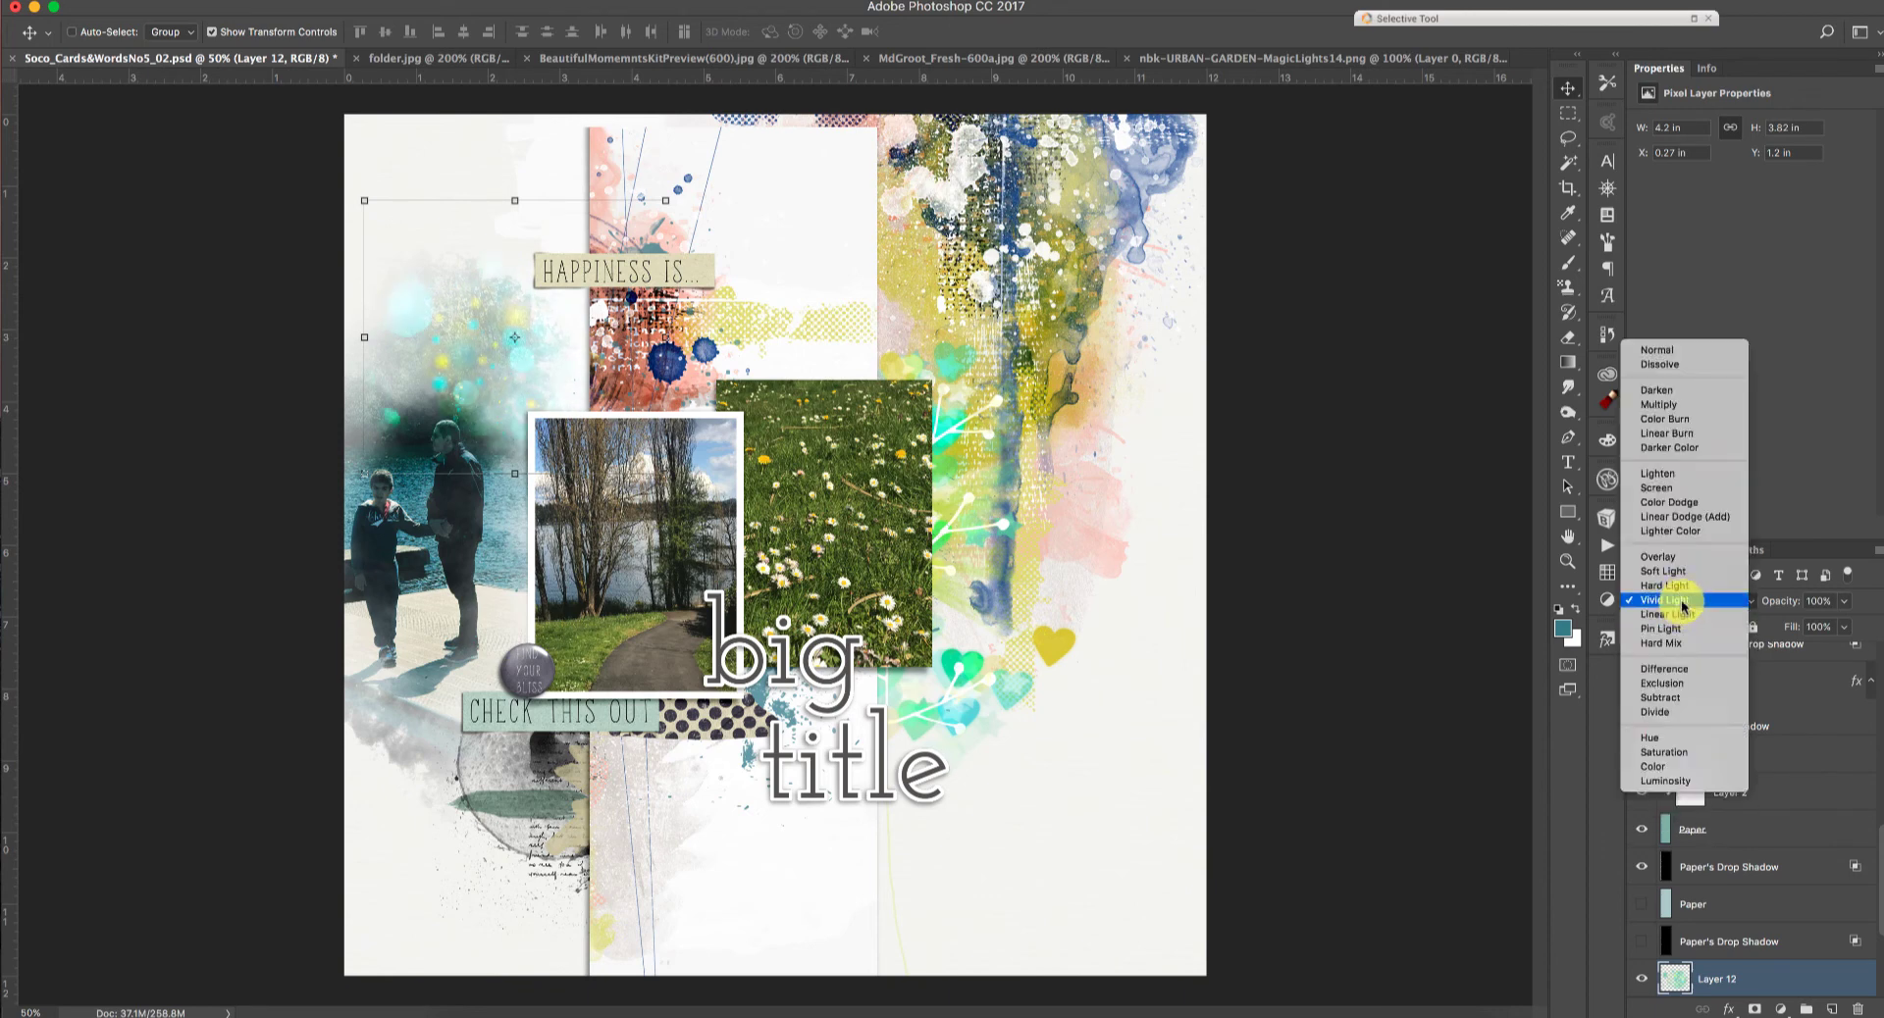
left_click(1684, 586)
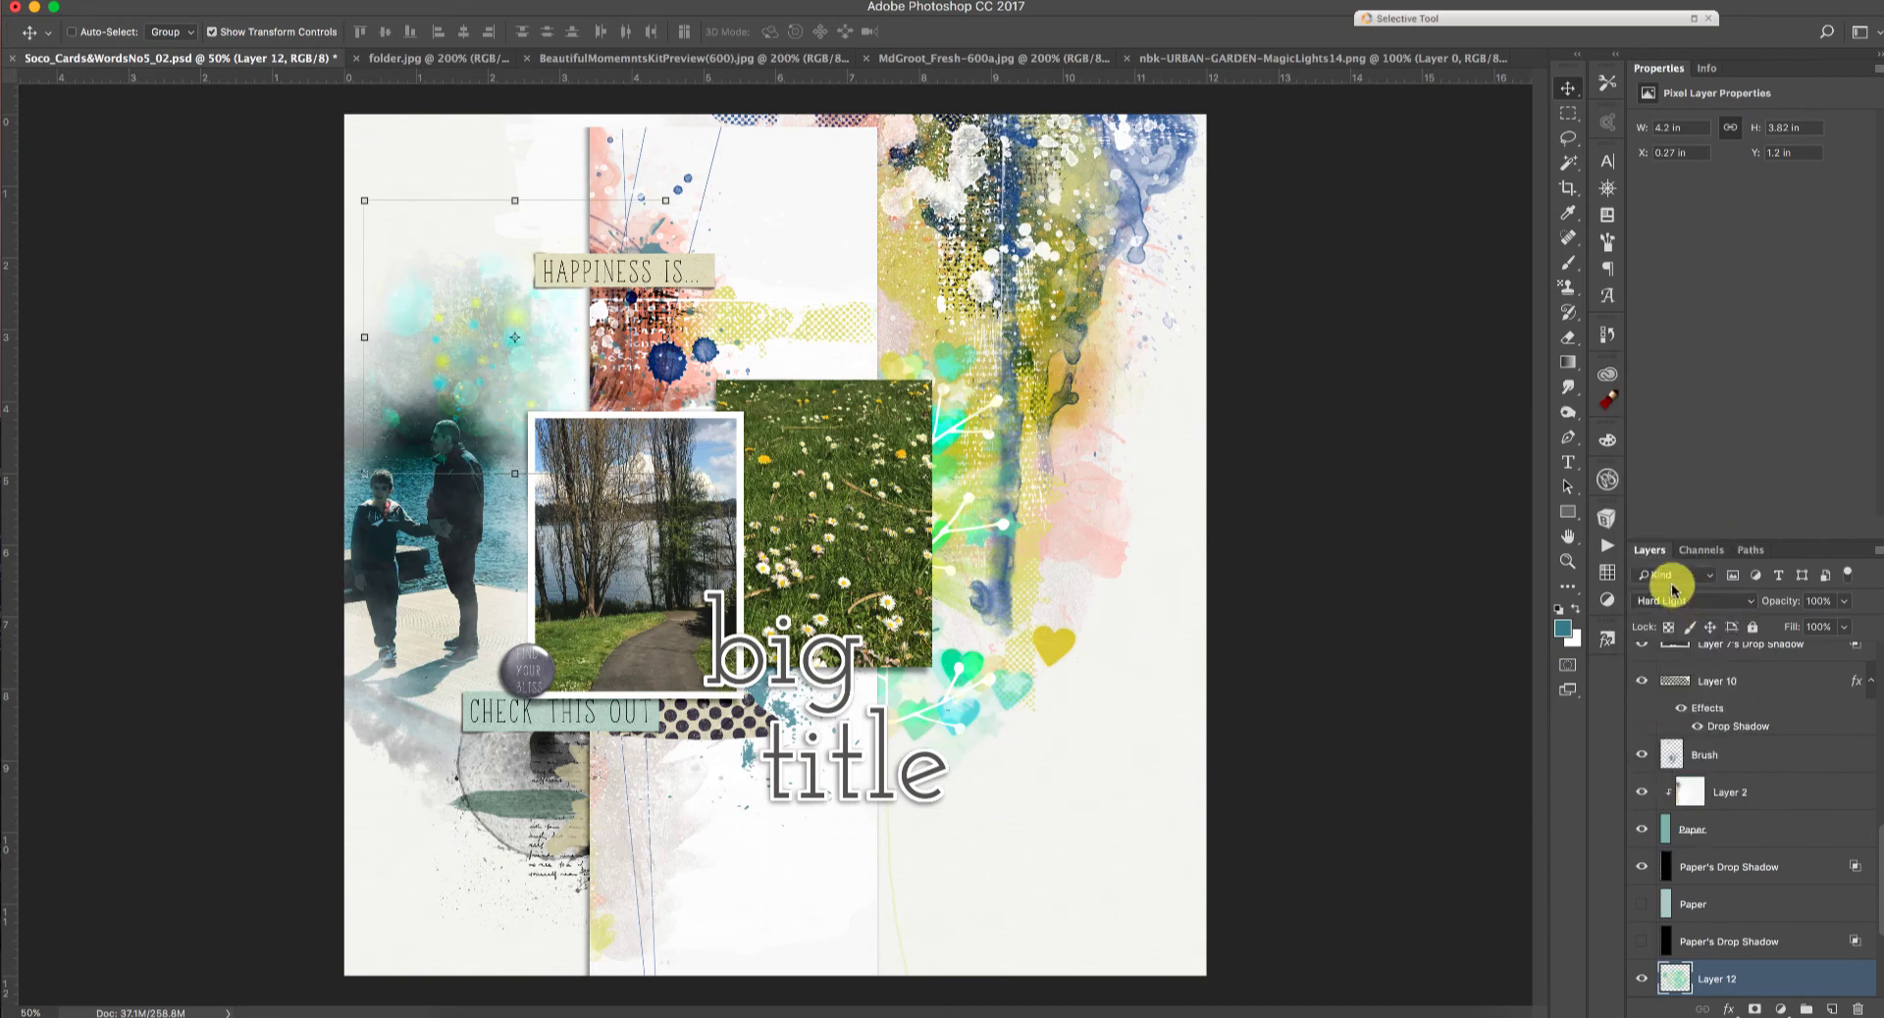
Step: Resize the MagicLights14 artwork to about 4.15 × 4.18 in and shift it slightly up and toward the Happiness Is word strip
left_click_drag(365, 206, 370, 188)
left_click_drag(477, 326, 484, 305)
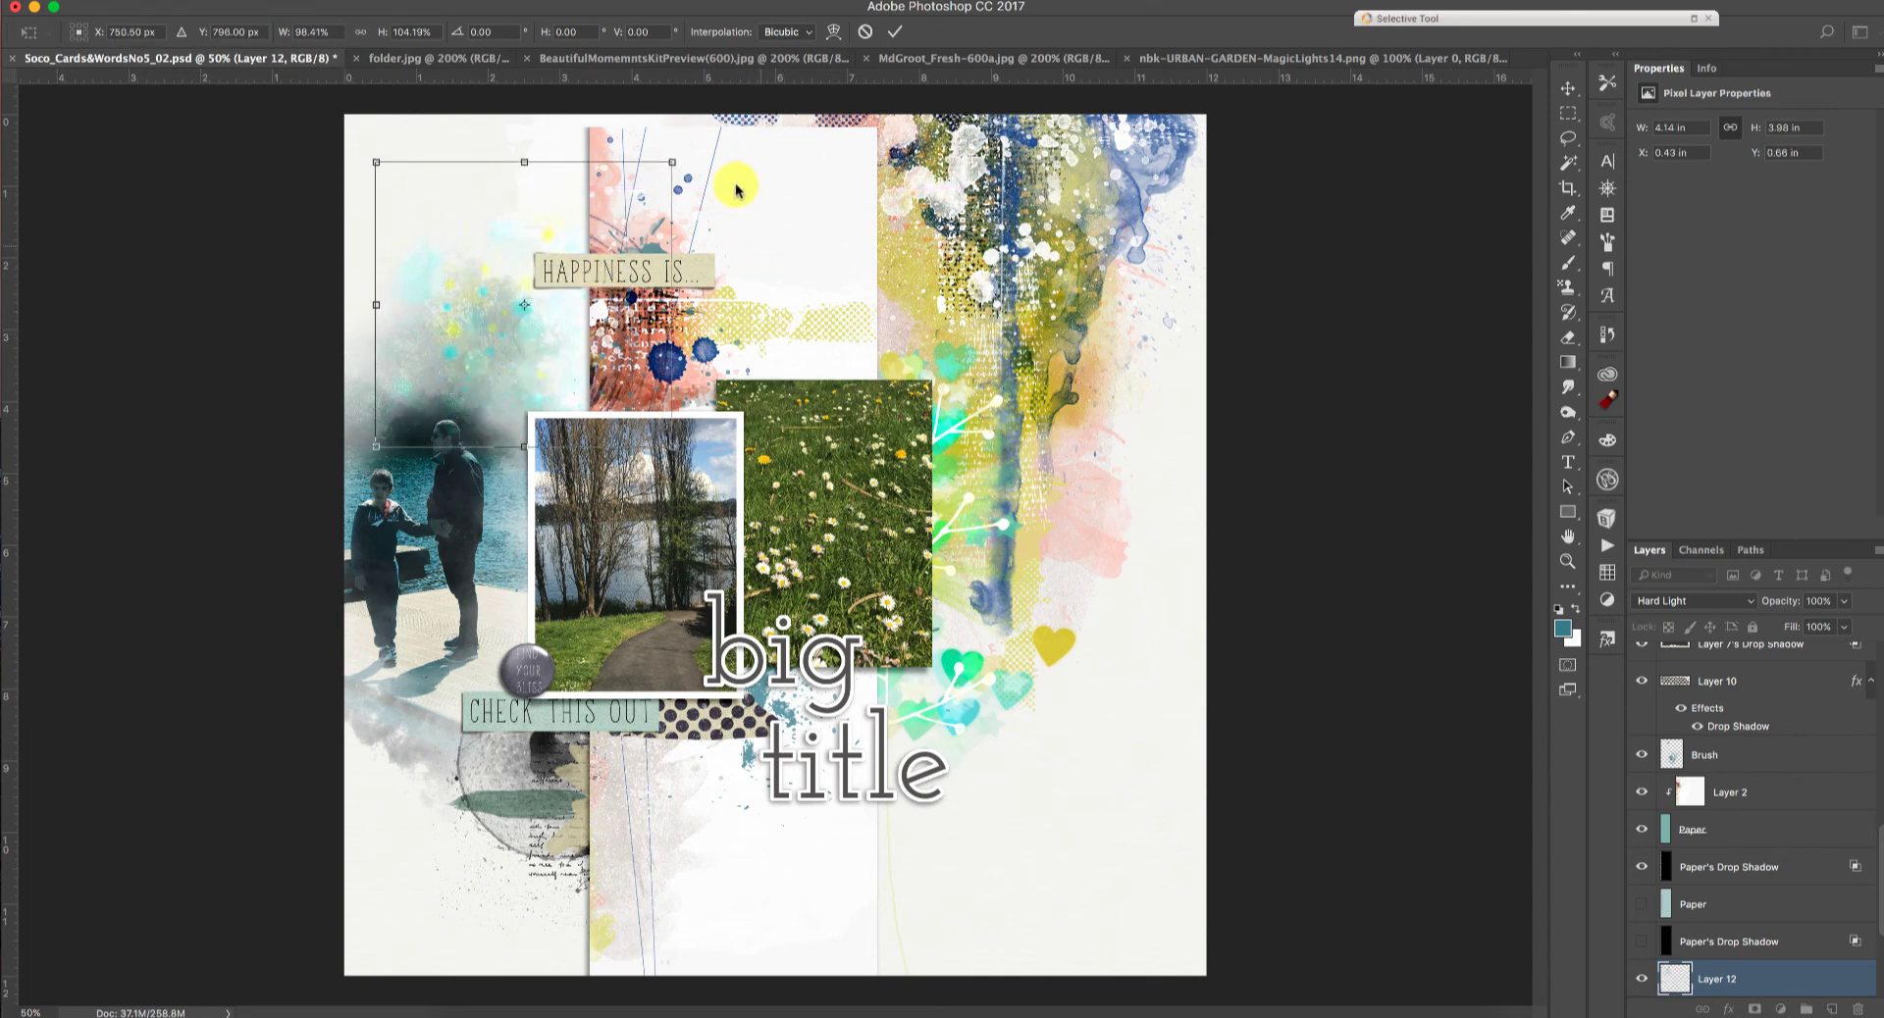
left_click_drag(702, 156, 677, 135)
left_click_drag(504, 329, 517, 320)
left_click(892, 33)
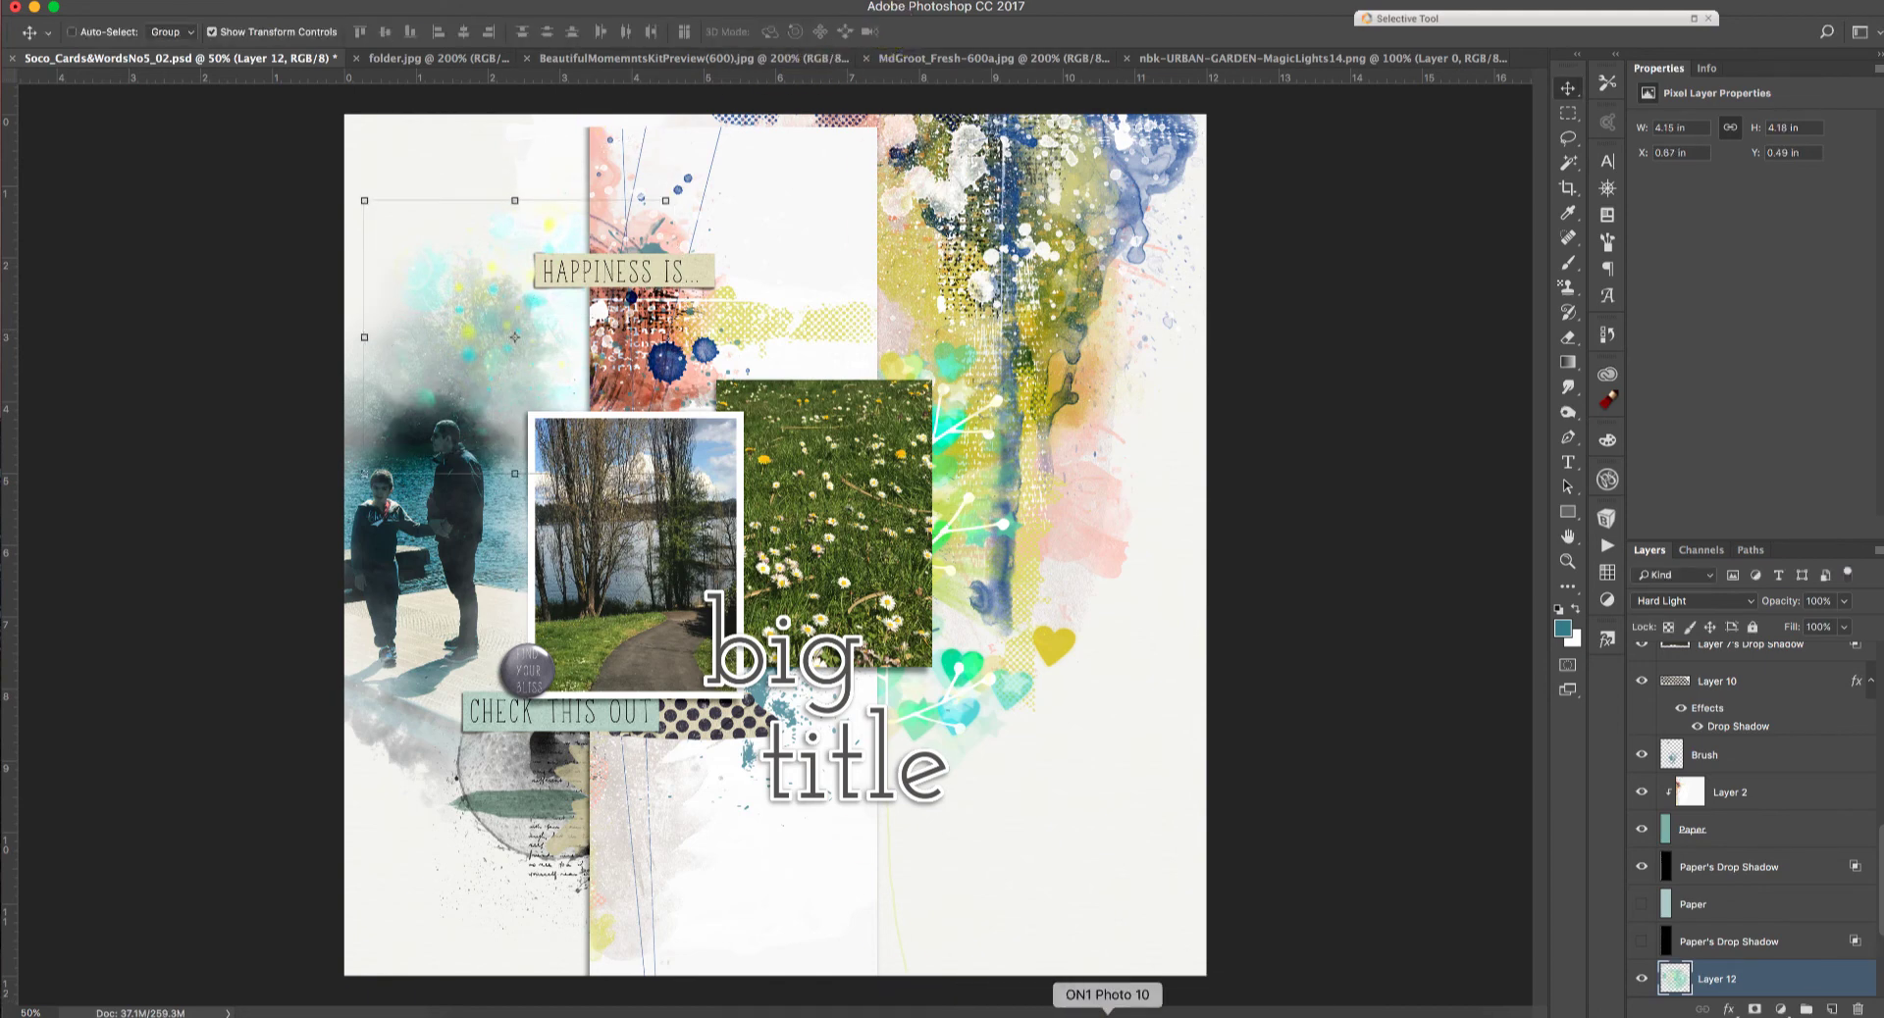
Step: Open nbk-URBAN-GARDEN-MagicLights7.png from the nbk-URBAN-GARDEN-MagicLights folder in Bridge and bring its artwork onto the scrapbook page in Photoshop
left_click(1150, 1005)
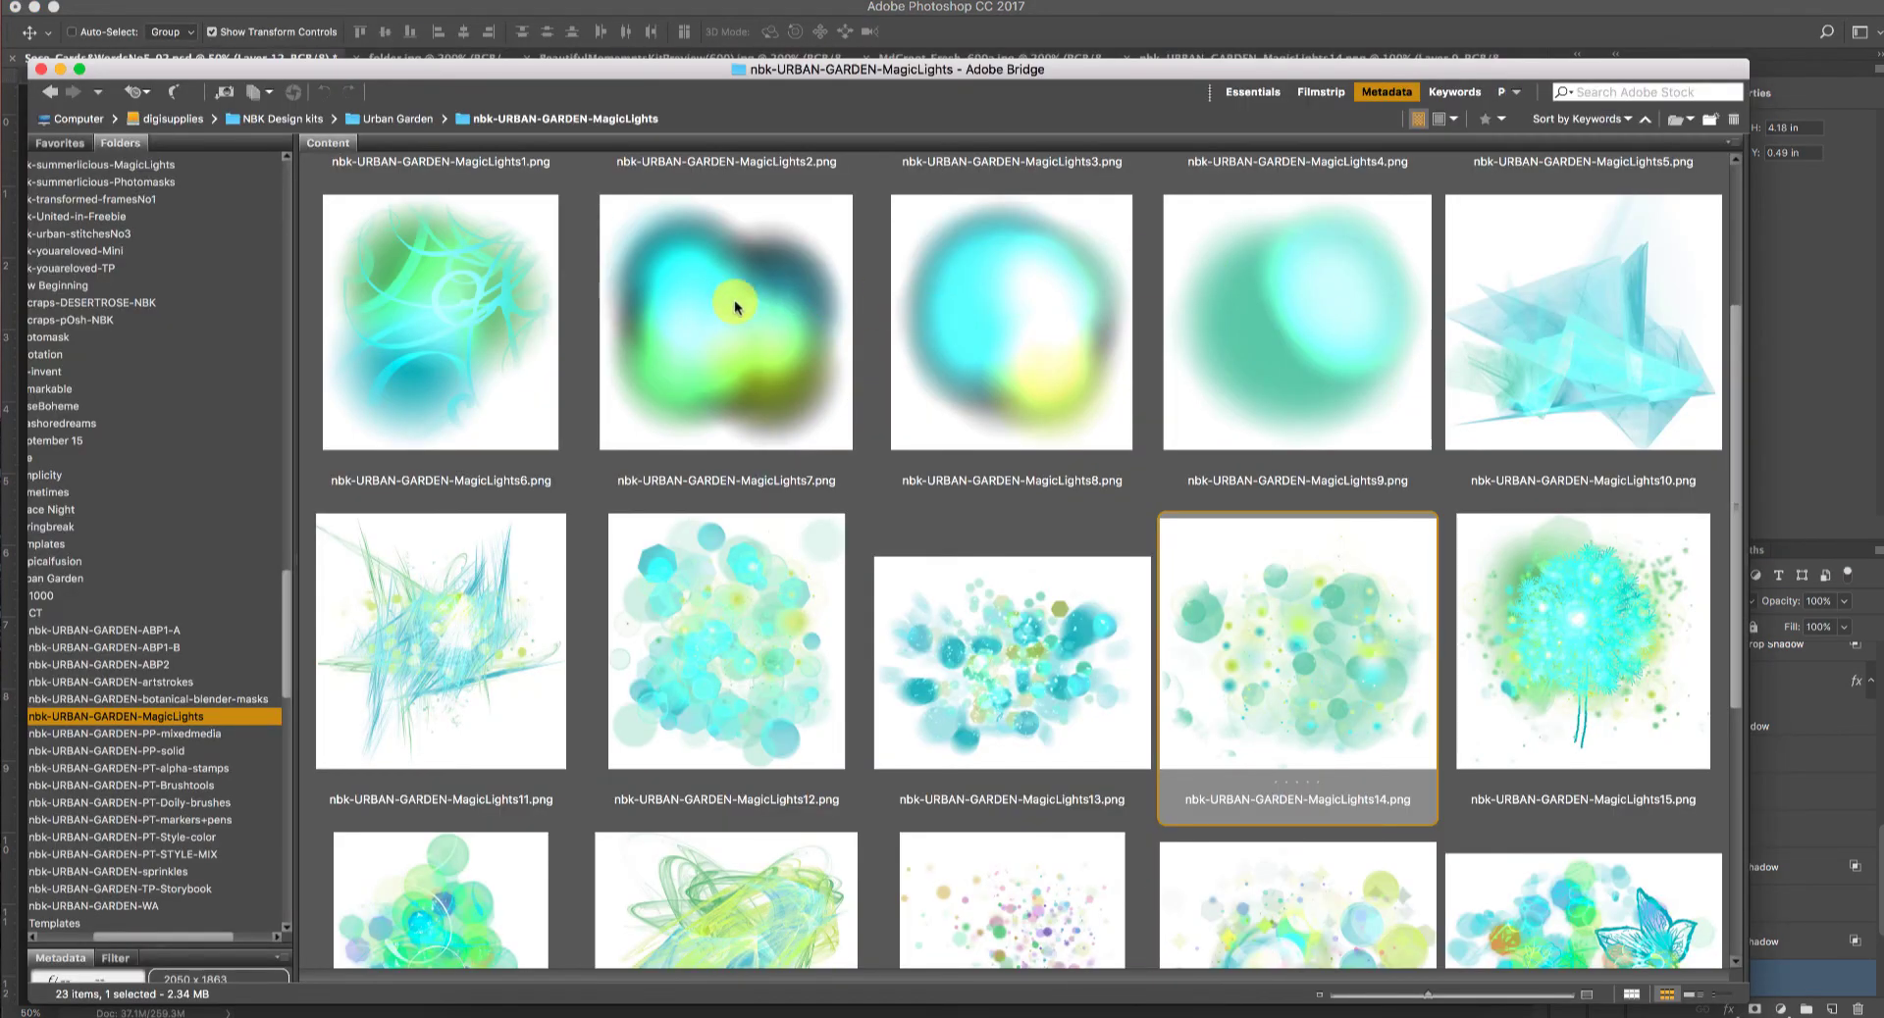
left_click_drag(731, 320, 568, 424)
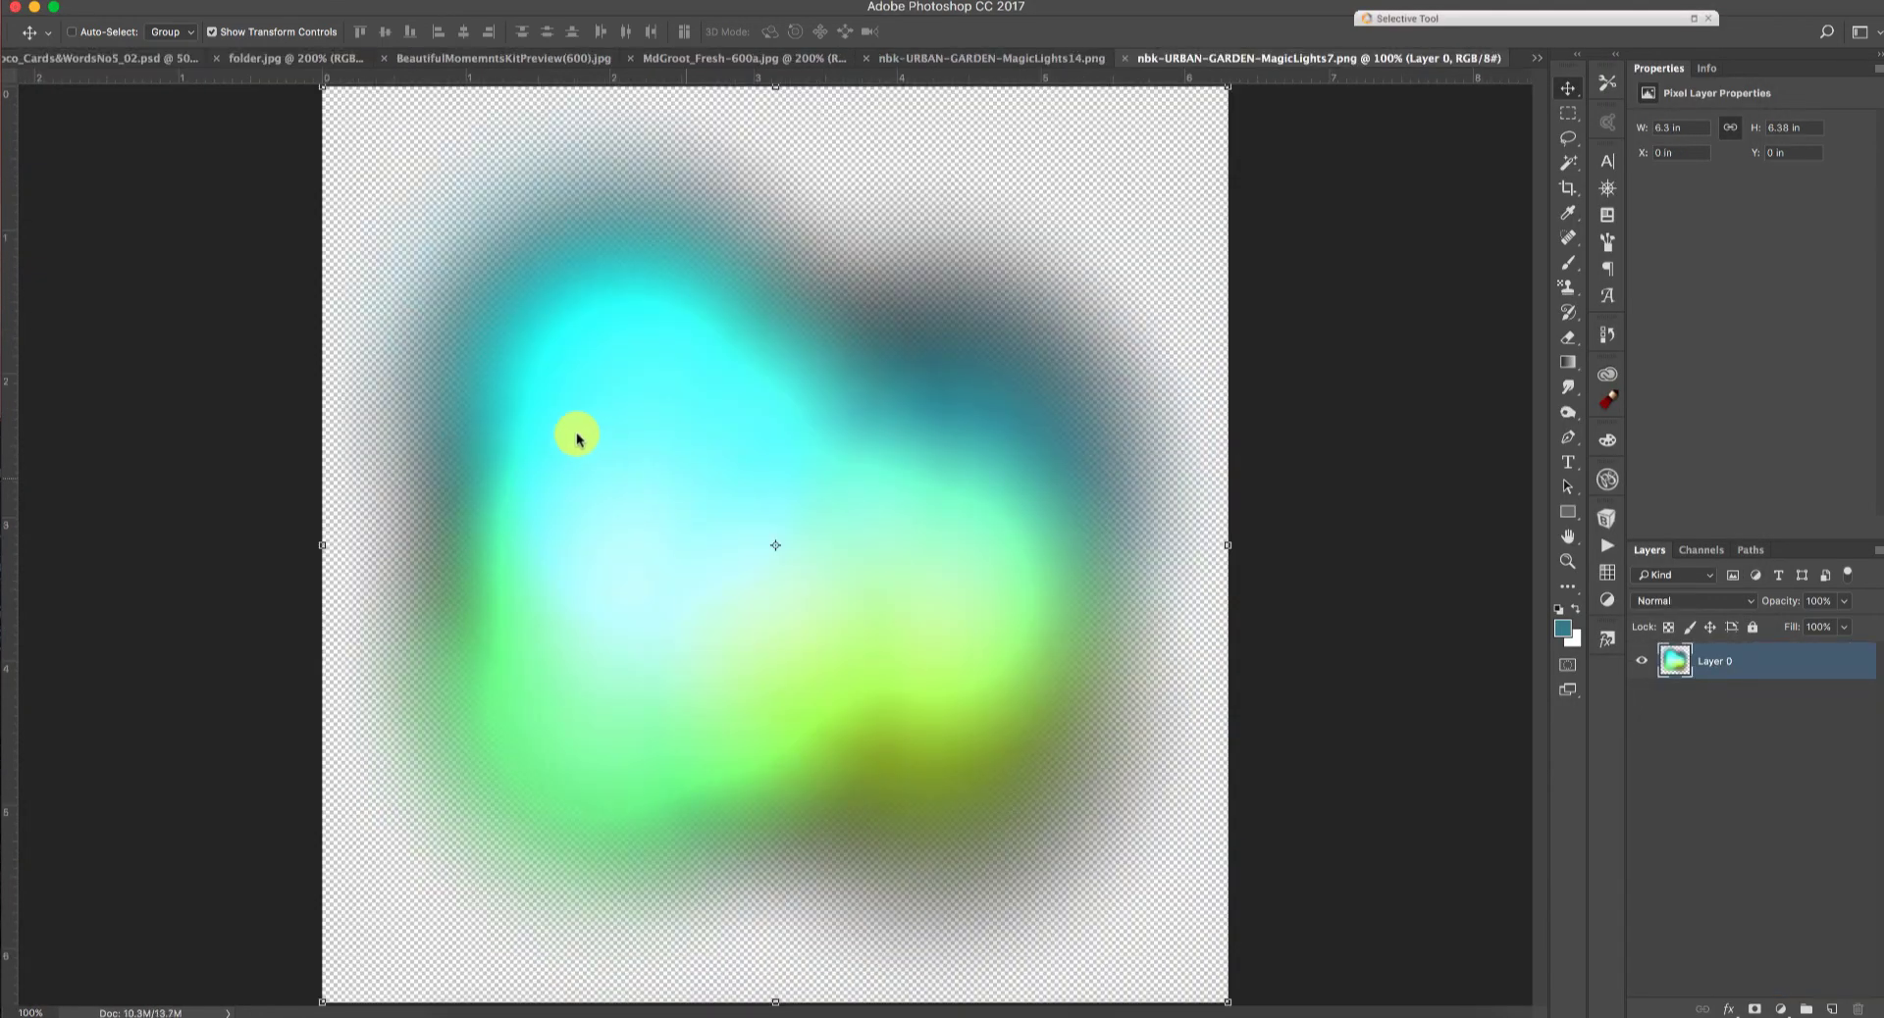
left_click_drag(504, 333, 578, 257)
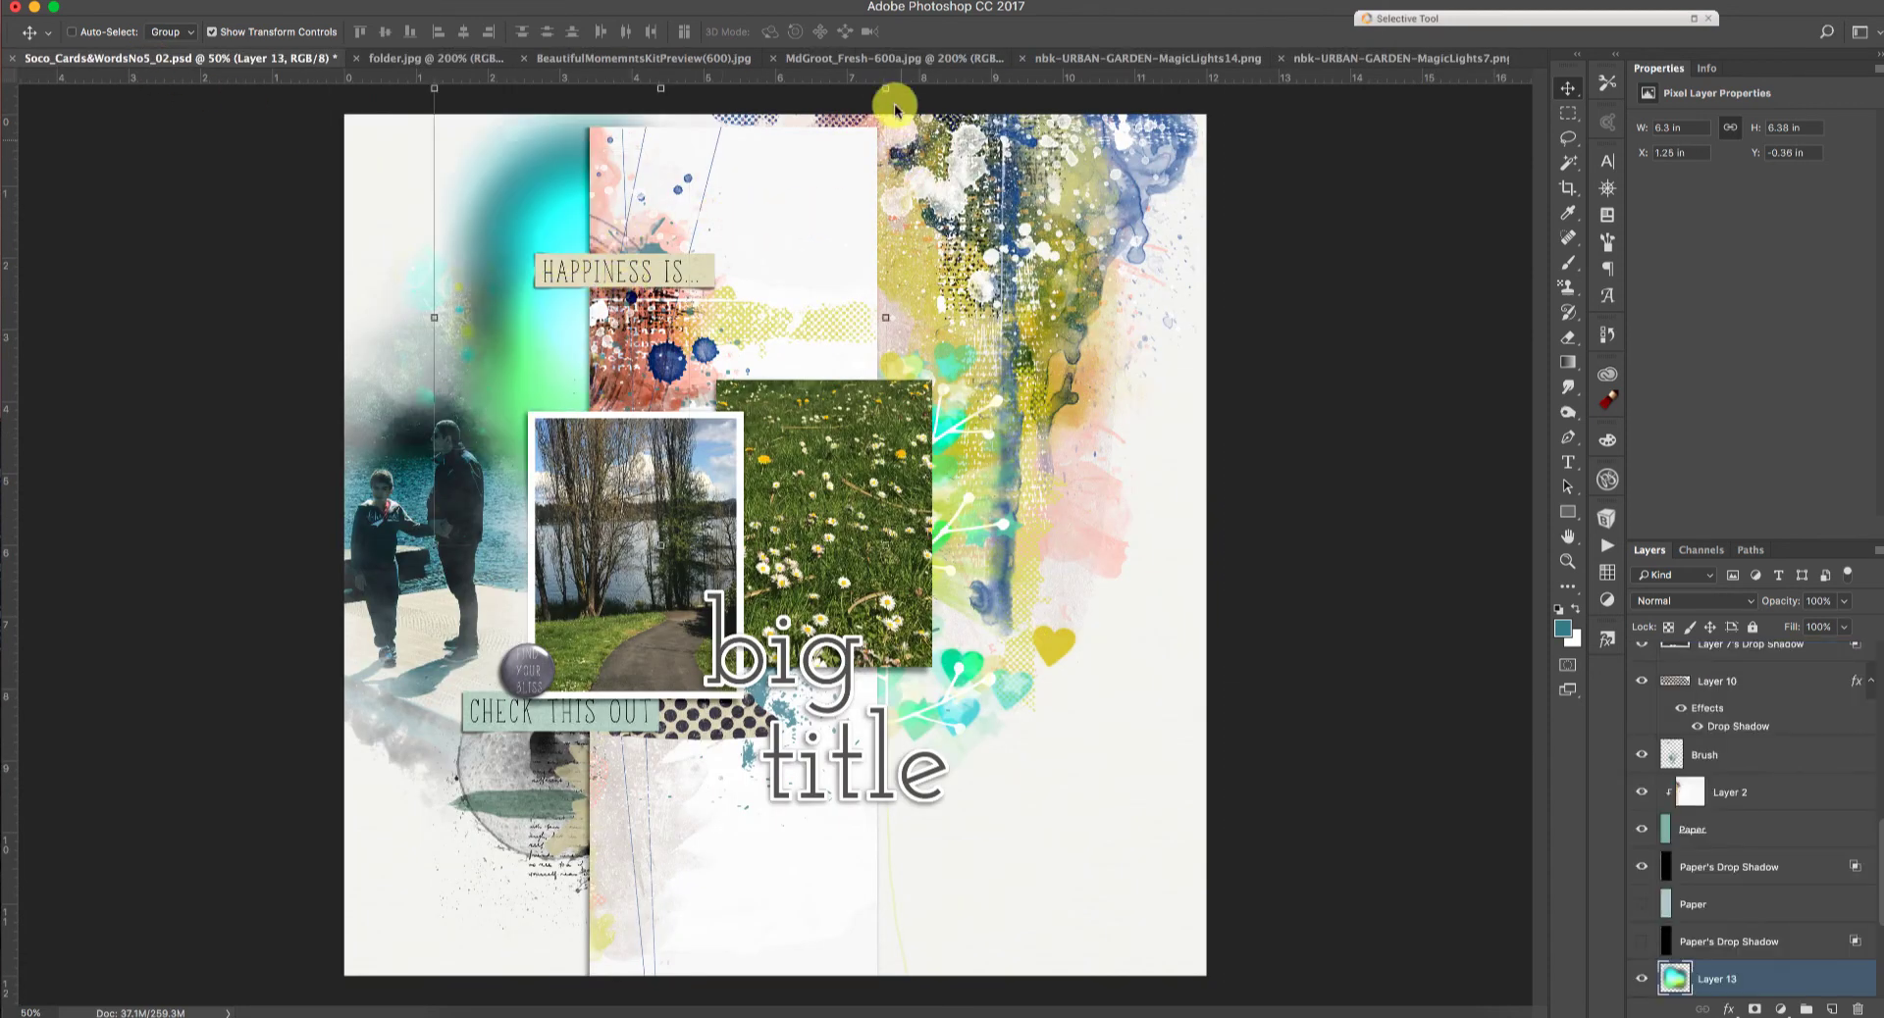
Step: Scale the MagicLights7 artwork to about 76.5% and place it behind the framed lake photo, overlapping the dock photo
left_click_drag(883, 91, 769, 193)
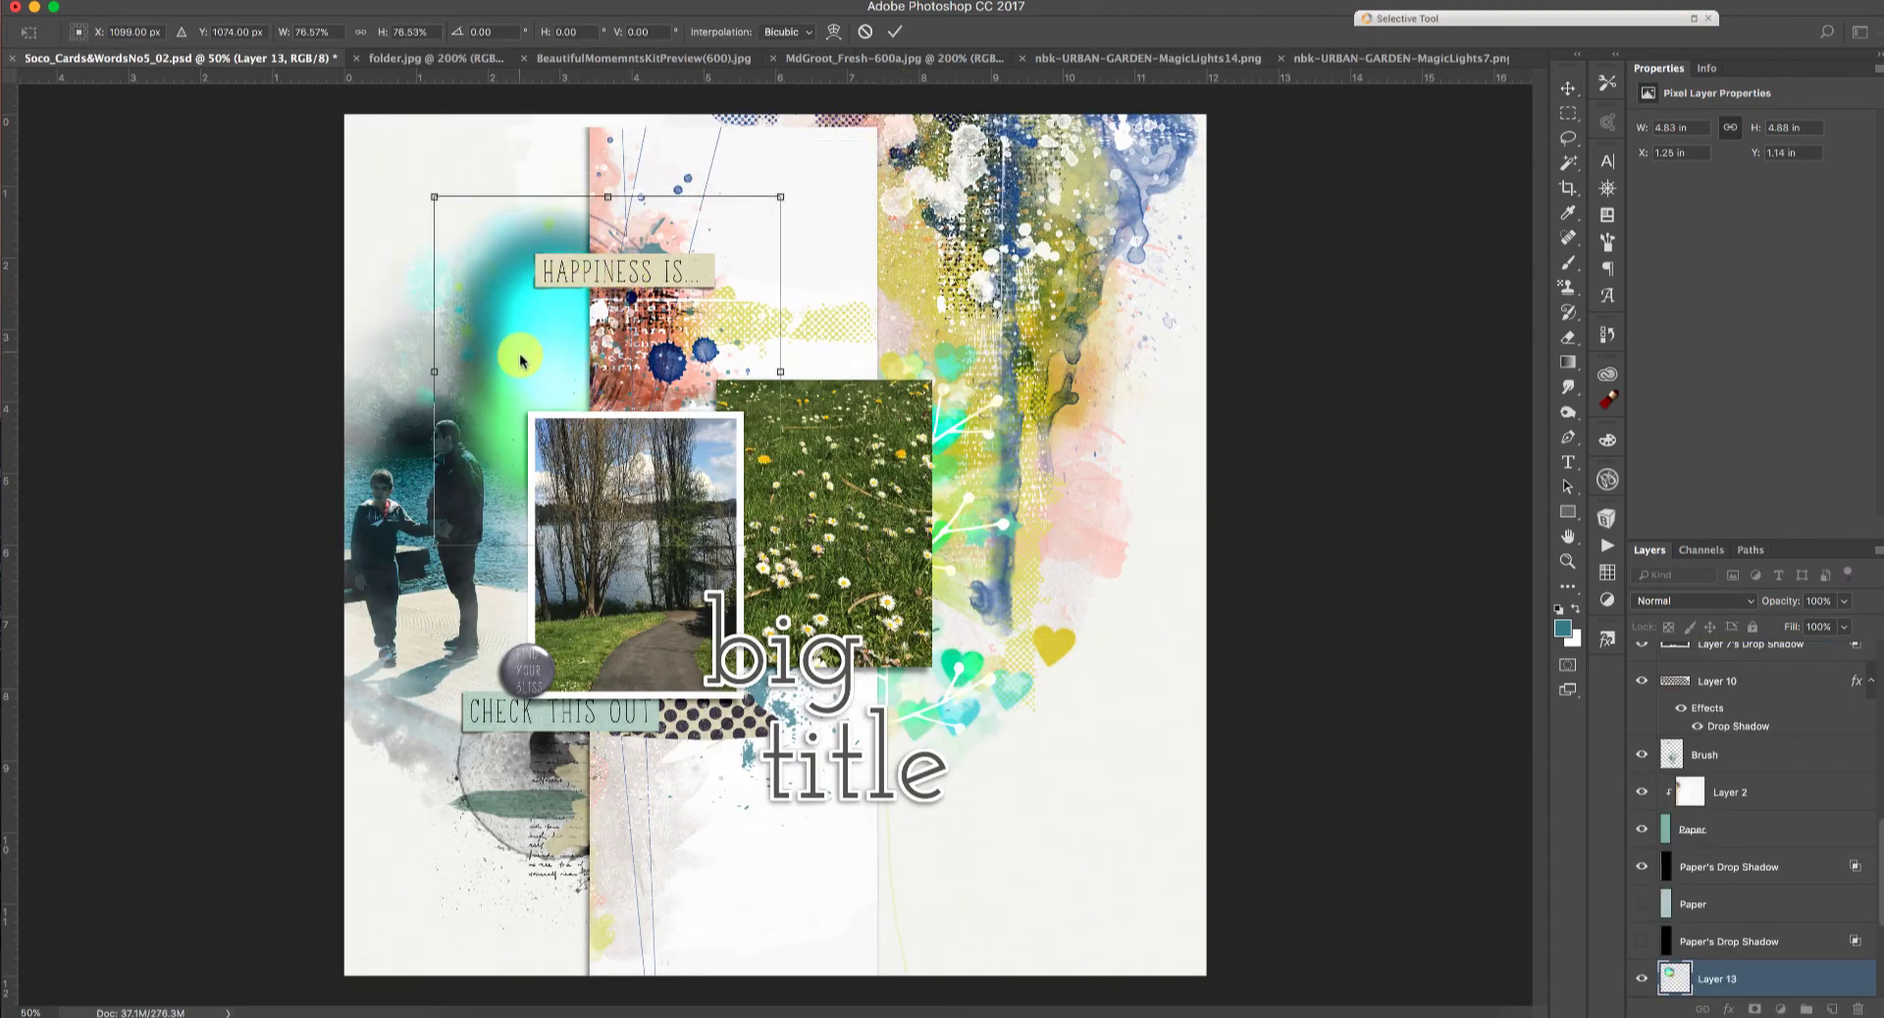
left_click_drag(505, 429, 511, 598)
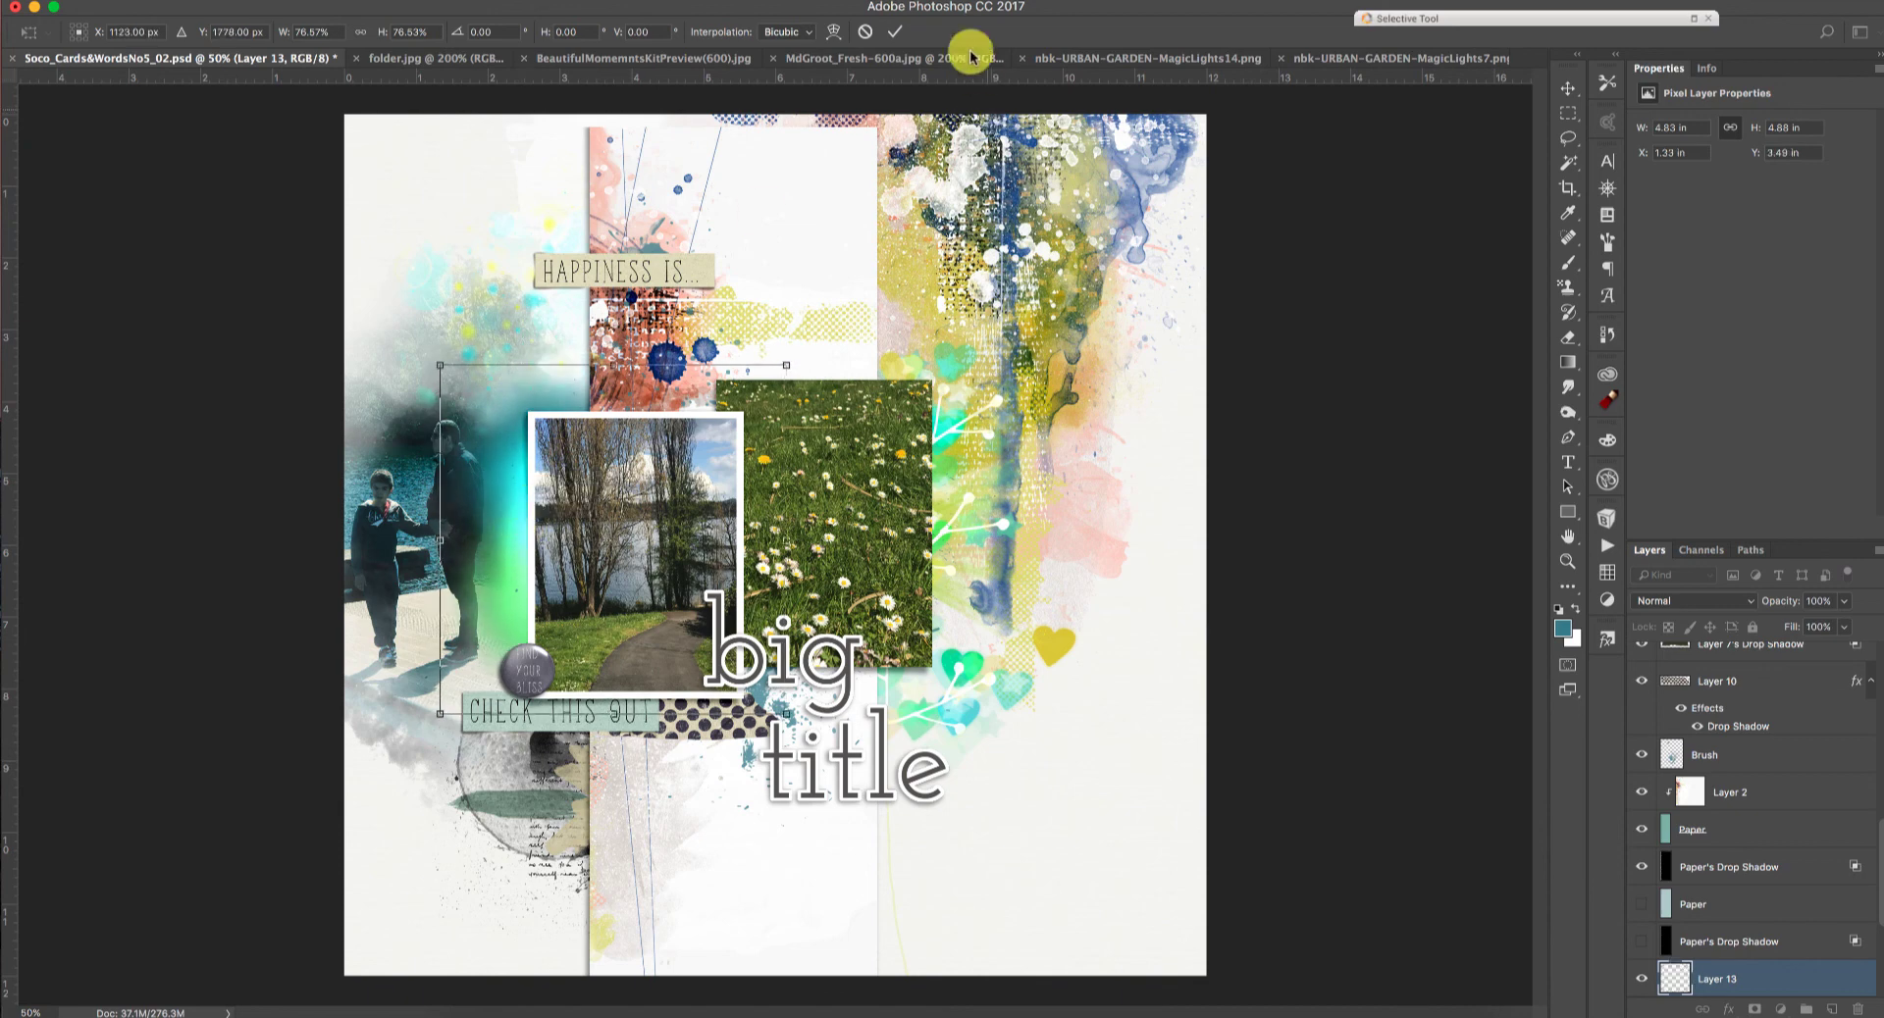
left_click(893, 37)
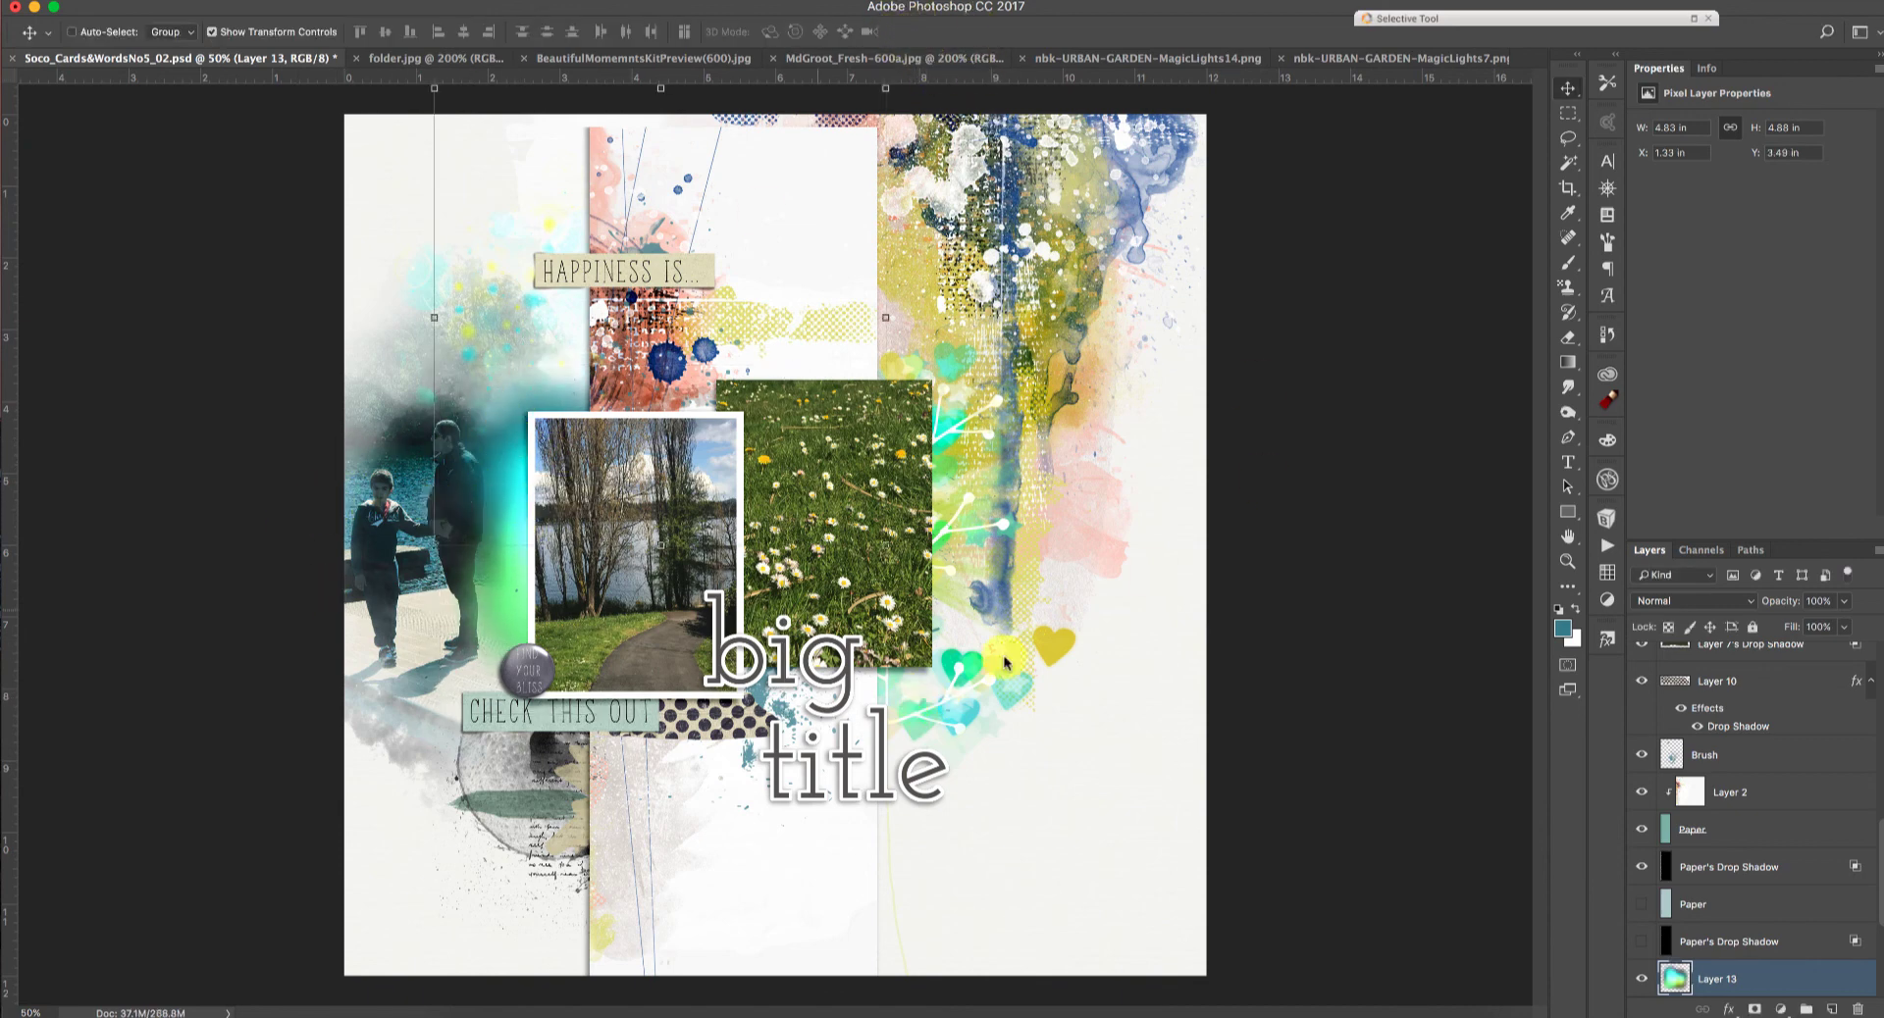
Step: Compare the Soft Light, Overlay and Vivid Light blend modes on the MagicLights7 artwork layer and set it to Overlay
left_click(1682, 601)
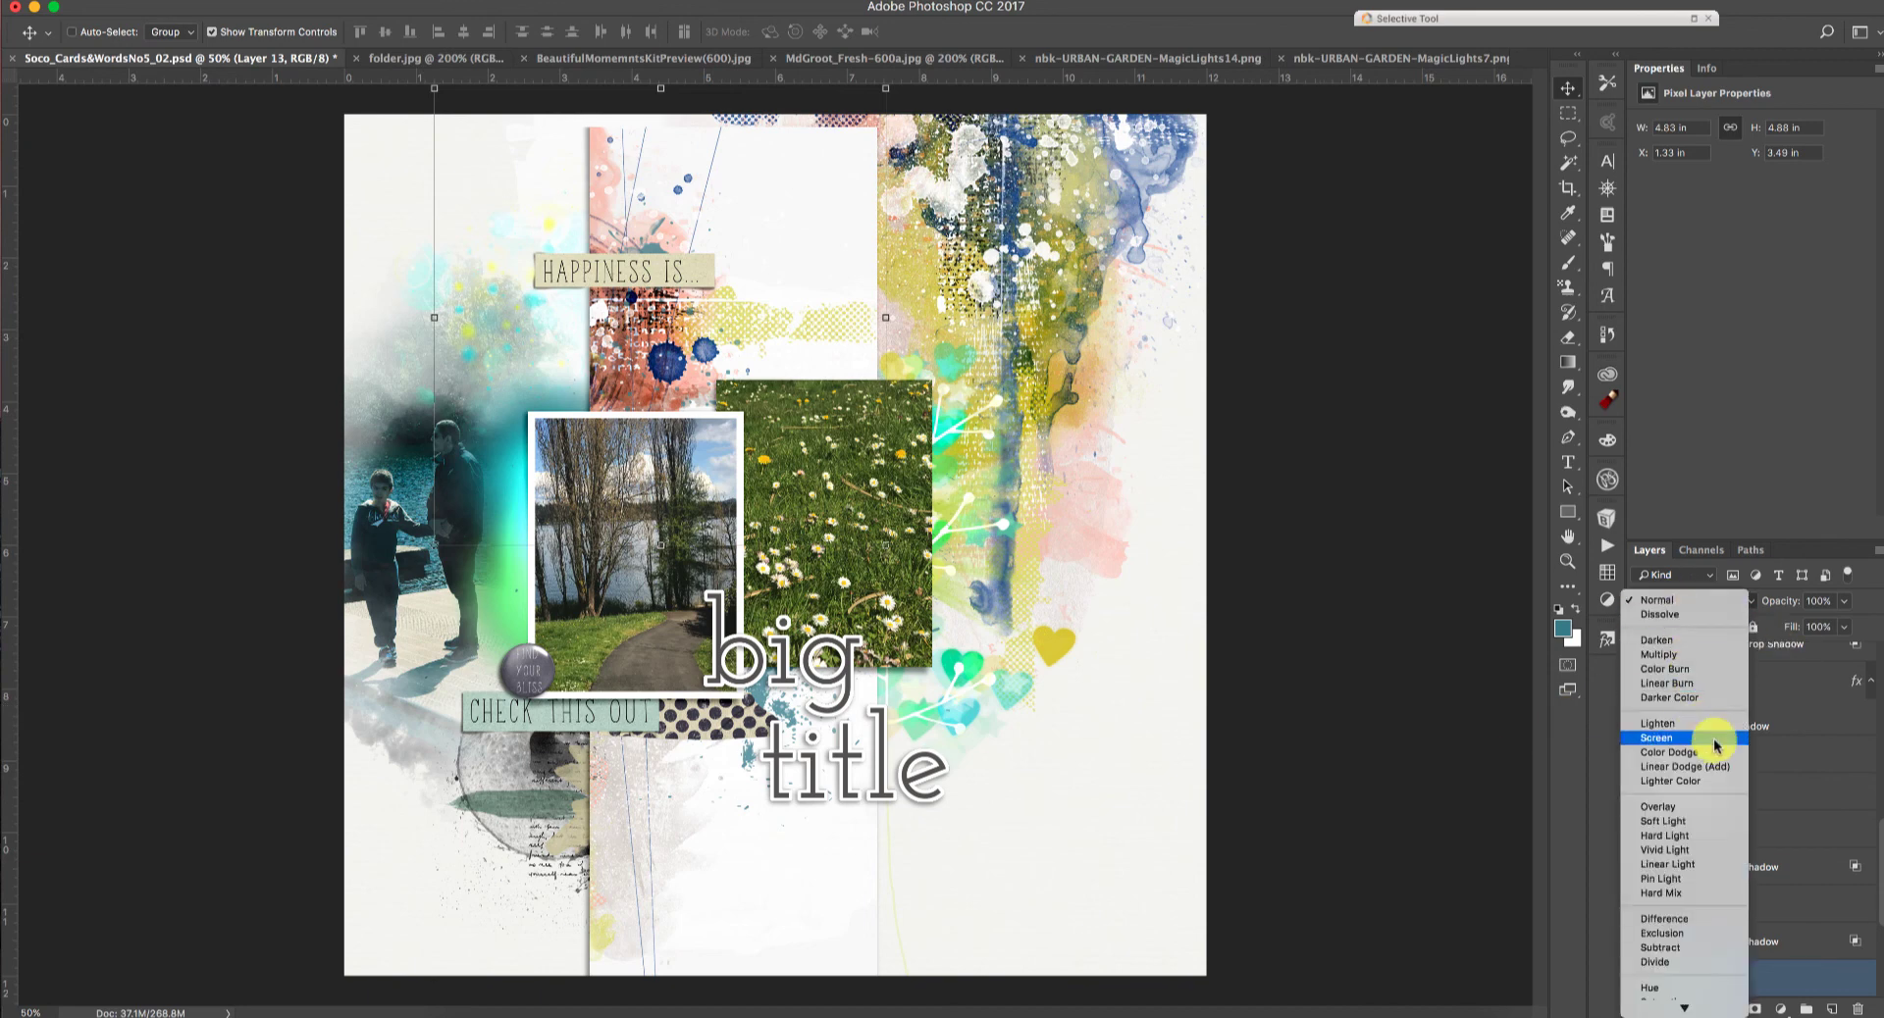
left_click(1679, 821)
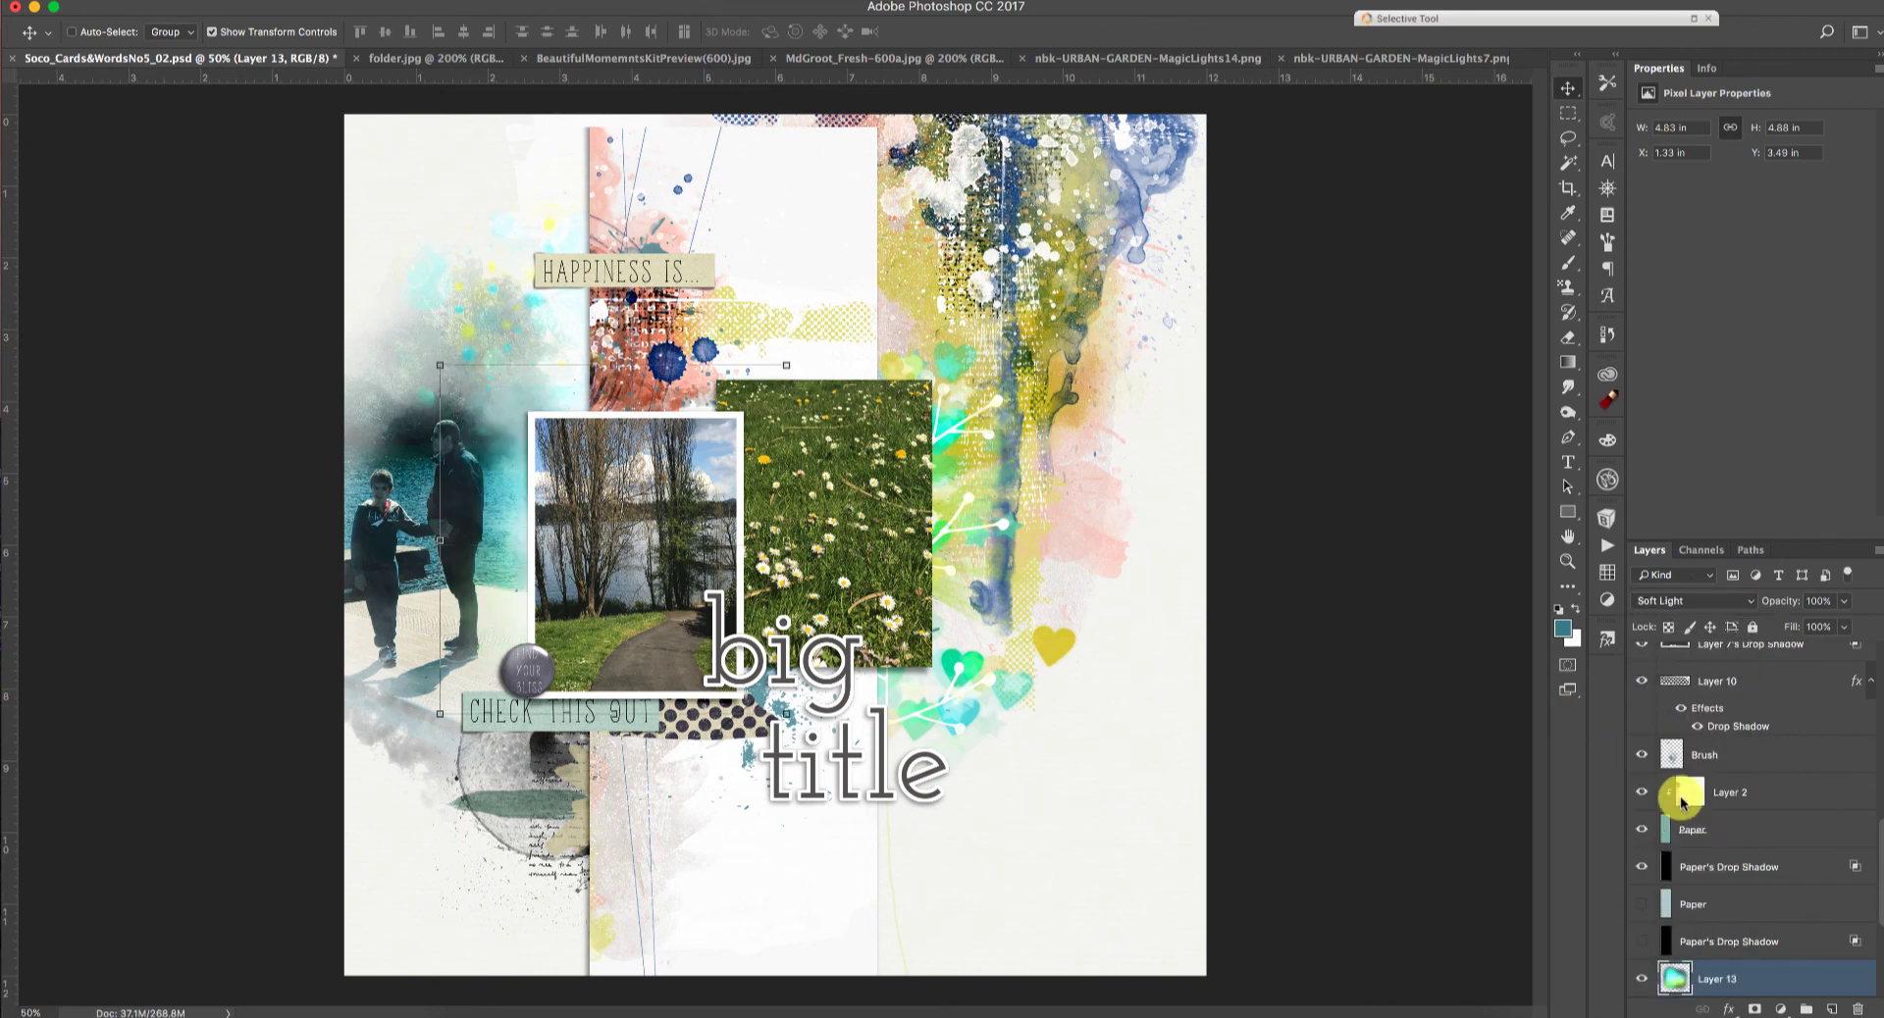
left_click(1682, 602)
left_click(1672, 589)
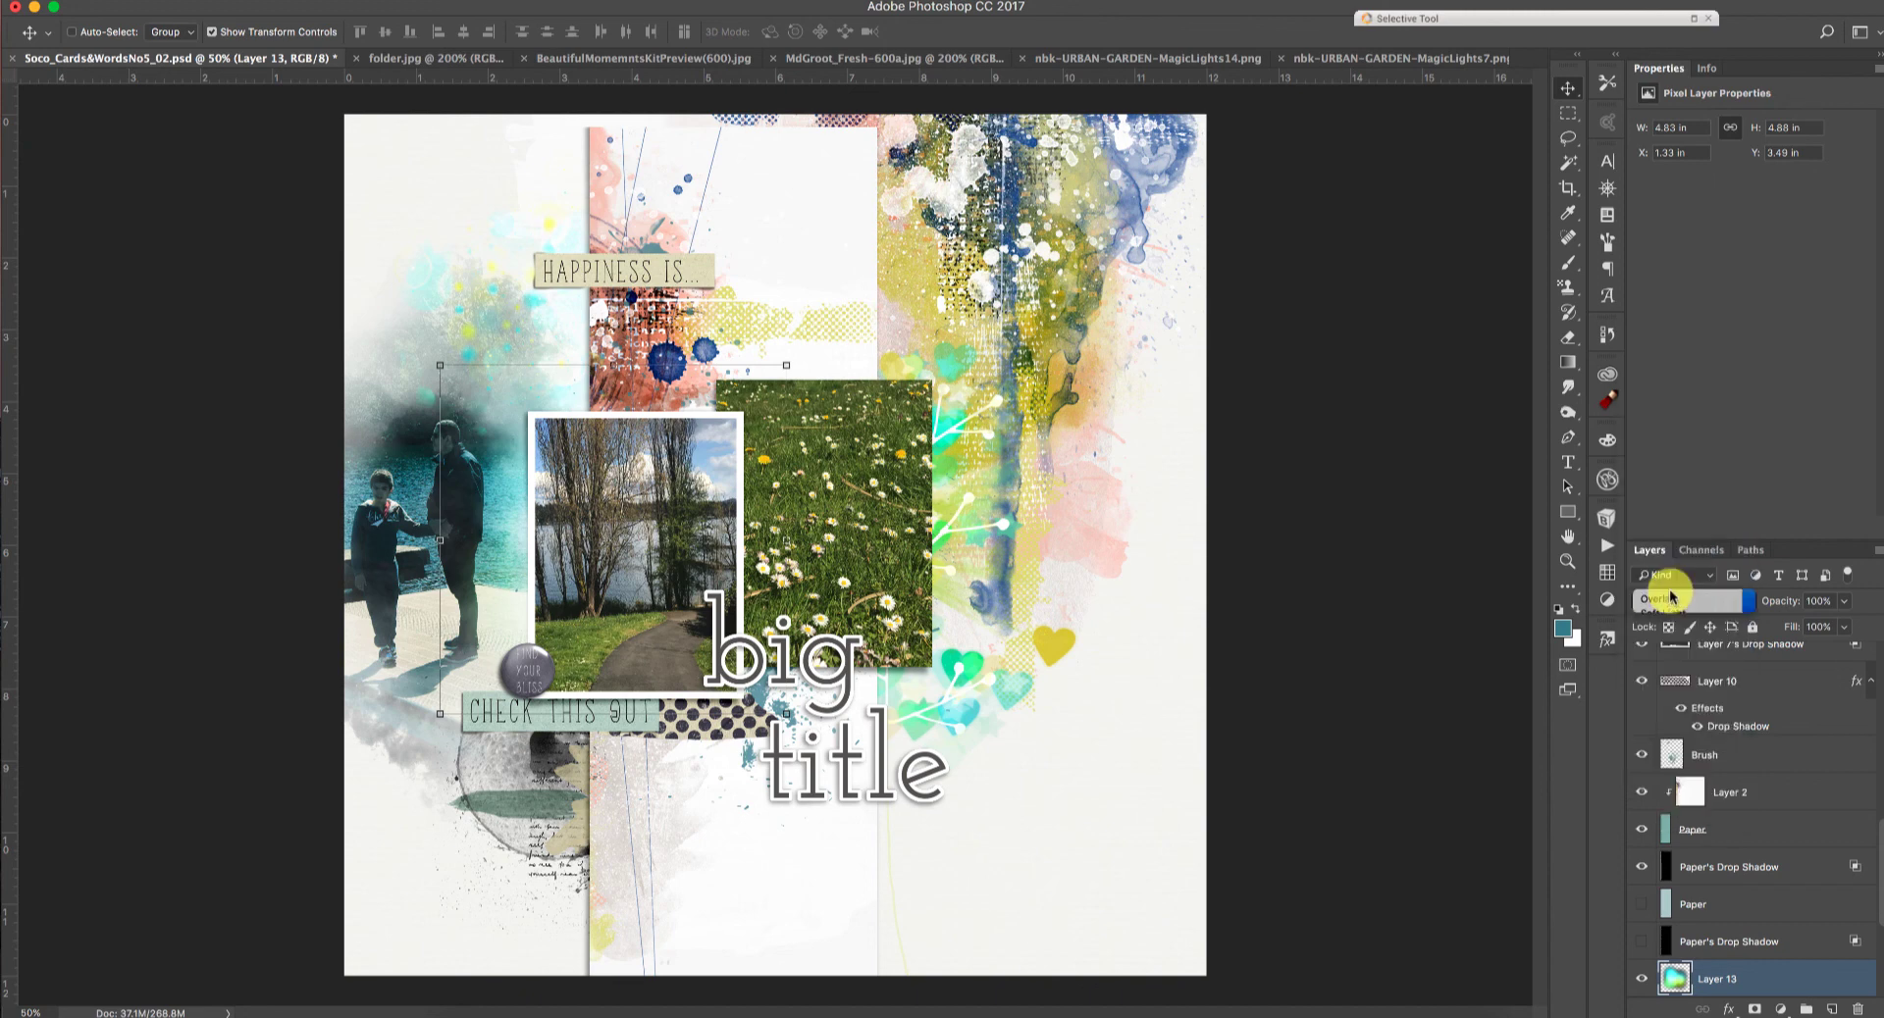
left_click(1681, 599)
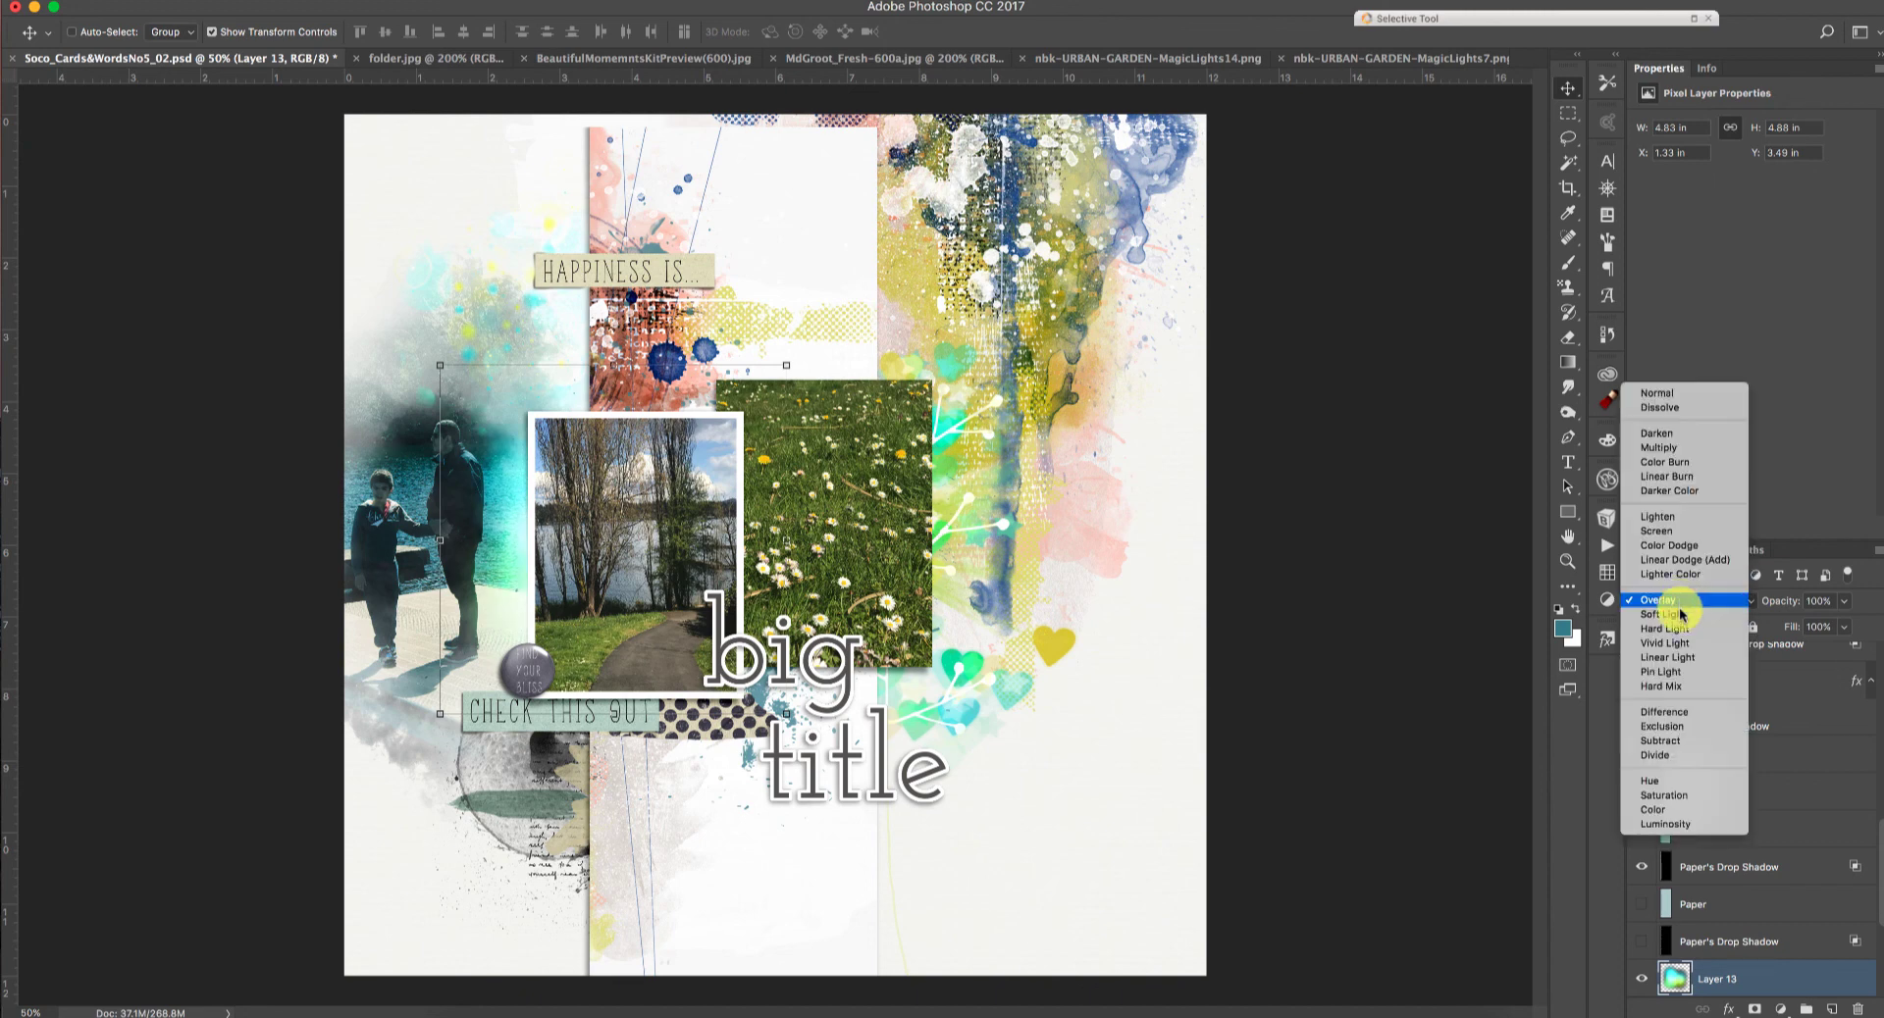
left_click(1682, 643)
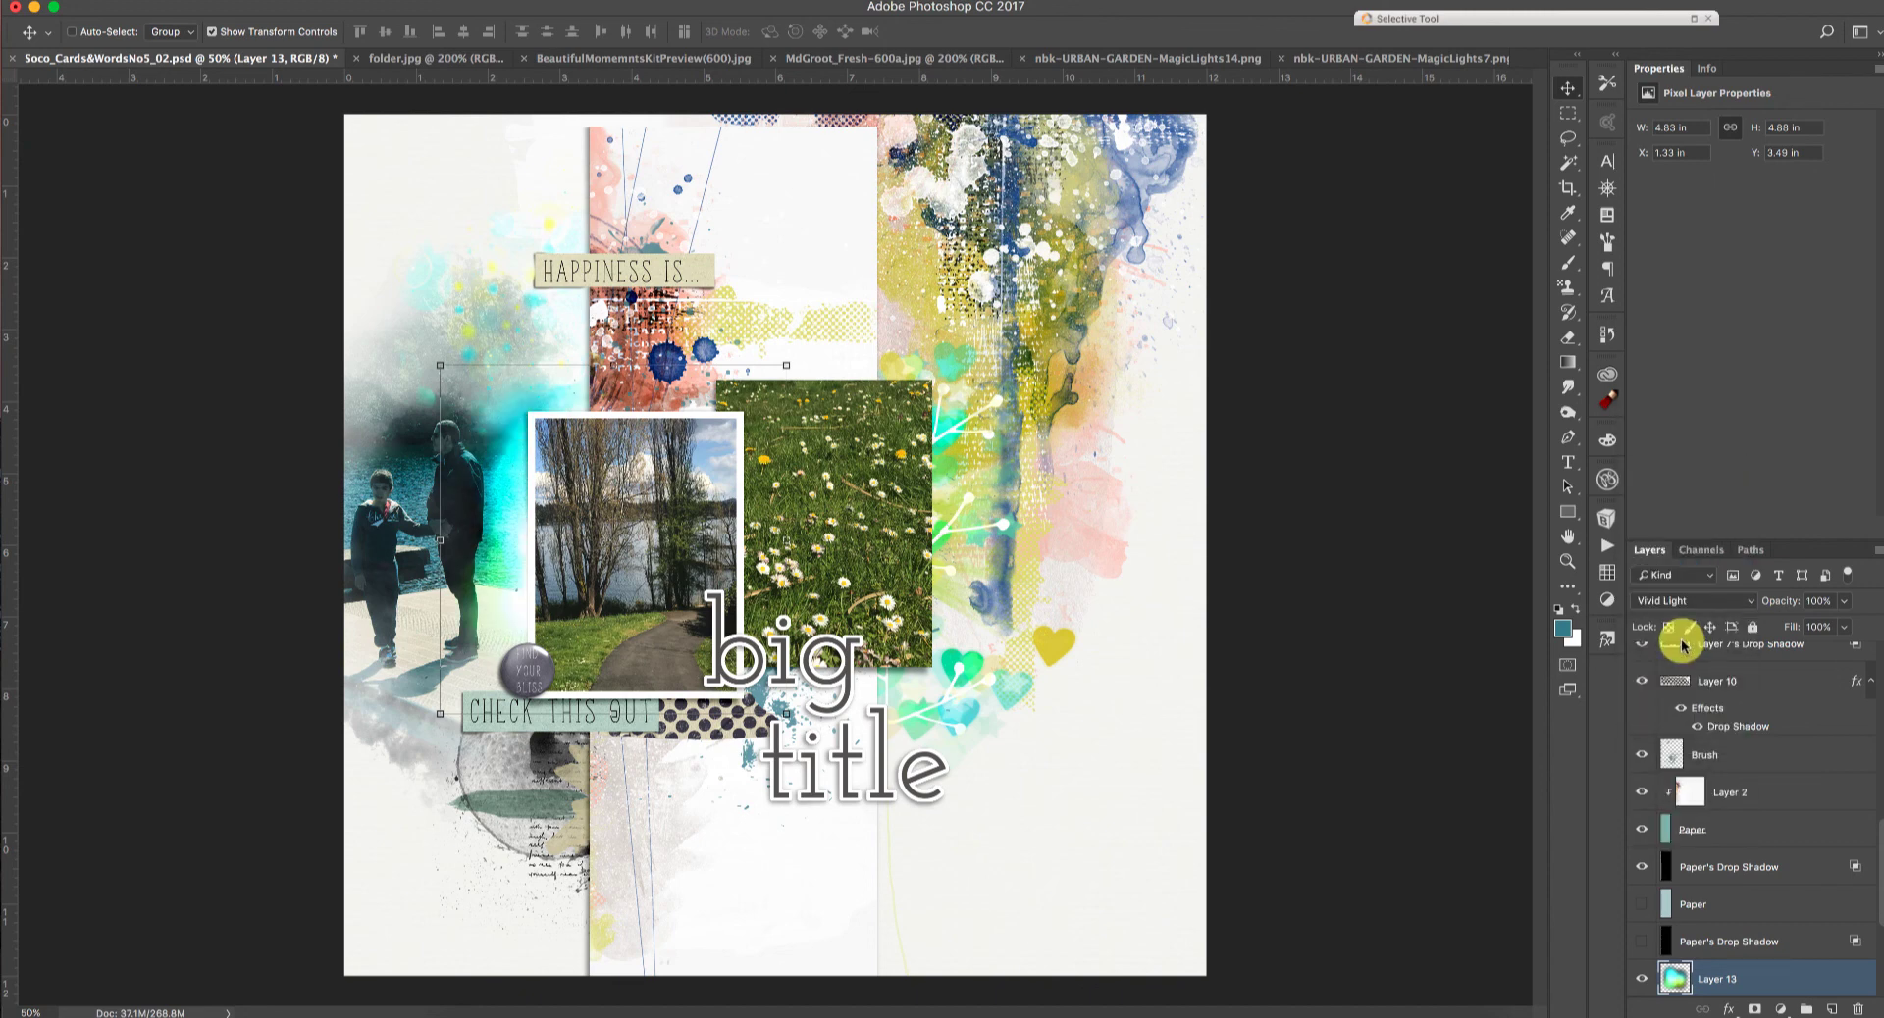
left_click(1685, 600)
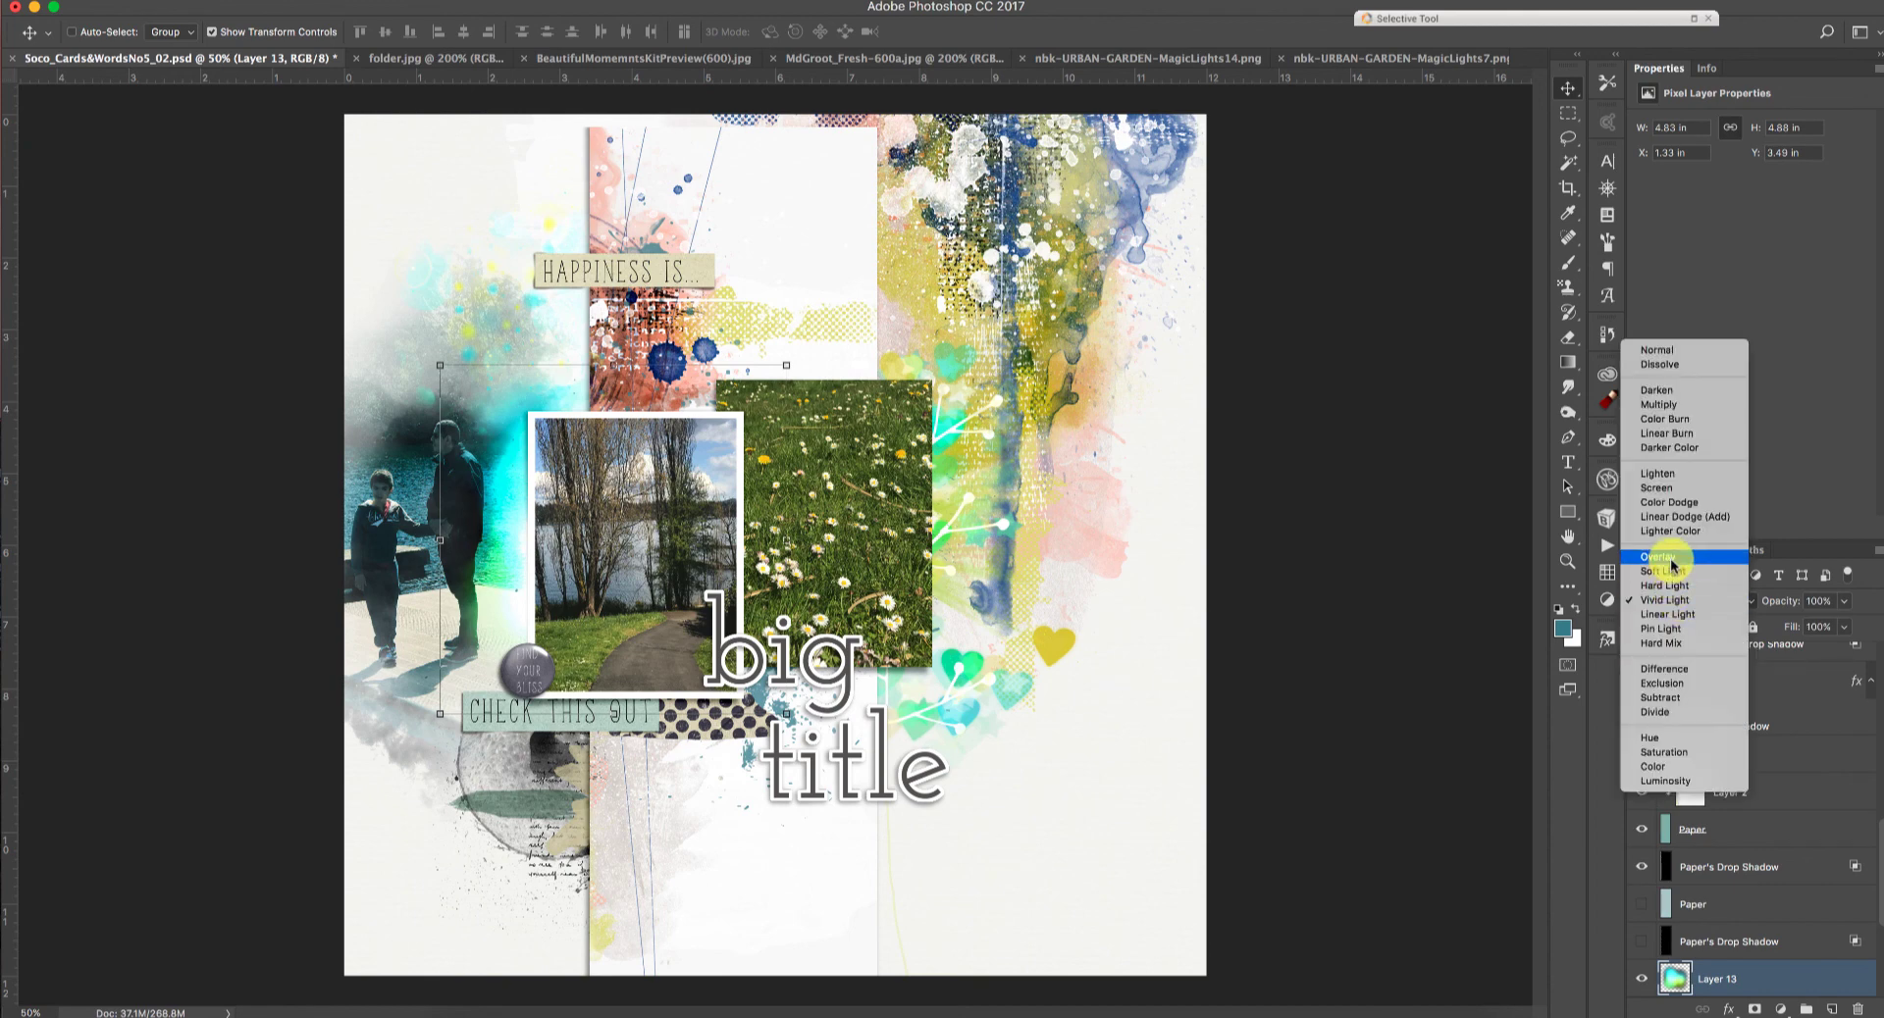
left_click(1668, 570)
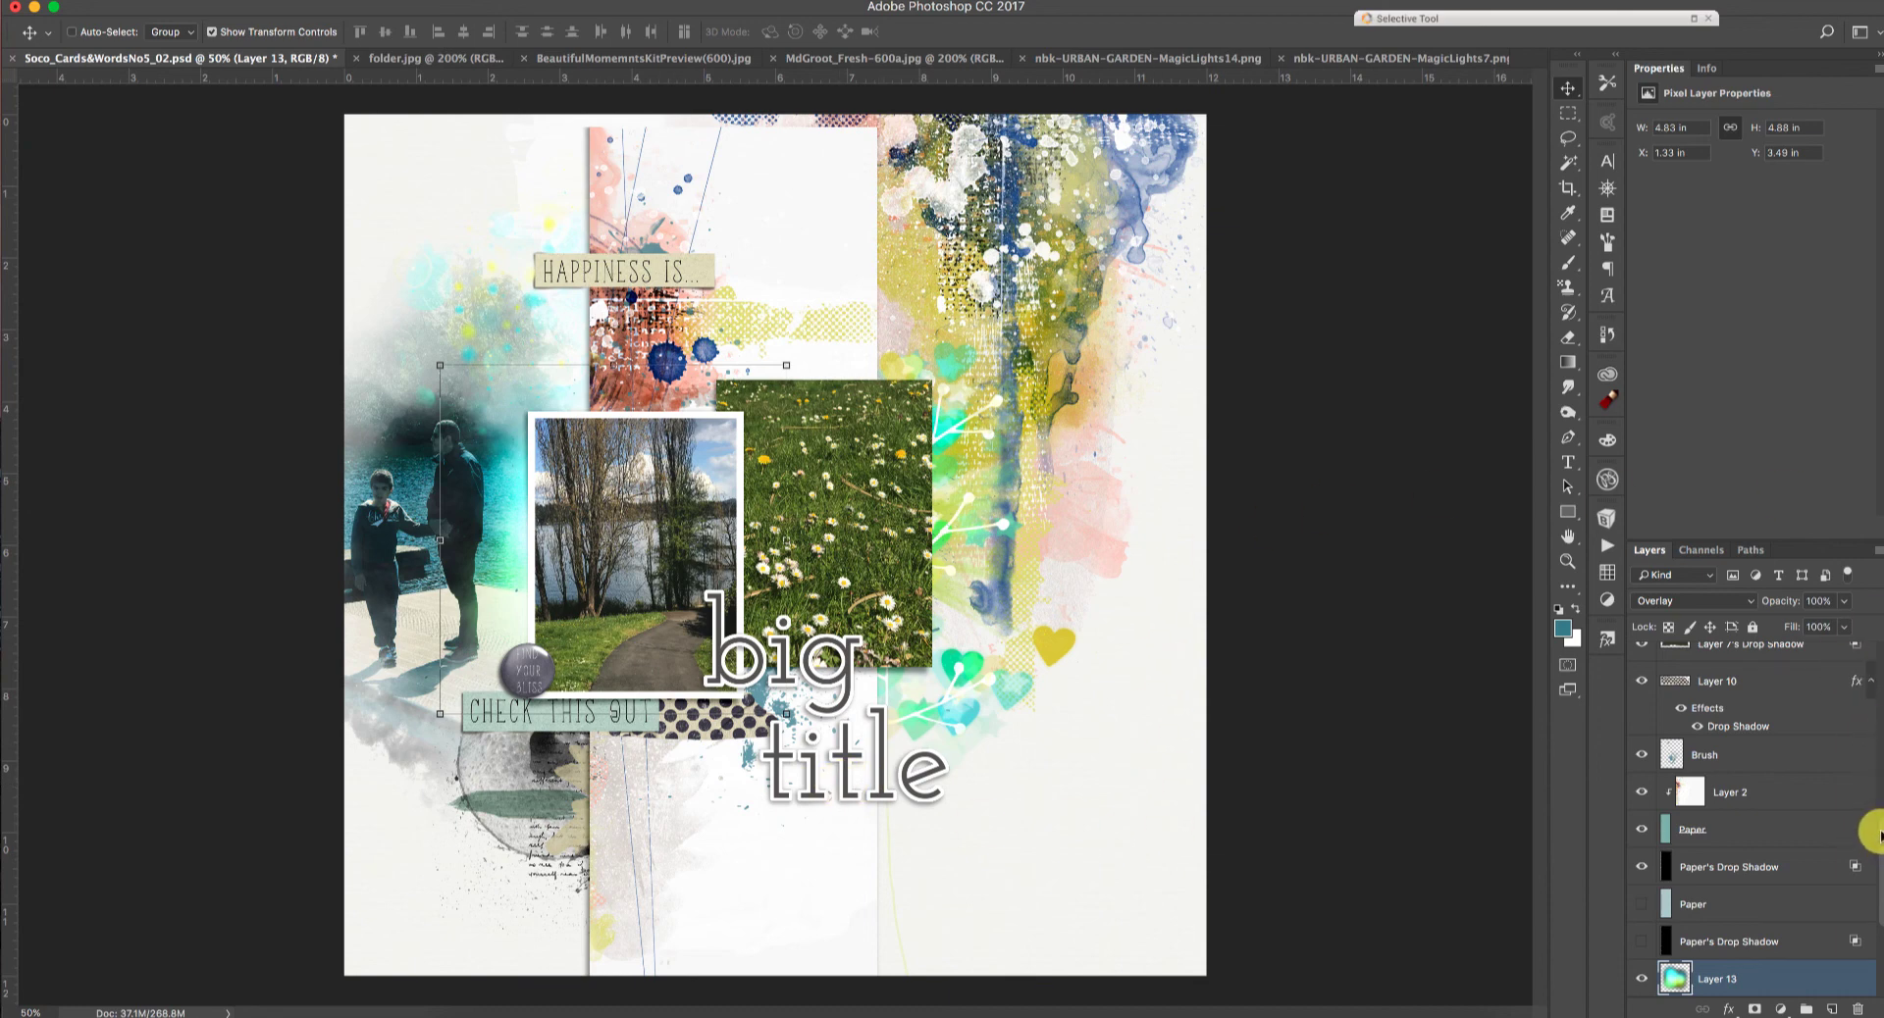
Step: Select the template's Title layer and hide it
scroll(1879, 834, "up", 5)
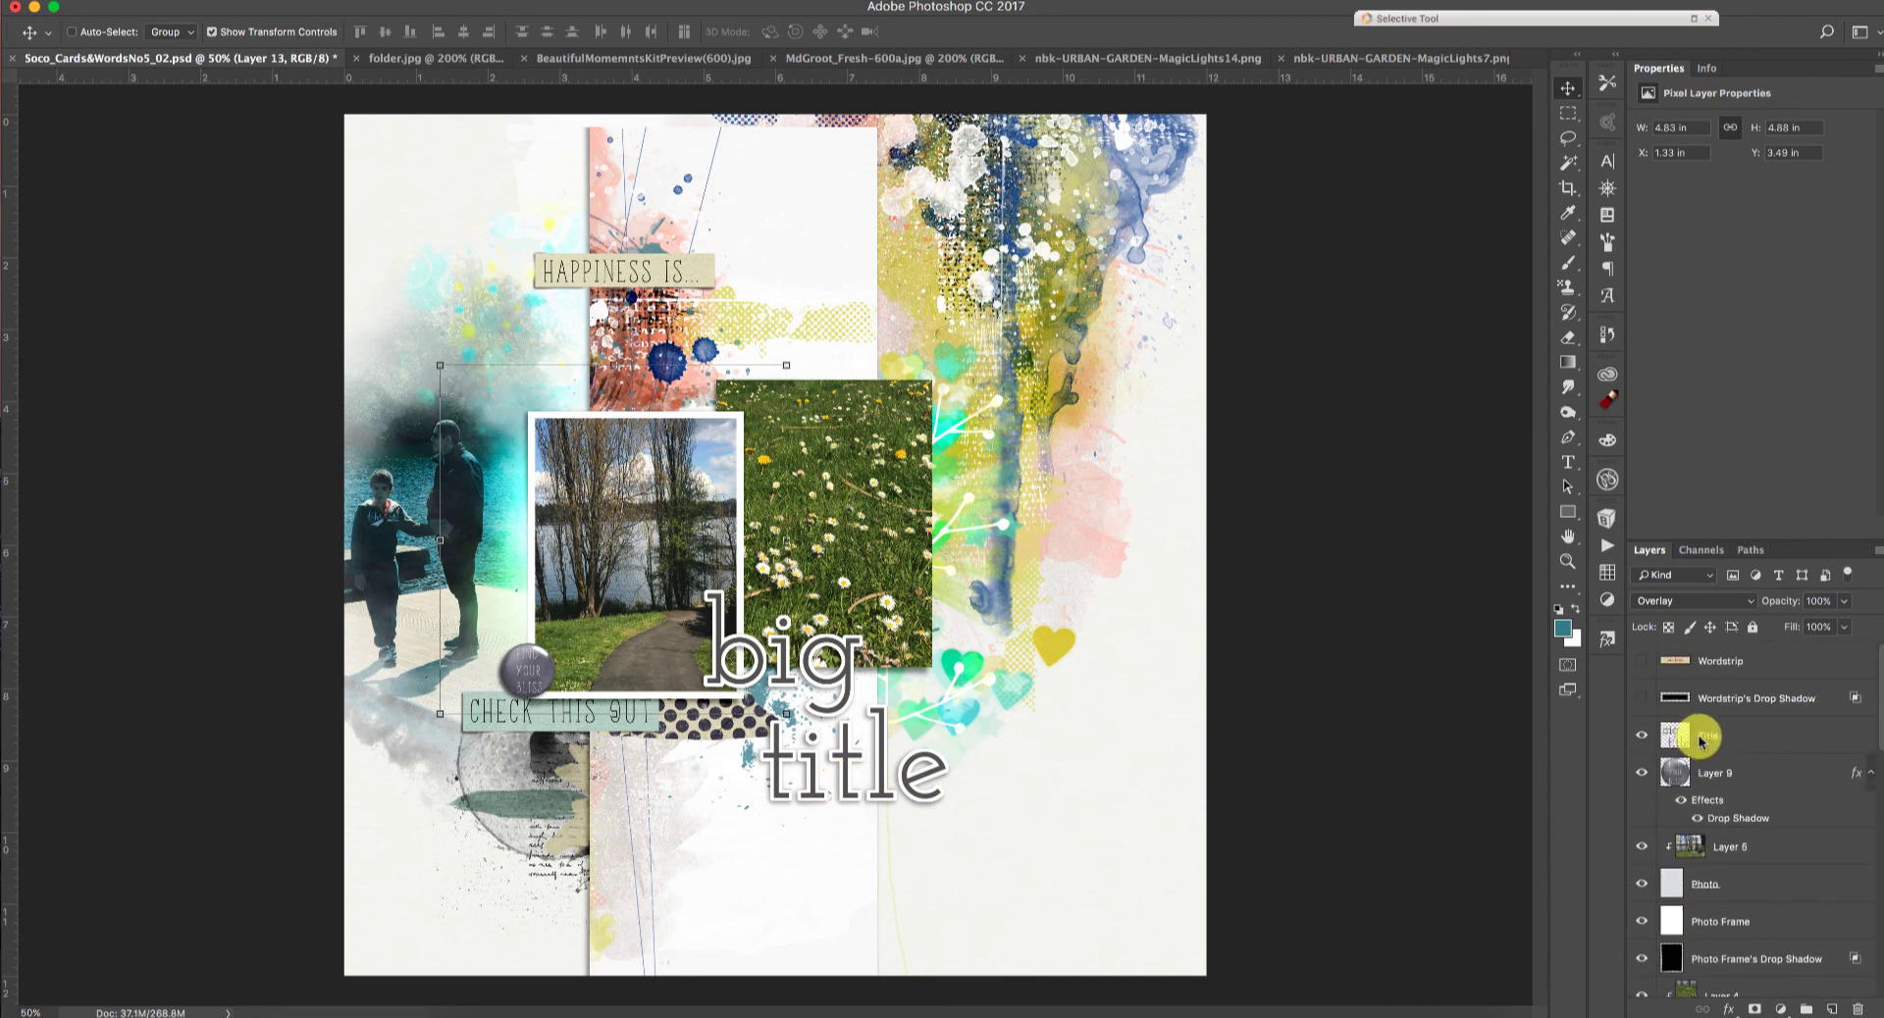
left_click(1700, 742)
left_click(1642, 735)
Step: Open pinkadoo-ee38.png from the BeautifulMomentsEE2 folder in Bridge and bring its "find your bliss" word art onto the page in the title's place
key("super+Tab")
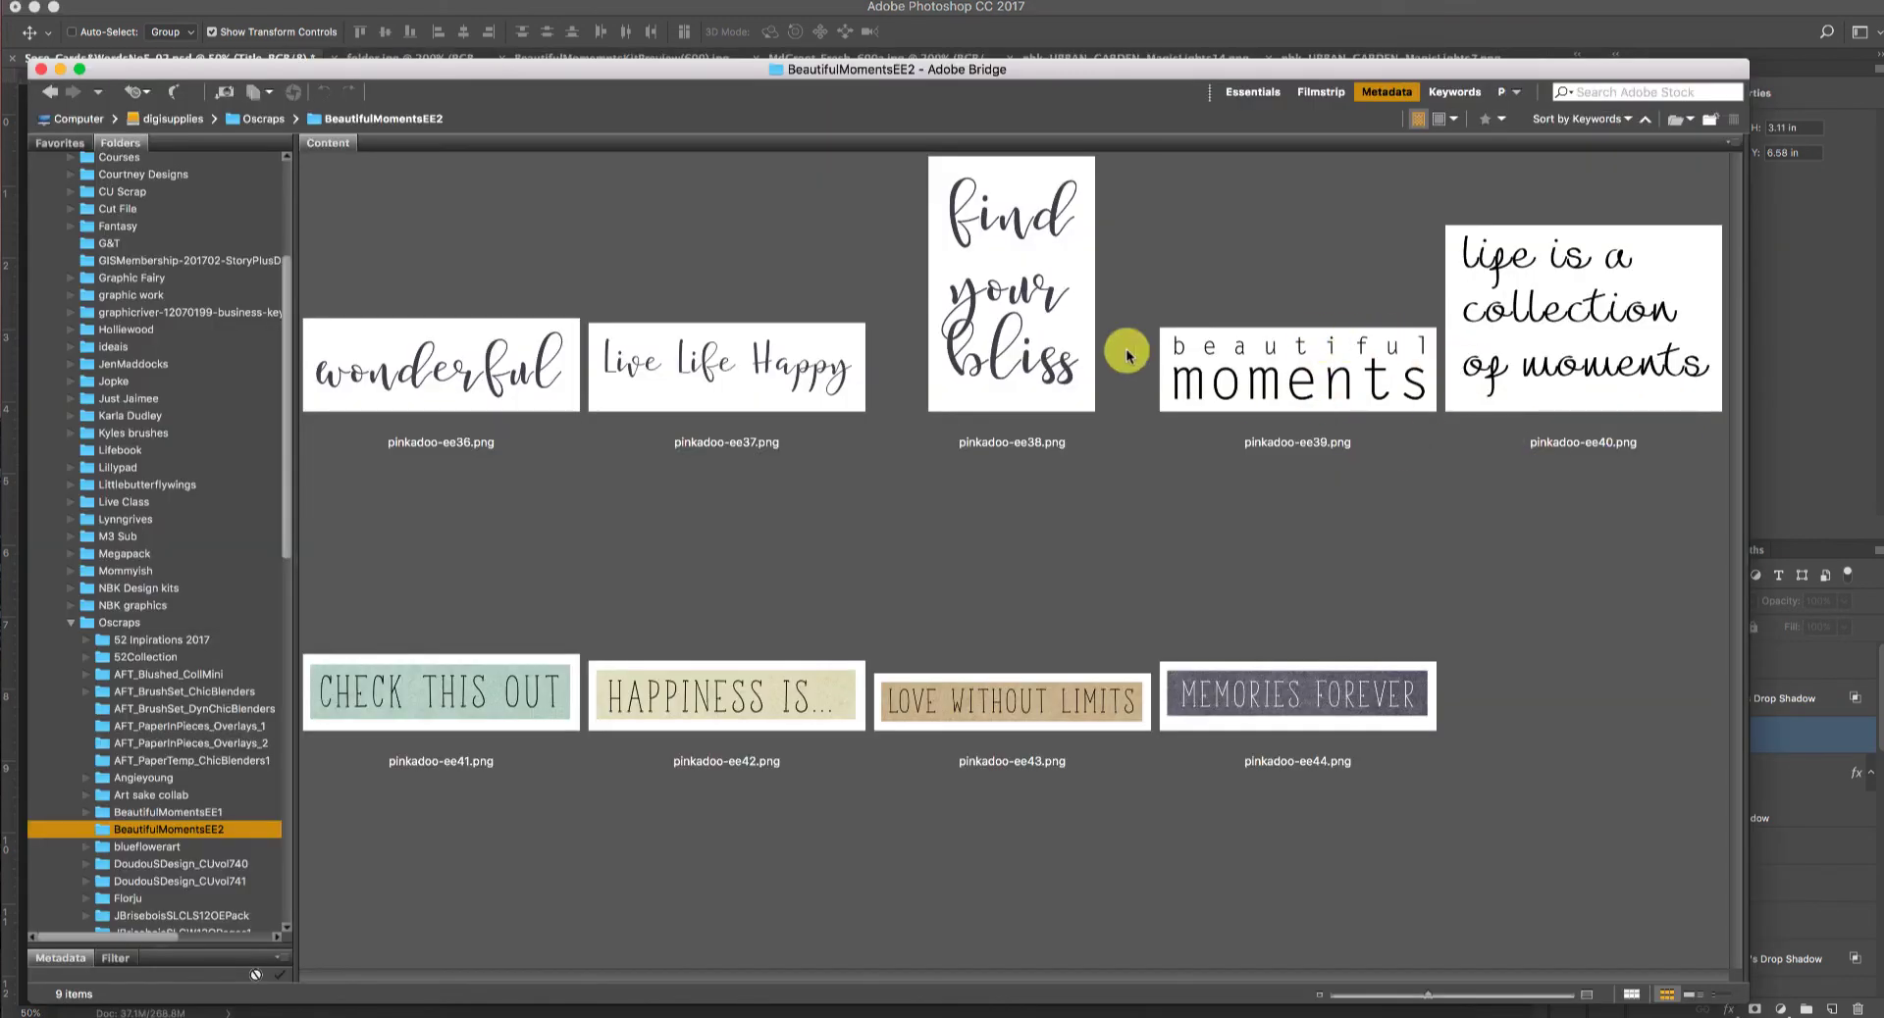
left_click_drag(1046, 368, 1152, 1010)
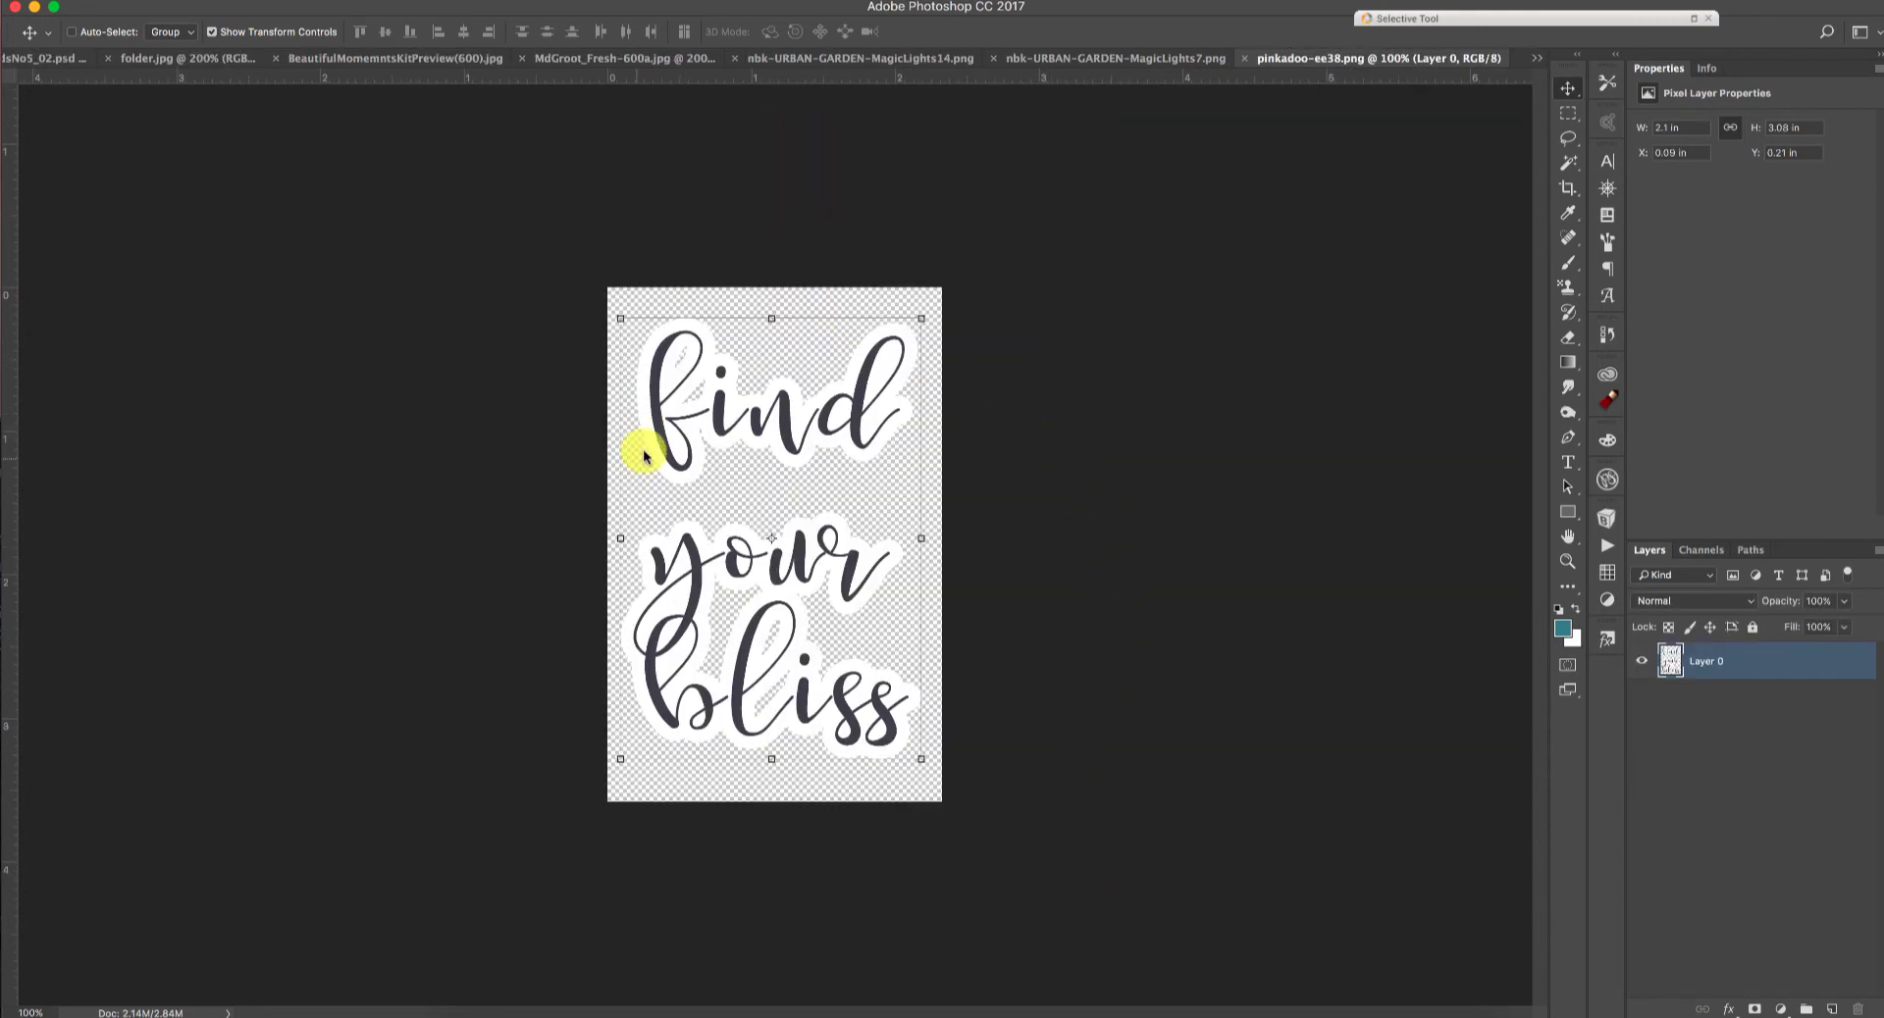
left_click_drag(733, 378, 805, 651)
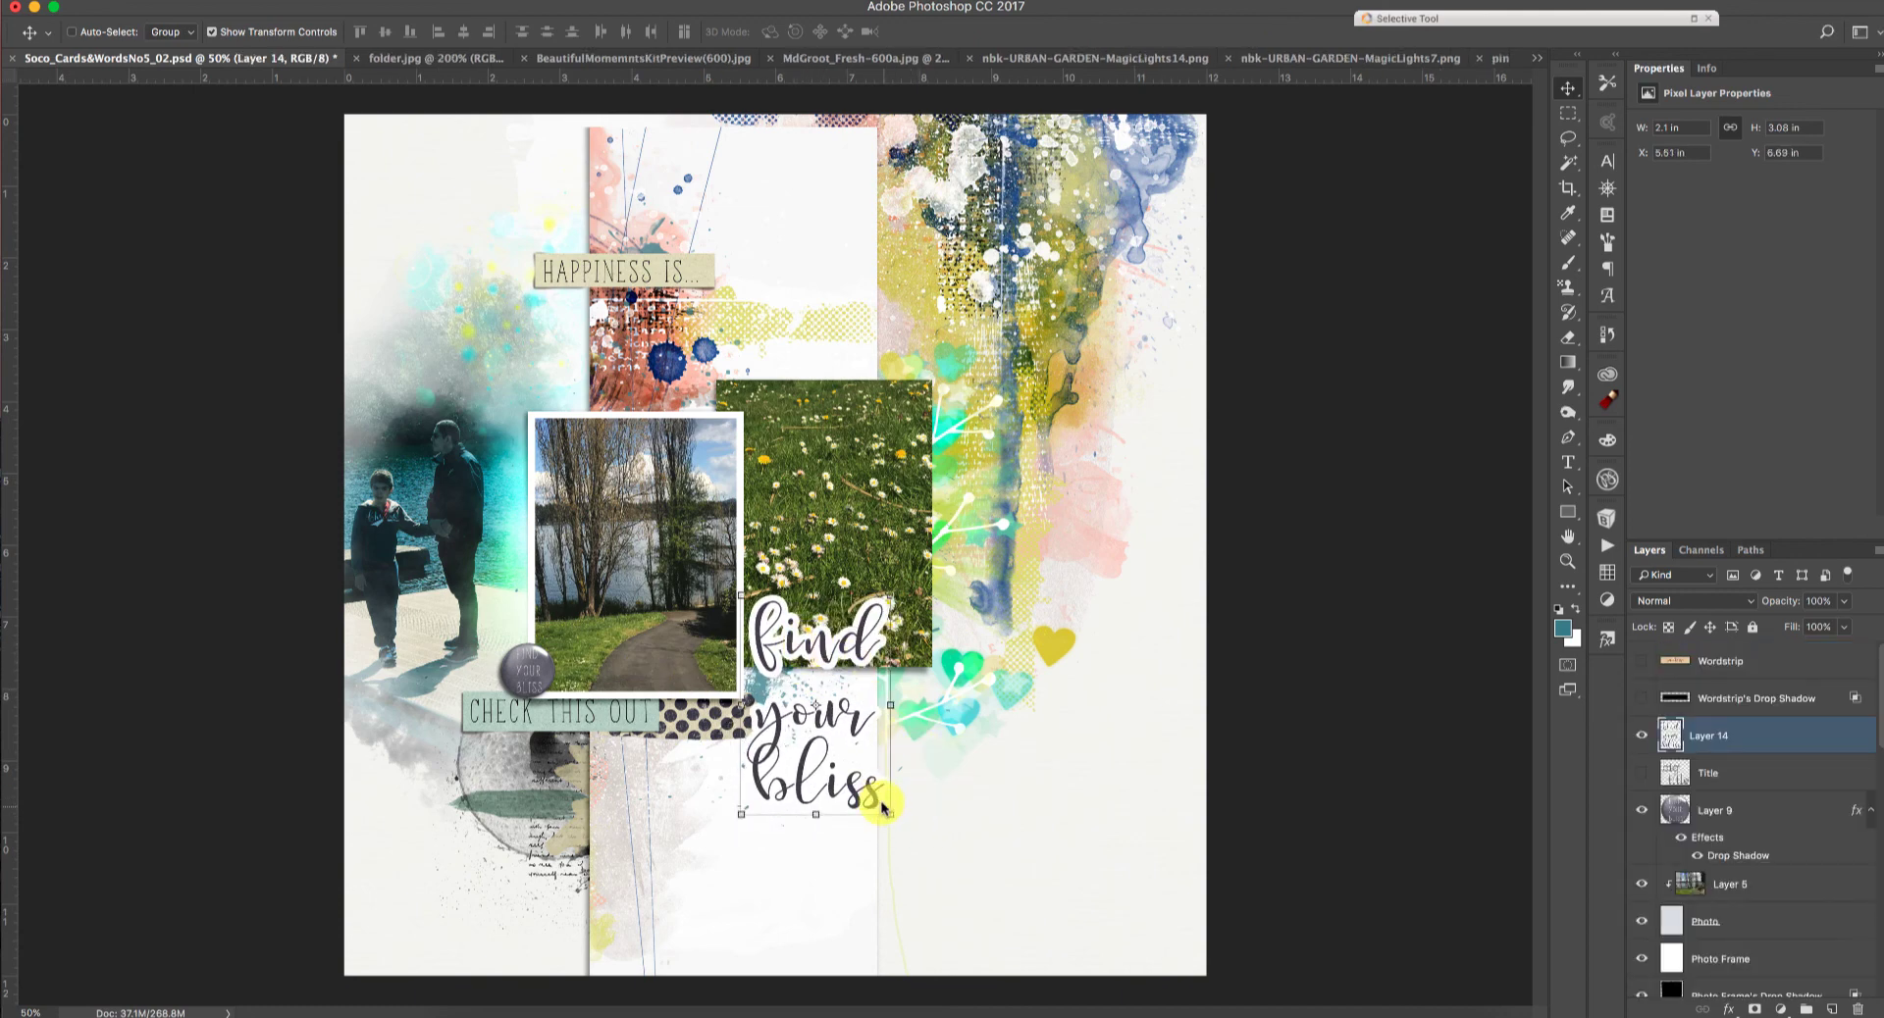
Step: Enlarge the "find your bliss" word art to about 2.35 × 3.26 in, position it over the daisy photo's lower edge and apply a drop shadow
key("super+t")
left_click_drag(897, 828, 917, 841)
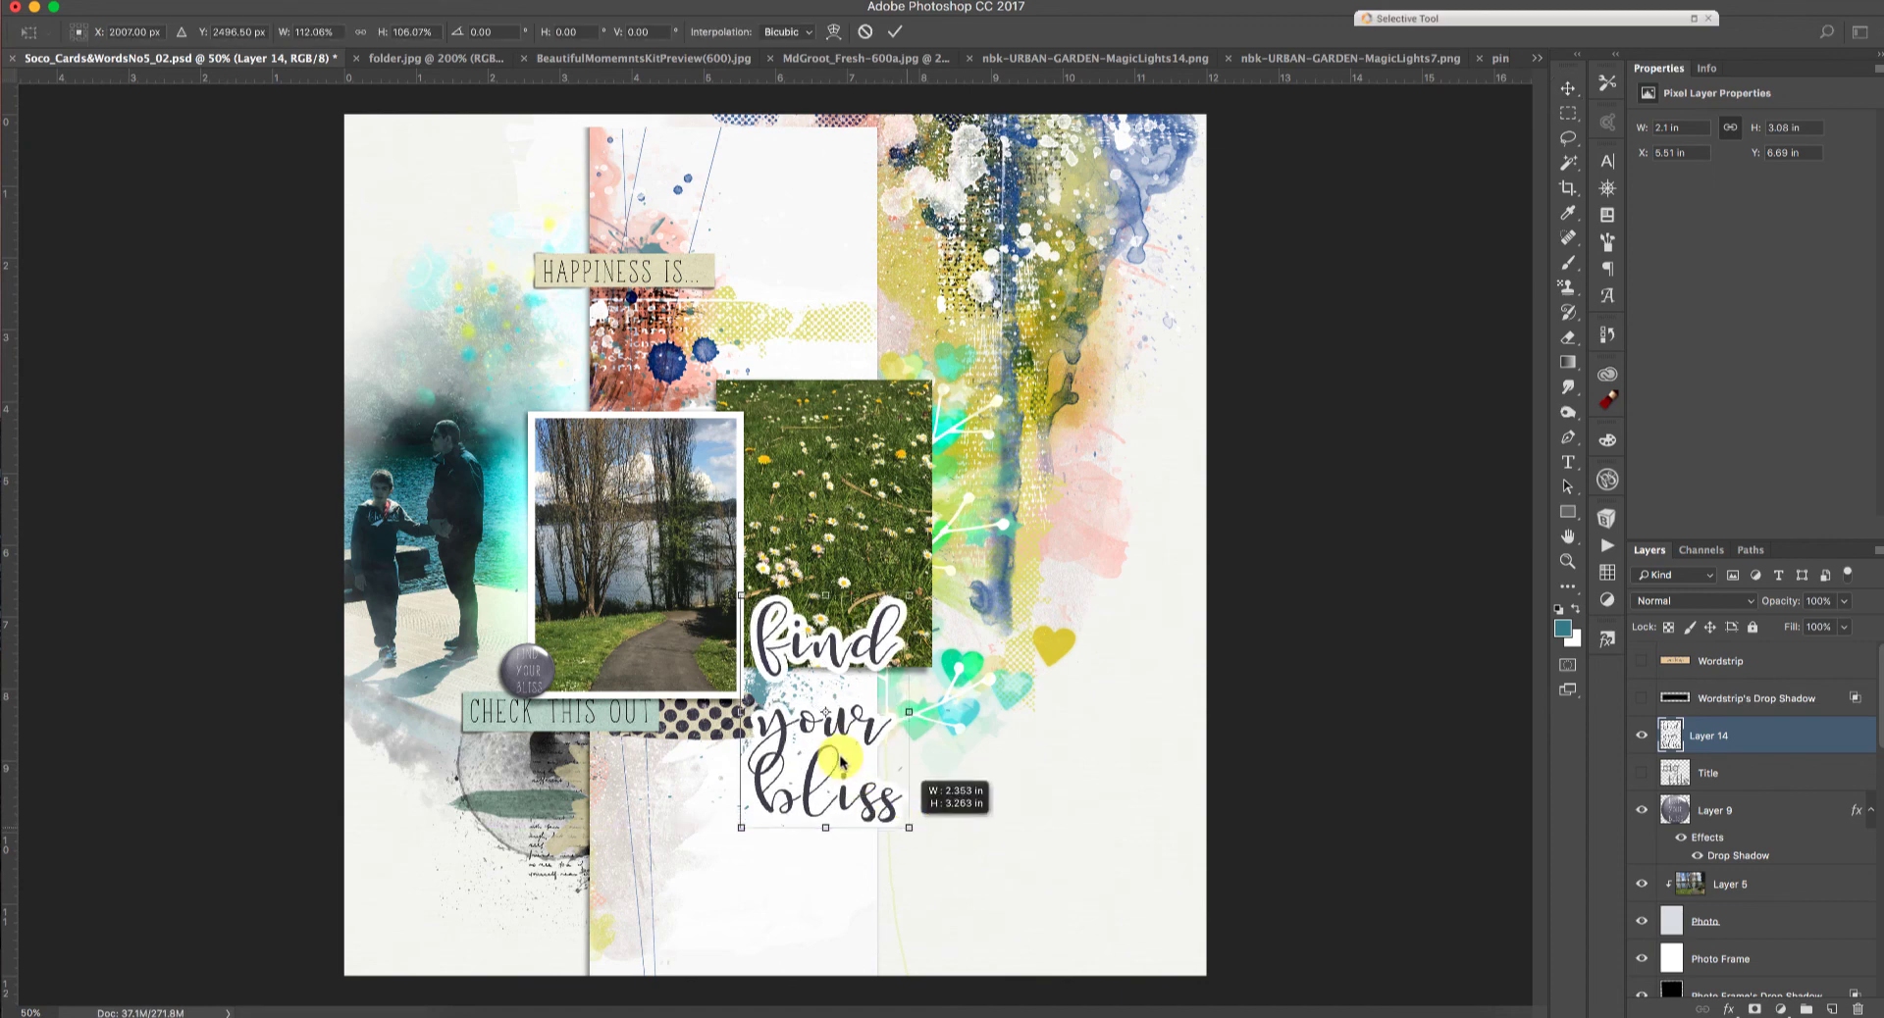
left_click_drag(807, 656, 799, 650)
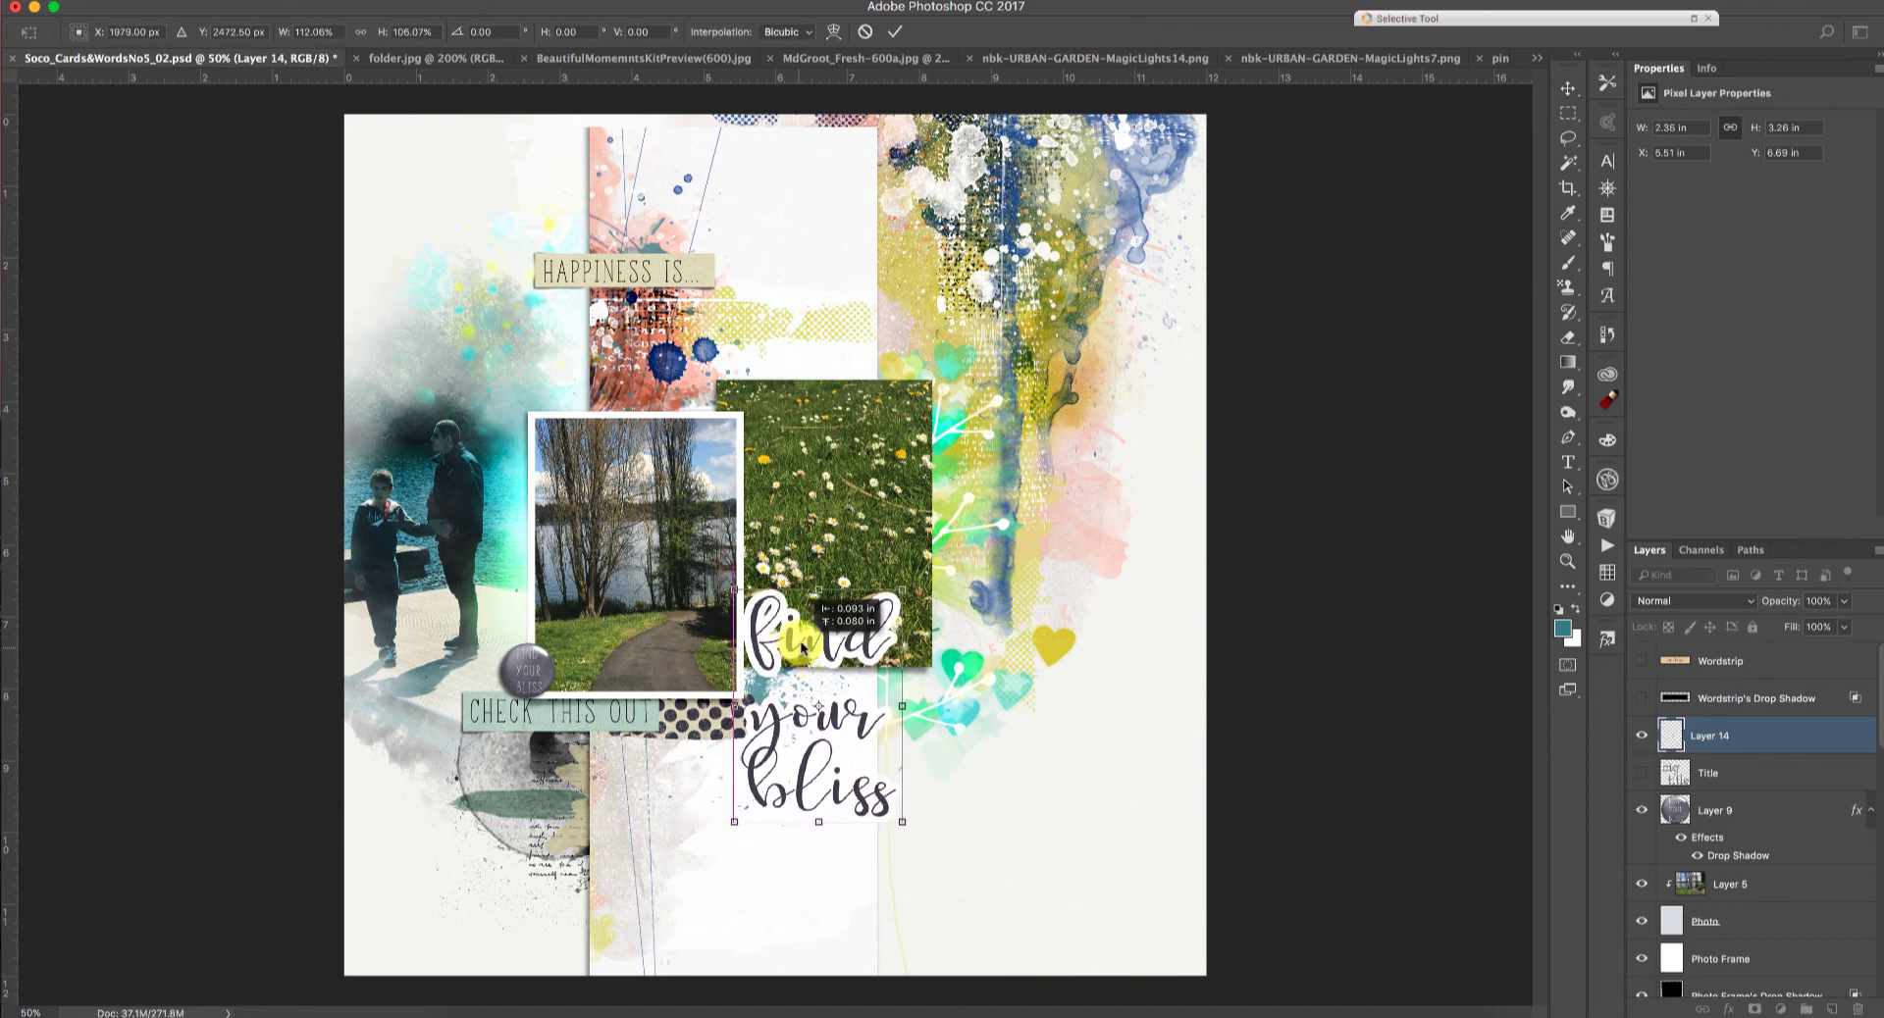
key("Return")
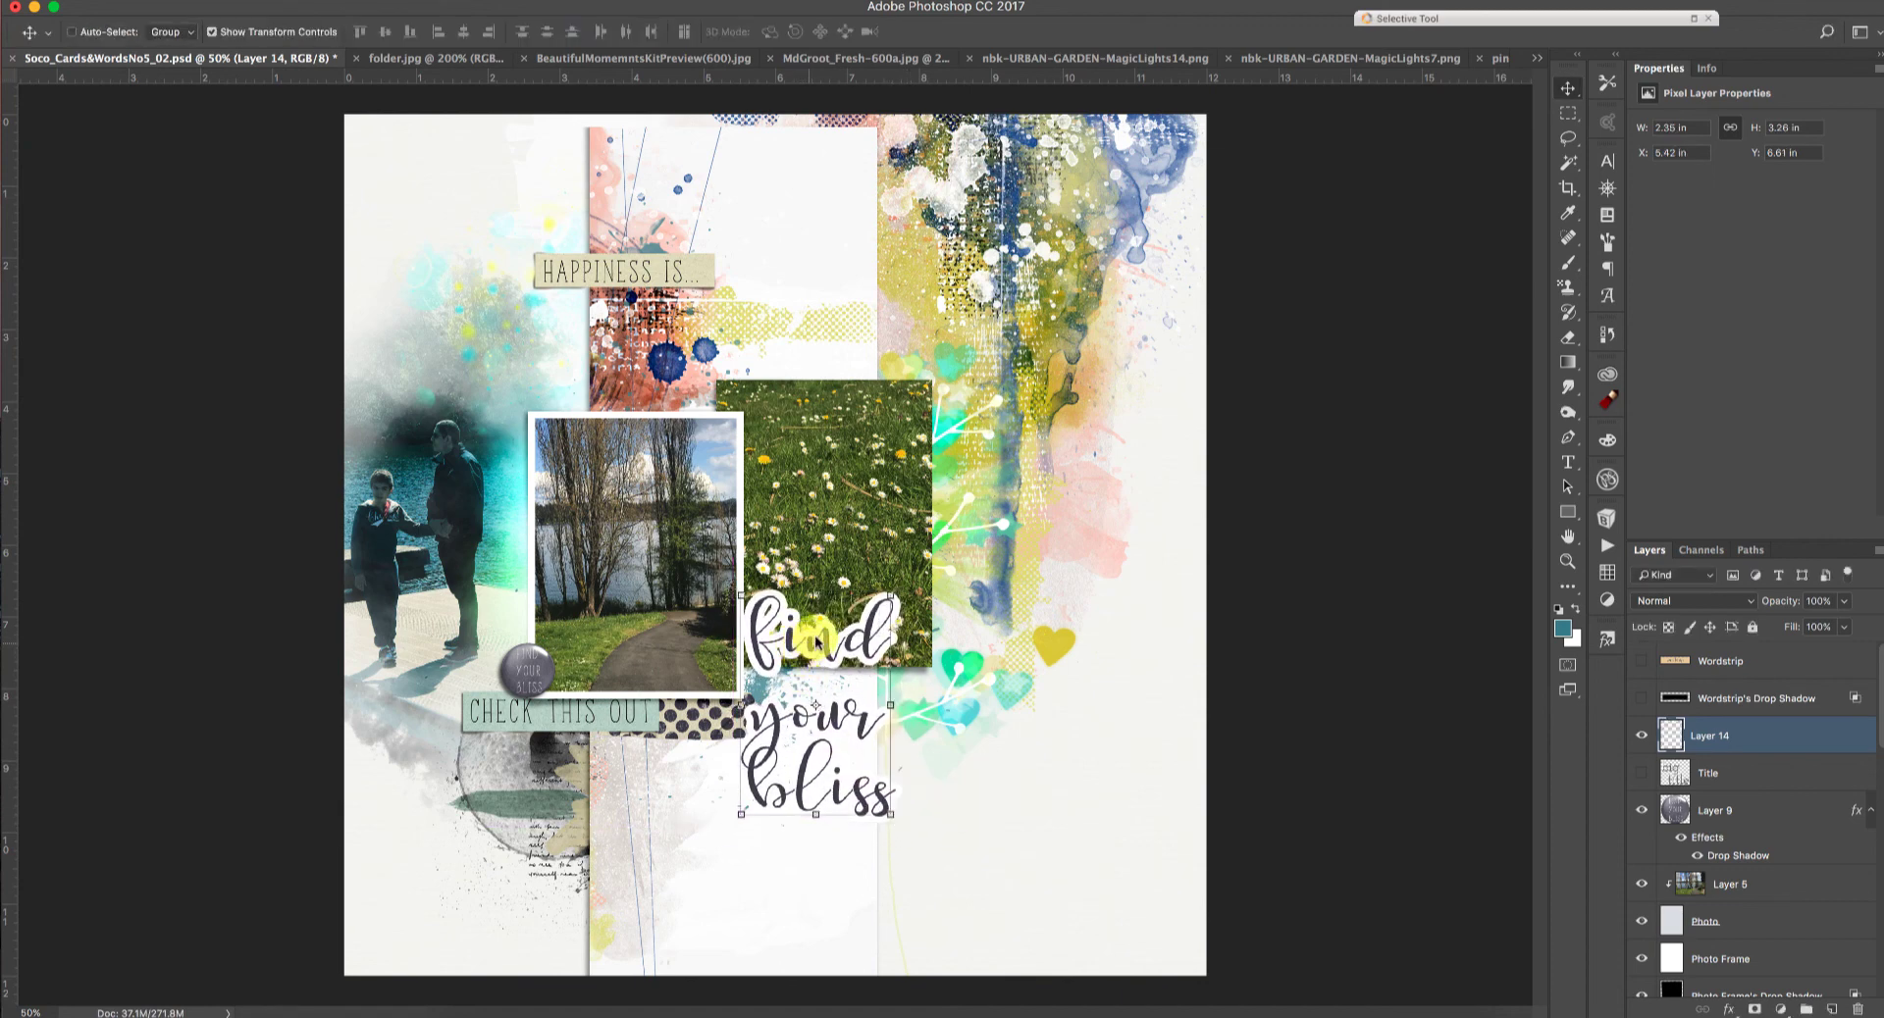
left_click_drag(778, 641, 783, 640)
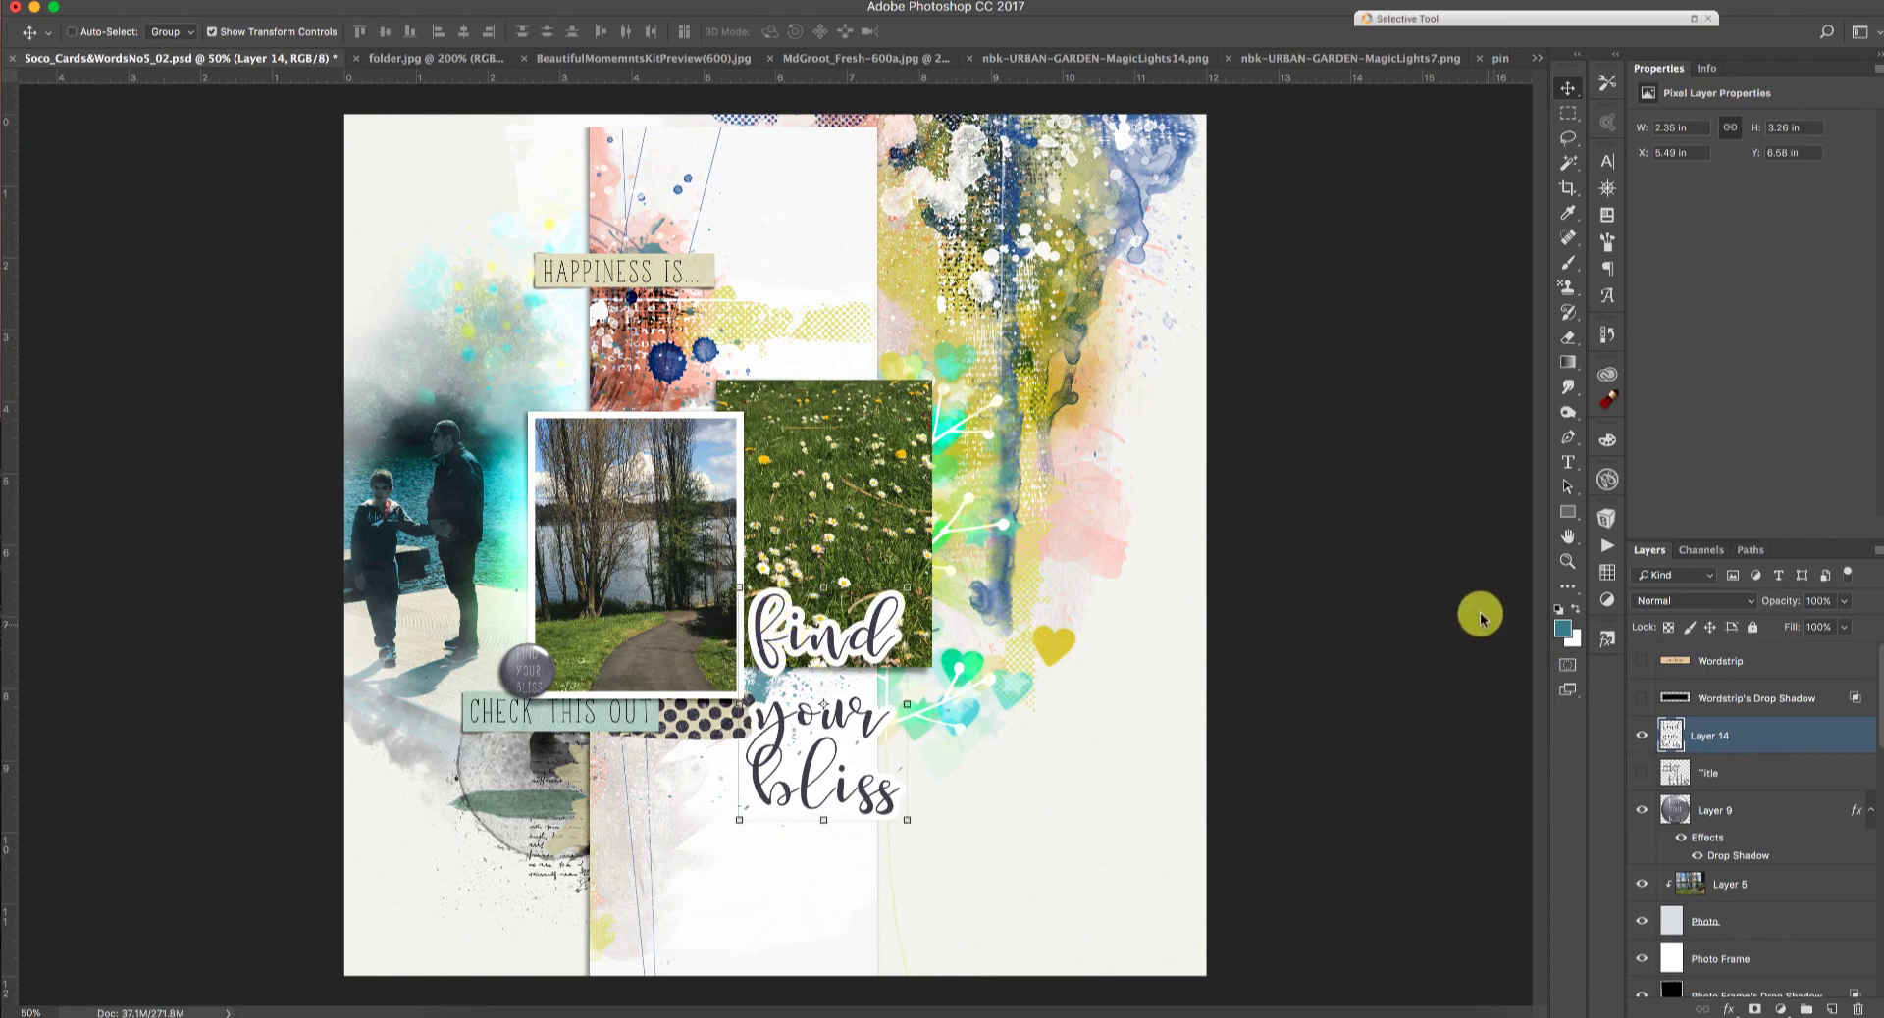
left_click(1607, 639)
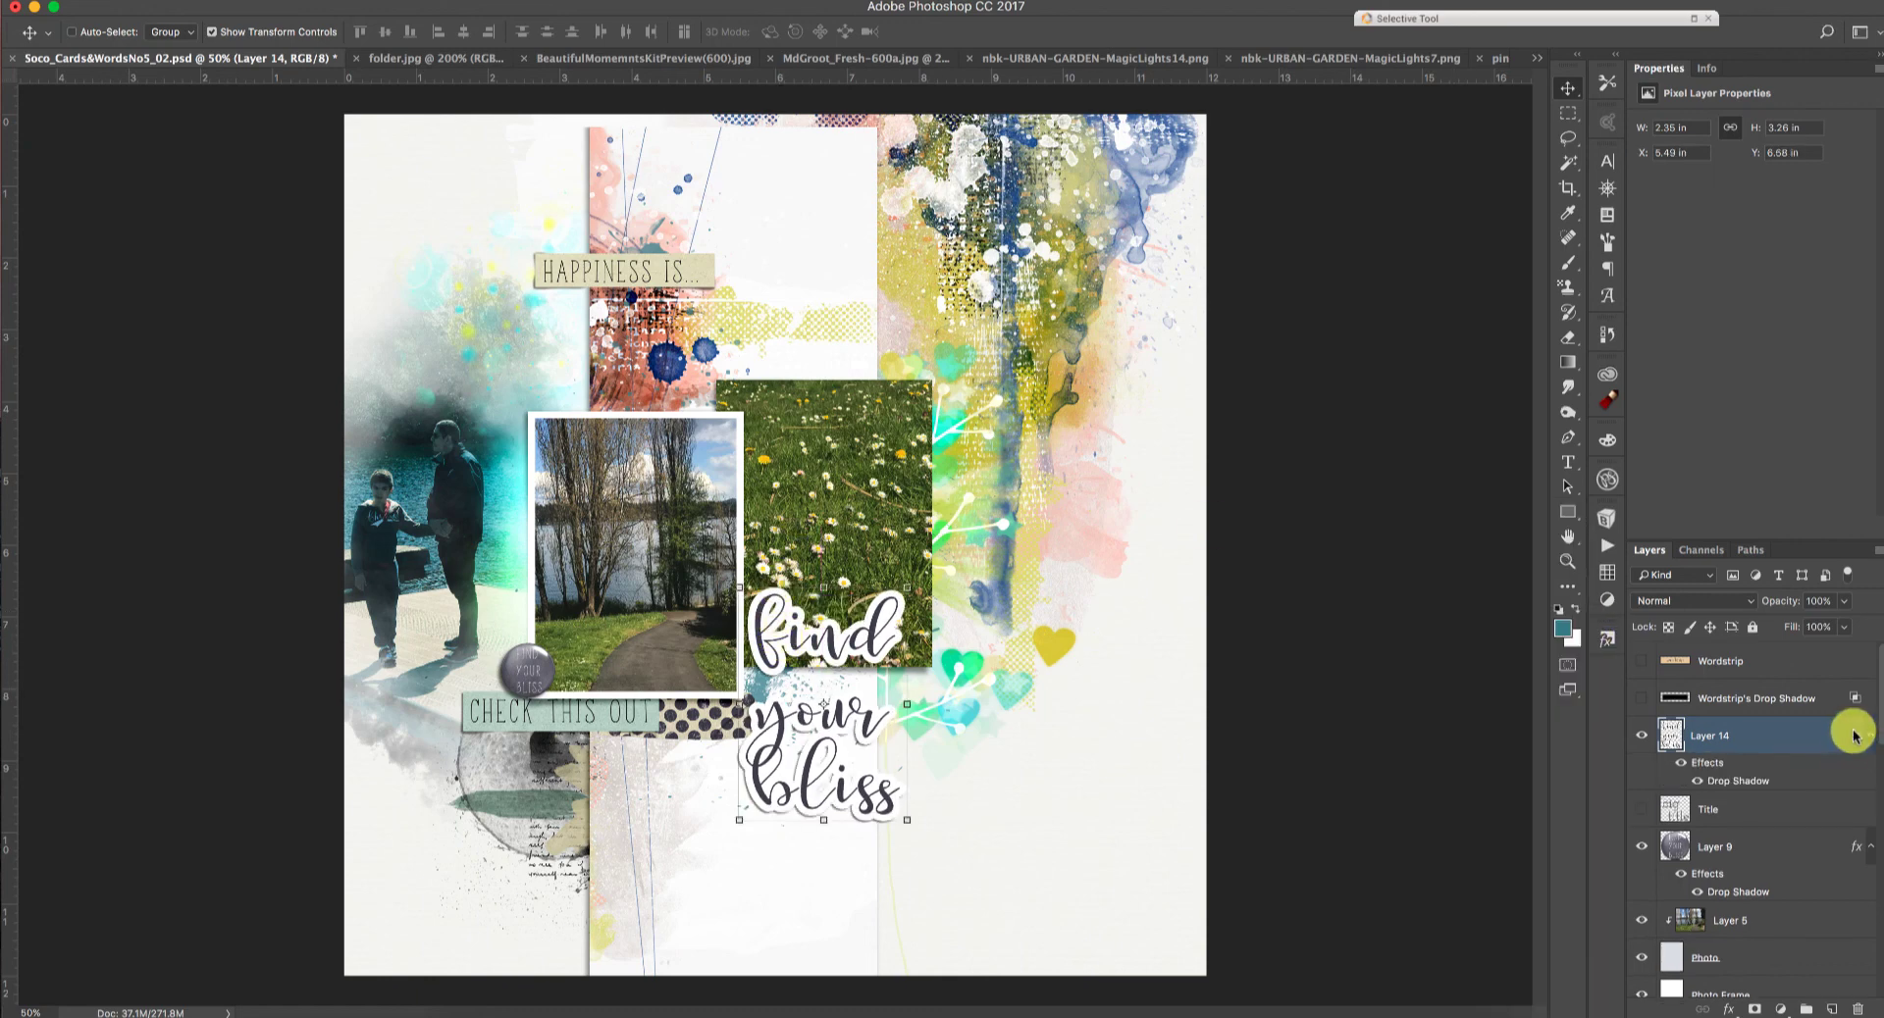
Step: Change the "find your bliss" word art's drop shadow to a 135° global light angle with an 8 px distance
double_click(1853, 734)
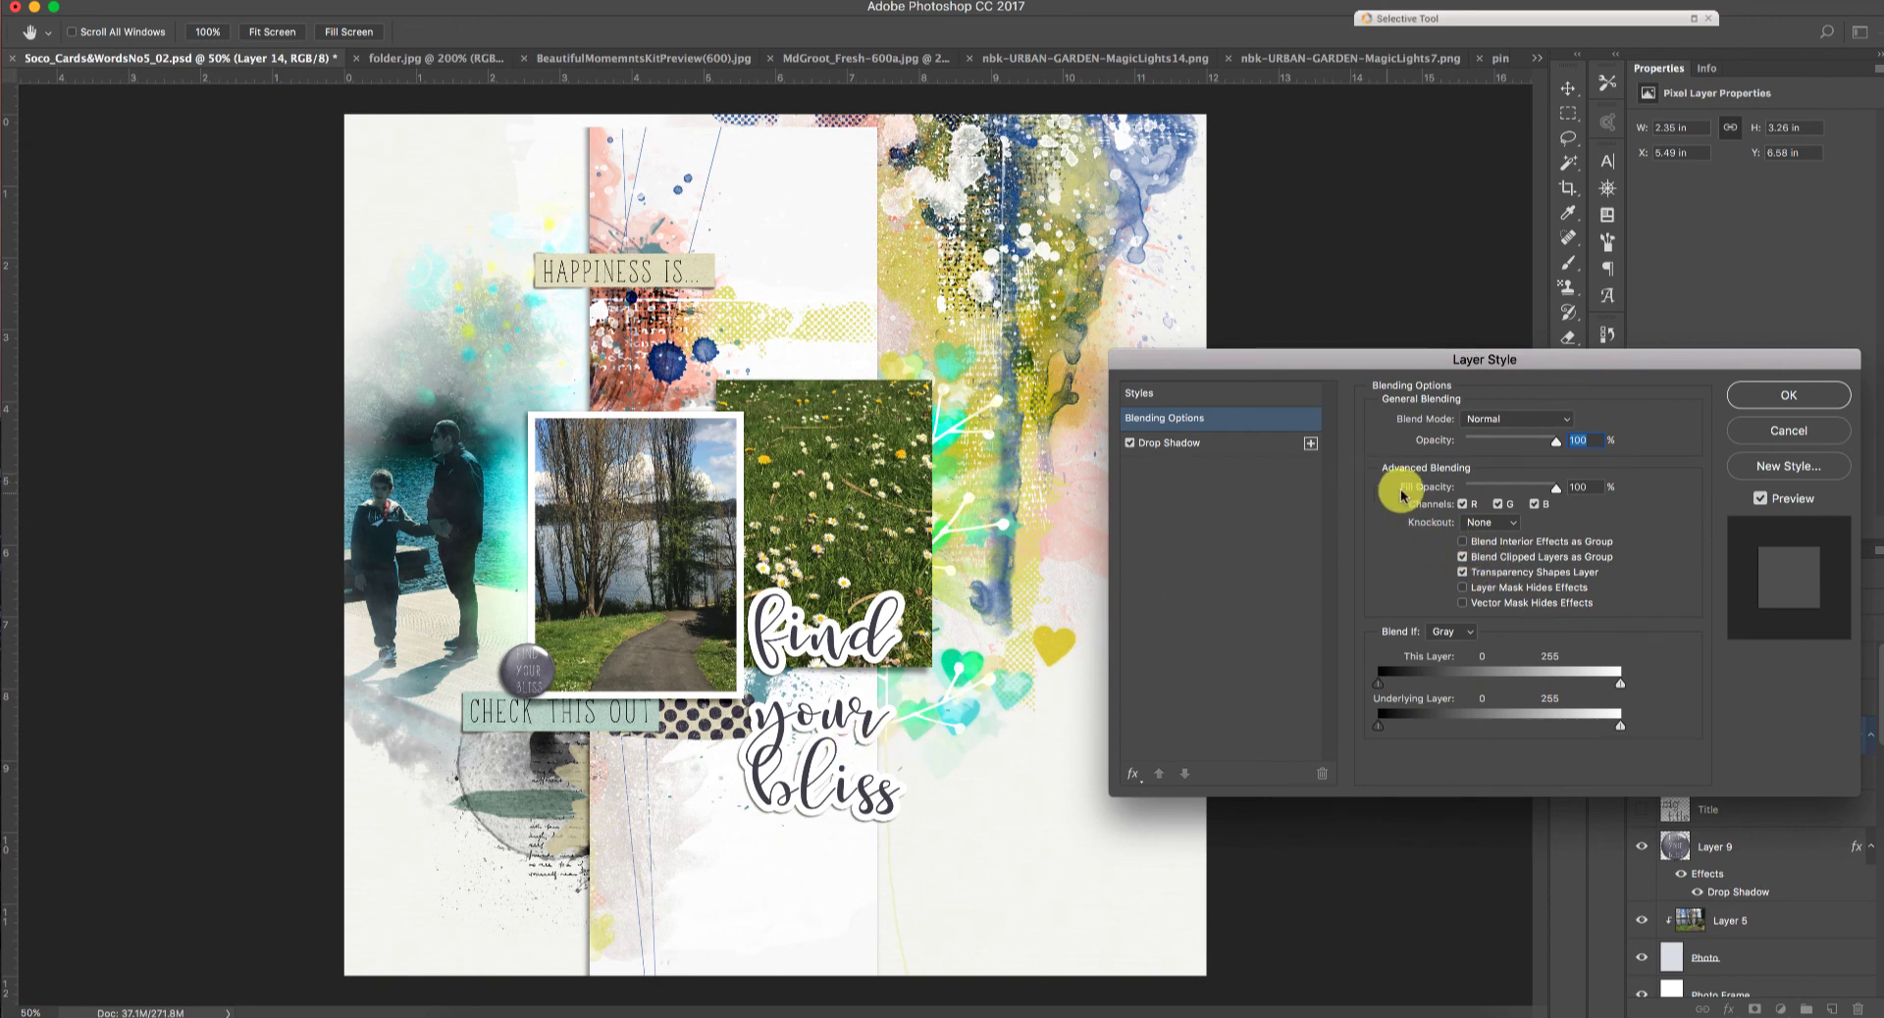
left_click(1197, 447)
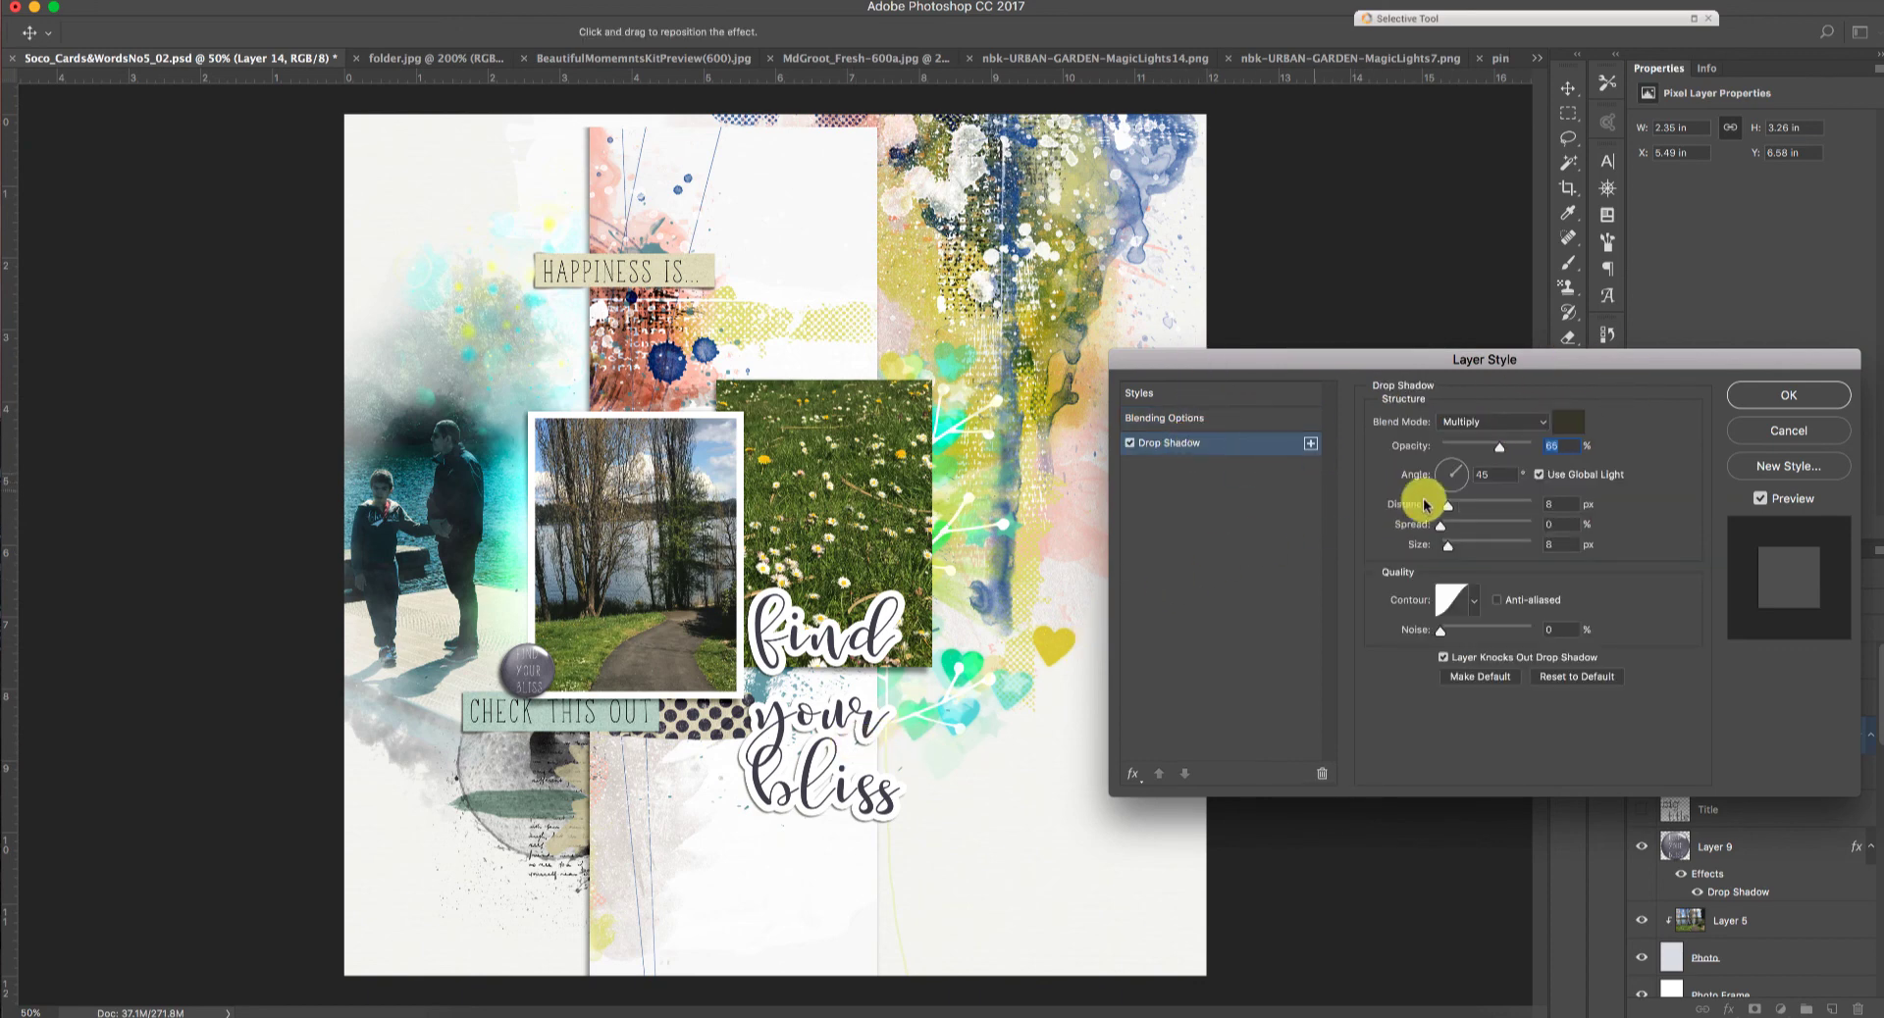
left_click(801, 795)
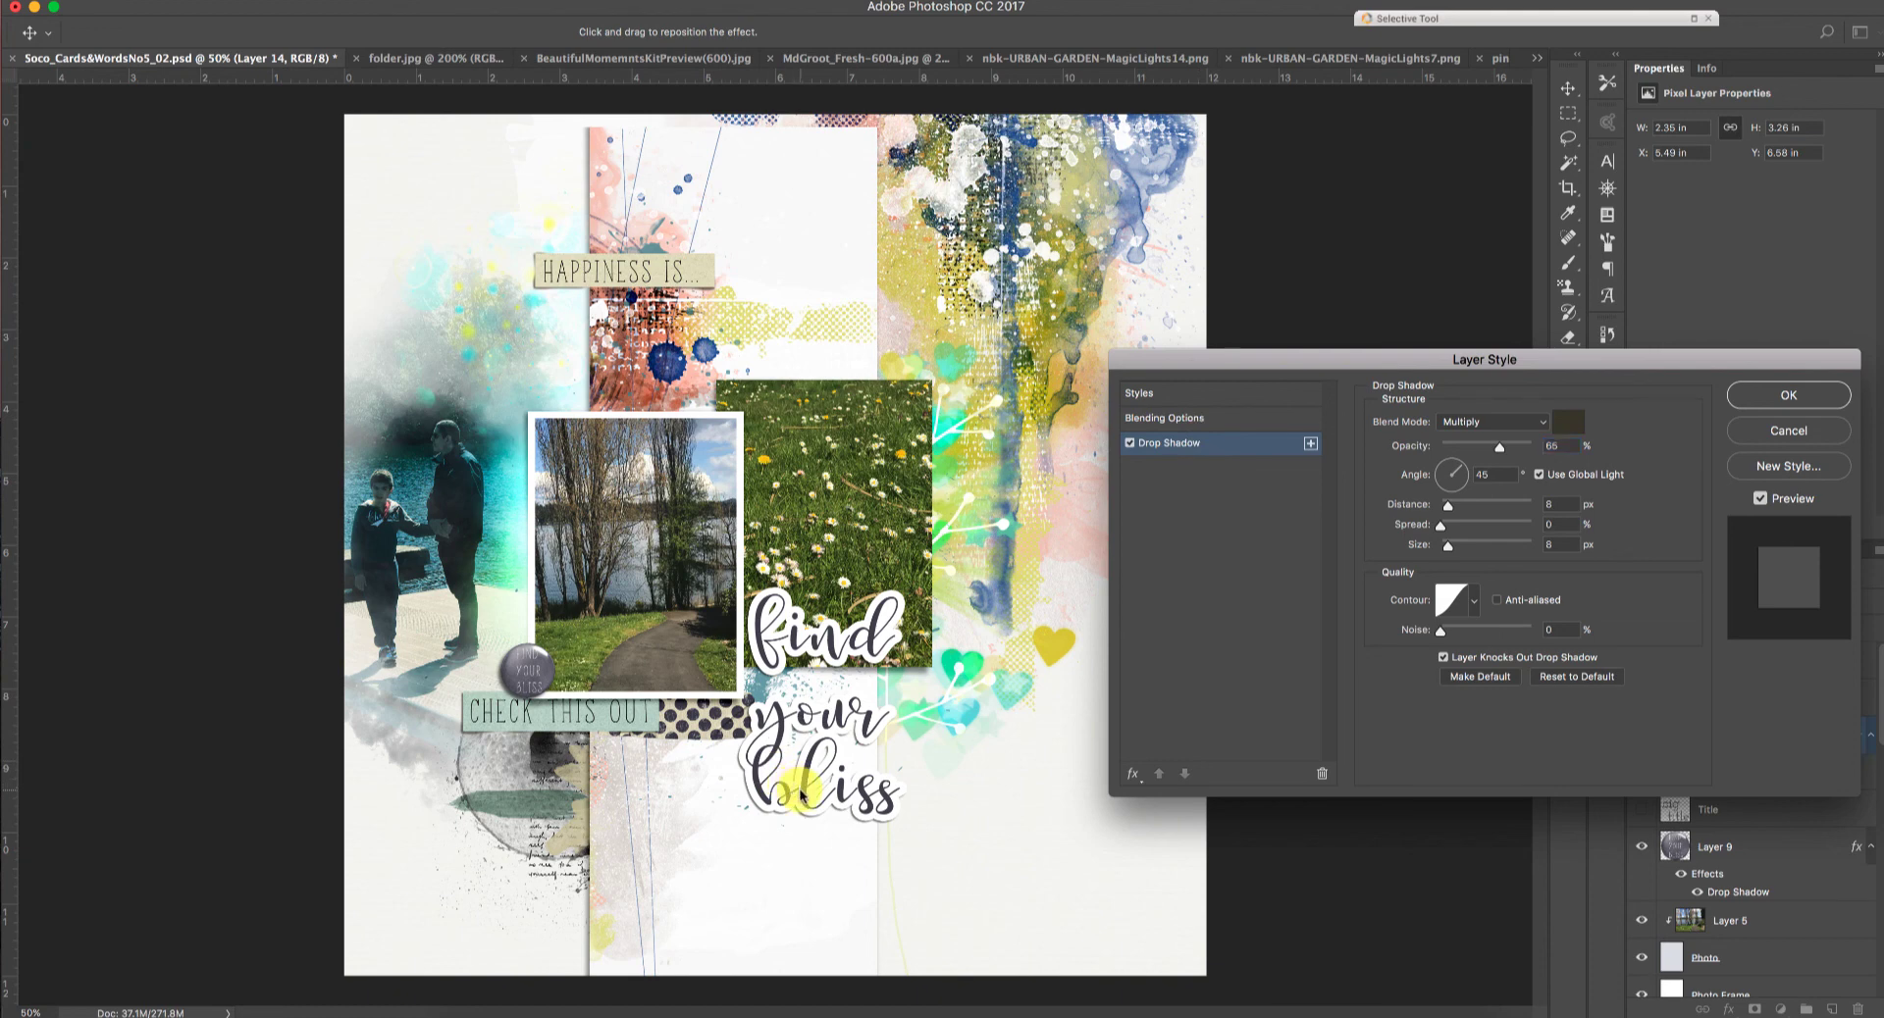
left_click_drag(801, 795, 800, 789)
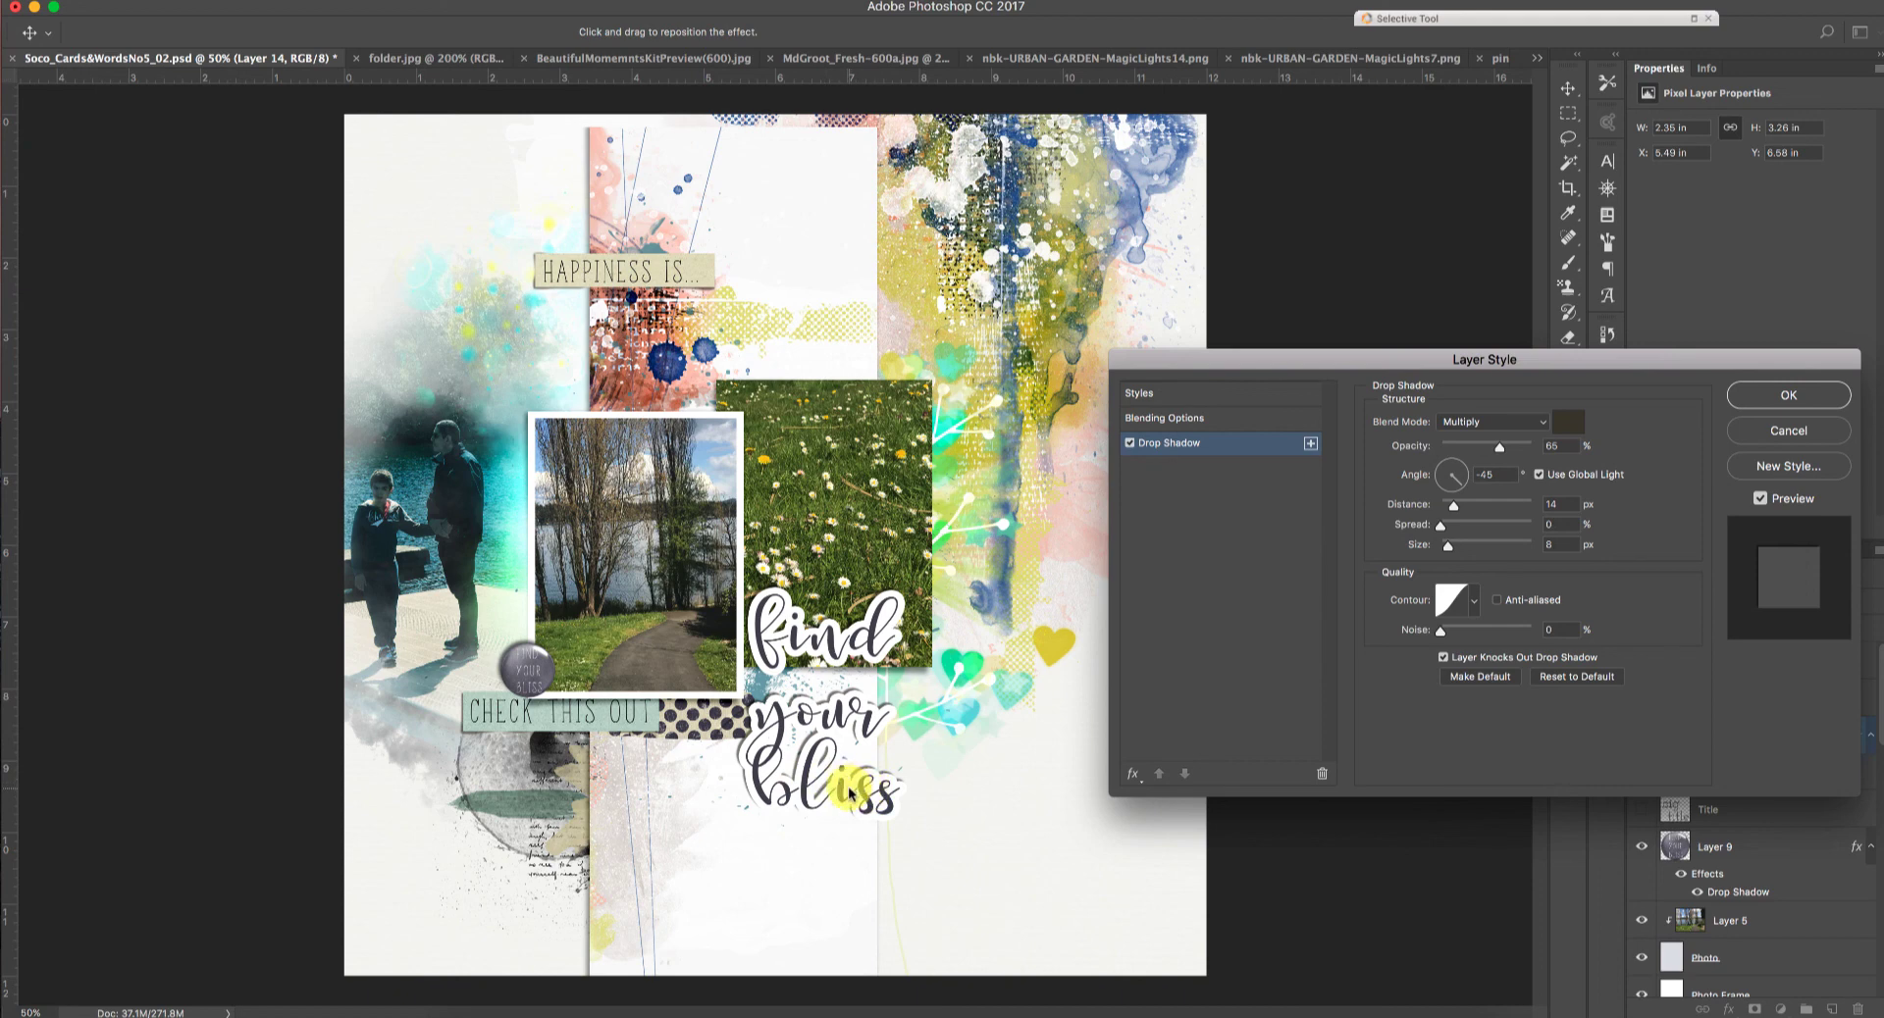
left_click_drag(850, 792, 834, 785)
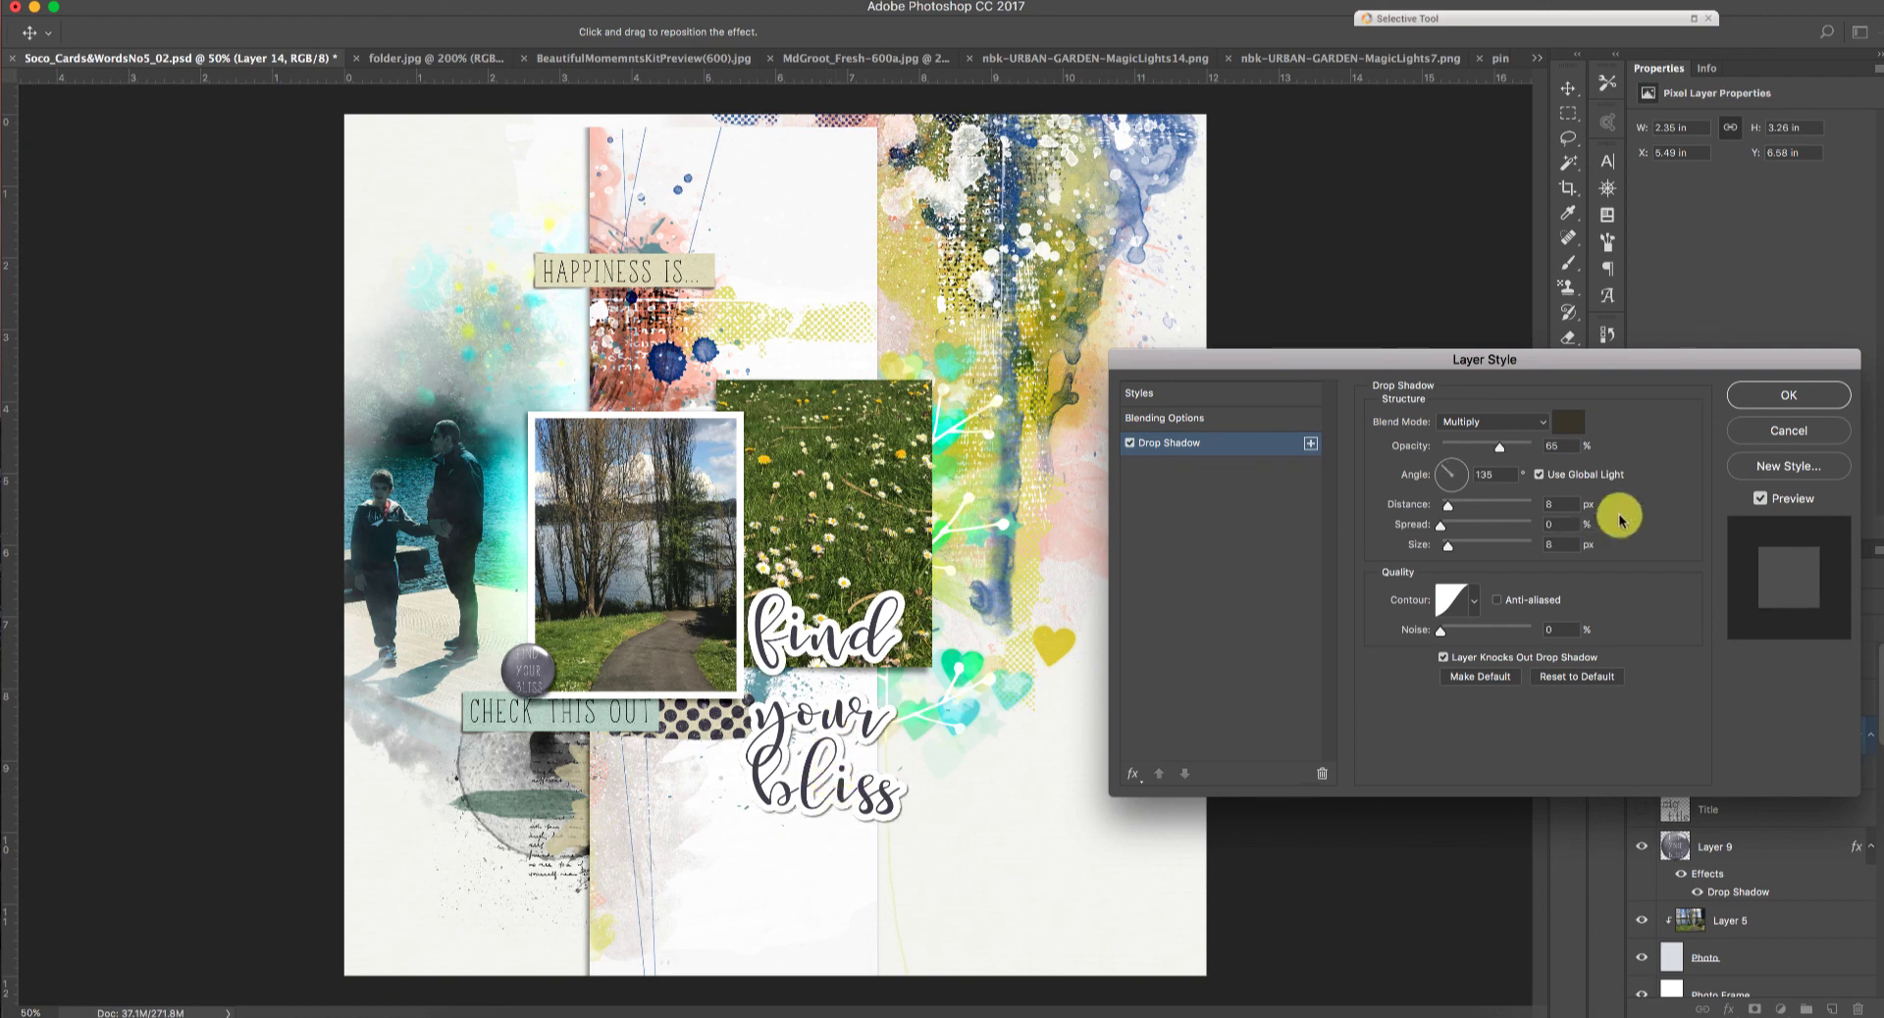
left_click(1781, 396)
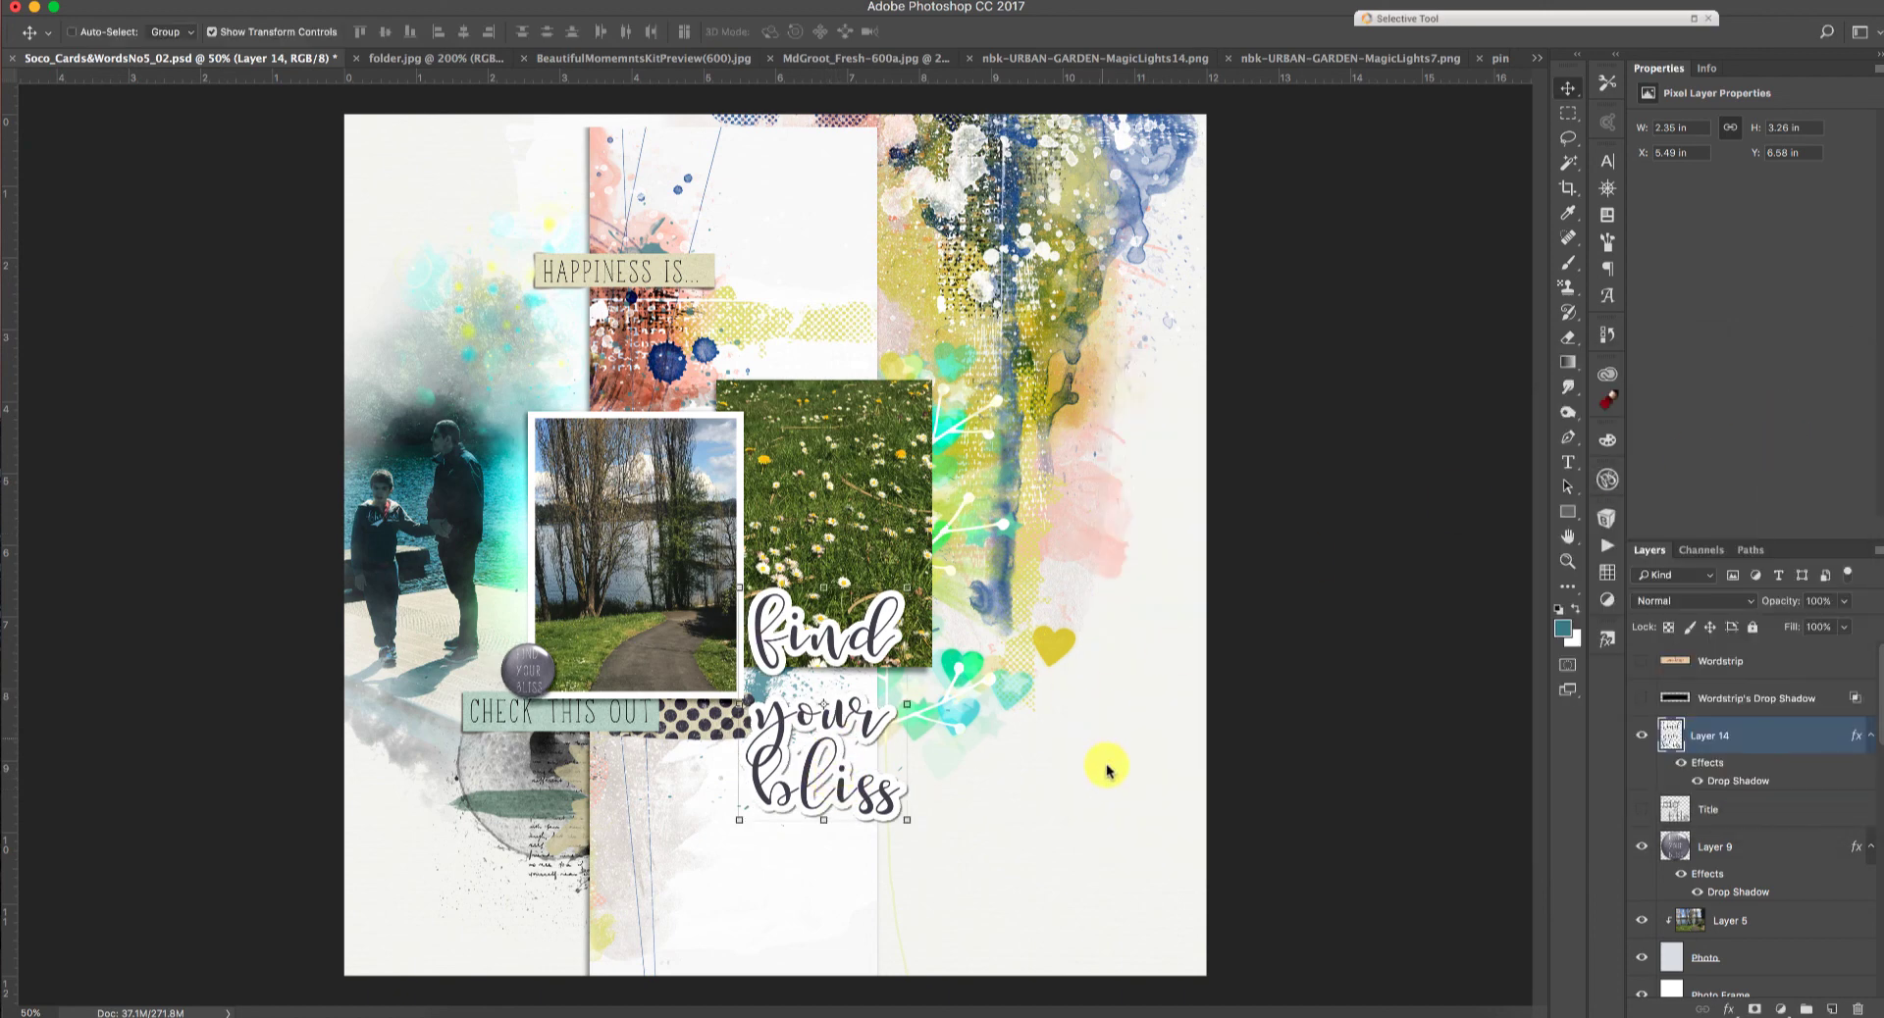